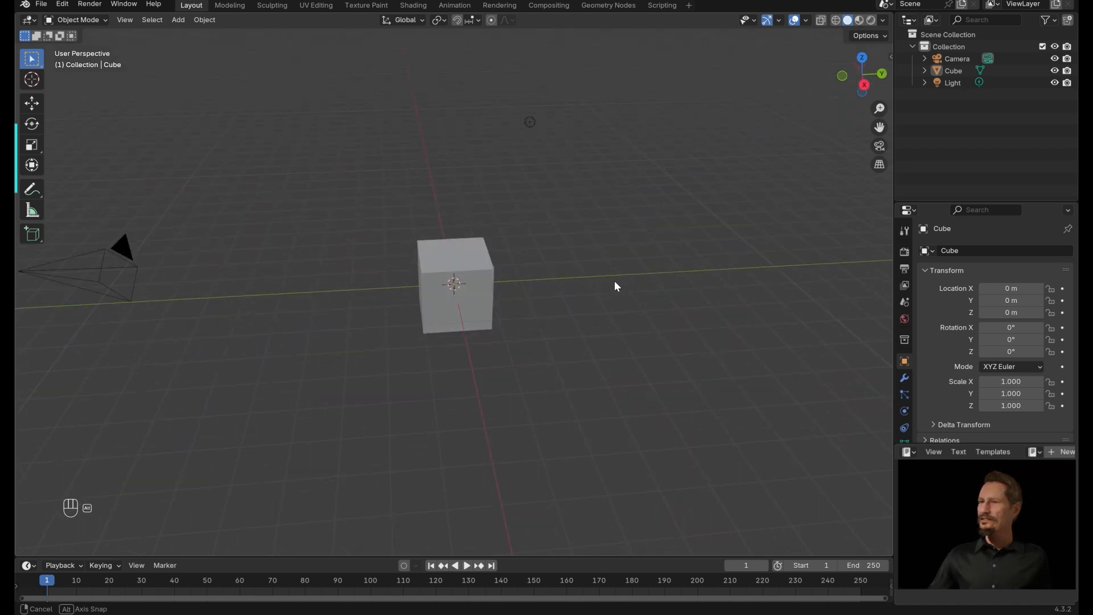
Delete all the default objects from the scene.
key("a")
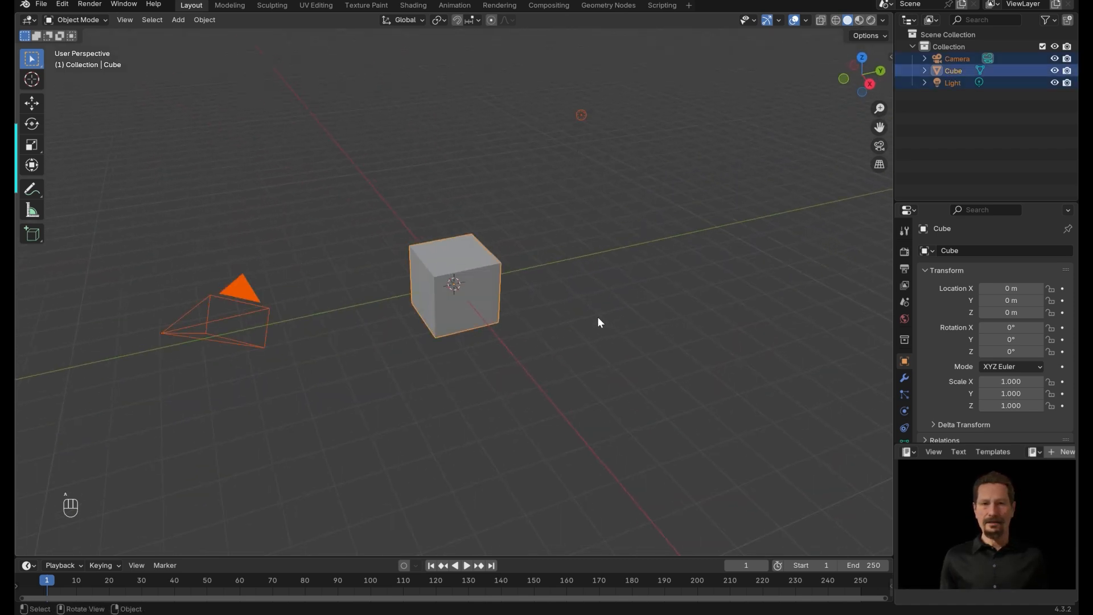
key("x")
left_click(598, 315)
middle_click_drag(598, 316, 636, 277)
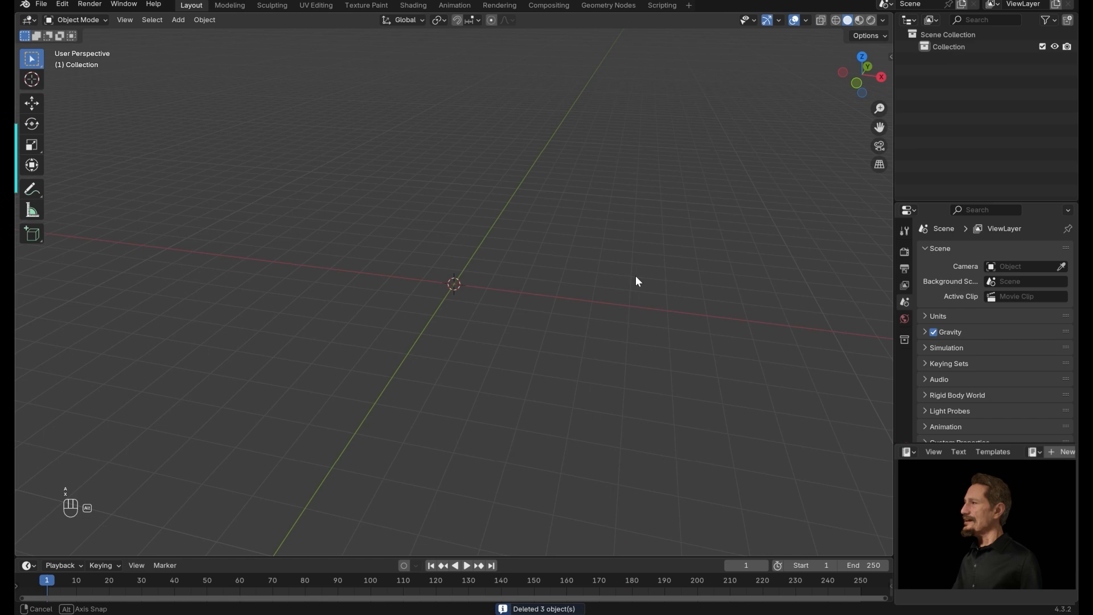
Add a mesh plane to the scene.
middle_click_drag(635, 275, 606, 277)
key("shift+a")
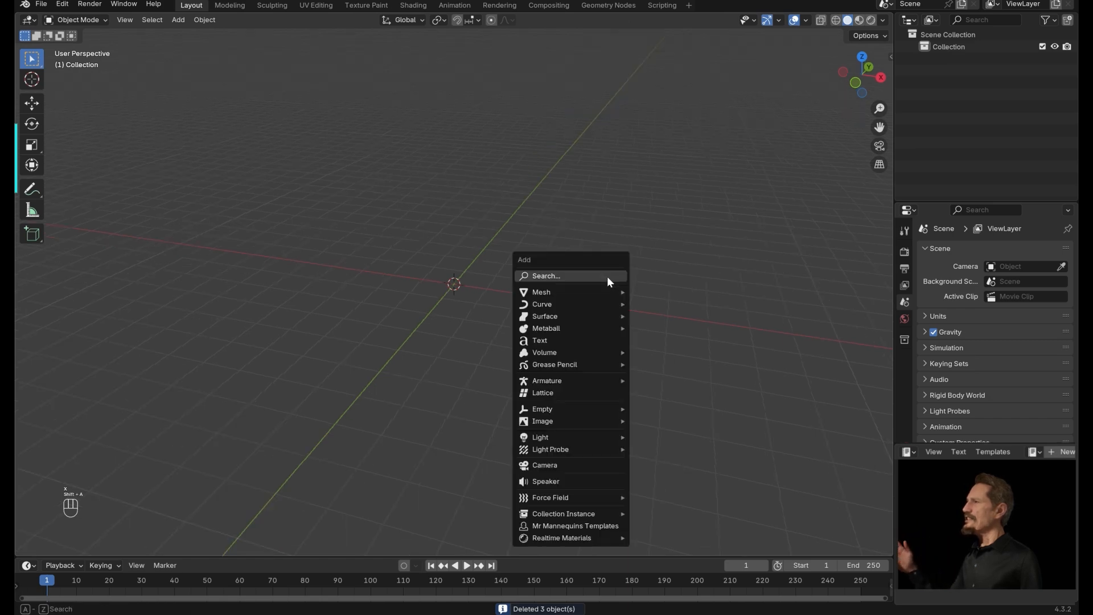
mouse_move(592, 292)
left_click(681, 293)
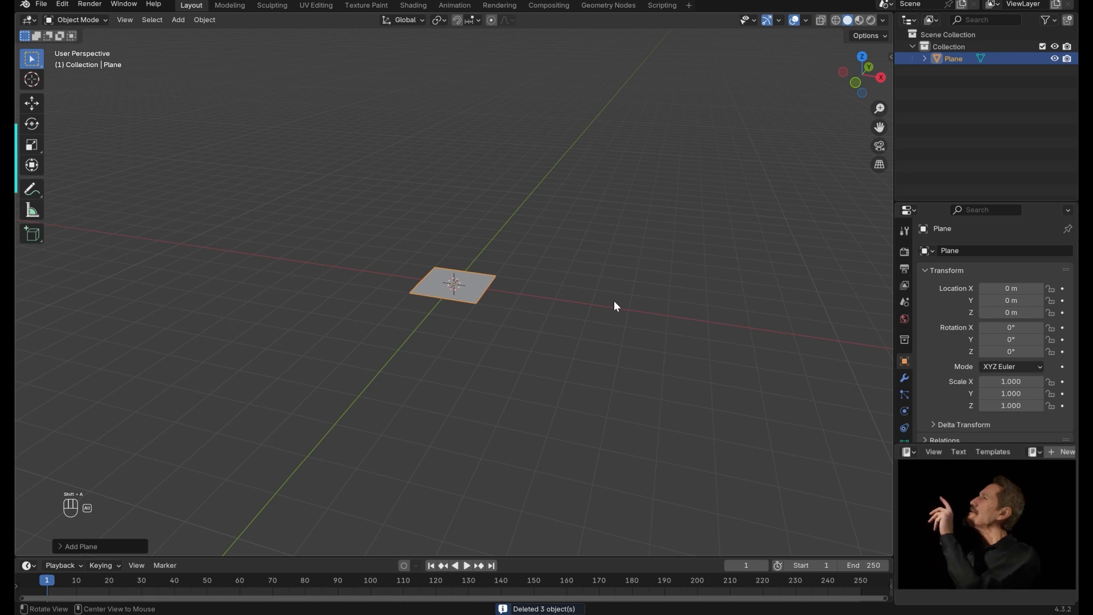
Switch to the Geometry Nodes workspace and narrow the spreadsheet area to widen the viewport.
middle_click_drag(614, 301, 490, 298)
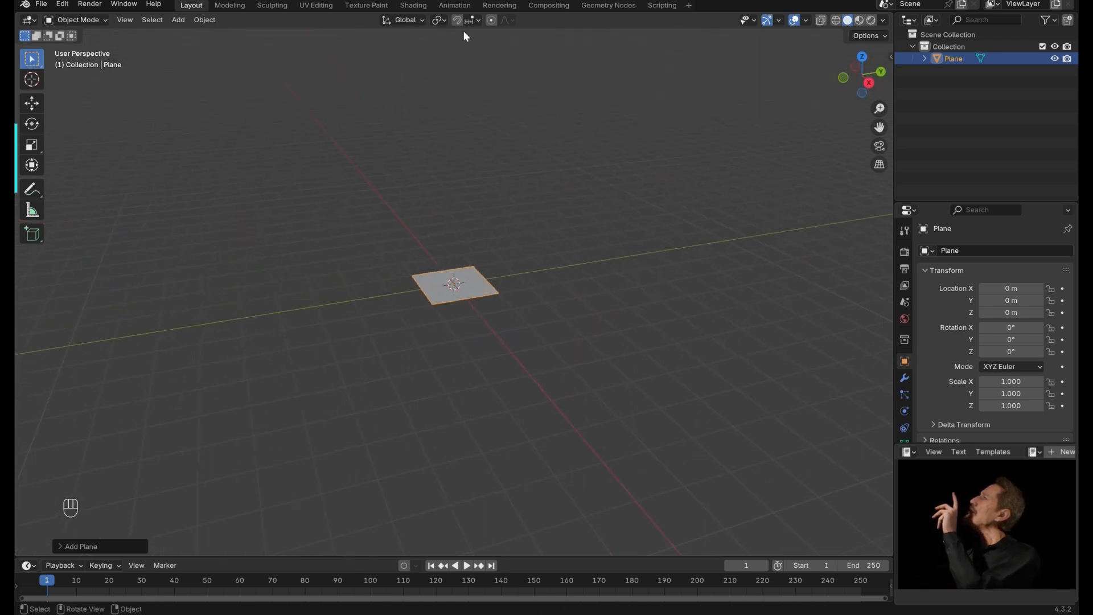
left_click(632, 5)
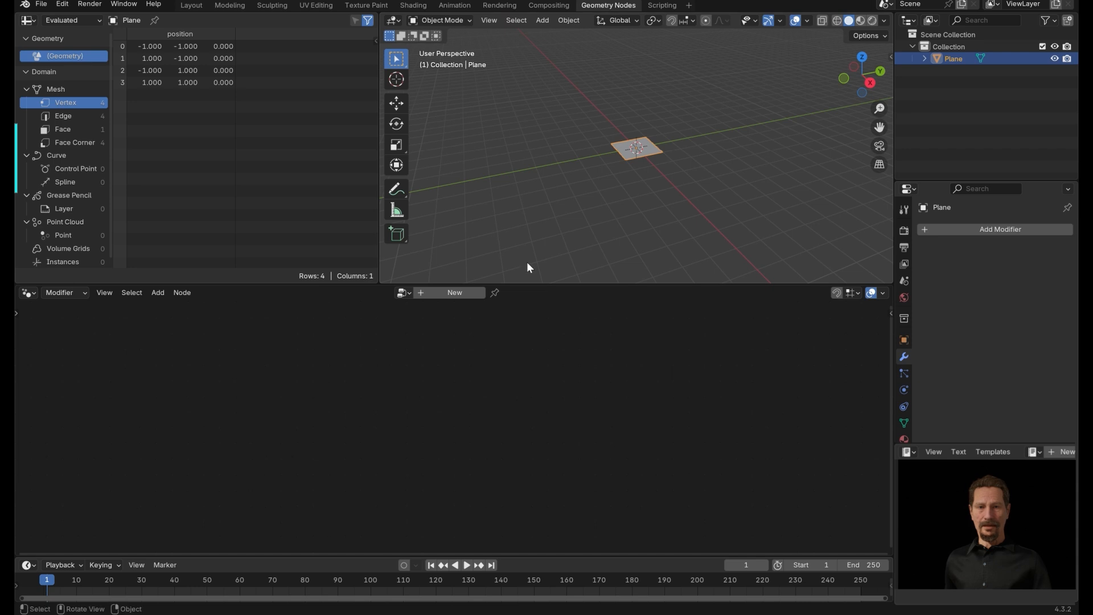
left_click_drag(387, 19, 211, 26)
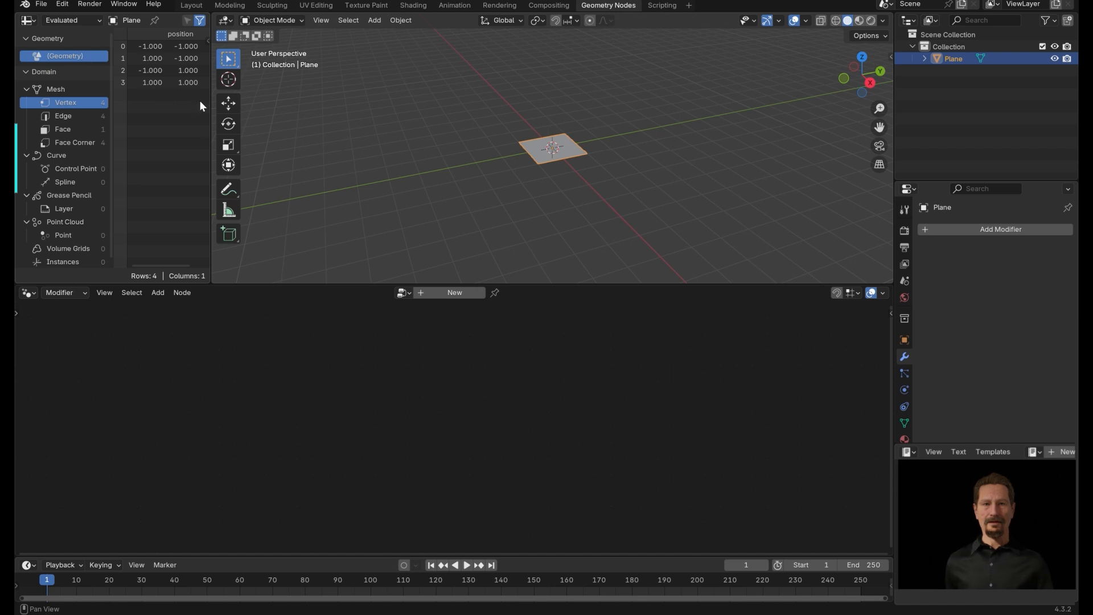
mouse_move(210, 114)
left_mouse_down()
mouse_move(331, 121)
mouse_move(199, 122)
left_mouse_up()
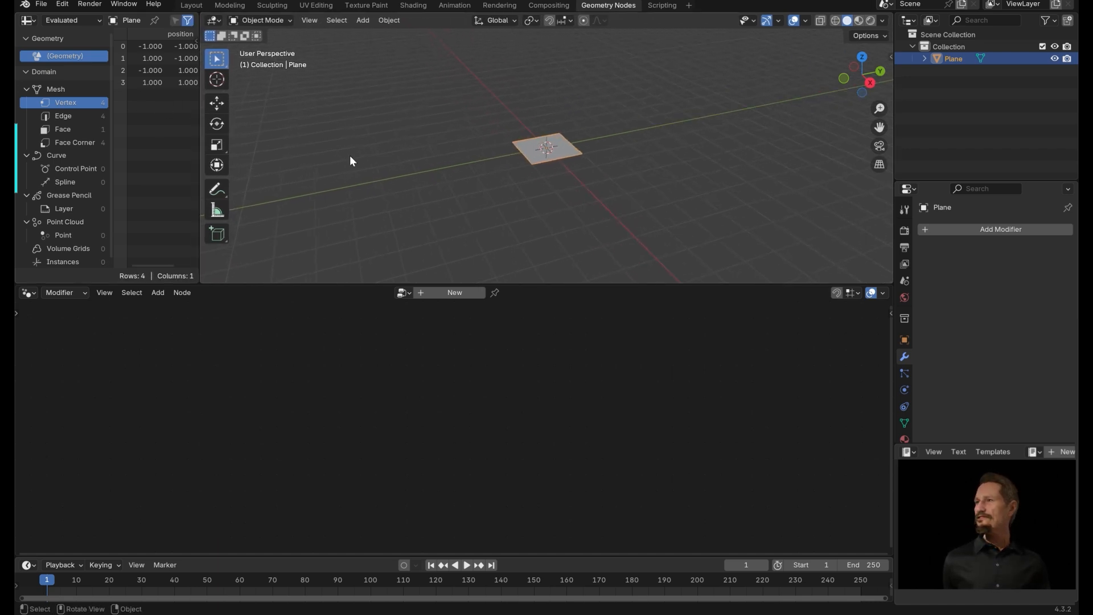
left_click(349, 156)
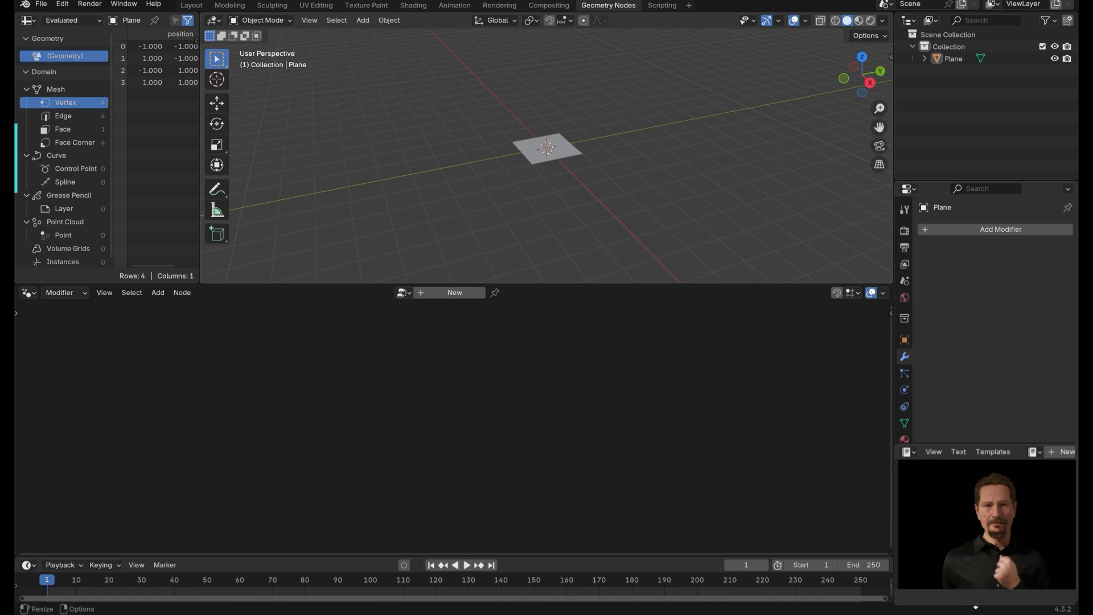
Create a new geometry node tree for the plane and delete its Group Input node.
left_click(459, 293)
left_click(267, 439)
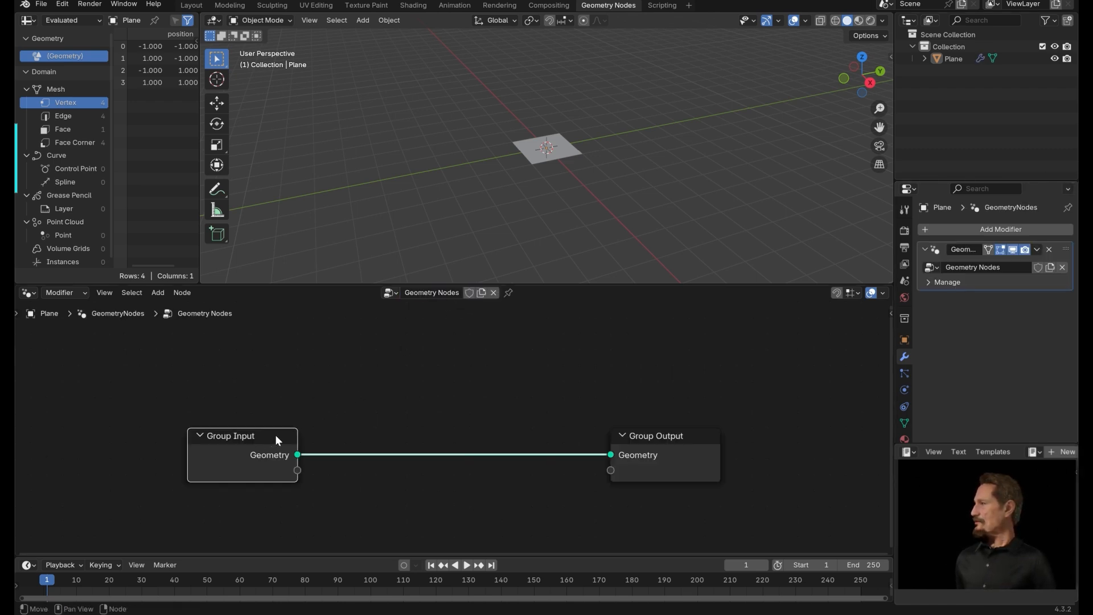
key("x")
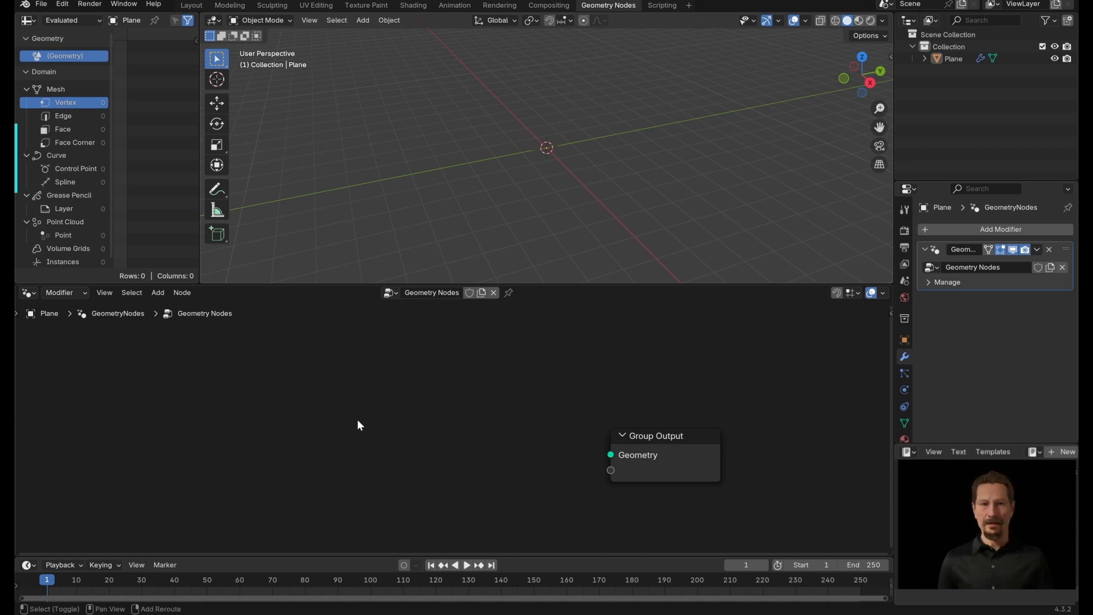
Add a Cylinder node and connect its Mesh output to the Group Output's Geometry.
key("shift+a")
type("c")
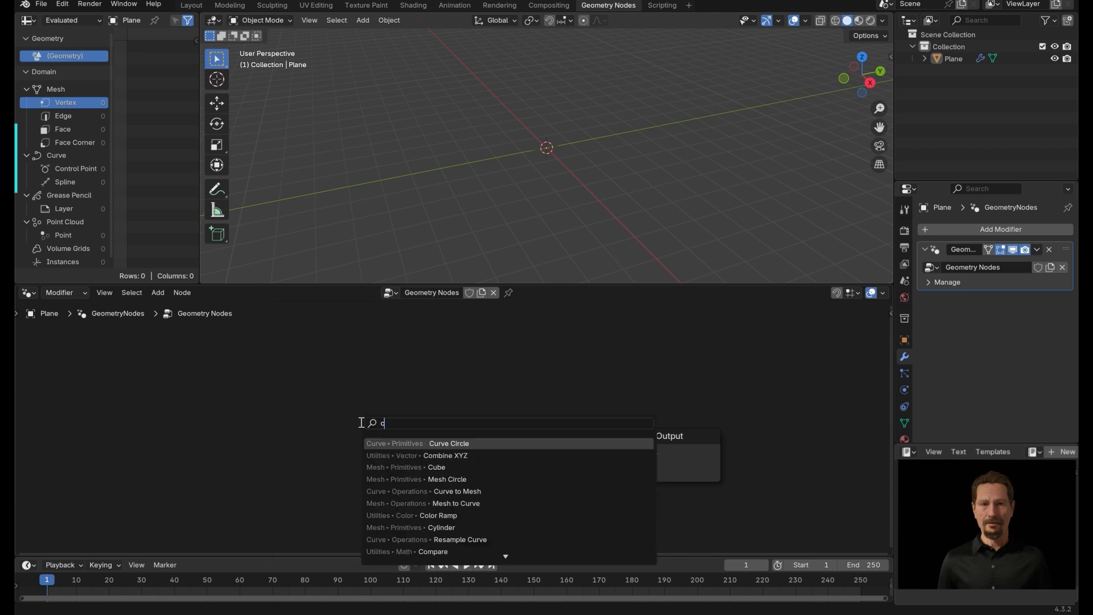
type("yli")
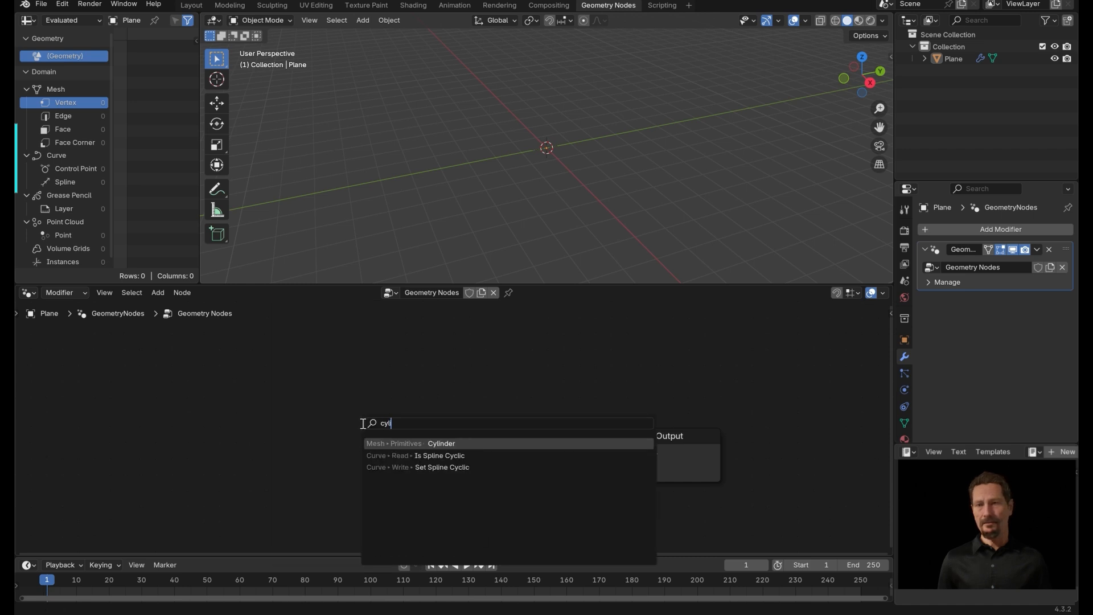
left_click(439, 444)
left_click(306, 381)
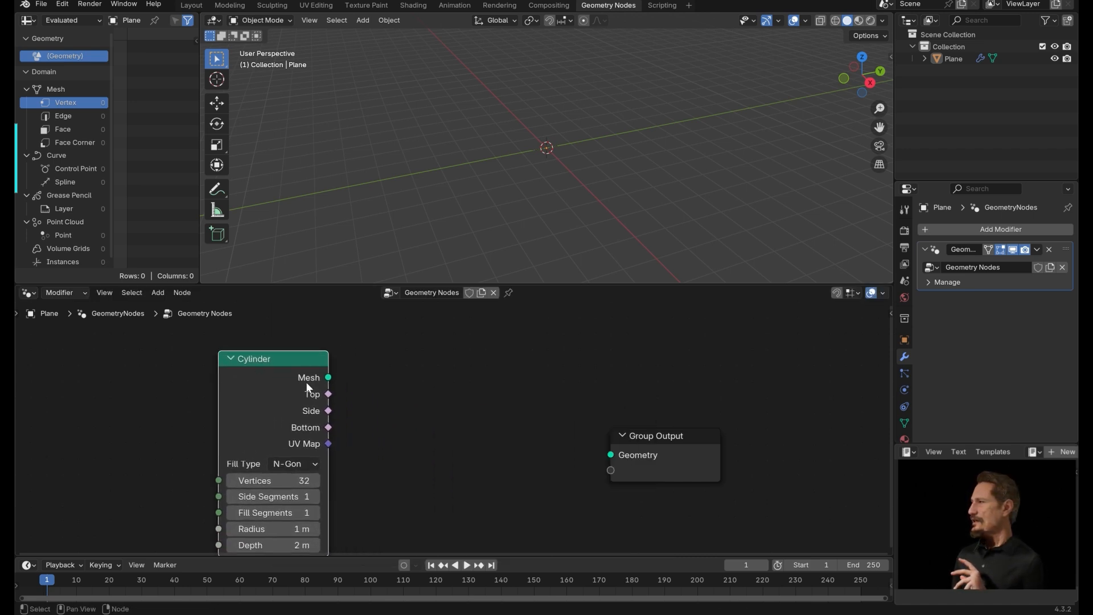
left_click_drag(328, 378, 610, 454)
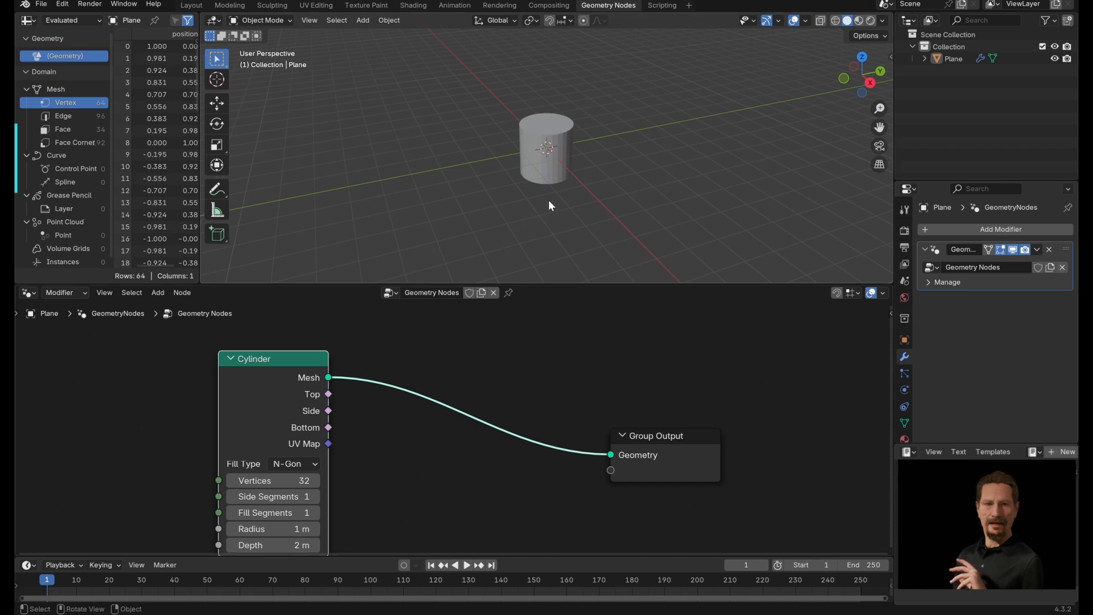
Set the Cylinder node's Side Segments to 12.
middle_click_drag(634, 200, 495, 245)
mouse_move(515, 375)
middle_mouse_down()
mouse_move(523, 334)
mouse_move(482, 351)
mouse_move(485, 373)
mouse_move(528, 374)
middle_mouse_up()
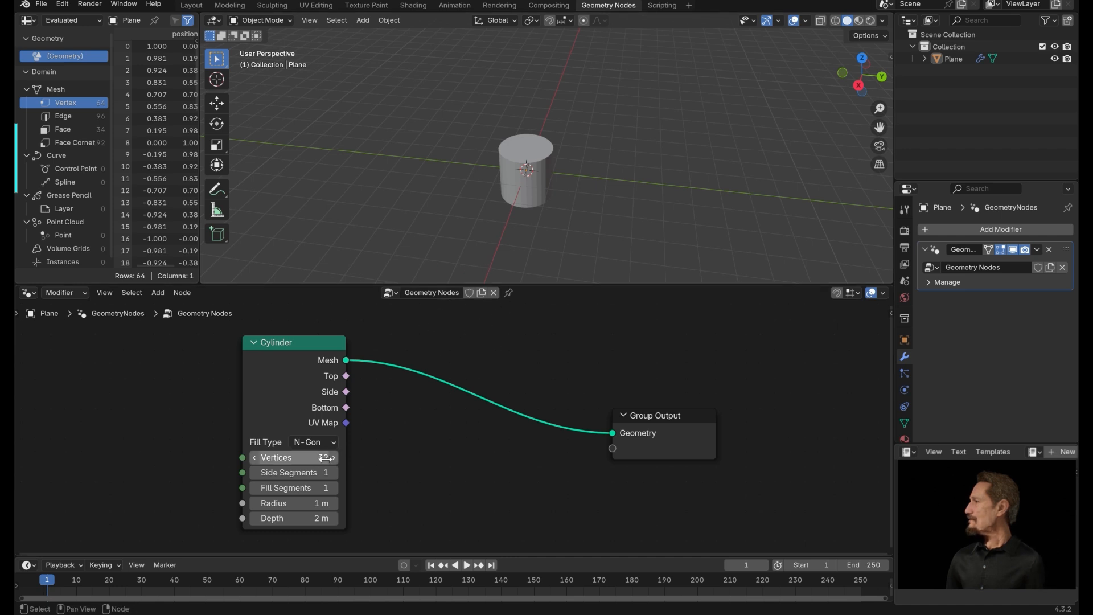
double_click(291, 472)
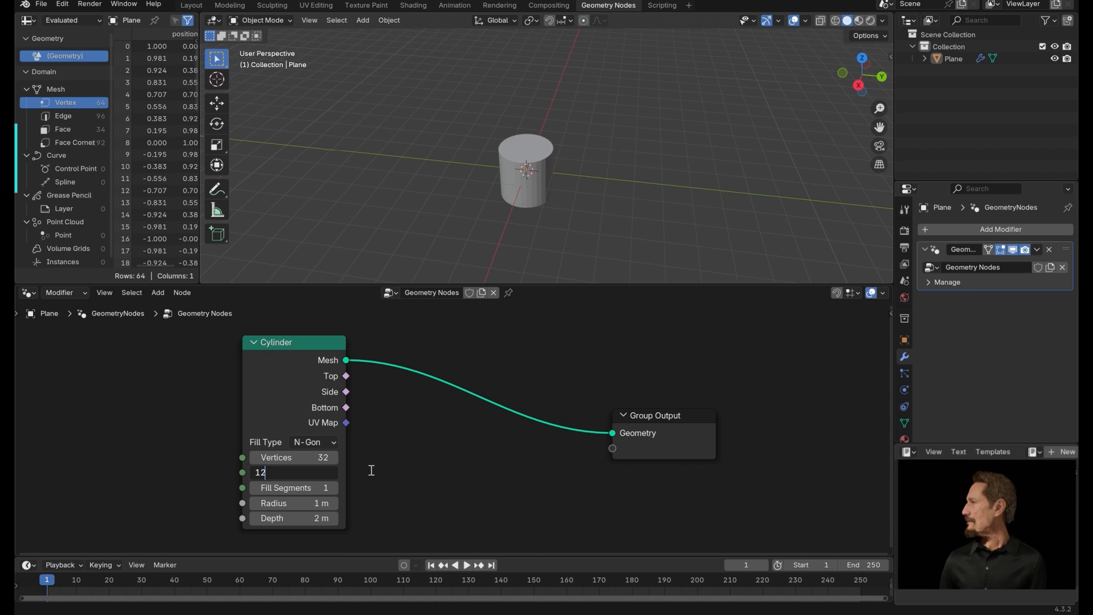
key("Return")
Switch the viewport shading to wireframe.
left_click(838, 18)
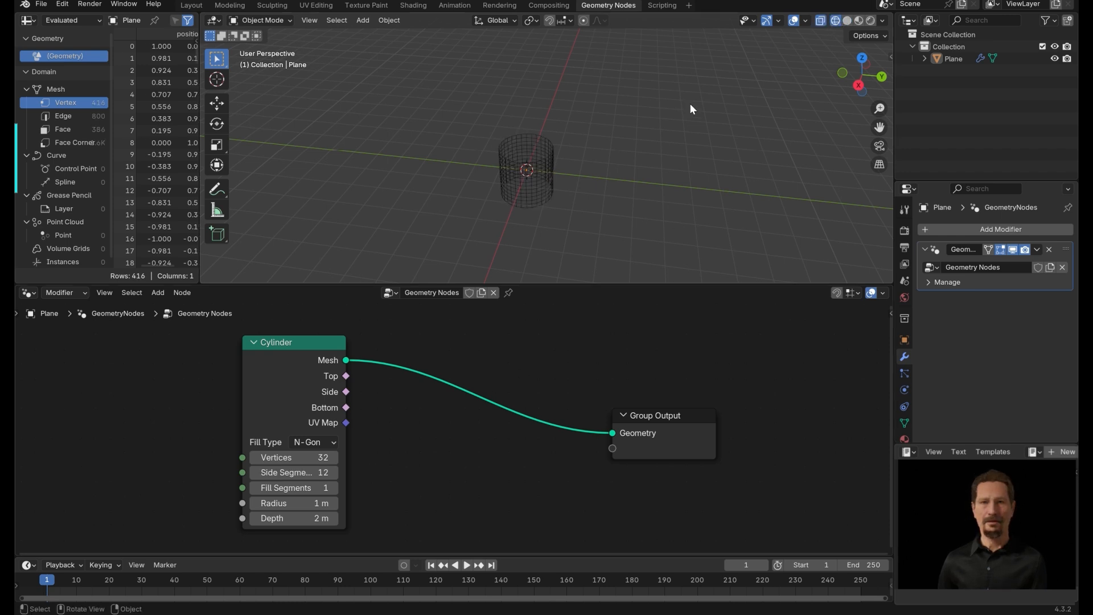
middle_click_drag(688, 103, 513, 182)
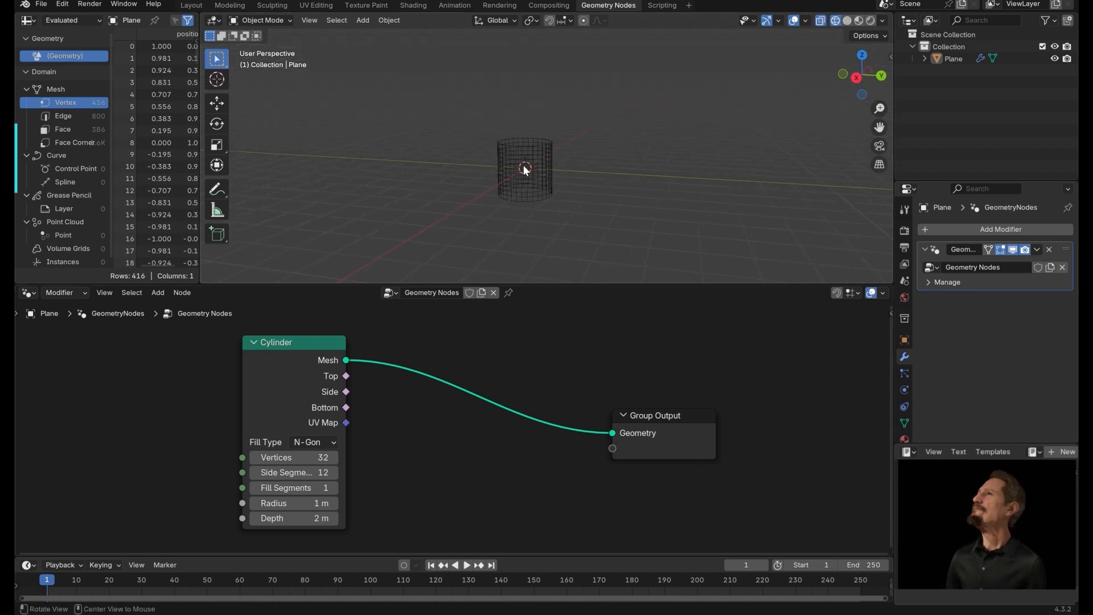
Set the cylinder's Radius to 2 m and Depth to 50 m.
left_click(333, 503)
type("2")
key("Tab")
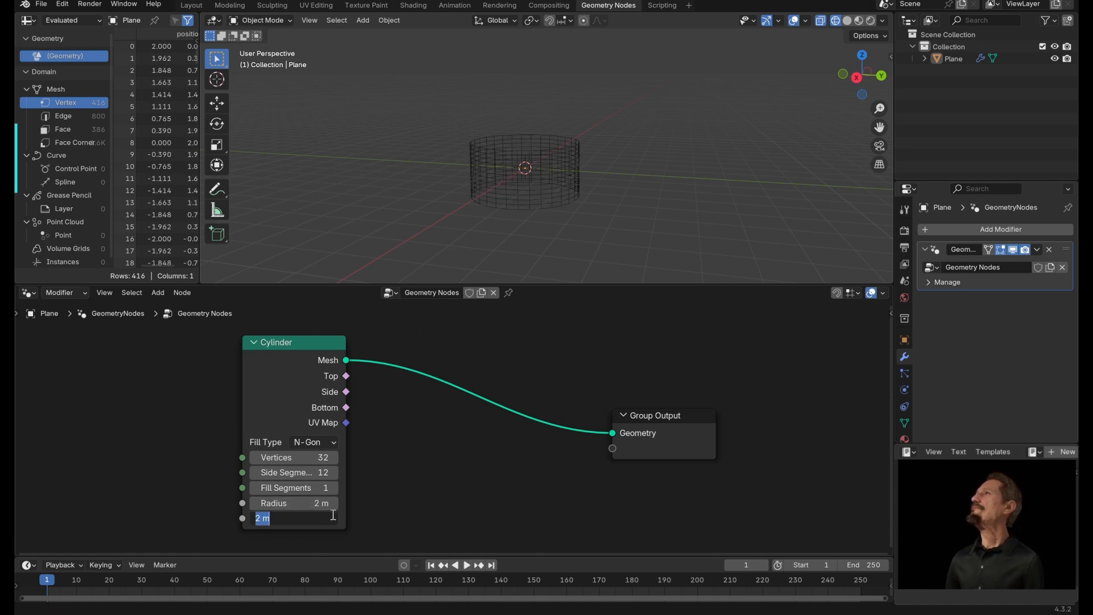
type("50")
key("Return")
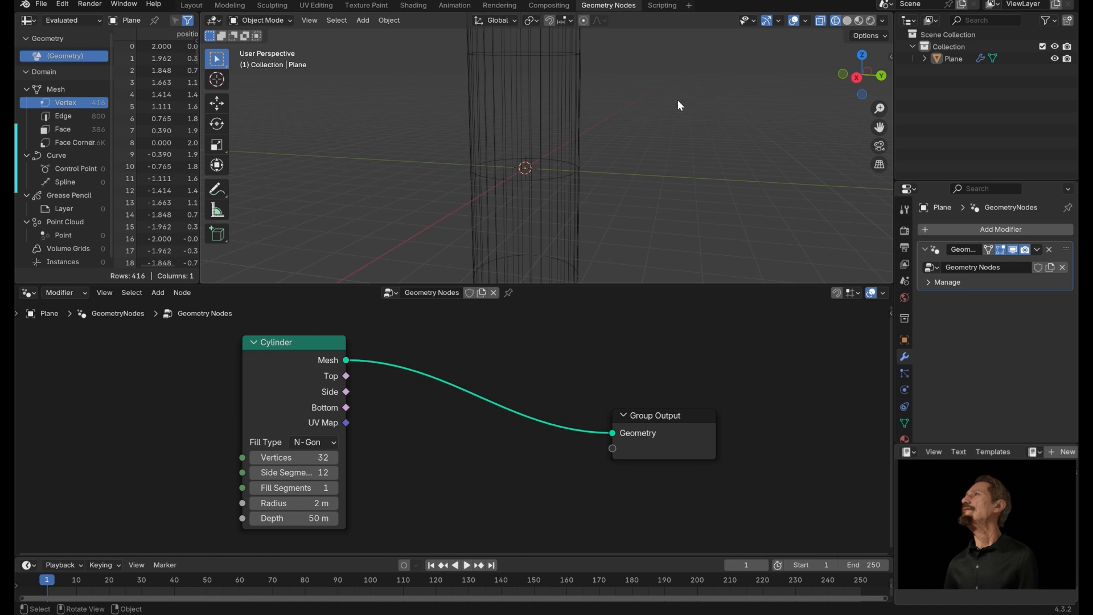
Insert a Triangulate node on the link between the Cylinder and Group Output.
middle_click_drag(667, 100, 604, 159, "ctrl")
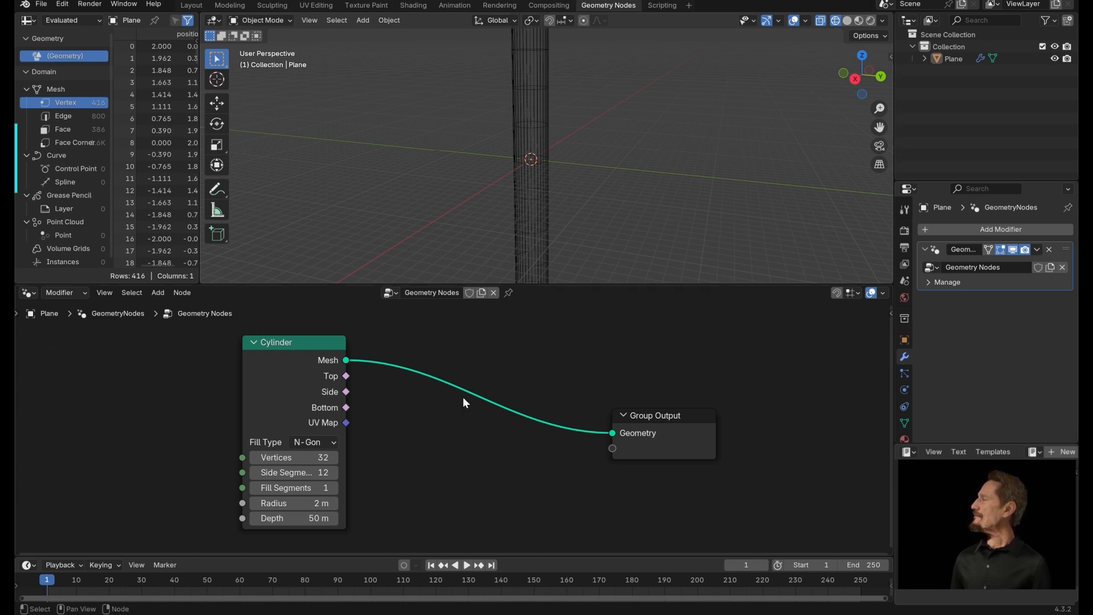
key("shift+a")
type("tra")
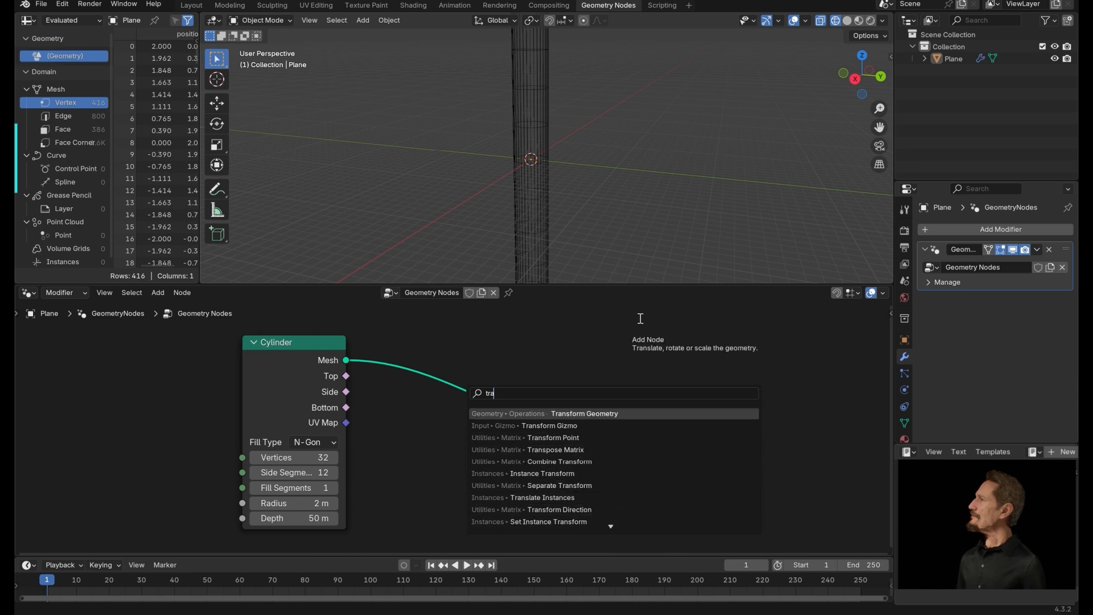
type("ngul")
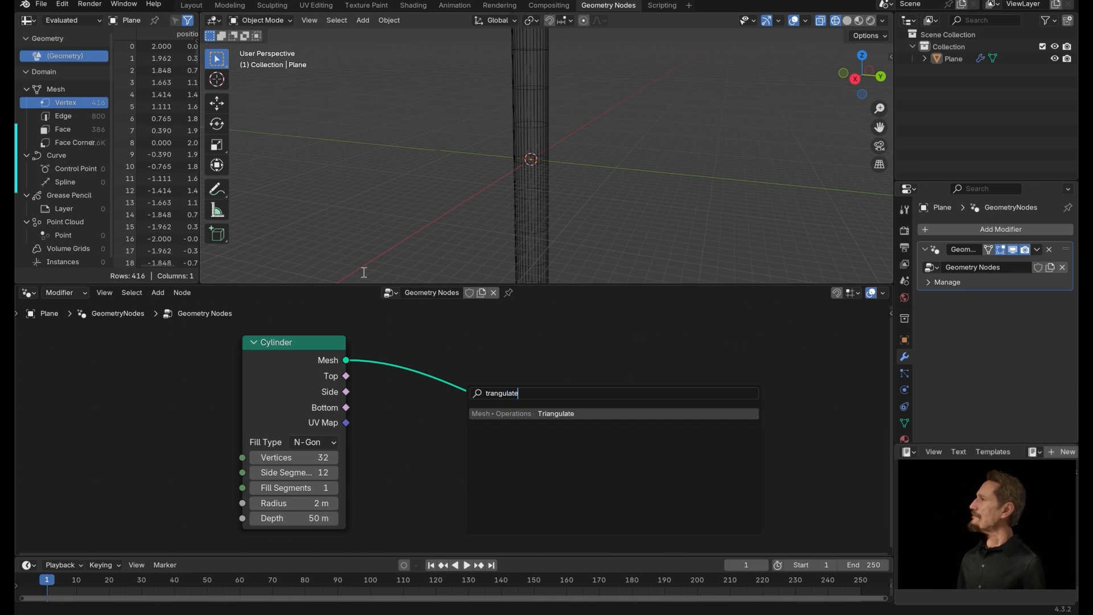
type("ate")
left_click(552, 413)
left_click(496, 378)
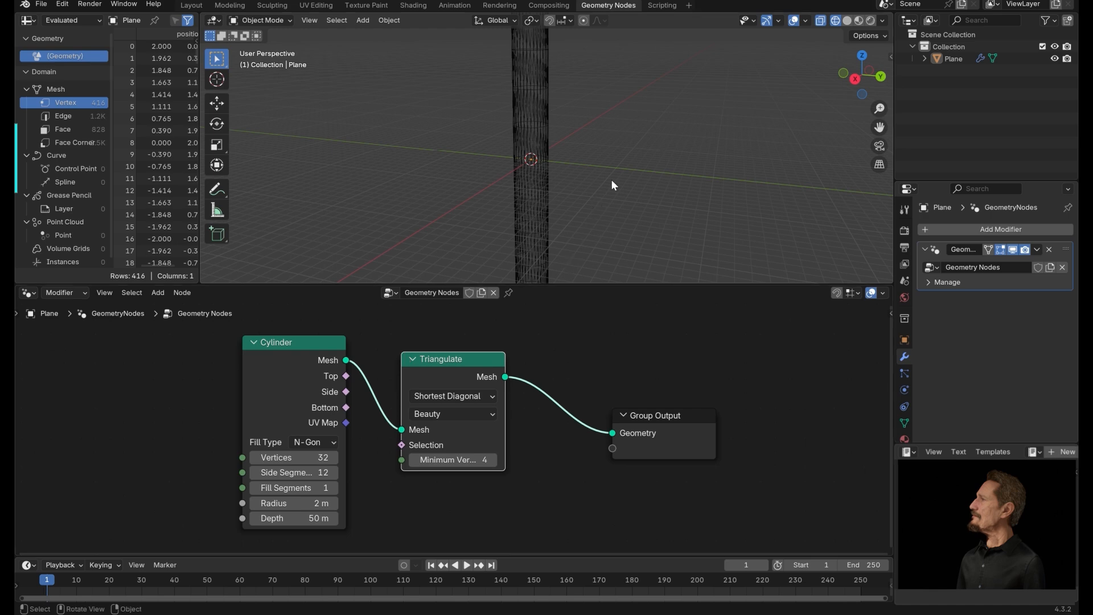
Move the Group Output node far to the right to make room for more nodes.
middle_click_drag(575, 128, 710, 222)
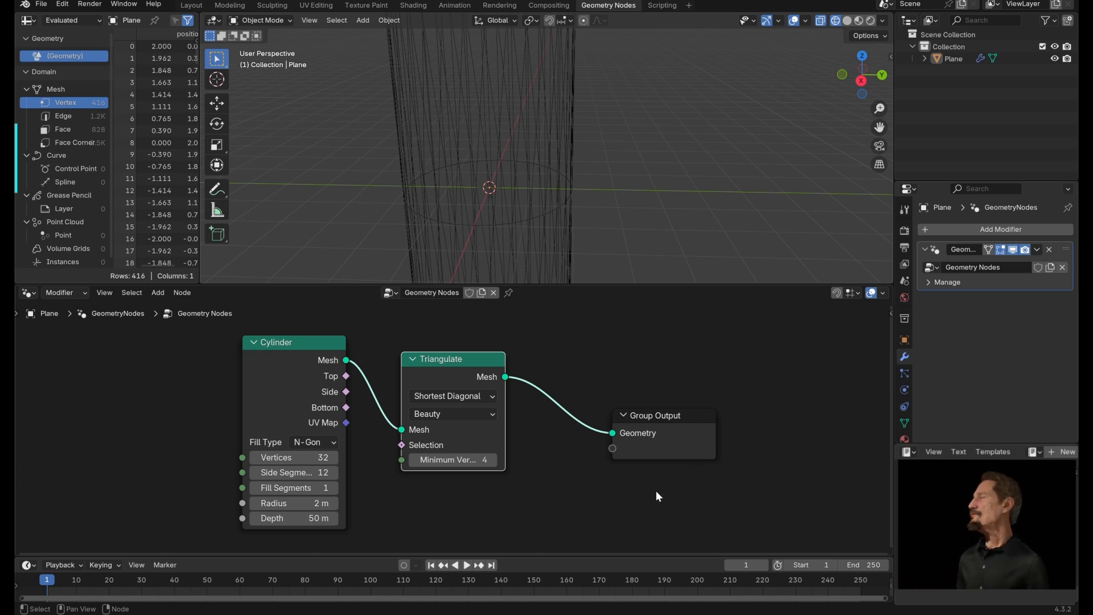
middle_click_drag(668, 418, 431, 358)
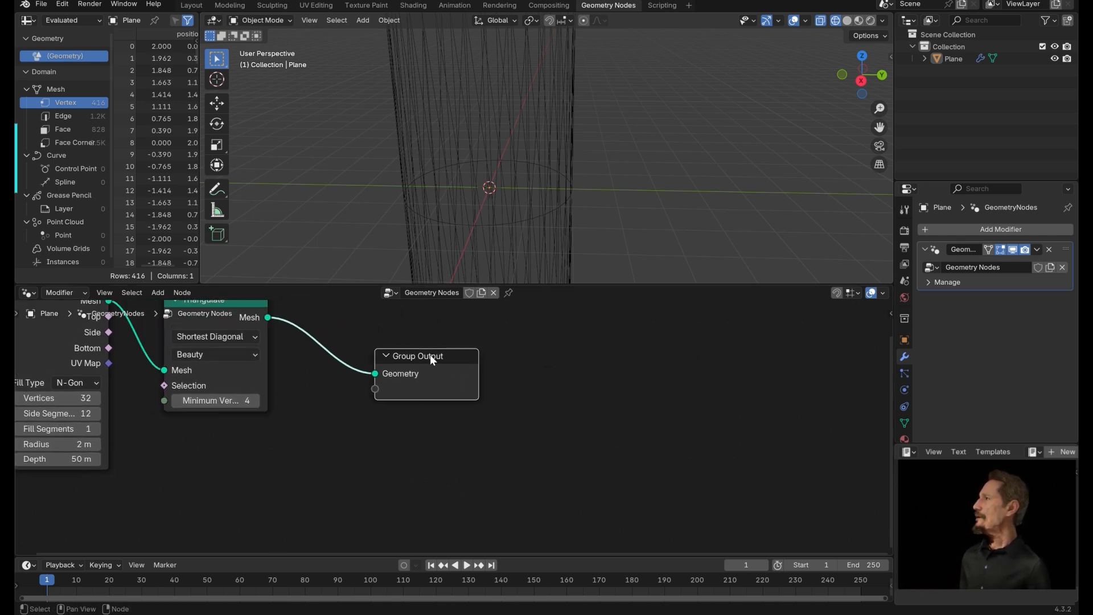
left_click_drag(417, 357, 799, 371)
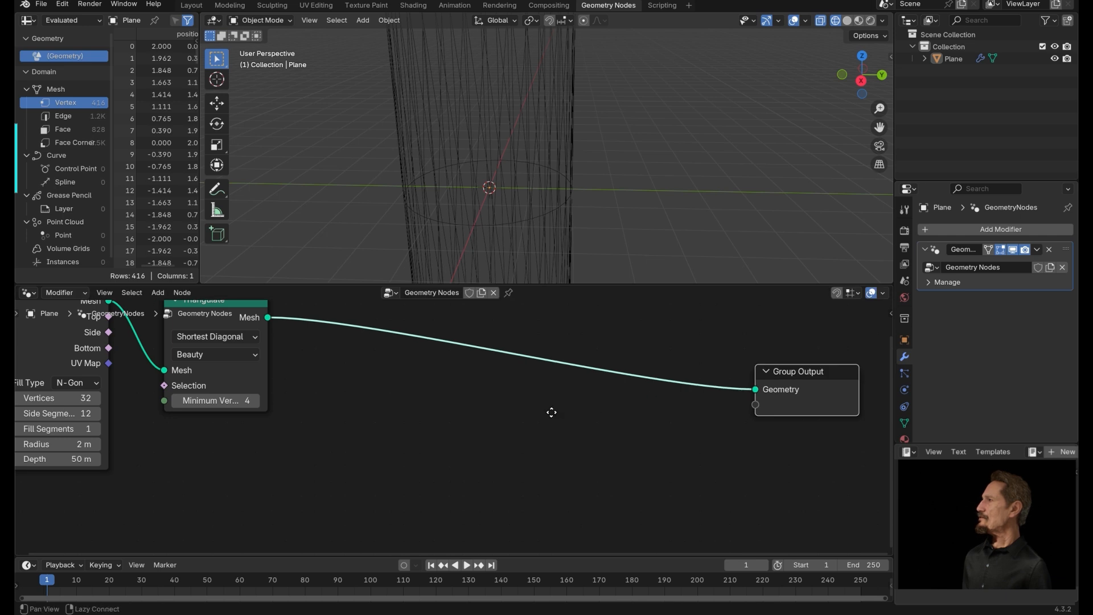
middle_click_drag(422, 412, 535, 425)
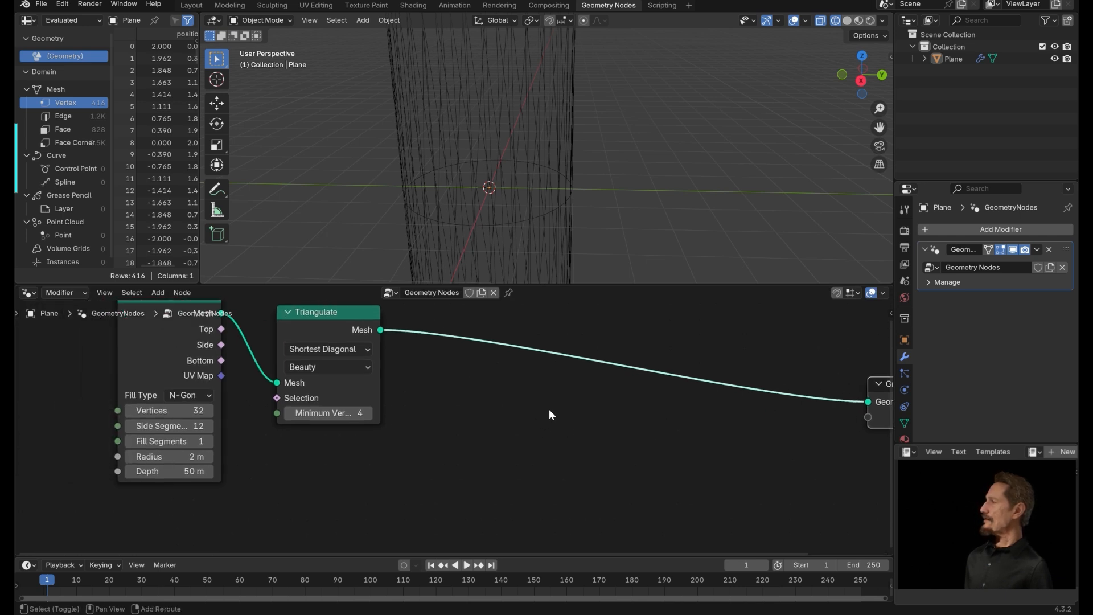
Insert a Mesh to Curve node between the Triangulate node and the Group Output.
key("shift+a")
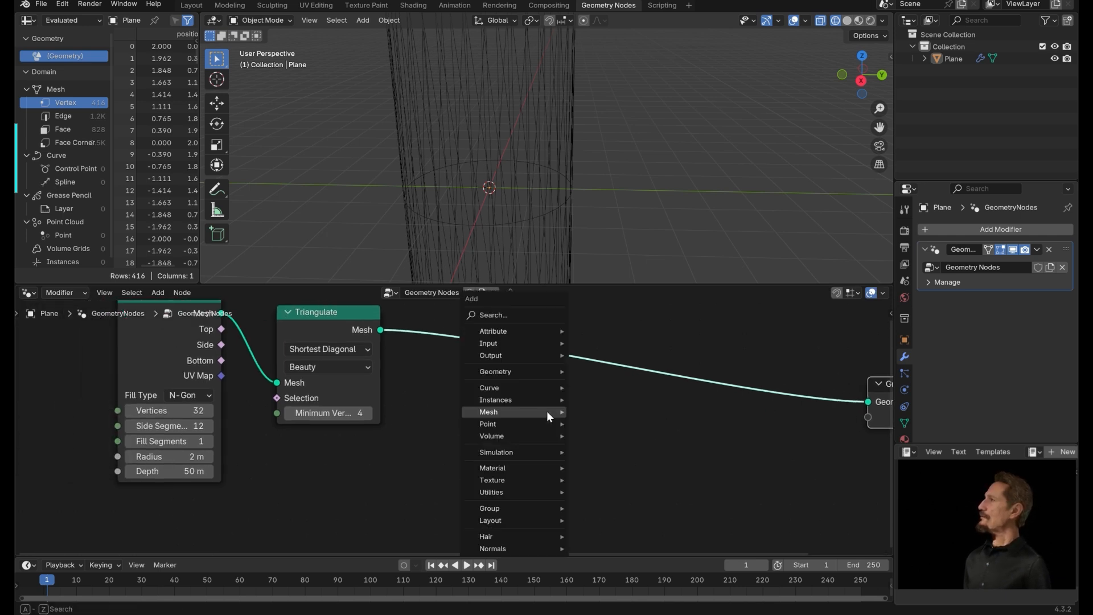
type("mesh ")
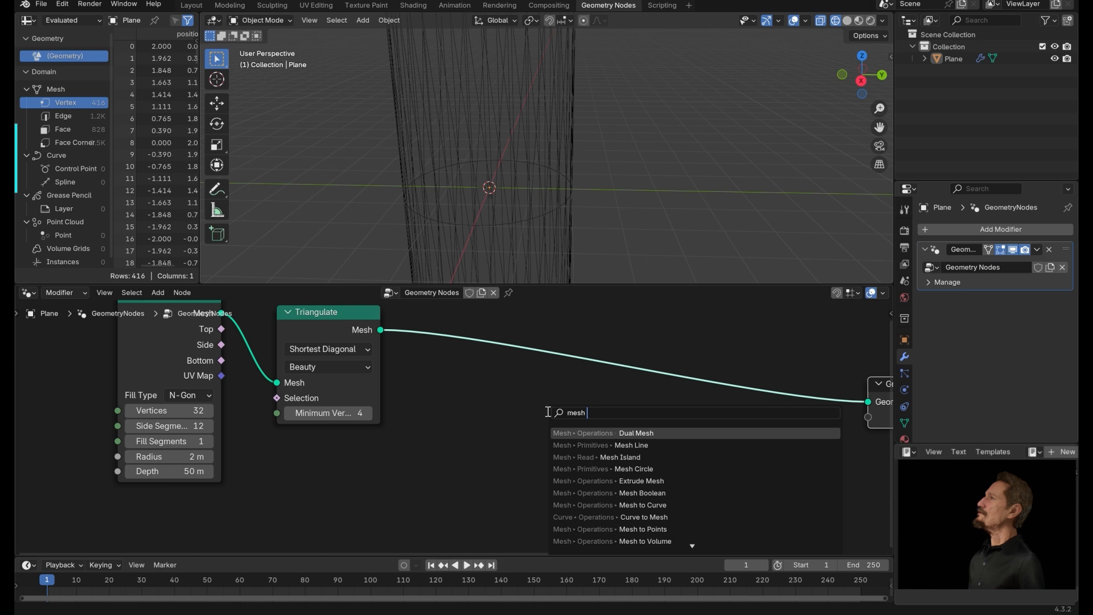
type("to cu")
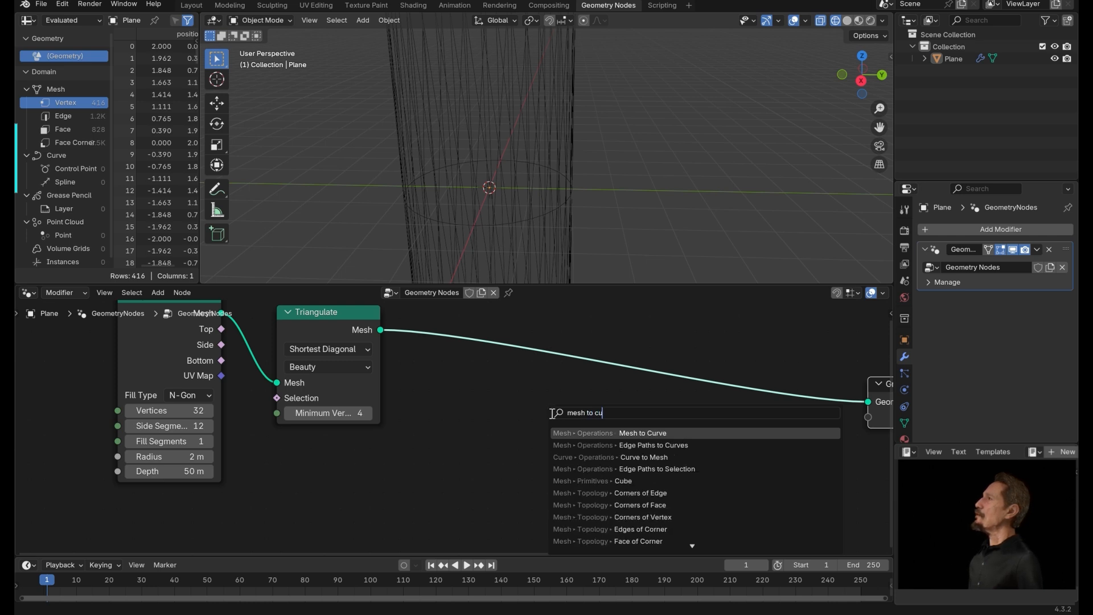
left_click(655, 433)
left_click(514, 378)
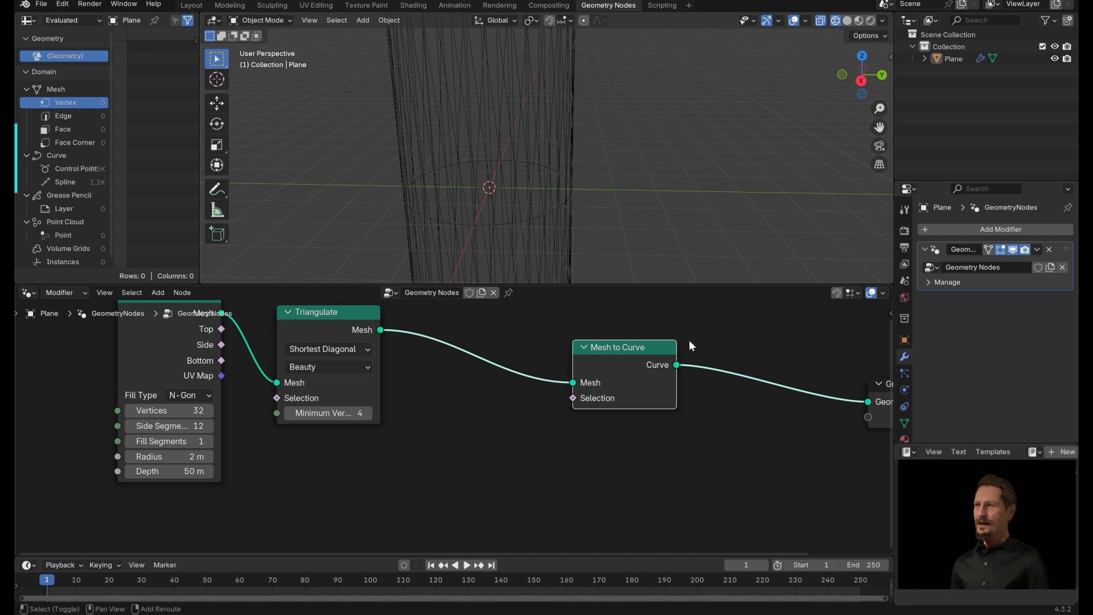
Add a Curve to Mesh node after the Mesh to Curve node, feeding the Group Output.
key("shift+a")
key("Escape")
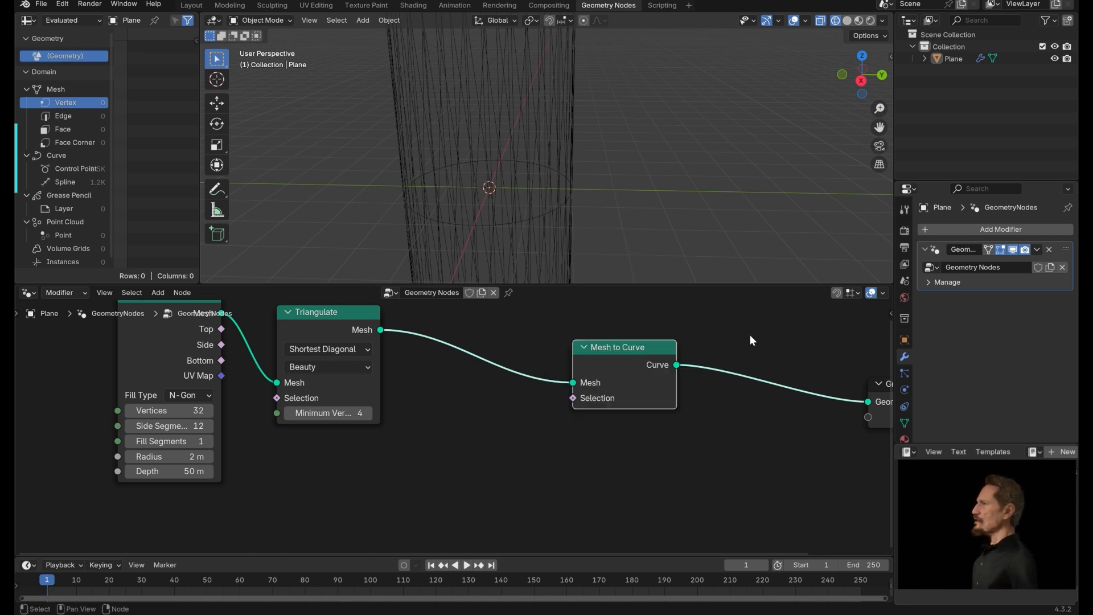
left_click_drag(676, 365, 722, 371)
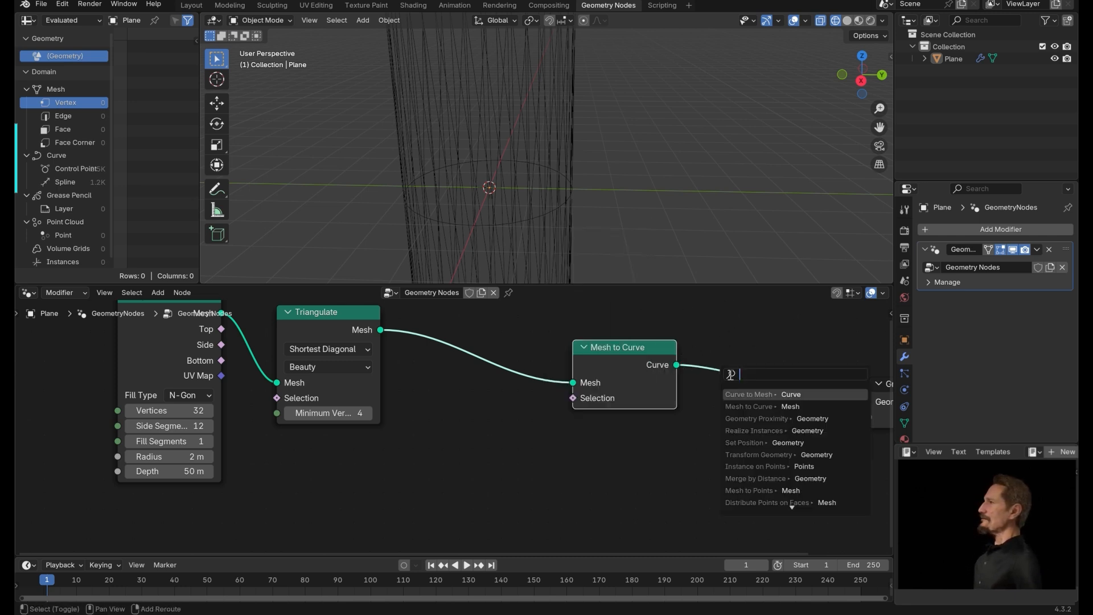
type("curve")
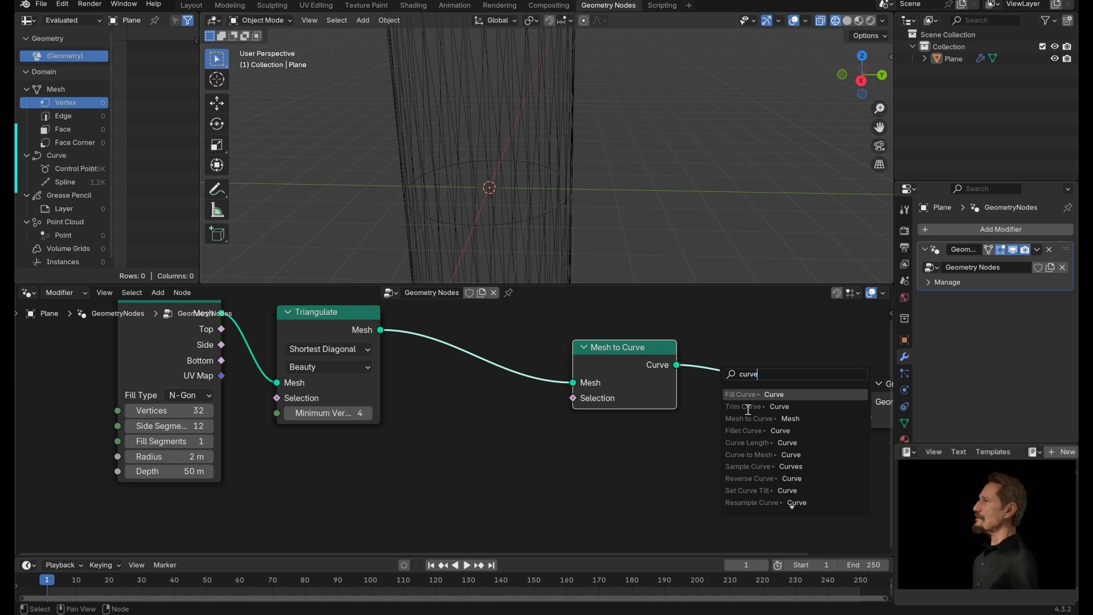
type(" me")
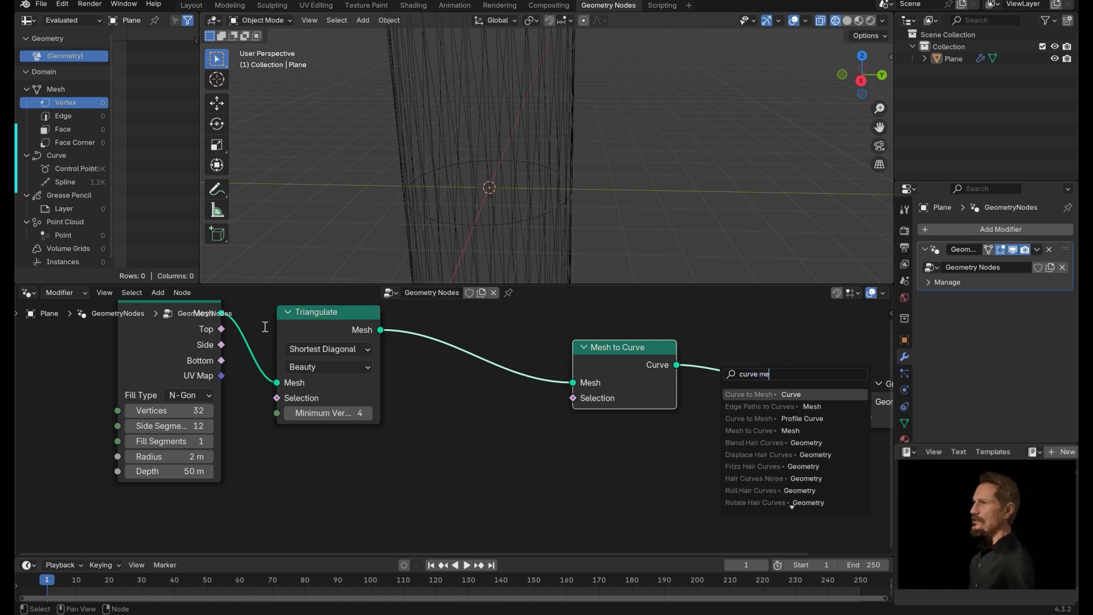
left_click(738, 395)
left_click(748, 369)
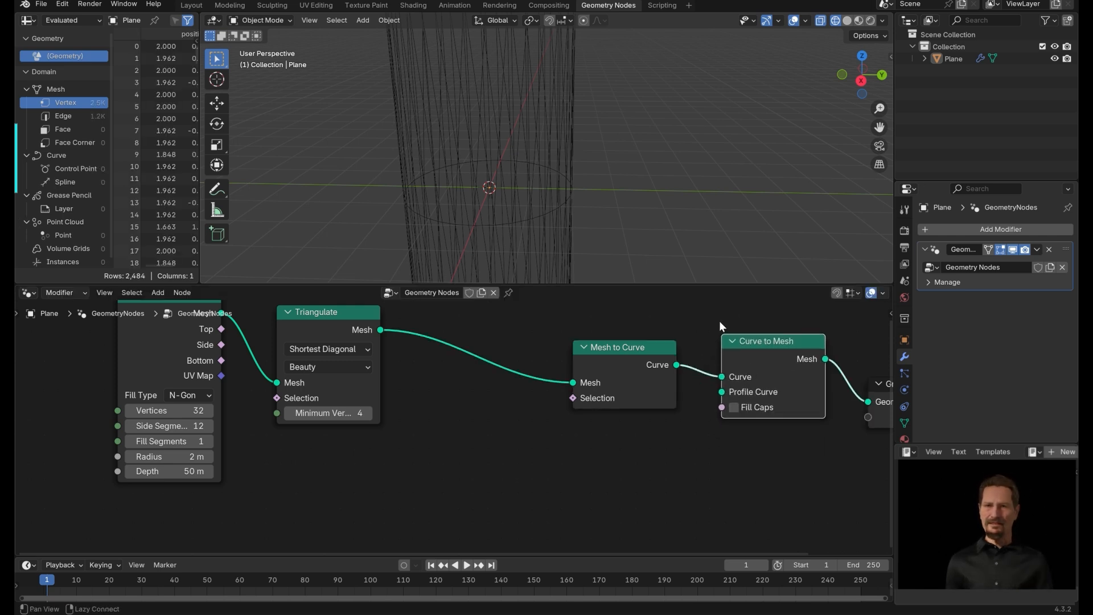
Add a Curve Circle node and connect it to the Profile Curve input of the Curve to Mesh node.
middle_click_drag(719, 320, 288, 320)
left_click_drag(544, 385, 836, 396)
middle_click_drag(536, 428, 745, 459)
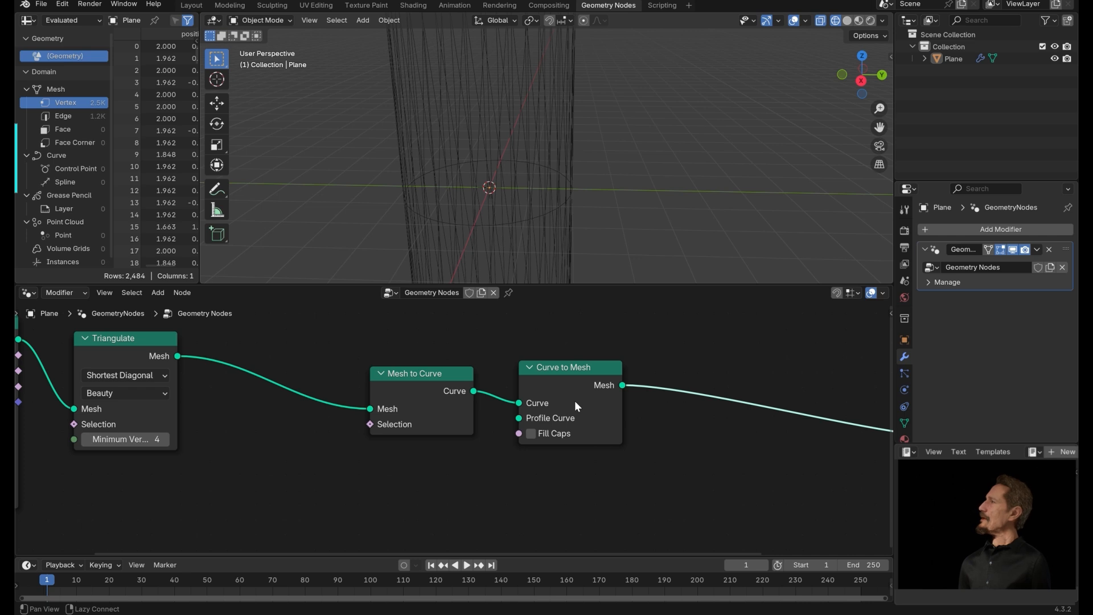
middle_click_drag(577, 408, 554, 353)
key("shift+a")
type("c")
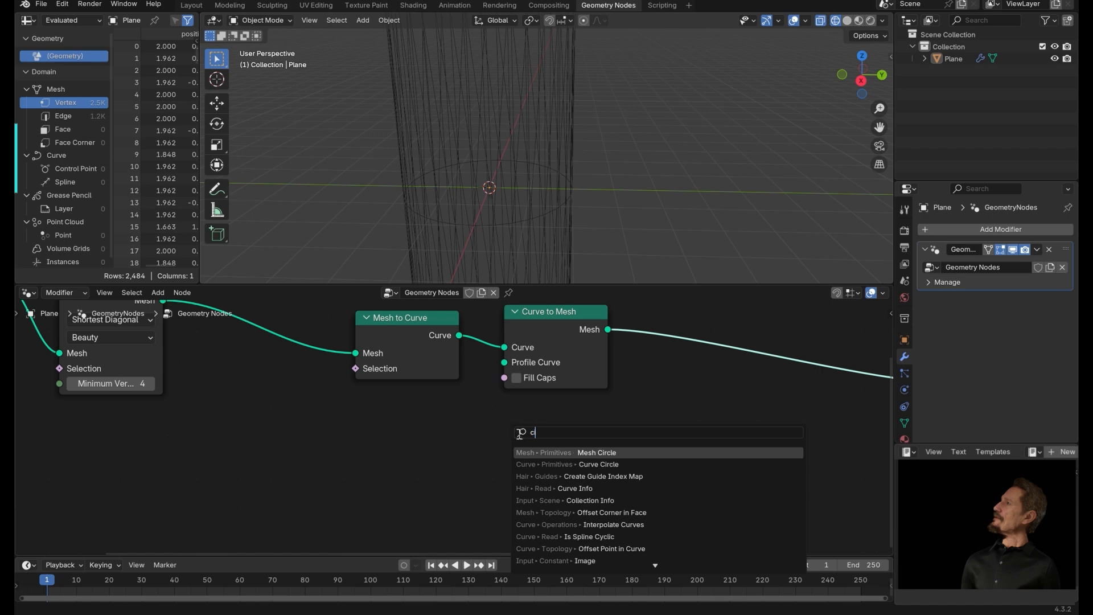
left_click(602, 464)
left_click(611, 459)
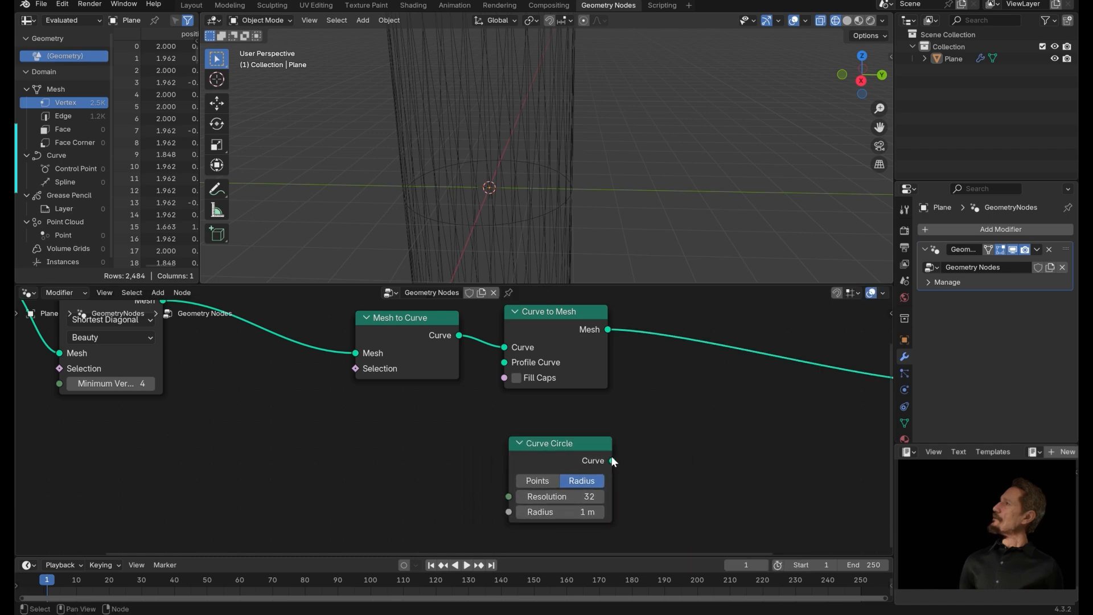
left_click_drag(612, 460, 504, 361)
middle_click_drag(626, 234, 610, 183)
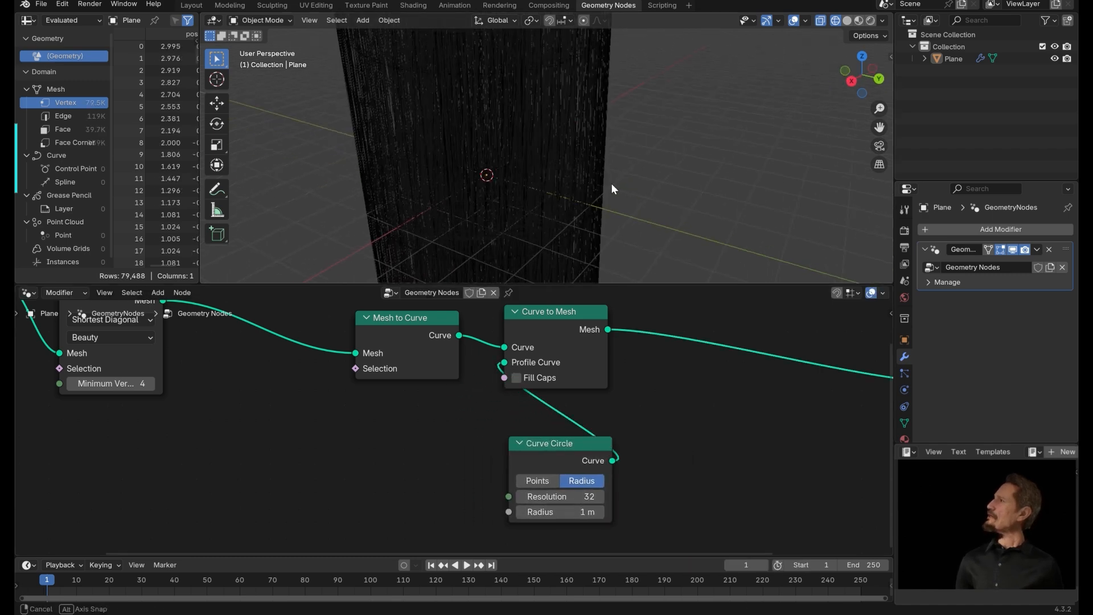
Switch the viewport to solid shading and set the Curve Circle radius to 0.005 m.
left_click(848, 19)
mouse_move(820, 51)
middle_mouse_down()
mouse_move(688, 121)
mouse_move(584, 128)
mouse_move(617, 227)
middle_mouse_up()
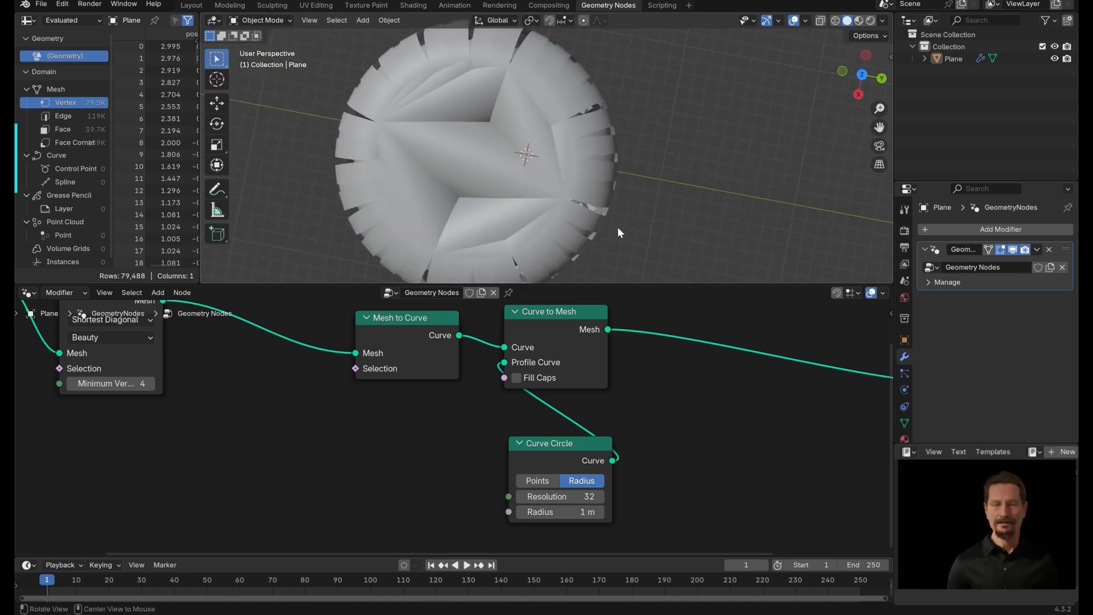
left_click(594, 512)
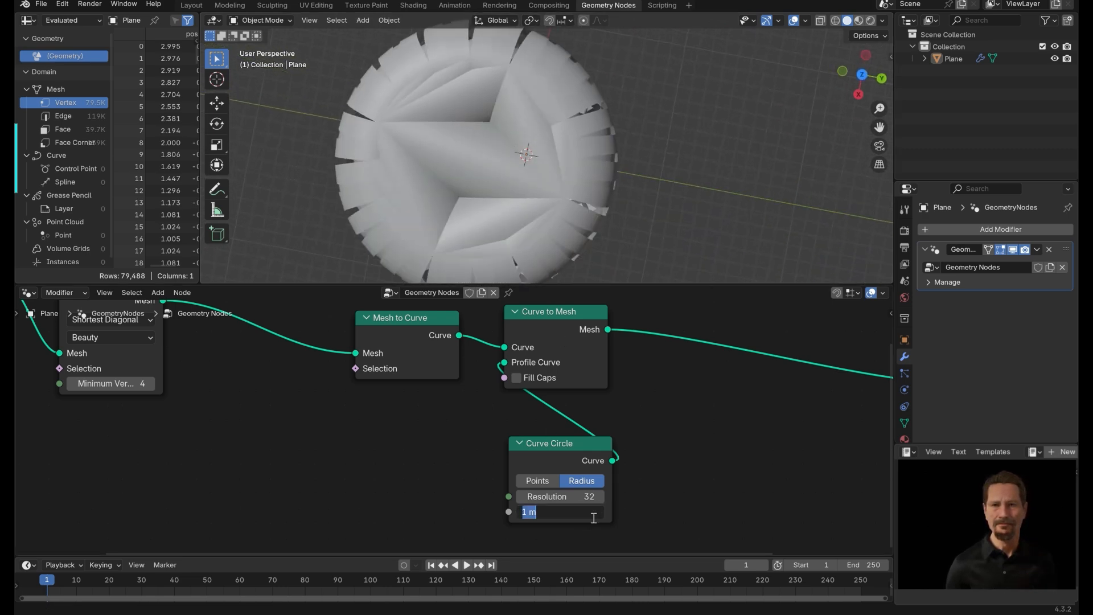
key("BackSpace")
type(".005")
key("Return")
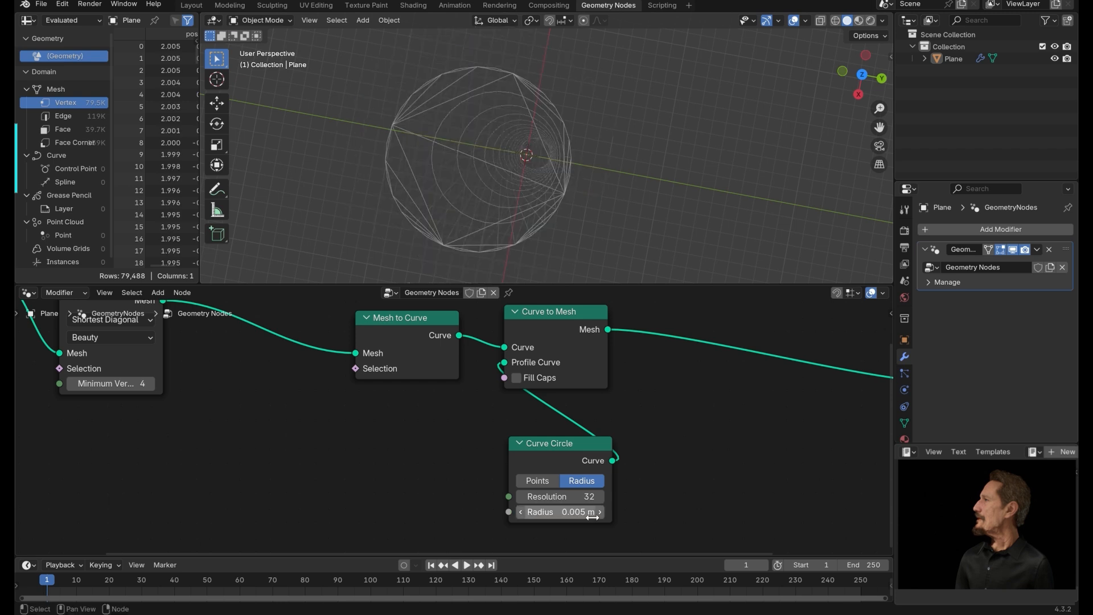
middle_click_drag(591, 244, 608, 204)
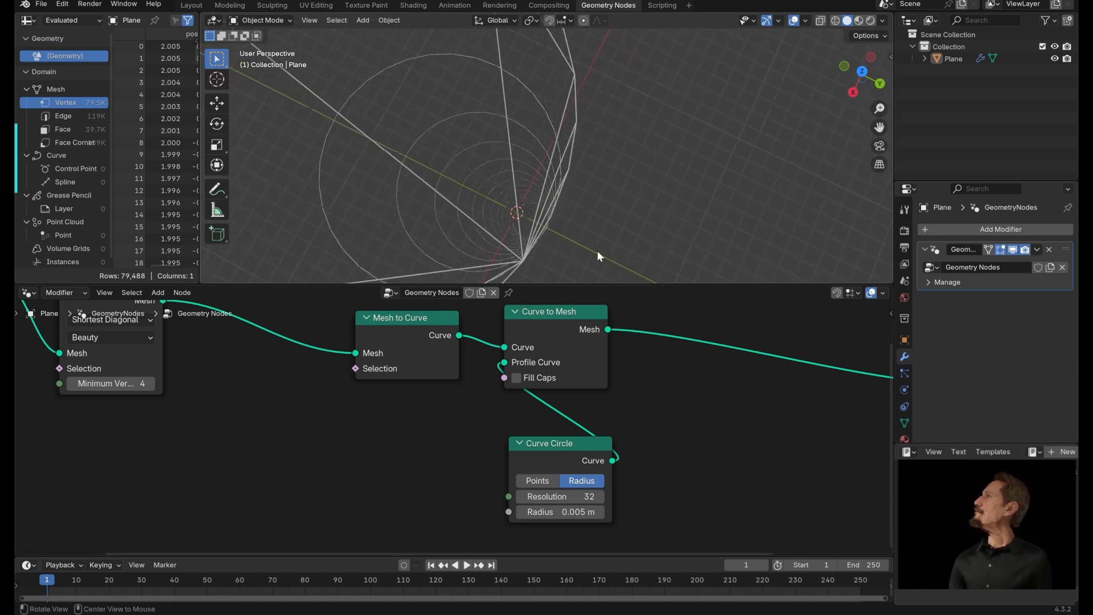
Add a Join Geometry node fed by the Triangulate mesh and connect its output to the Group Output.
mouse_move(597, 251)
middle_mouse_down()
mouse_move(643, 244)
mouse_move(604, 258)
mouse_move(613, 241)
mouse_move(596, 265)
mouse_move(599, 250)
middle_mouse_up()
middle_click_drag(668, 378, 746, 438)
scroll(505, 406, "down", 8)
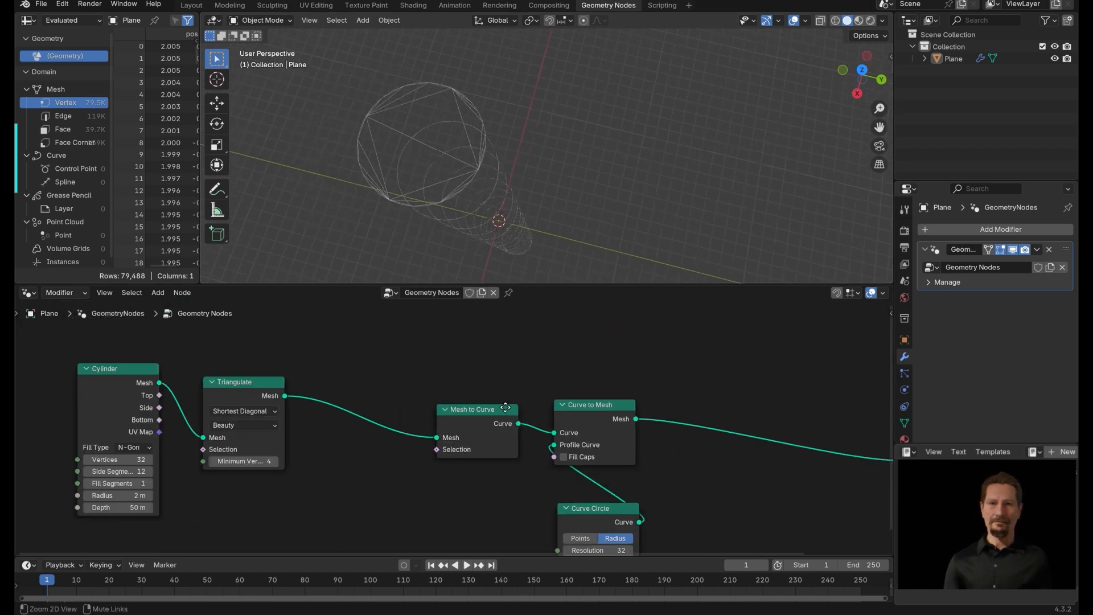
middle_click_drag(479, 361, 442, 360)
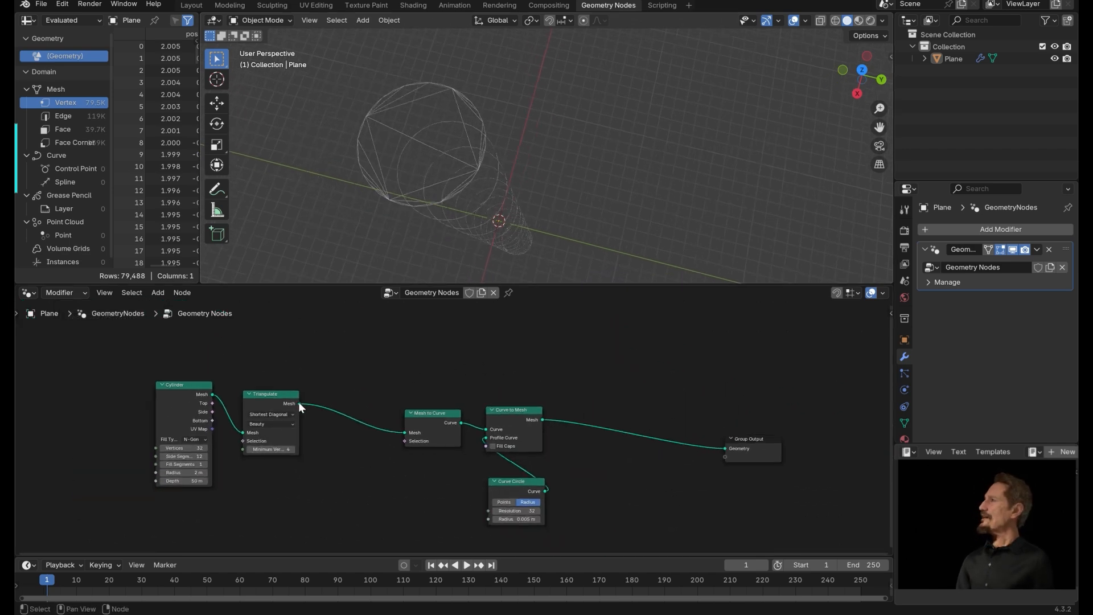
left_click_drag(299, 402, 654, 408)
type("join")
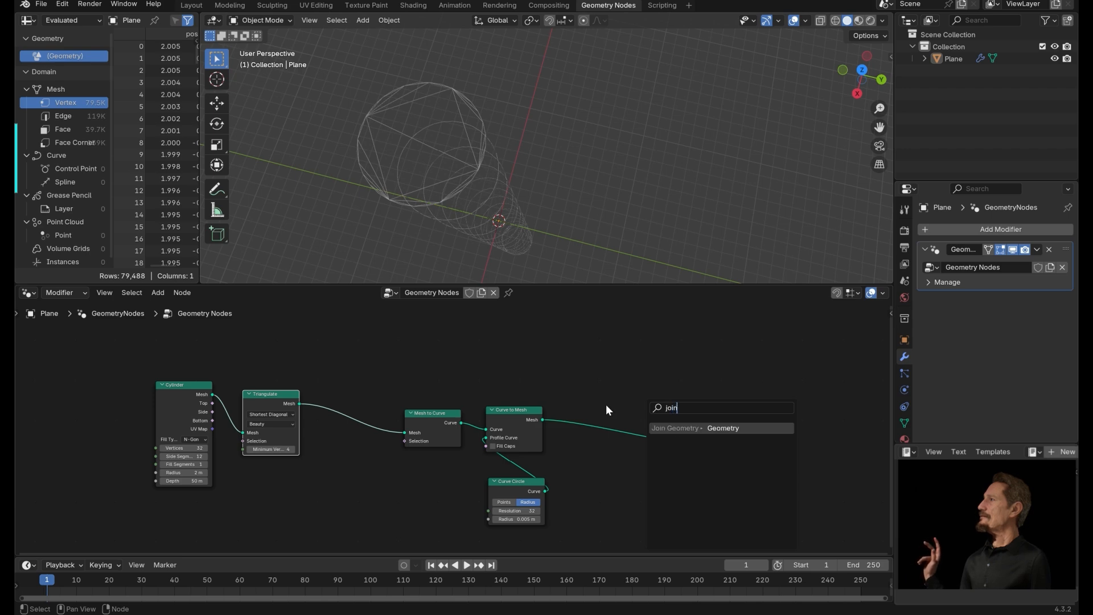
key("Return")
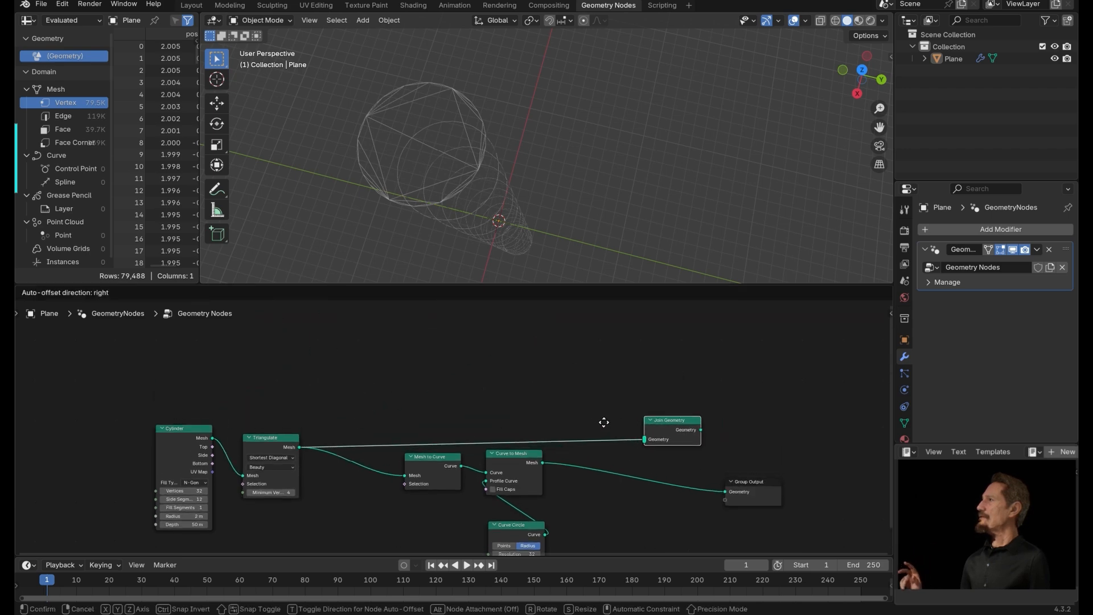
left_click(636, 428)
left_click_drag(690, 424, 725, 493)
Connect the Curve to Mesh output into the Join Geometry node as a second input.
left_click(538, 459)
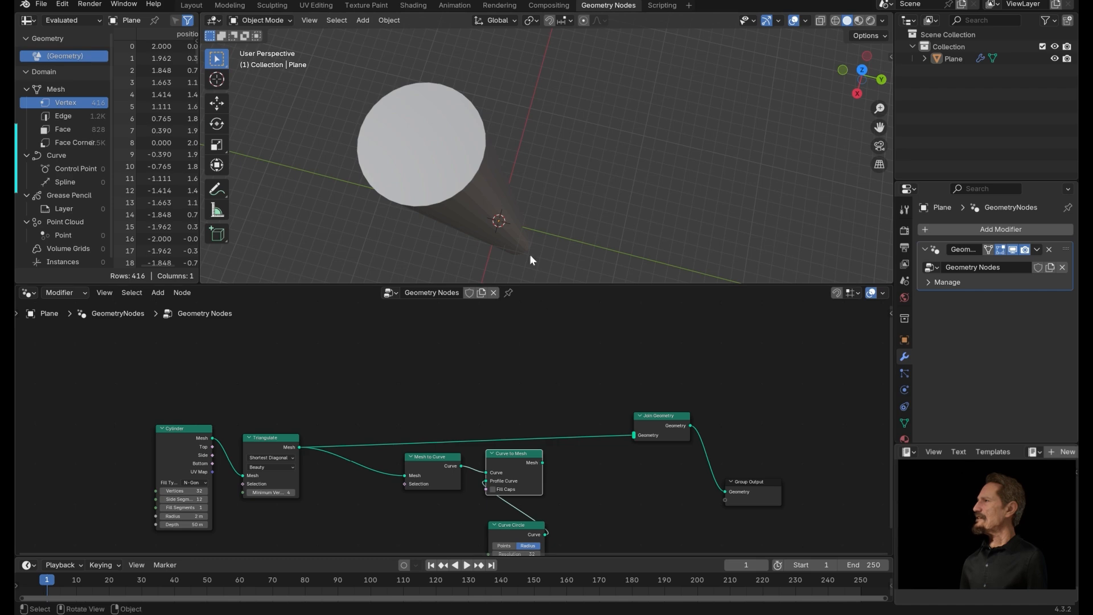
left_click_drag(284, 445, 297, 425)
left_click_drag(542, 462, 634, 435)
middle_click_drag(636, 282, 505, 216)
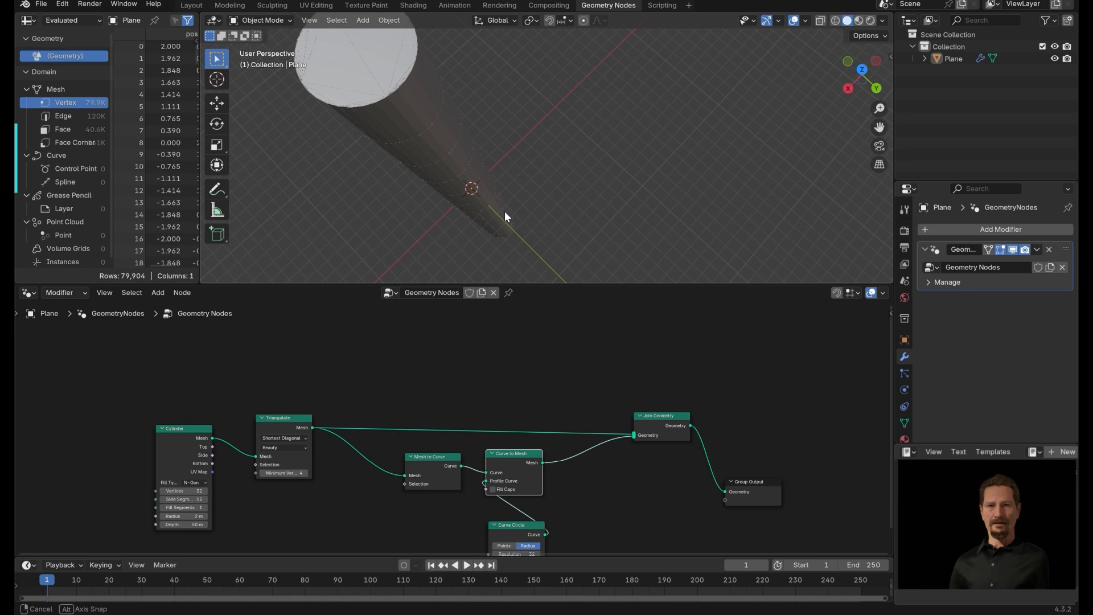
middle_click_drag(504, 211, 409, 225)
left_click(407, 228)
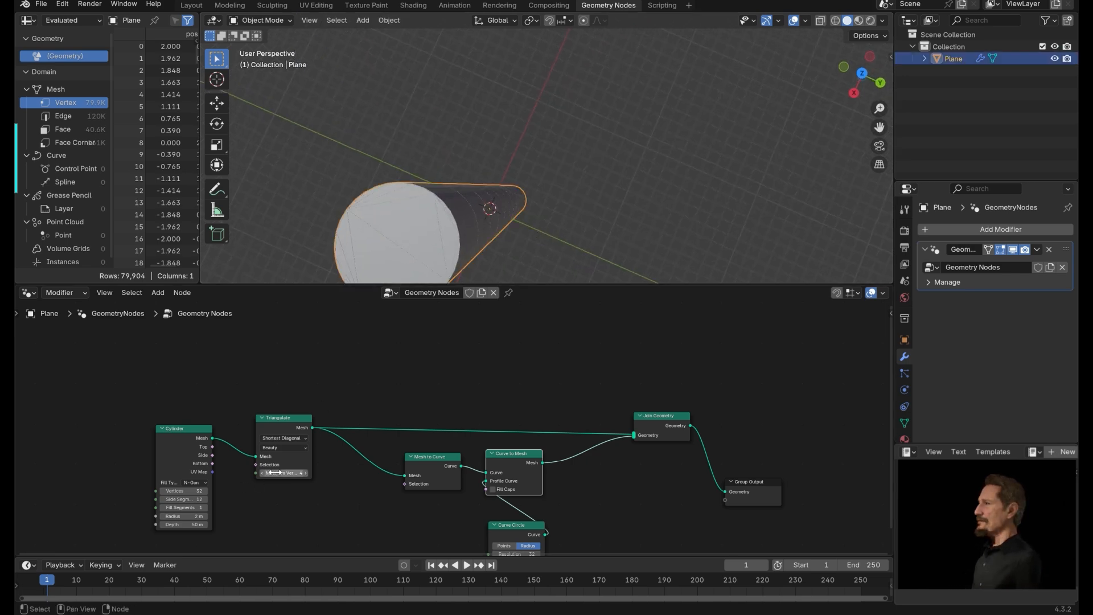
Set the Cylinder node's Fill Type to None.
left_click(197, 482)
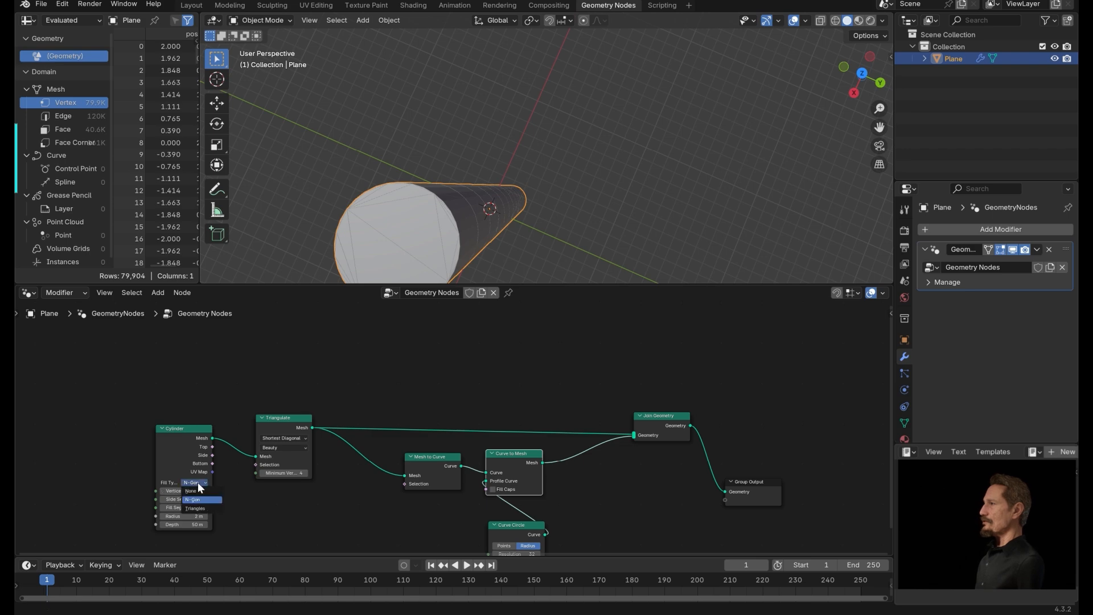
left_click(196, 496)
middle_click_drag(530, 231, 613, 205)
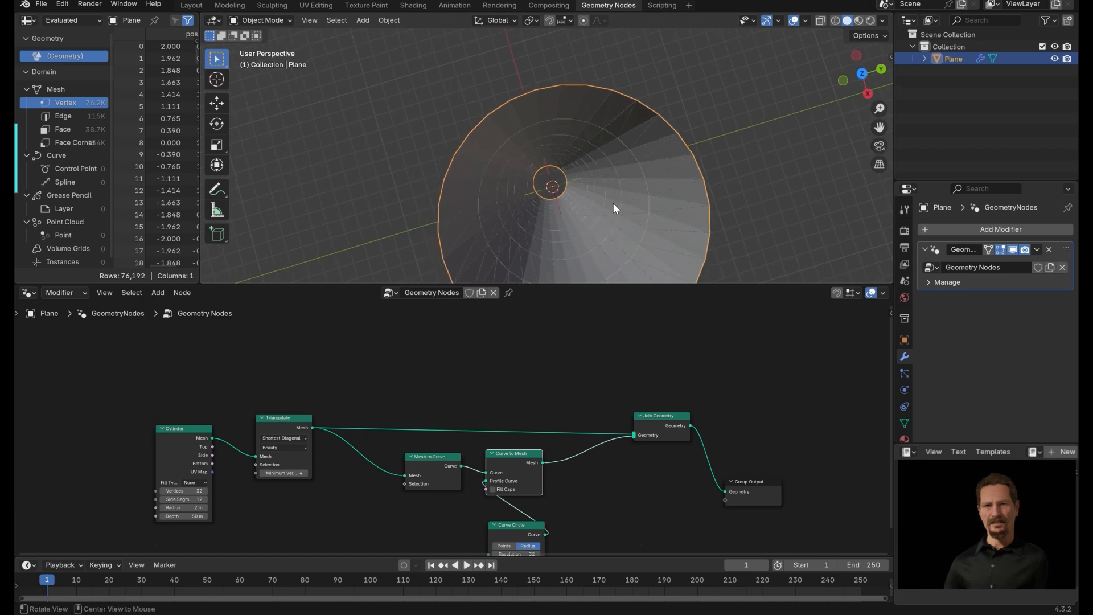
Insert a Transform Geometry node between the Triangulate and Mesh to Curve nodes.
middle_click_drag(623, 357, 469, 274)
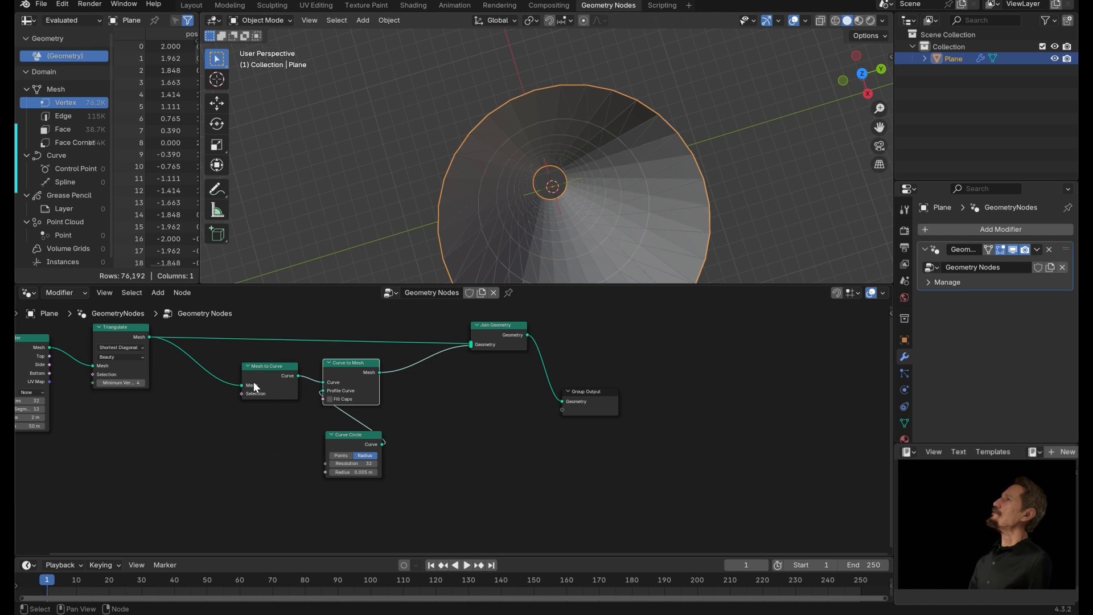
left_click_drag(219, 358, 428, 521)
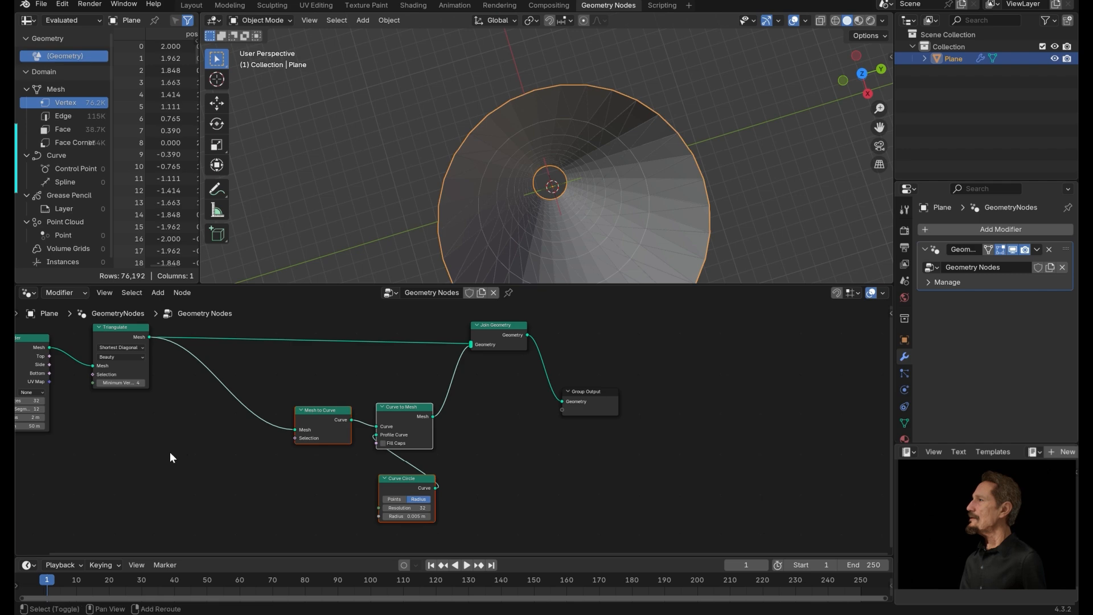
key("shift+a")
type("tras")
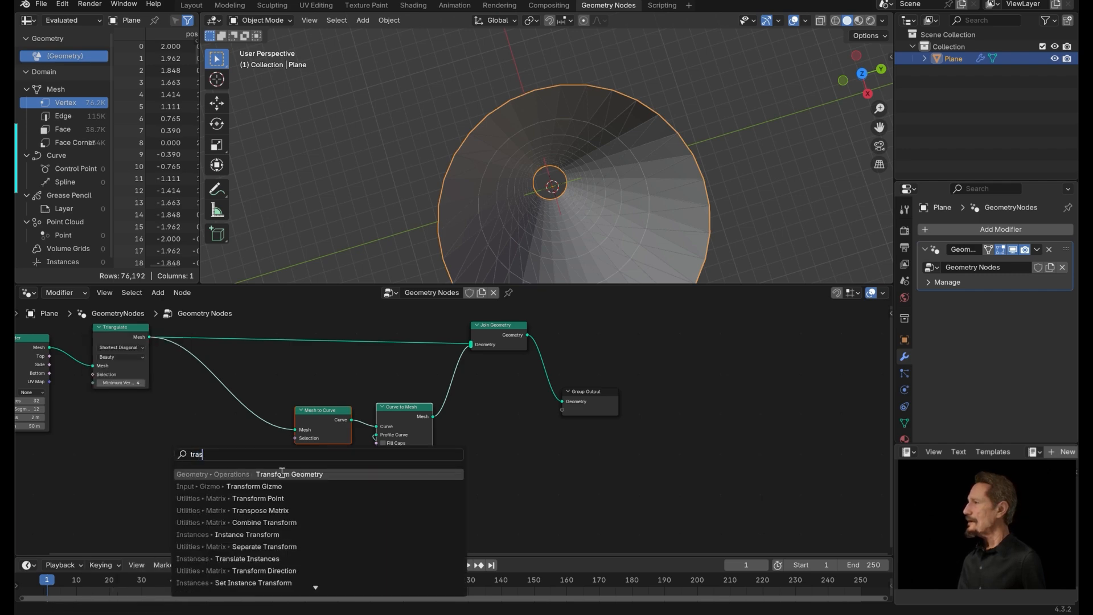
key("Return")
left_click(209, 391)
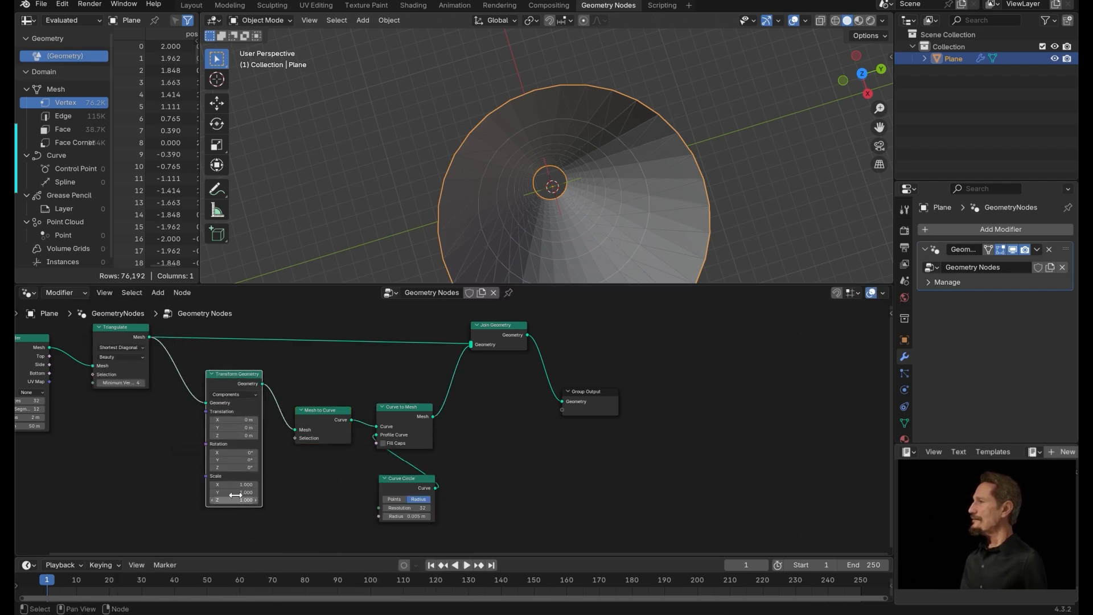
Set the Transform Geometry scale X and Y to 0.95.
left_click_drag(301, 483, 339, 377, "alt")
left_click_drag(222, 306, 248, 347)
left_click_drag(349, 459, 461, 442, "alt")
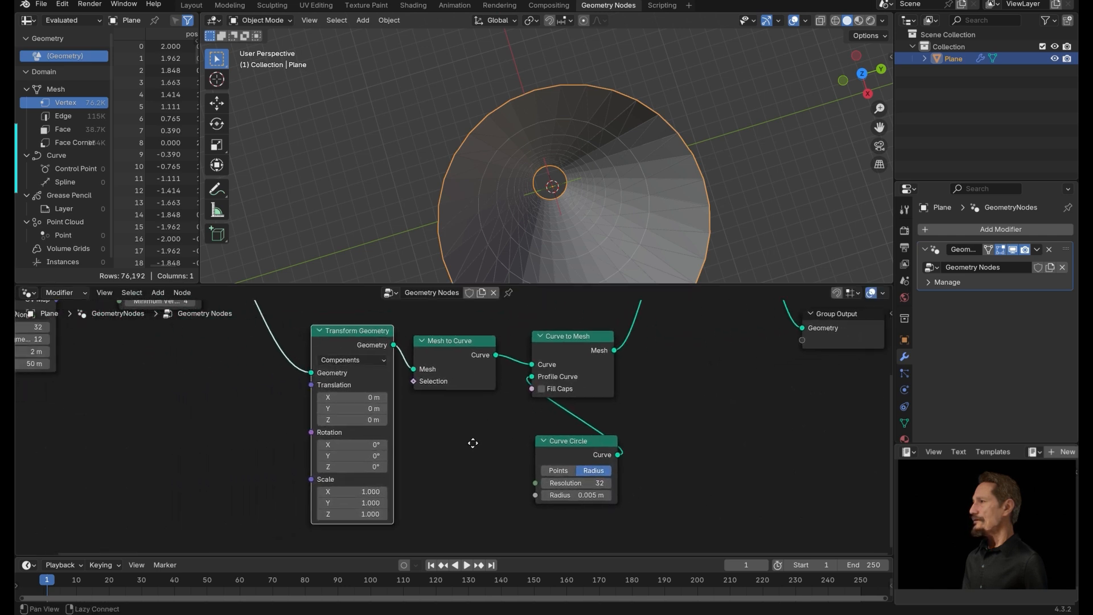
left_click(325, 491)
type(".95")
key("Tab")
type(".95")
key("Return")
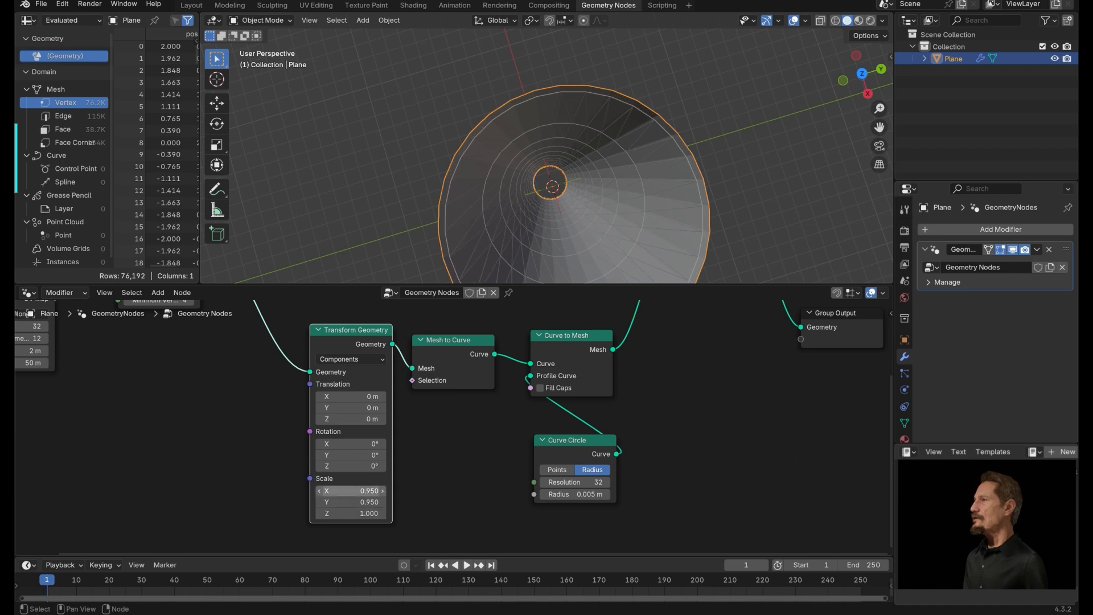
Wrap the Cylinder and Triangulate nodes in a frame labelled Cylinder.
left_click_drag(455, 205, 505, 222, "alt")
left_click_drag(241, 378, 495, 480, "alt")
left_click_drag(482, 350, 461, 354)
left_click_drag(336, 341, 473, 470)
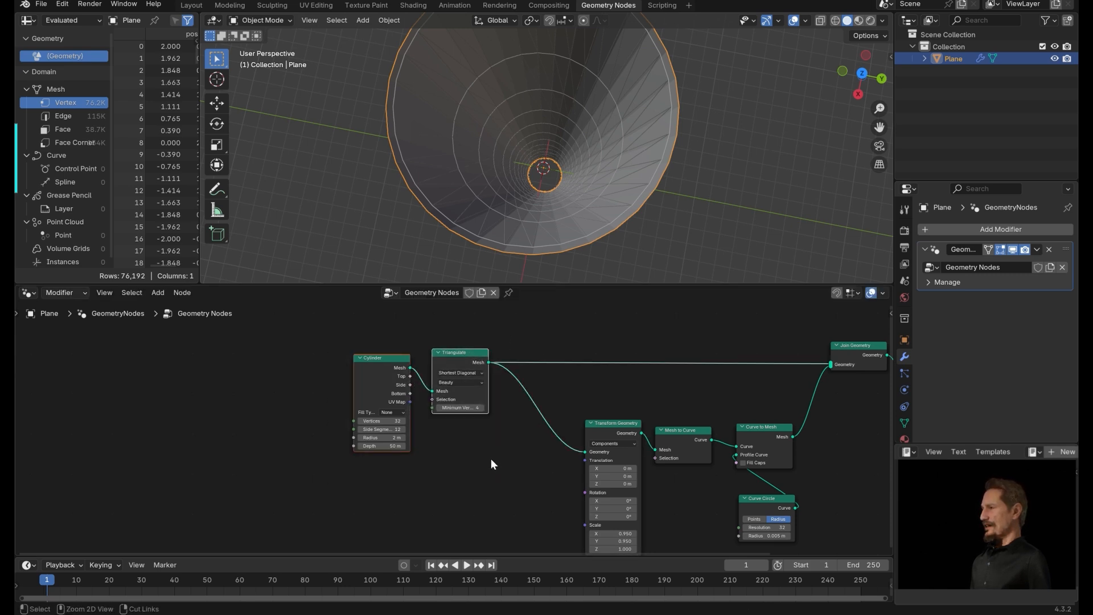
key("ctrl+j")
left_click(490, 443)
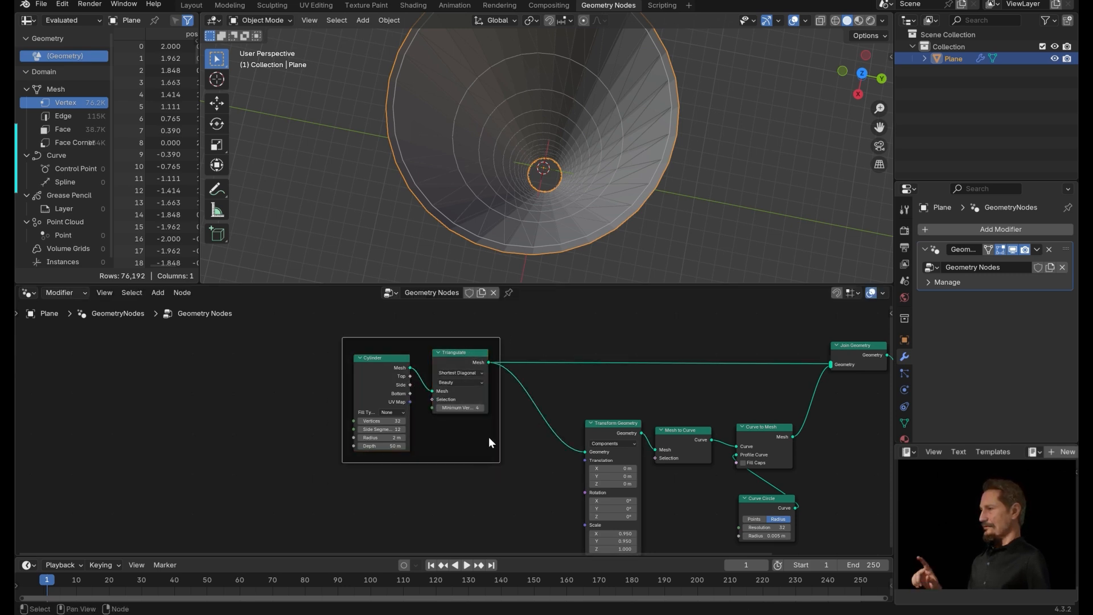
key("F2")
type("Cylinder")
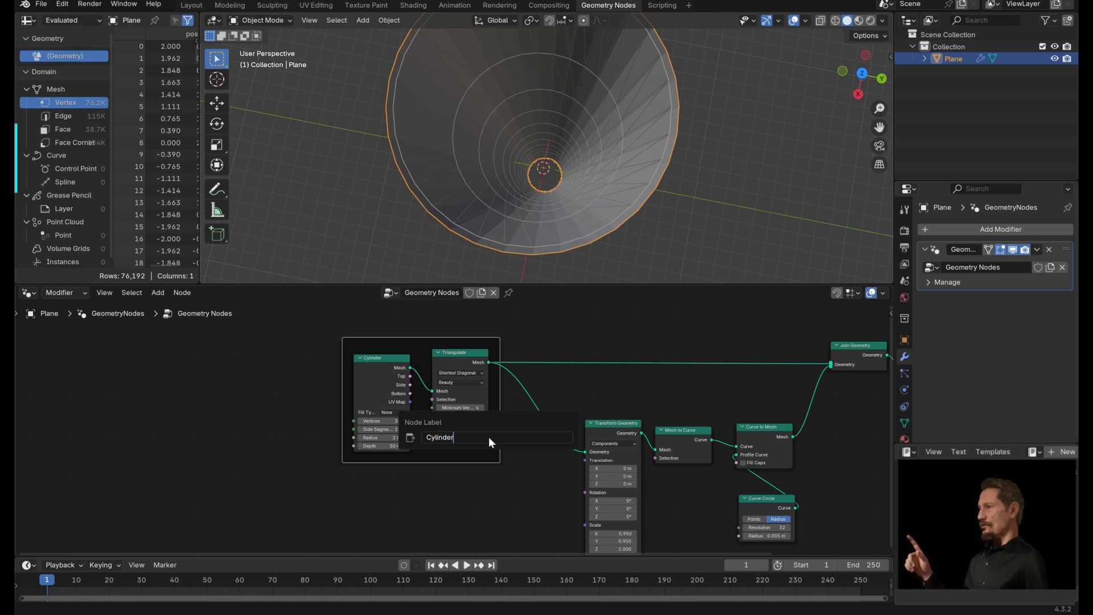
key("Return")
Wrap the Transform Geometry, Mesh to Curve, Curve to Mesh and Curve Circle nodes in a frame labelled Wire Frame.
middle_click_drag(687, 384, 377, 337)
left_click_drag(244, 355, 512, 531)
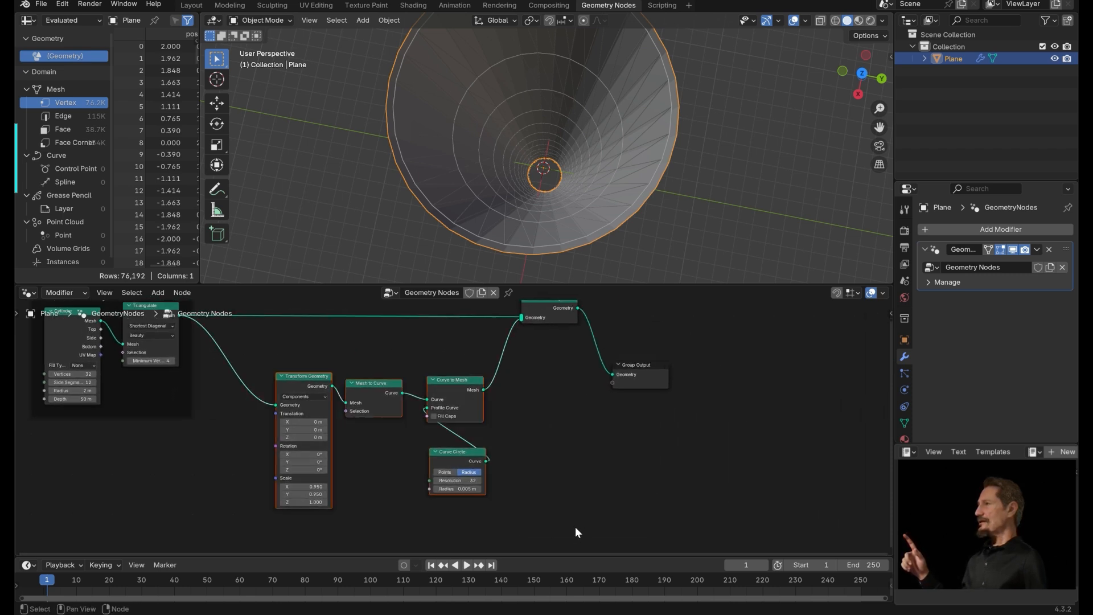
key("ctrl+j")
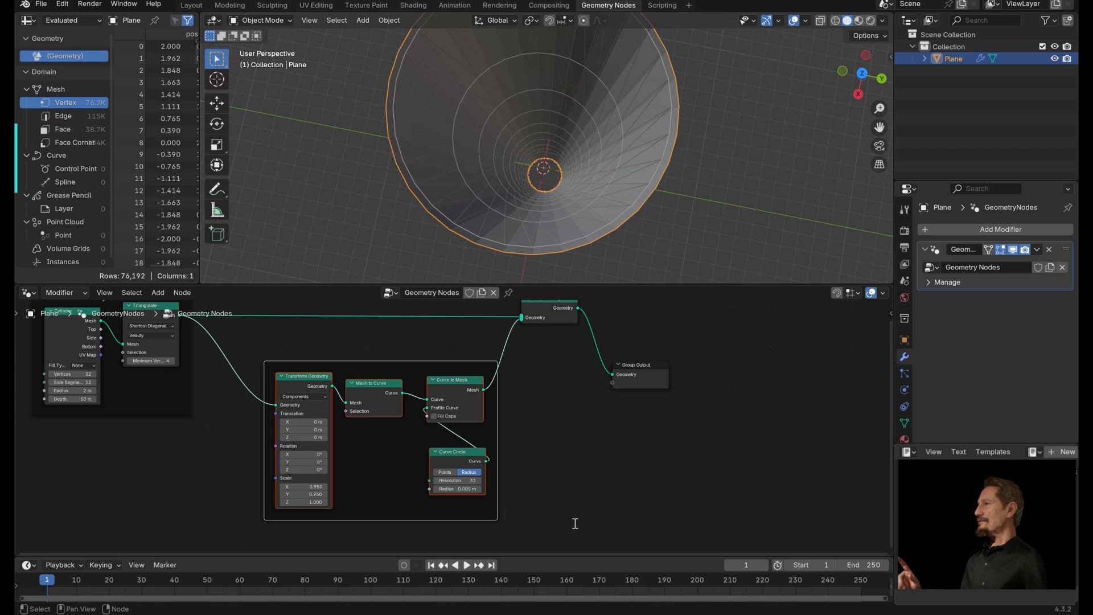
key("F2")
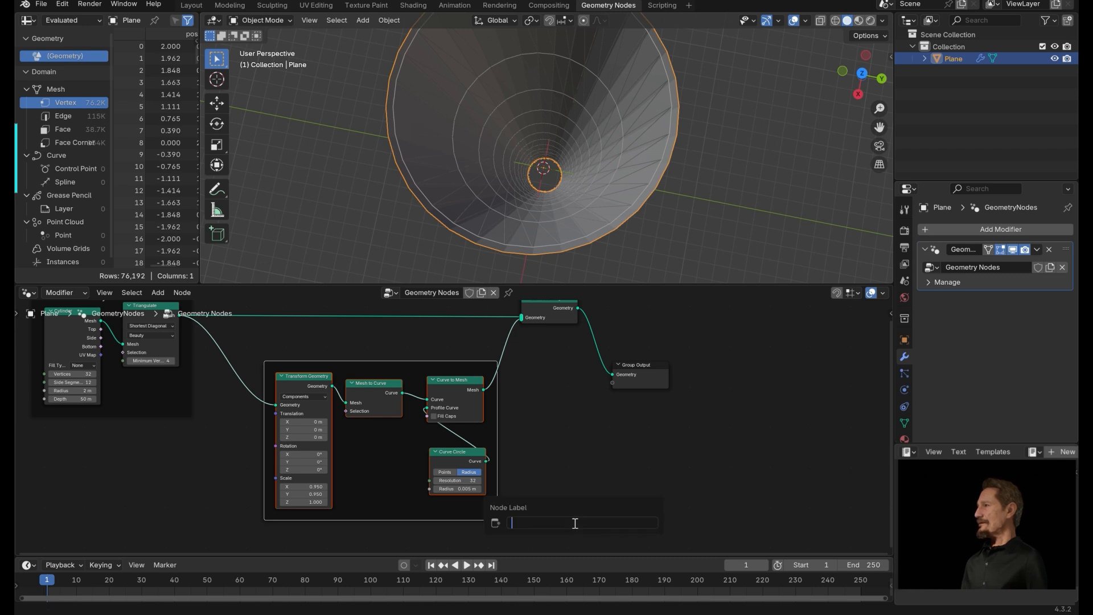
type("Wire Frame")
key("Return")
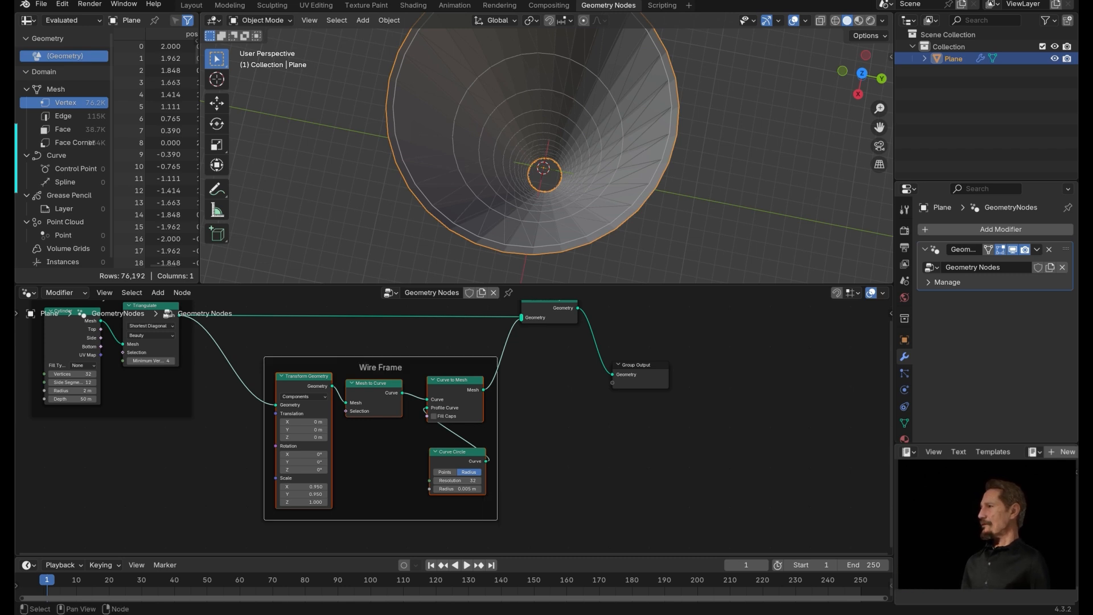
Join the triangulated cylinder and the wire frame mesh with a Join Geometry node feeding the Group Output.
left_click(685, 350)
middle_click_drag(685, 350, 615, 405)
left_click_drag(480, 358, 512, 361)
left_click_drag(588, 422, 836, 432)
left_click_drag(529, 354, 644, 357)
middle_click_drag(574, 476, 685, 347)
middle_click_drag(578, 405, 644, 471)
middle_click_drag(694, 410, 684, 425)
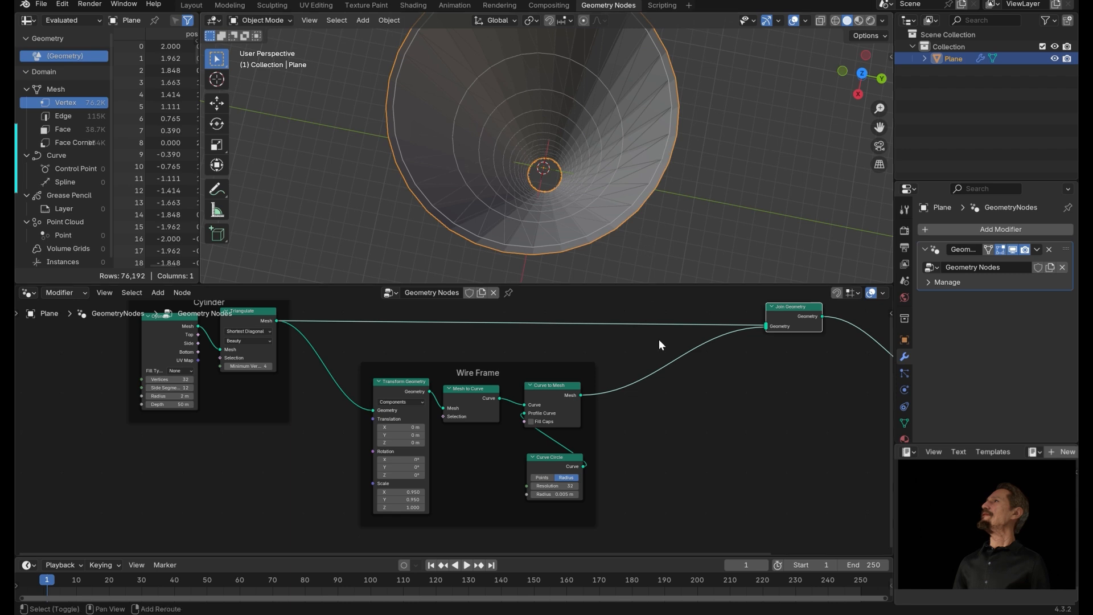
left_click_drag(652, 485, 743, 291, "alt")
left_click_drag(733, 402, 565, 432, "alt")
Add an Instance on Points node and connect the triangulated mesh to its Points input.
key("shift+a")
type("insta")
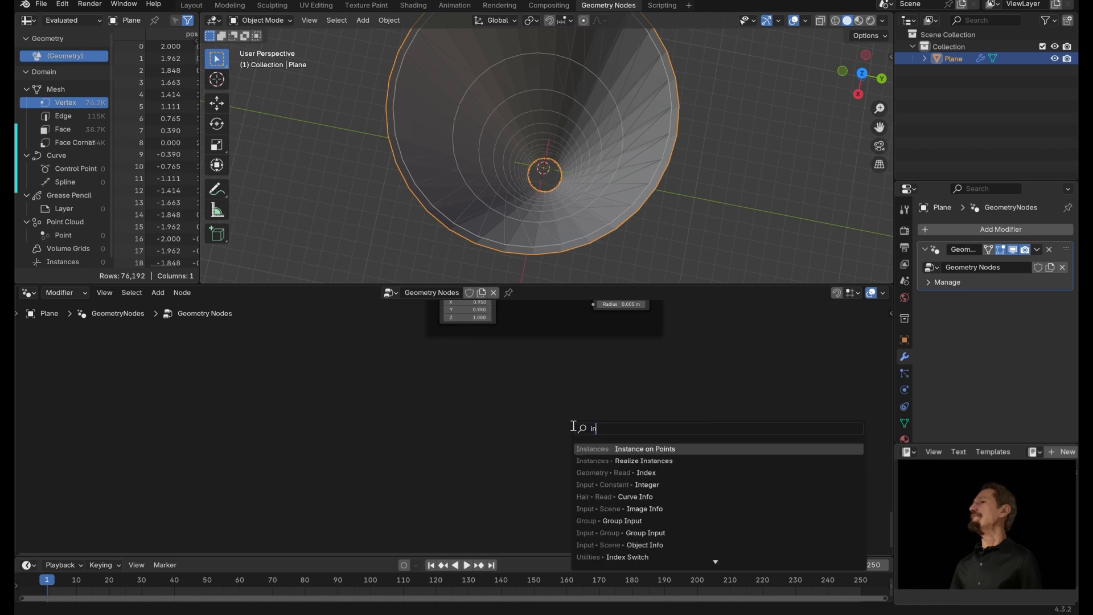
left_click(668, 449)
left_click(543, 394)
left_click_drag(408, 371, 493, 519, "alt")
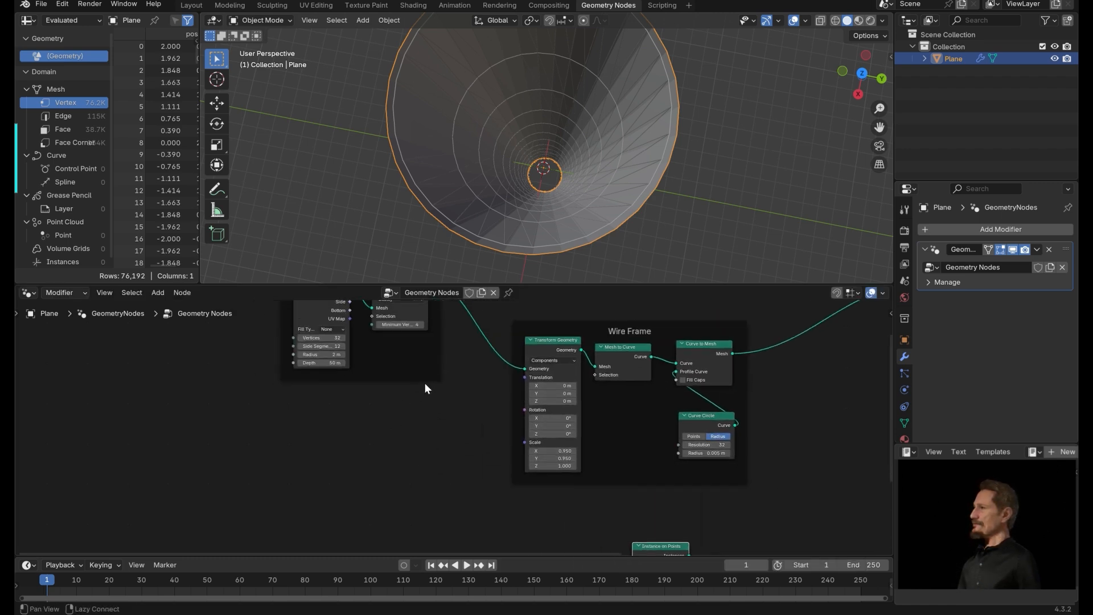
left_click_drag(425, 389, 611, 457, "alt")
left_click_drag(694, 460, 577, 337, "alt")
left_click_drag(460, 376, 529, 423, "alt")
Add an Ico Sphere node and connect its mesh to the Instance input of Instance on Points.
key("shift+a")
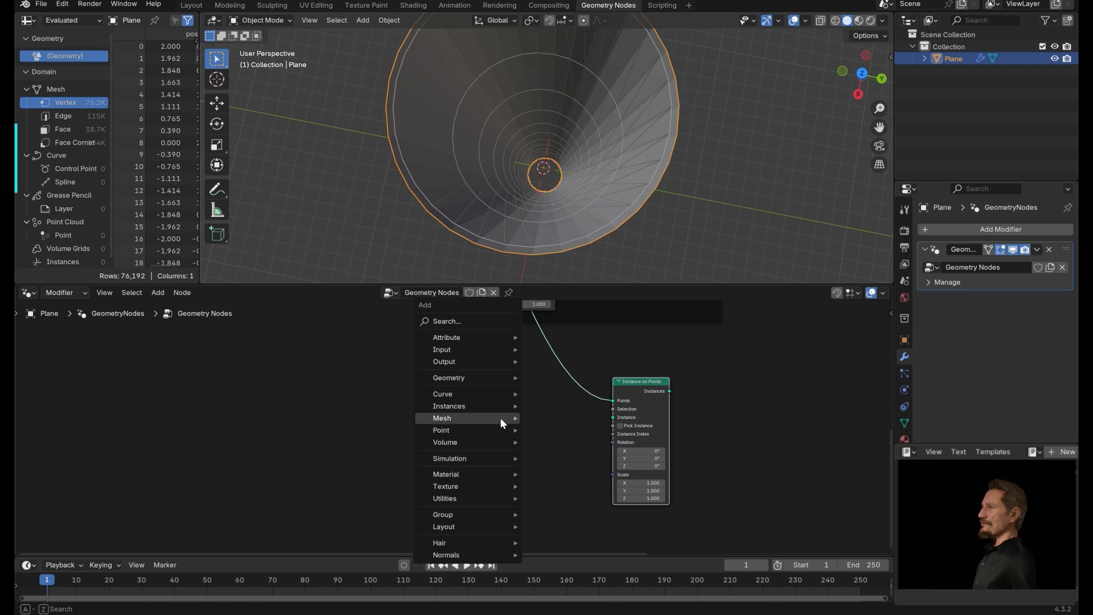
mouse_move(489, 411)
type("ico")
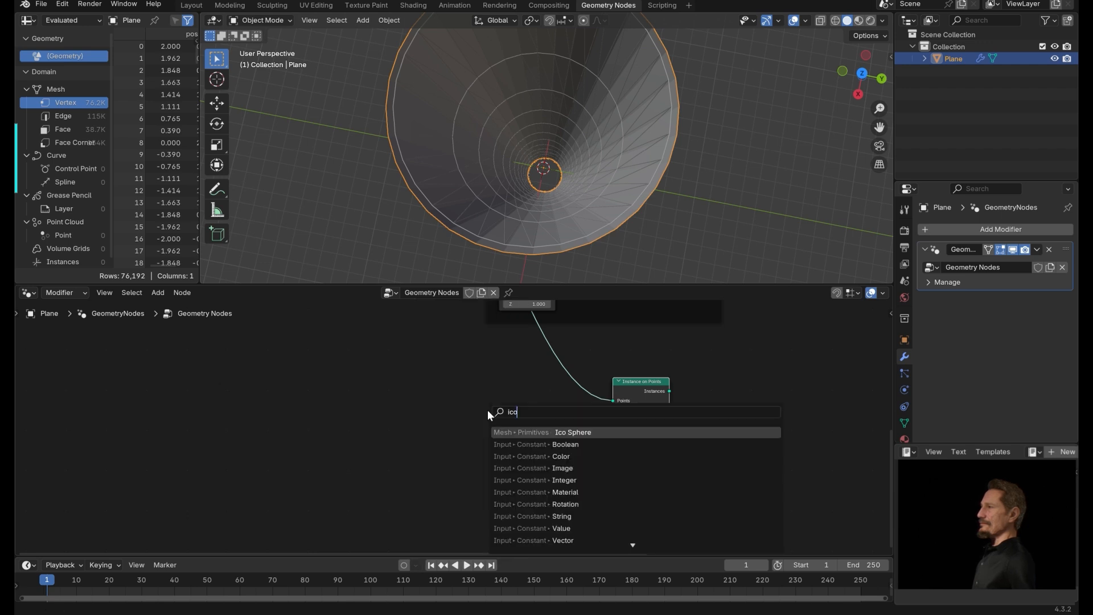
key("Return")
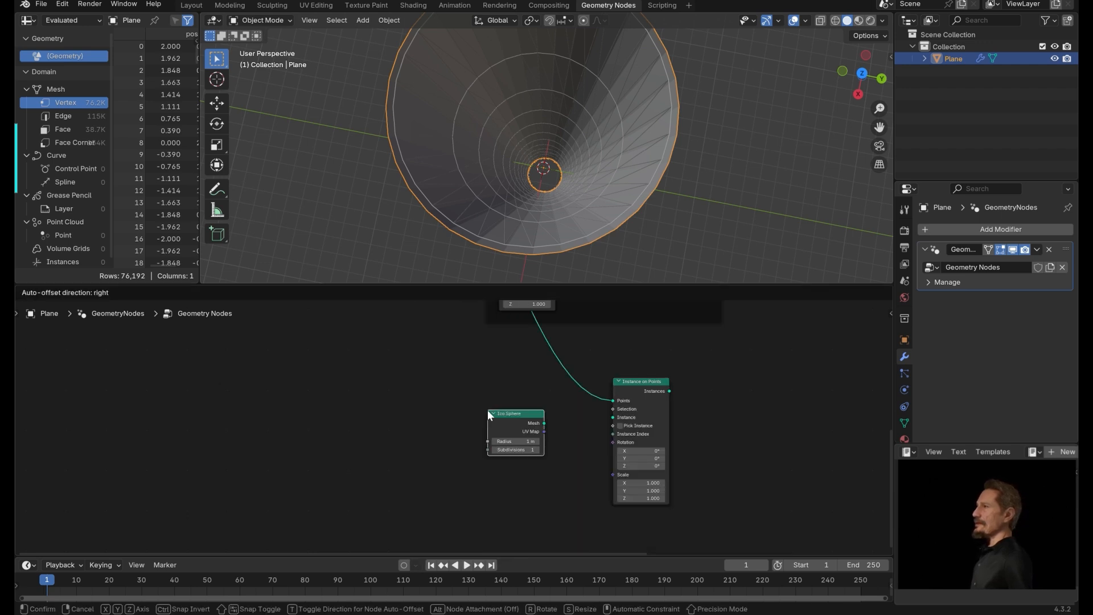
left_click(487, 410)
middle_click_drag(696, 408, 540, 327)
Connect the Instance on Points output into the Join Geometry node.
left_click_drag(350, 350, 458, 335)
middle_click_drag(604, 310, 391, 472)
scroll(499, 421, "down", 4)
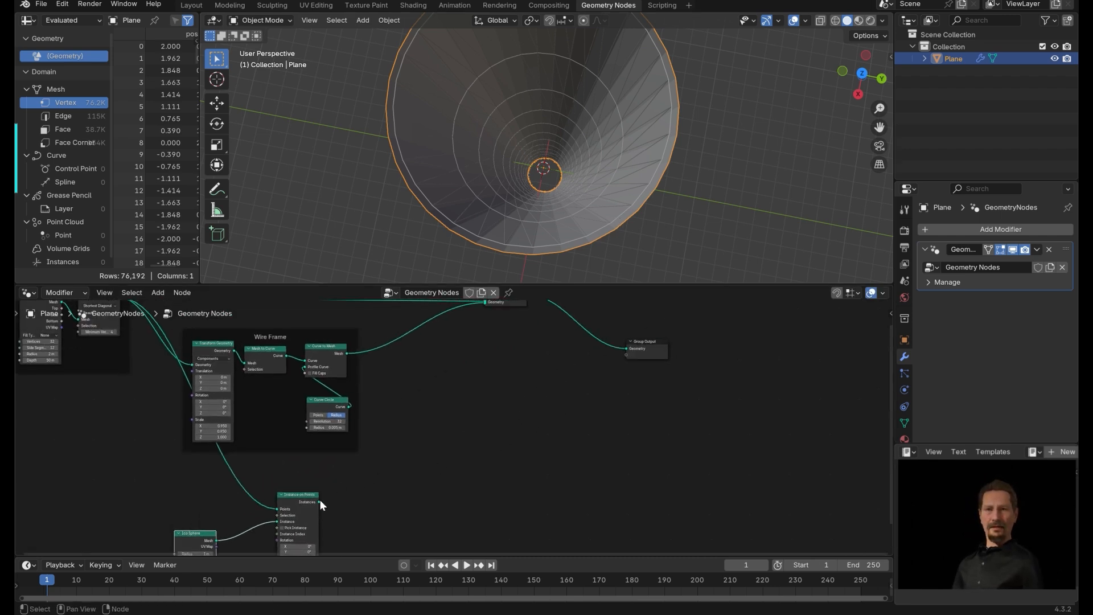
left_click_drag(319, 502, 481, 392)
middle_click_drag(472, 457, 632, 238)
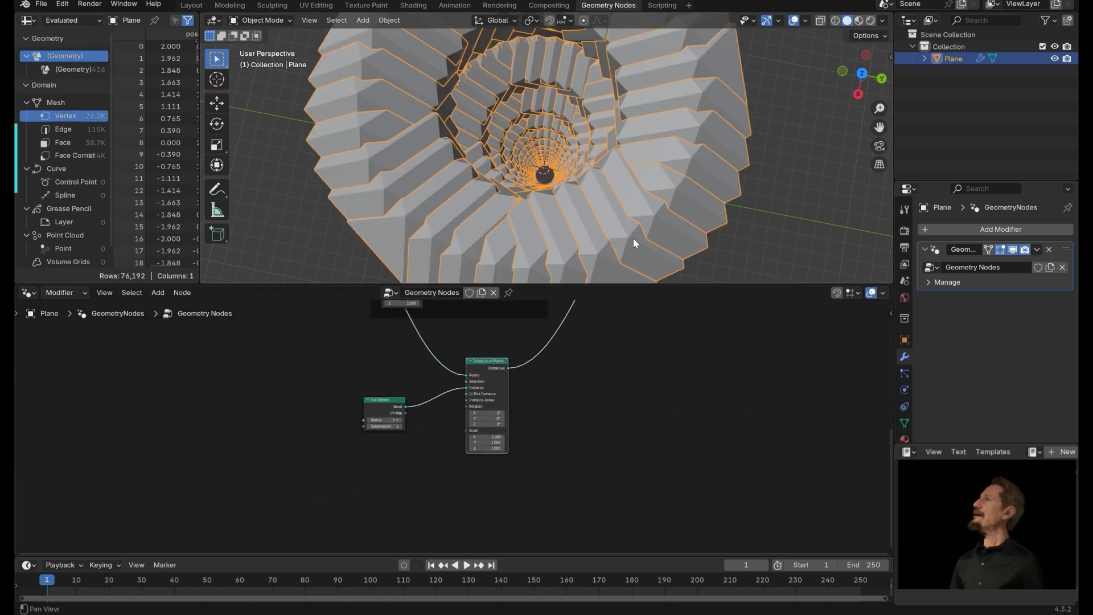
Set the Ico Sphere radius to 0.05 m.
scroll(400, 432, "up", 5)
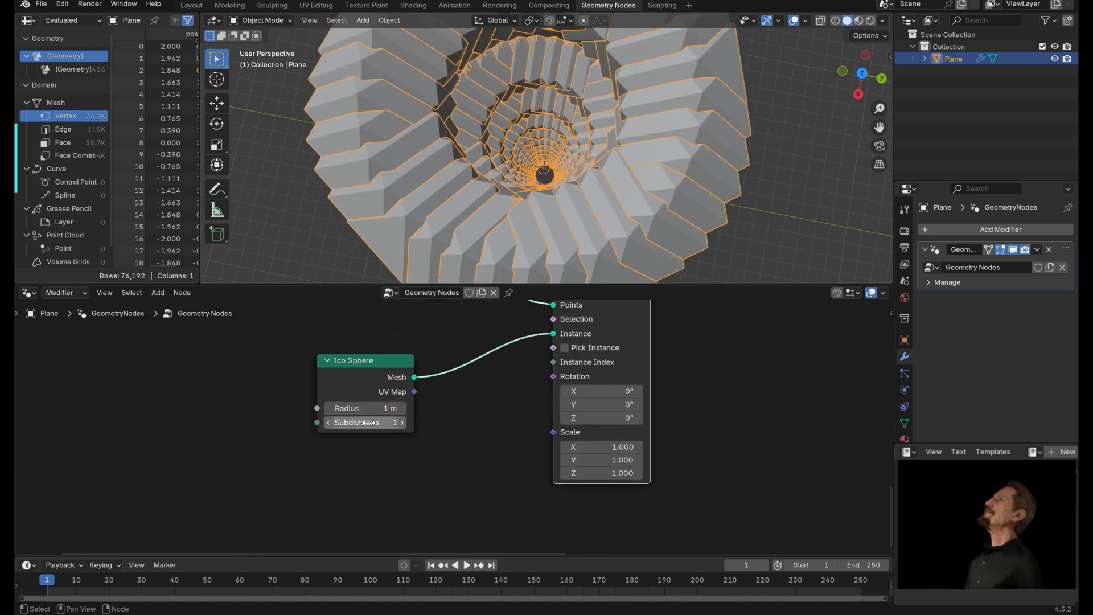
double_click(359, 408)
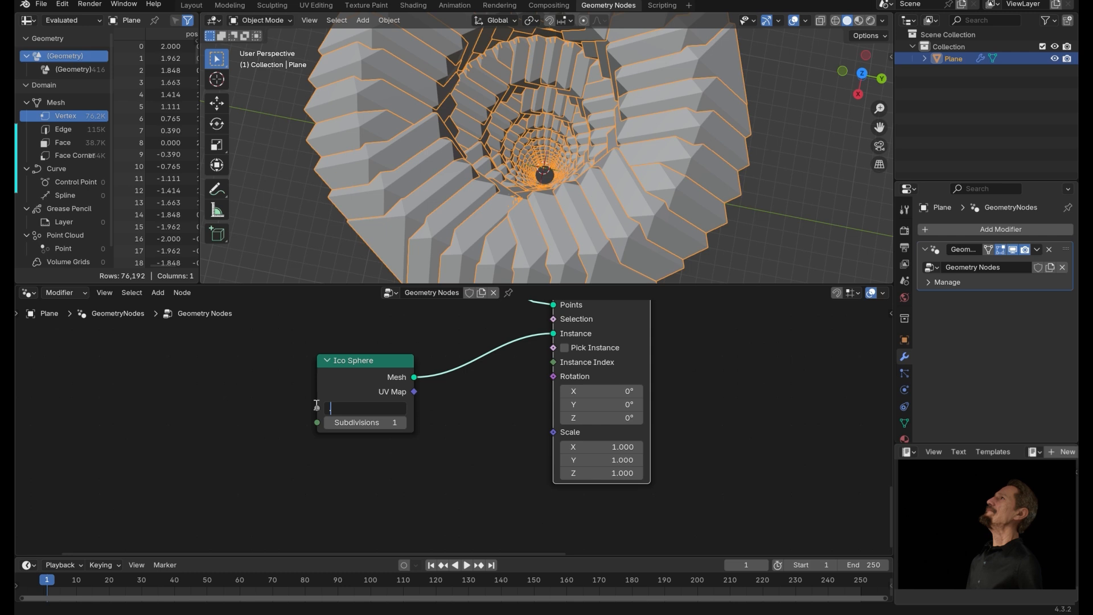
key("Return")
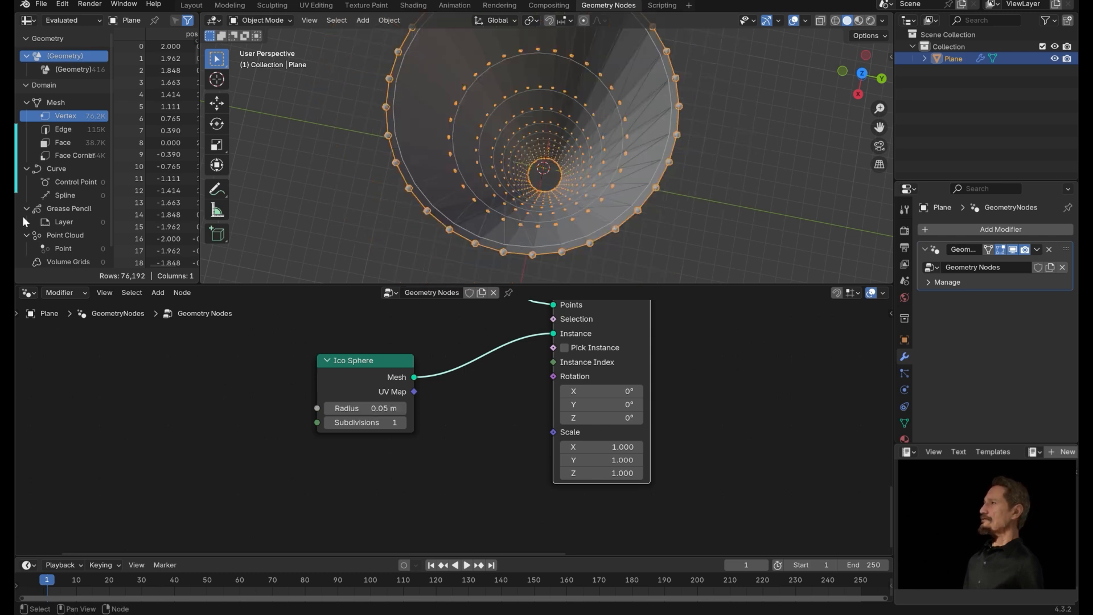
mouse_move(575, 218)
middle_mouse_down()
mouse_move(580, 206)
mouse_move(576, 217)
middle_mouse_up()
middle_click_drag(446, 339, 602, 320)
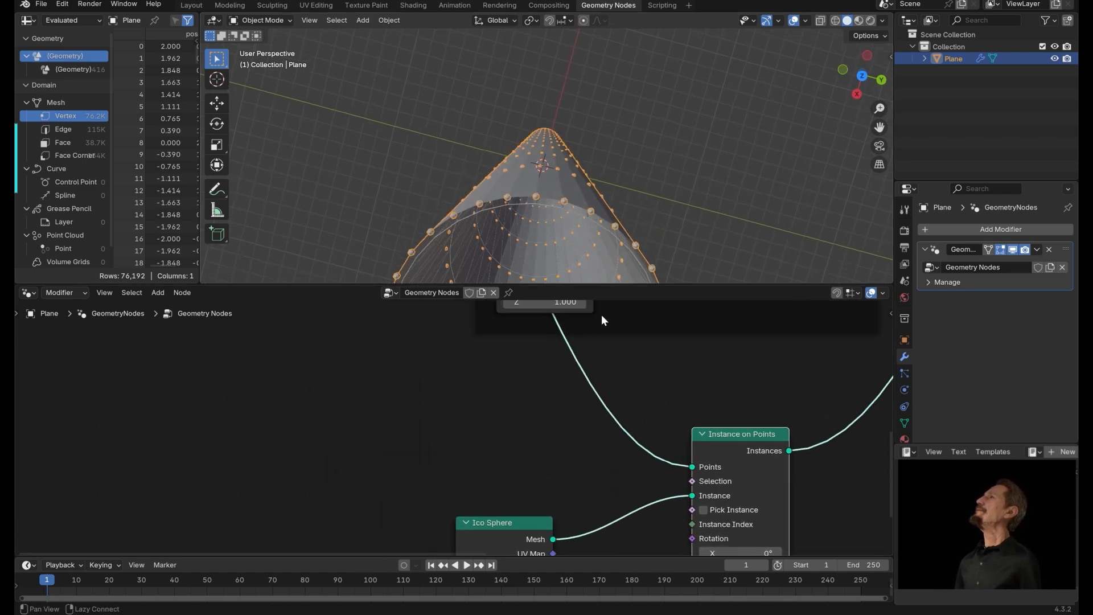
middle_click_drag(596, 278, 588, 234)
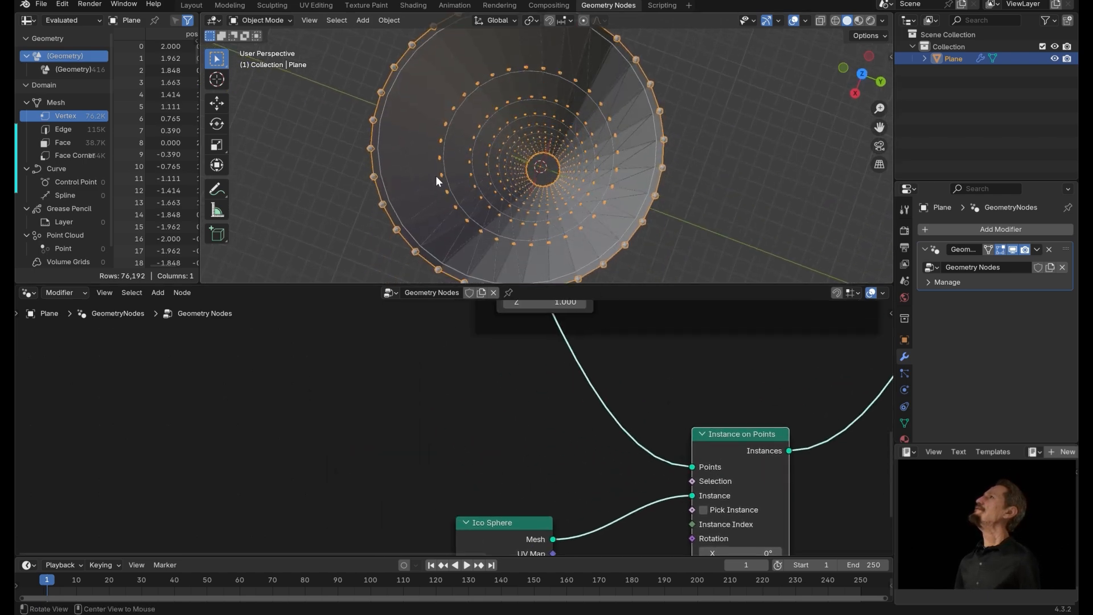
Feed the Instance on Points Points input from the Transform Geometry output instead of the Triangulate node.
left_click_drag(402, 359, 490, 494, "alt")
left_click_drag(411, 321, 380, 374, "alt")
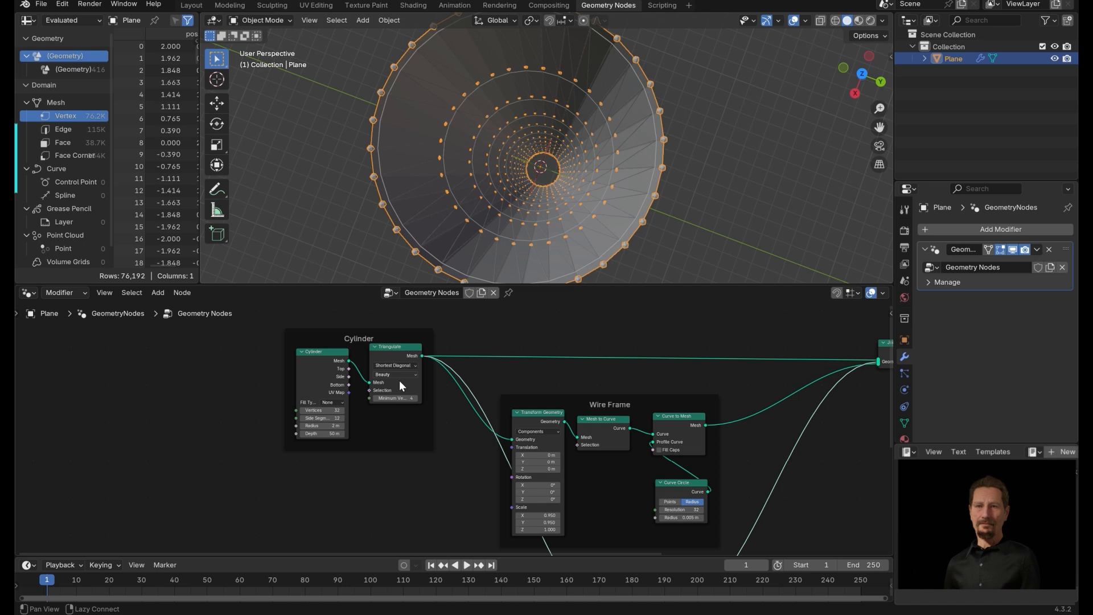
left_click_drag(454, 464, 258, 378, "alt")
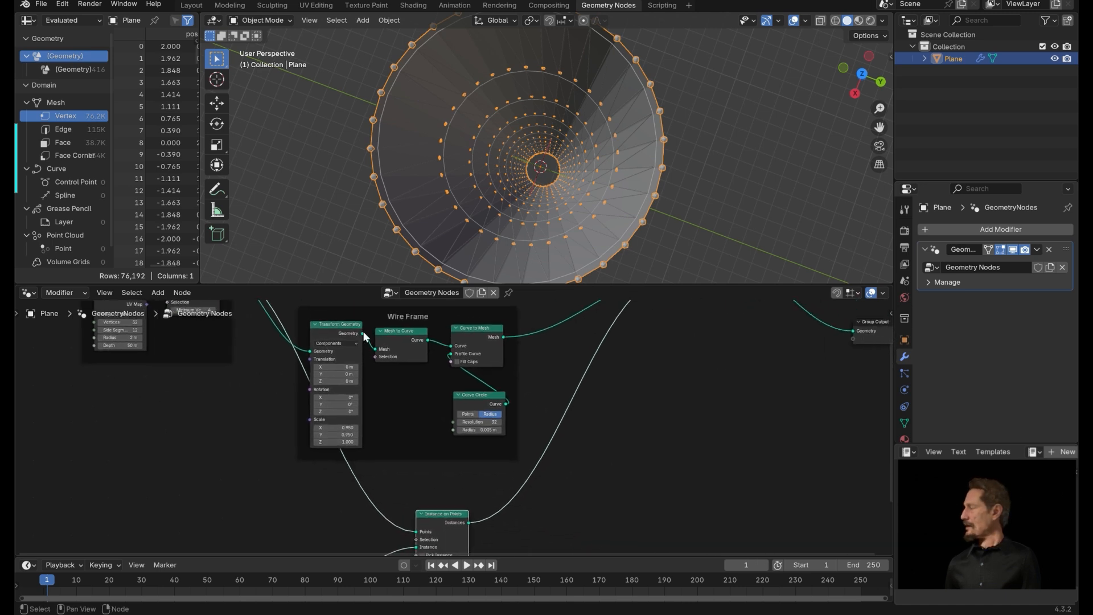
left_click_drag(362, 333, 268, 418)
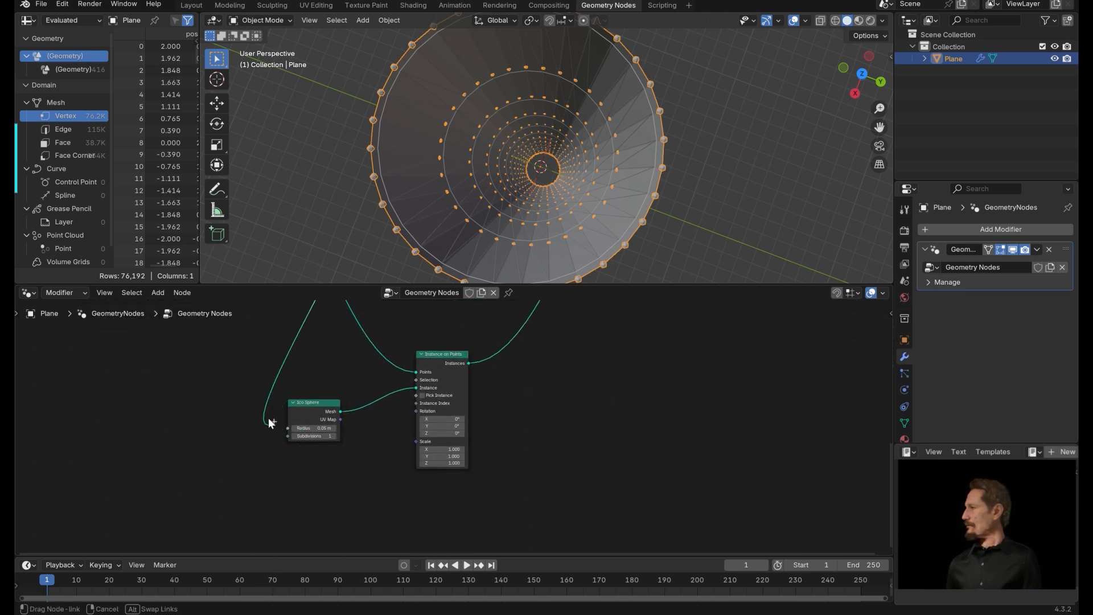
left_click_drag(419, 374, 419, 371)
middle_click_drag(514, 258, 514, 211)
middle_click_drag(514, 210, 520, 209)
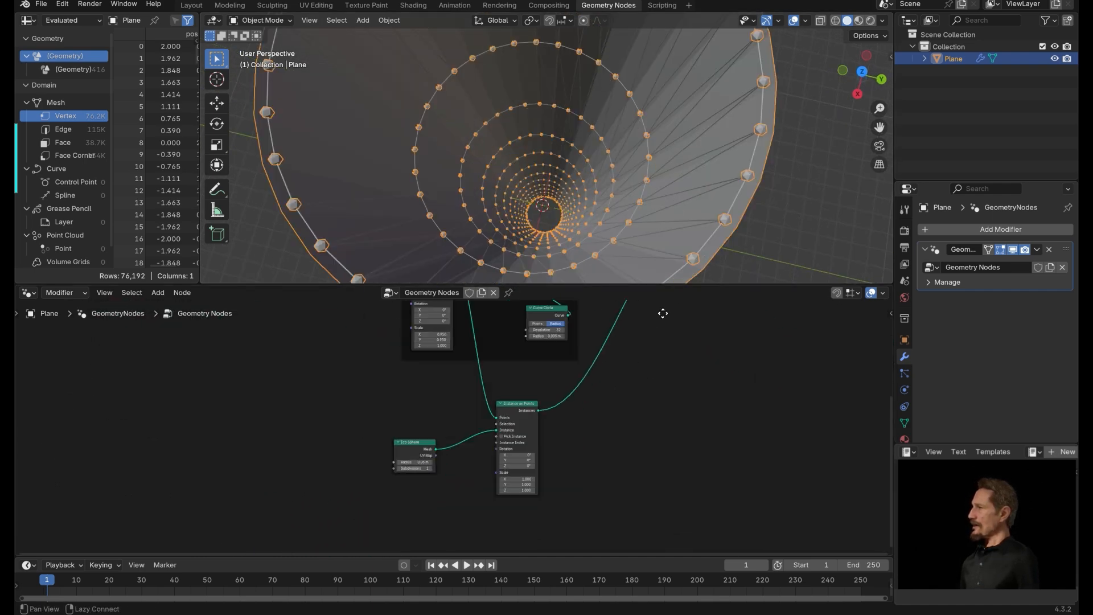
Wrap the Ico Sphere and Instance on Points nodes in a frame labelled Ico Spheres.
left_click_drag(299, 363, 546, 512)
key("ctrl+j")
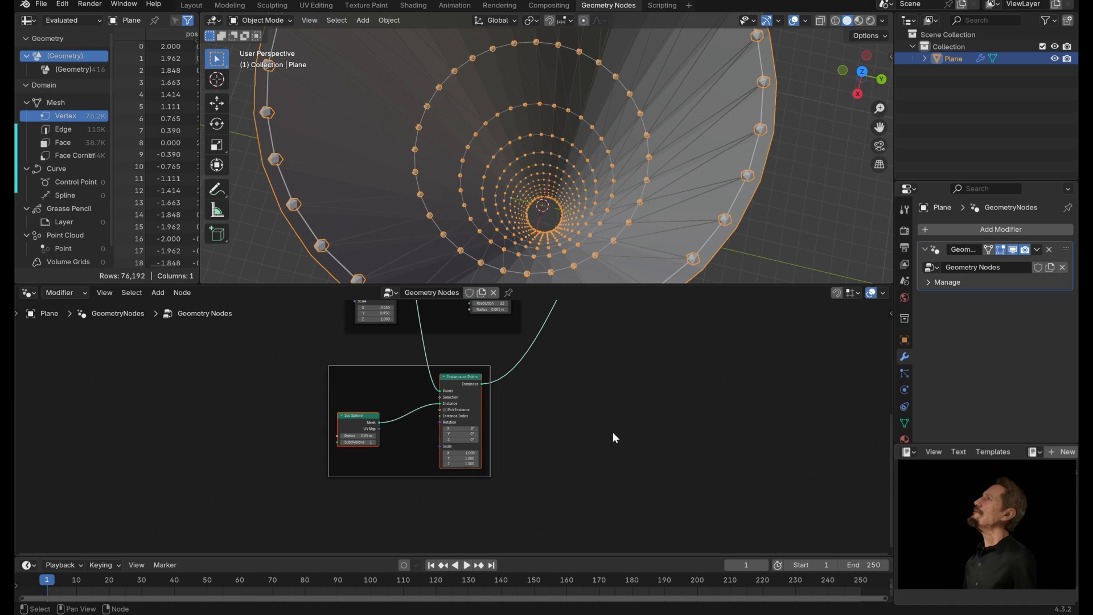
key("F2")
type("Ico Sphe")
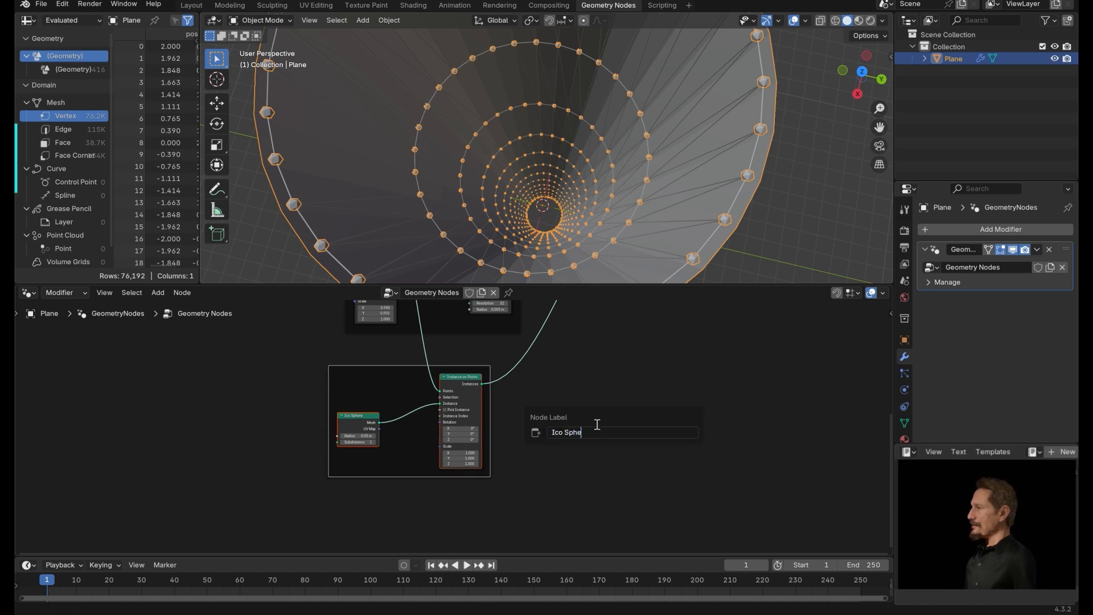
type("res")
key("Return")
Insert a Set Material node between the Triangulate node and Join Geometry.
middle_click_drag(601, 382, 245, 372)
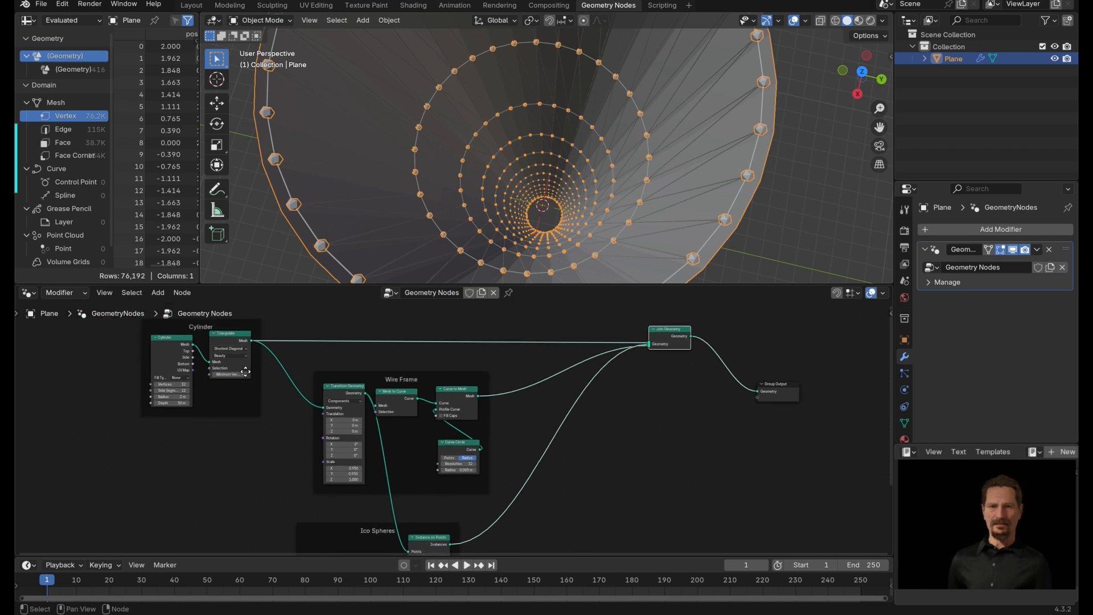
middle_click_drag(349, 524, 596, 411)
key("shift+a")
type("set")
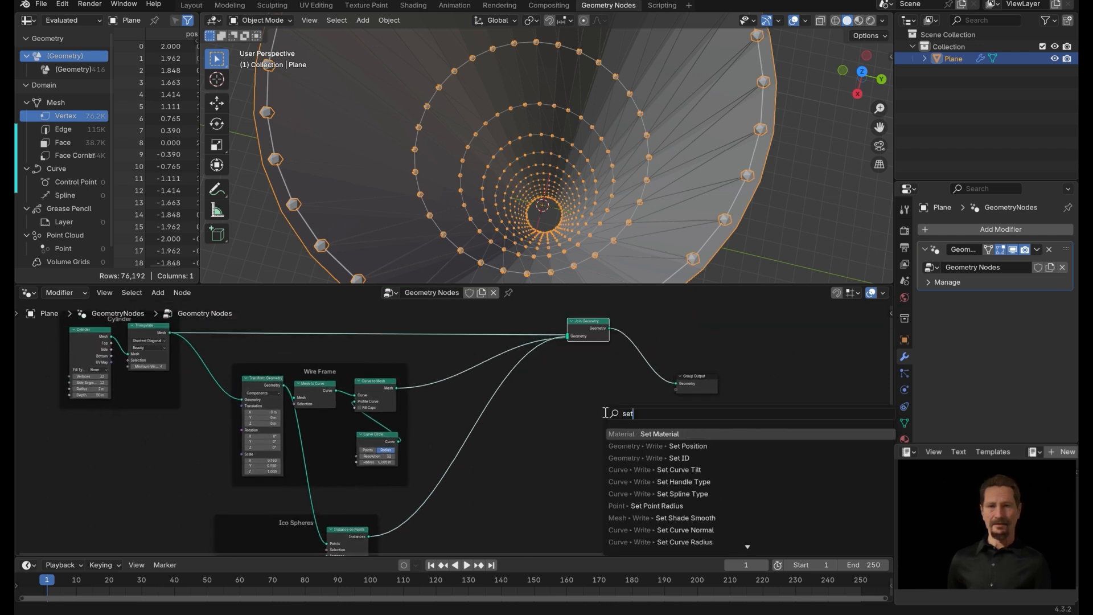
key("Return")
left_click(485, 375)
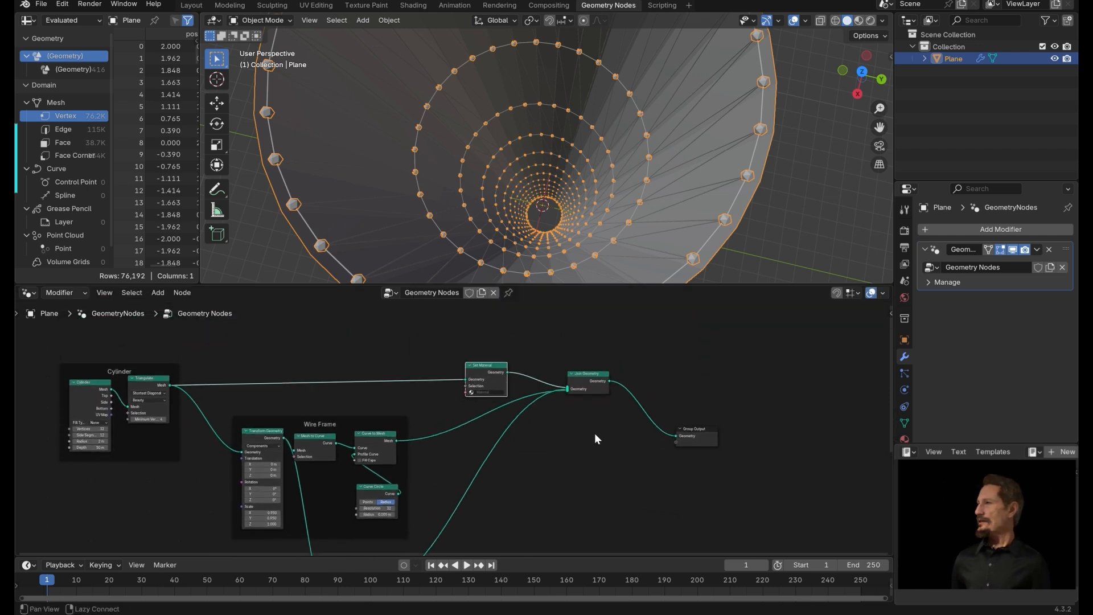
Duplicate the Set Material node twice, inserting copies after Curve to Mesh and after Instance on Points.
middle_click_drag(594, 433, 644, 367)
left_click_drag(538, 303, 536, 308)
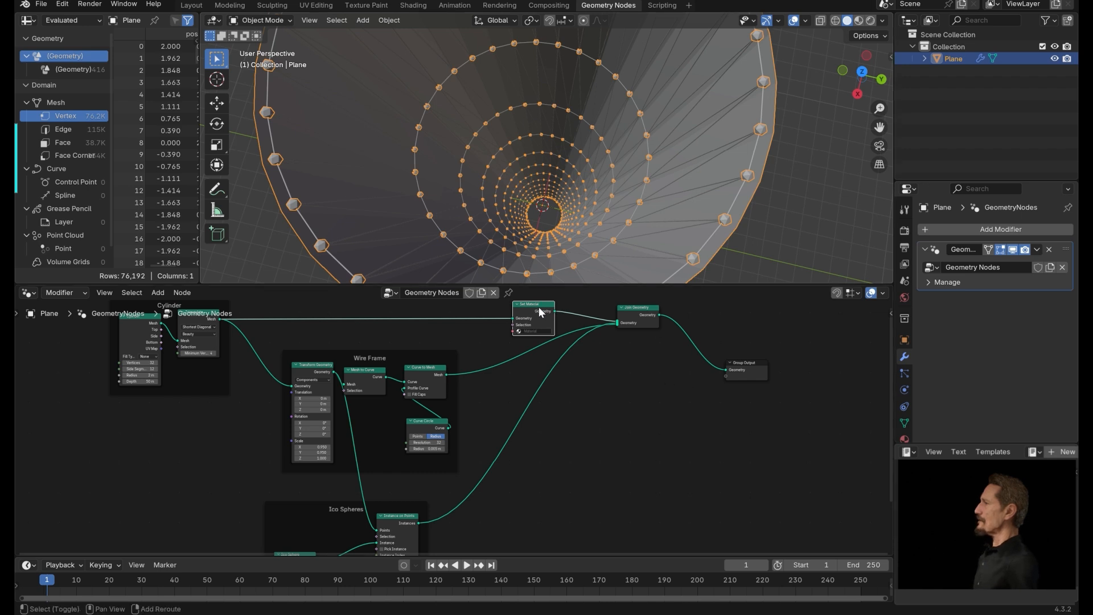
key("shift+d")
left_click(525, 350)
key("shift+d")
left_click(542, 410)
left_click_drag(551, 428, 566, 484)
left_click_drag(534, 354, 558, 403)
left_click_drag(544, 312, 559, 312)
left_click_drag(551, 466, 545, 466)
middle_click_drag(600, 417, 597, 444)
left_click_drag(597, 445, 591, 442, "alt")
left_click_drag(590, 441, 690, 386, "ctrl+alt")
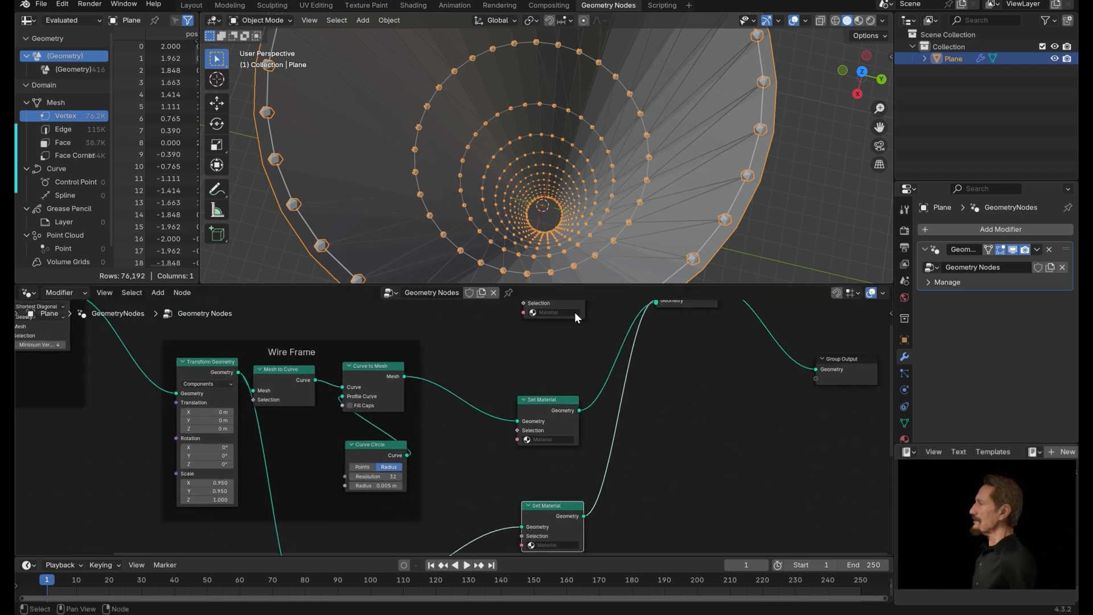
middle_click_drag(574, 317, 522, 338)
Create a new material on the object named Cylinder.
left_click(904, 438)
left_click(985, 278)
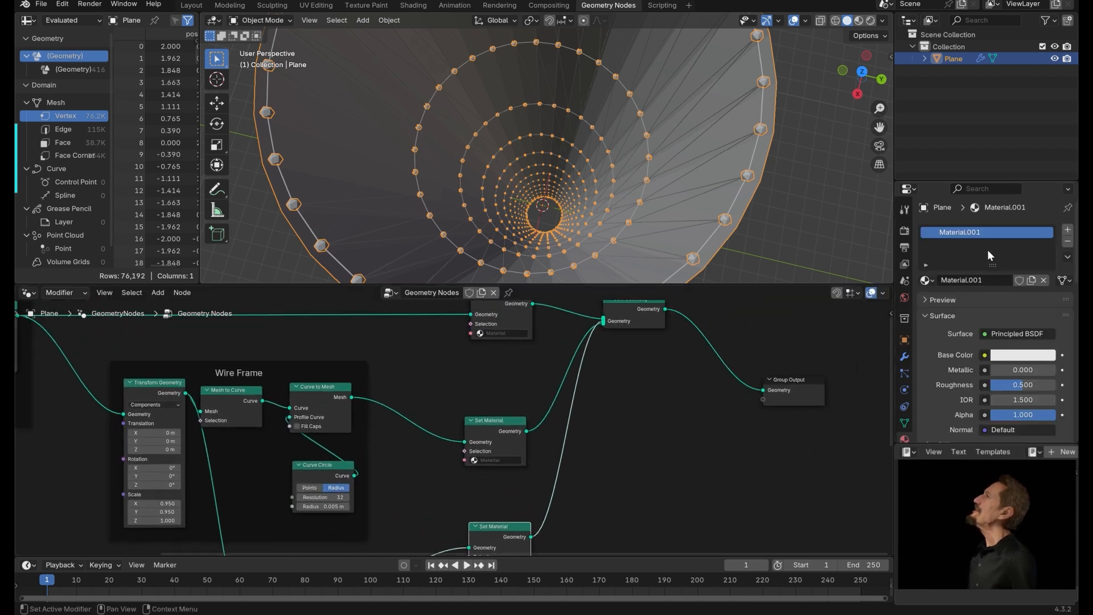
left_click(991, 279)
type("Cylinder")
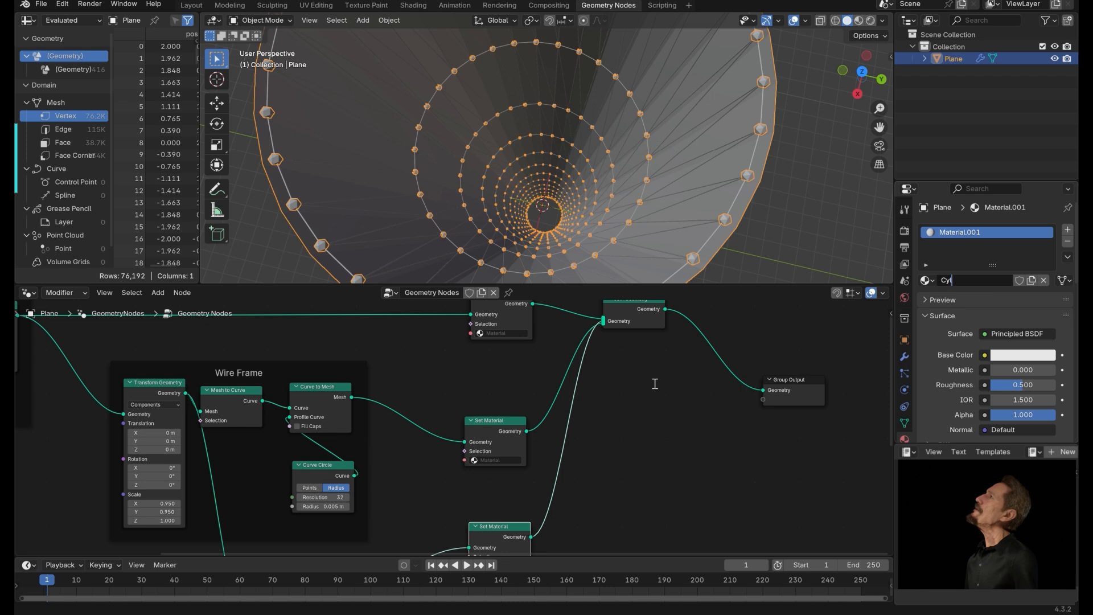
Add a second material slot with a new material named Wire.
left_click(1067, 229)
left_click(985, 303)
type("Wire")
key("Return")
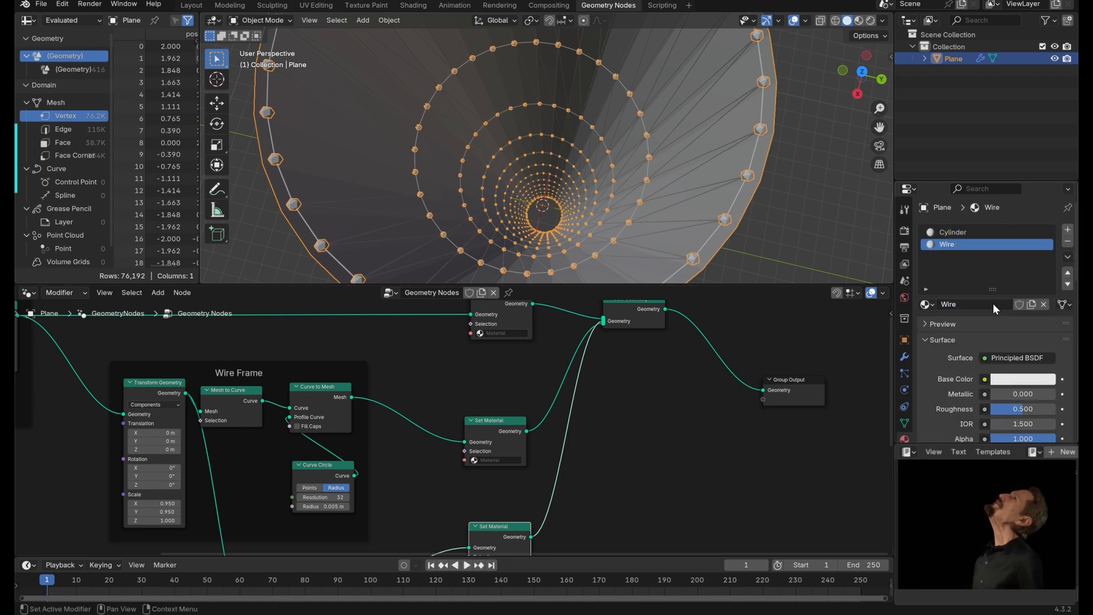
Add a third material slot with a new material named Ico Spheres.
left_click(1067, 229)
left_click(1001, 303)
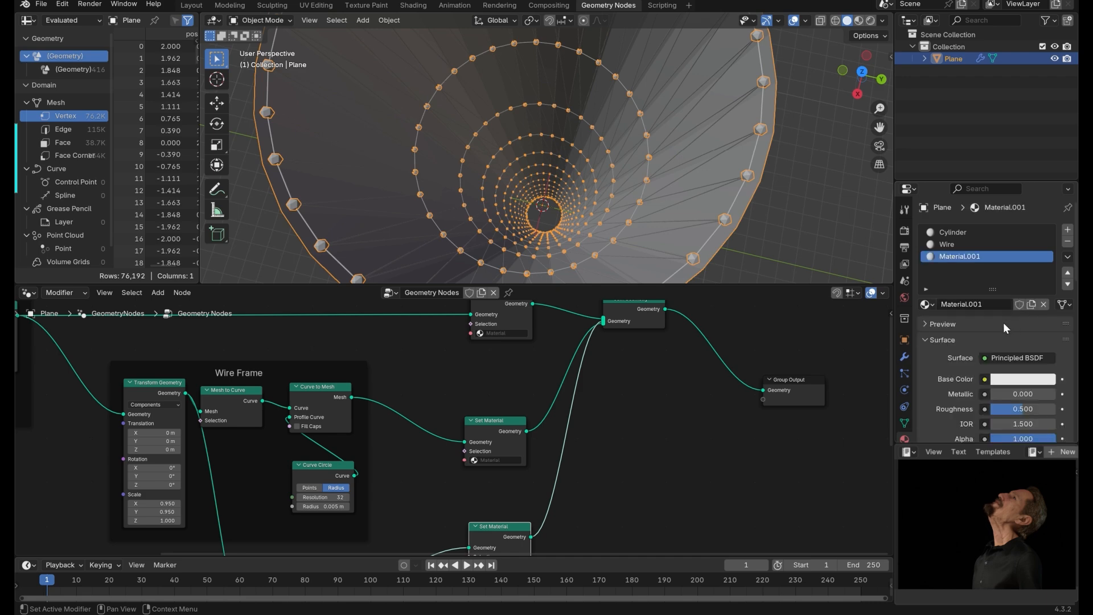
left_click(990, 307)
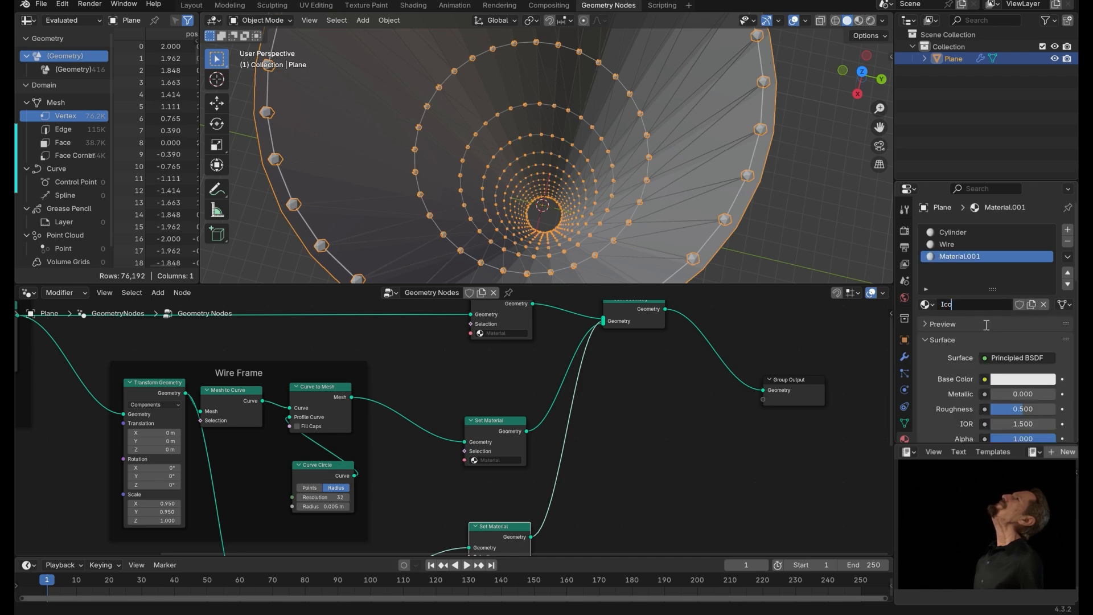
type("Ico Spheres")
key("Return")
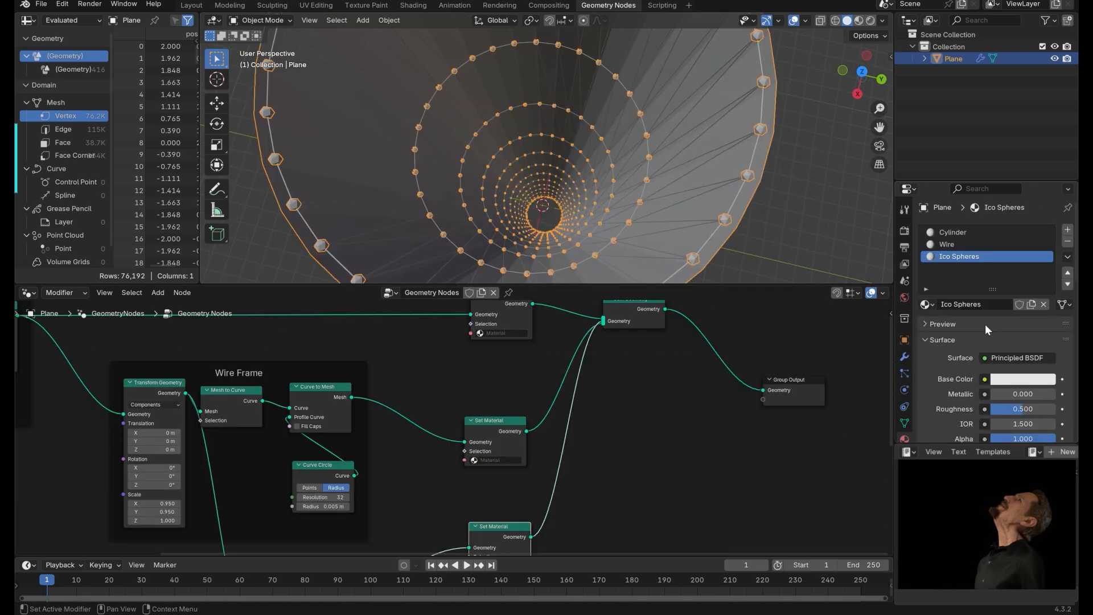
Assign the Cylinder material to the Set Material node after Triangulate.
left_click(464, 358)
middle_click_drag(329, 350, 607, 383)
left_click(784, 367)
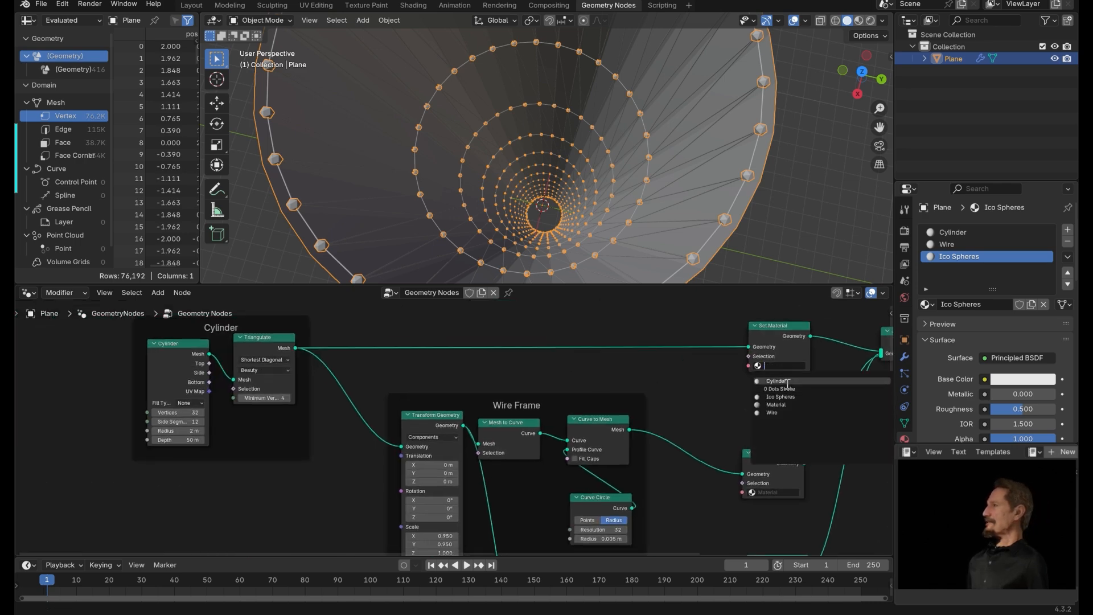
left_click(791, 381)
Assign the Wire material to the Set Material node after Curve to Mesh.
middle_click_drag(478, 421, 336, 371)
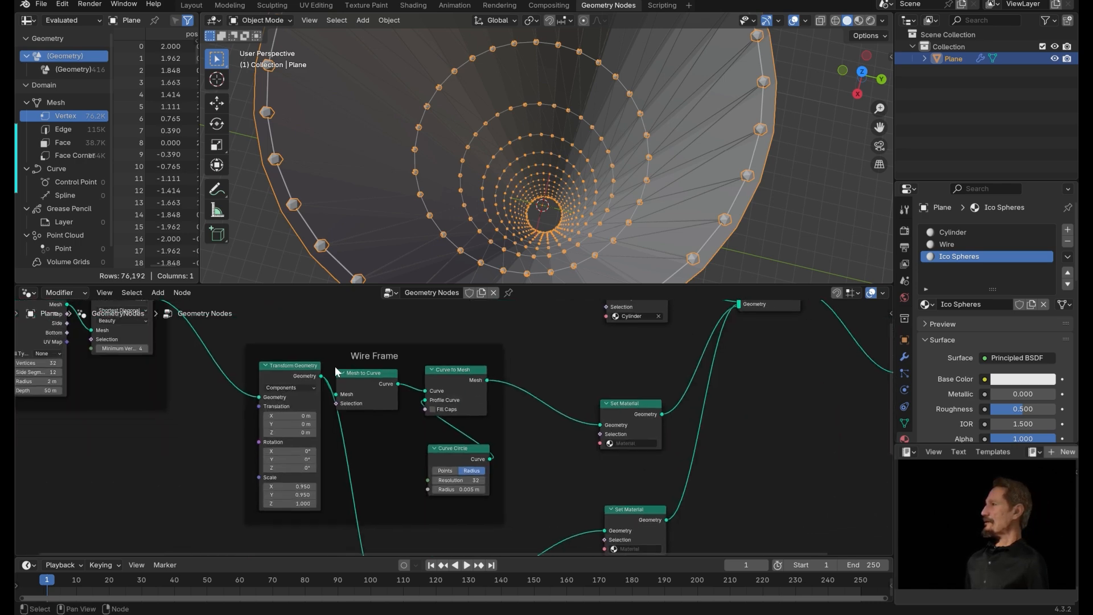
left_click(632, 443)
left_click(627, 493)
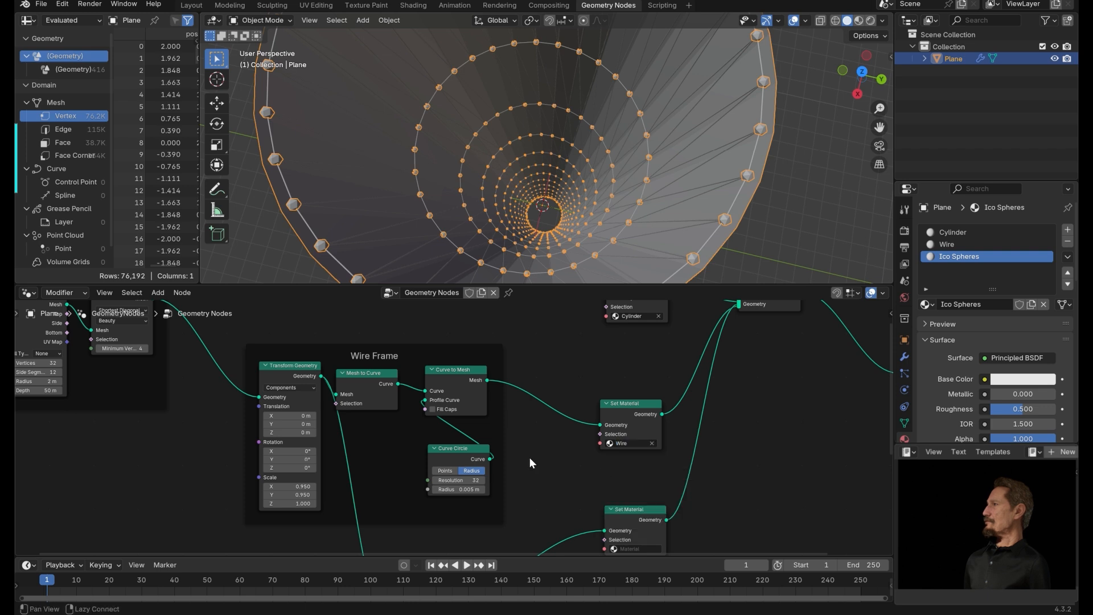
Assign the Ico Spheres material to the Set Material node after Instance on Points.
left_click_drag(530, 457, 448, 301, "alt")
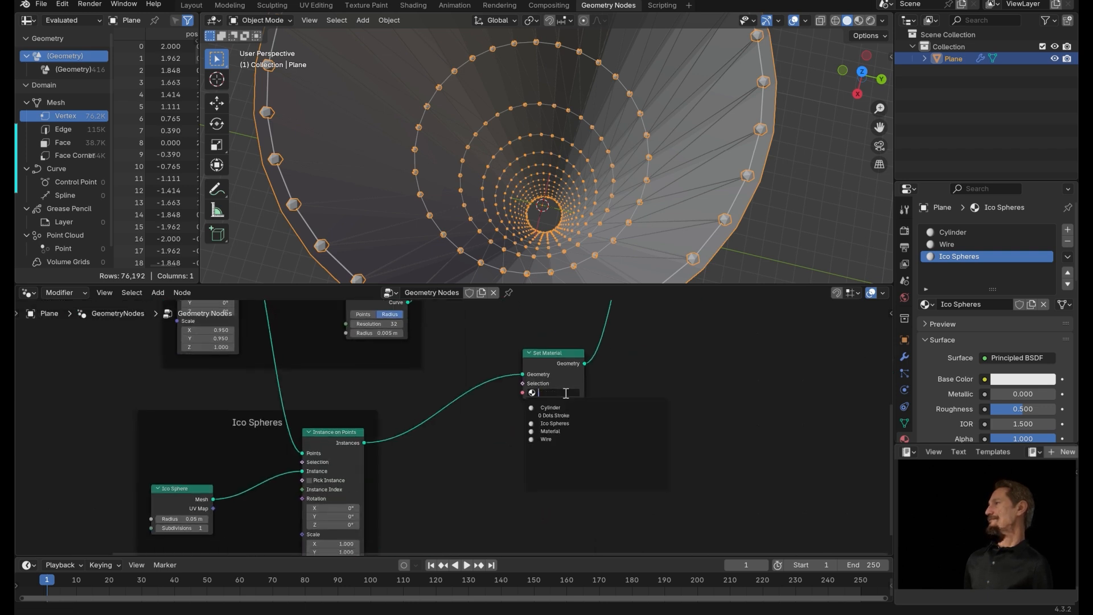
left_click(566, 393)
left_click(566, 423)
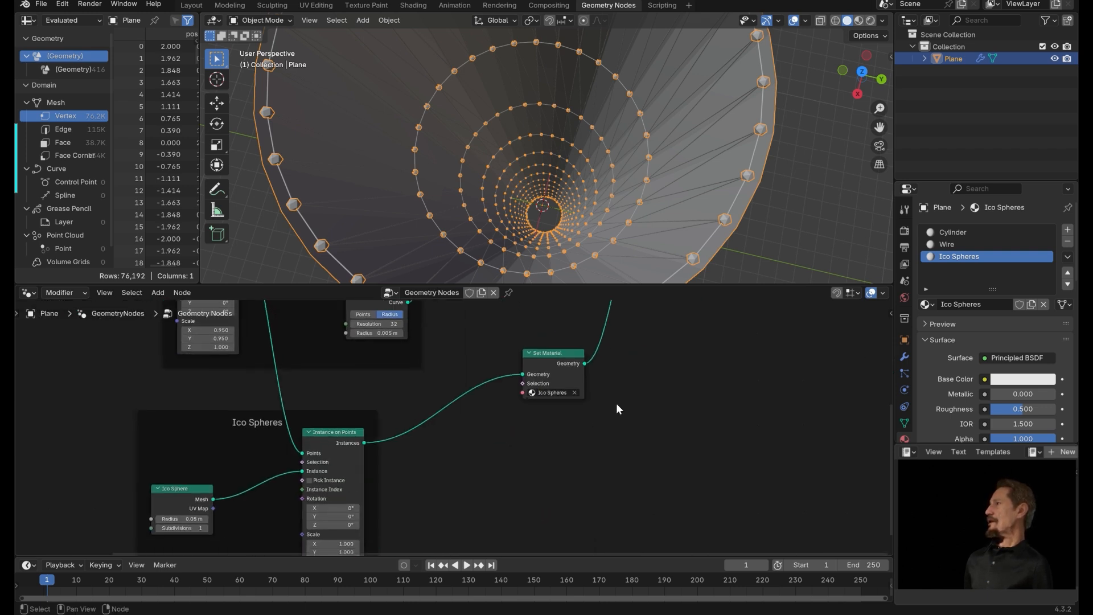
Open the Ico Spheres material in the shader editor, add an Emission shader as its surface, and switch the viewport to rendered shading.
scroll(664, 420, "up", 5)
scroll(664, 419, "left", 5)
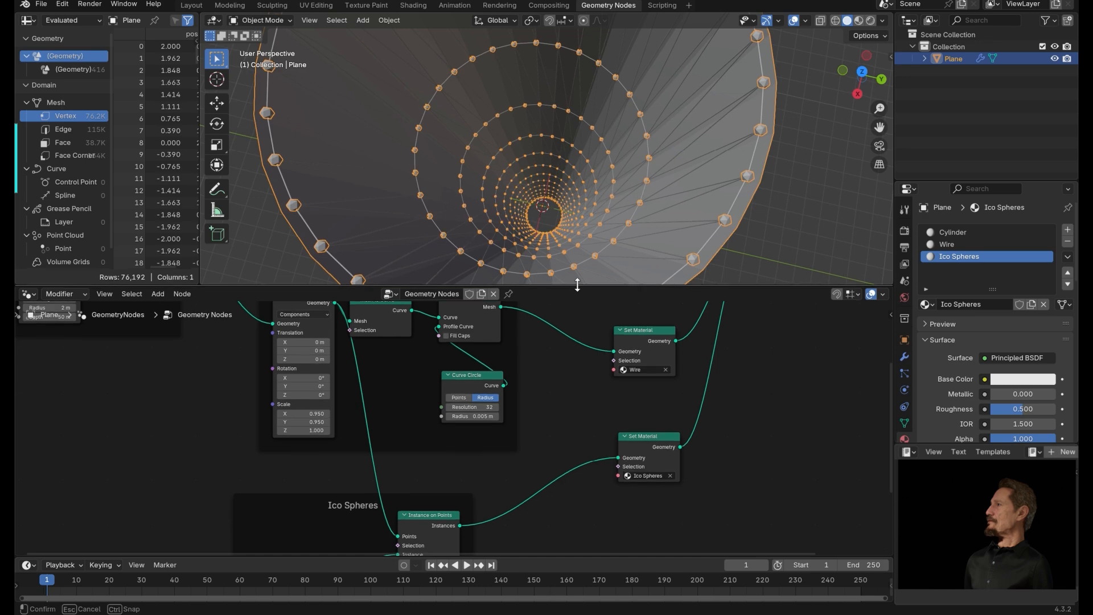
left_click_drag(571, 286, 333, 267)
left_click(27, 277)
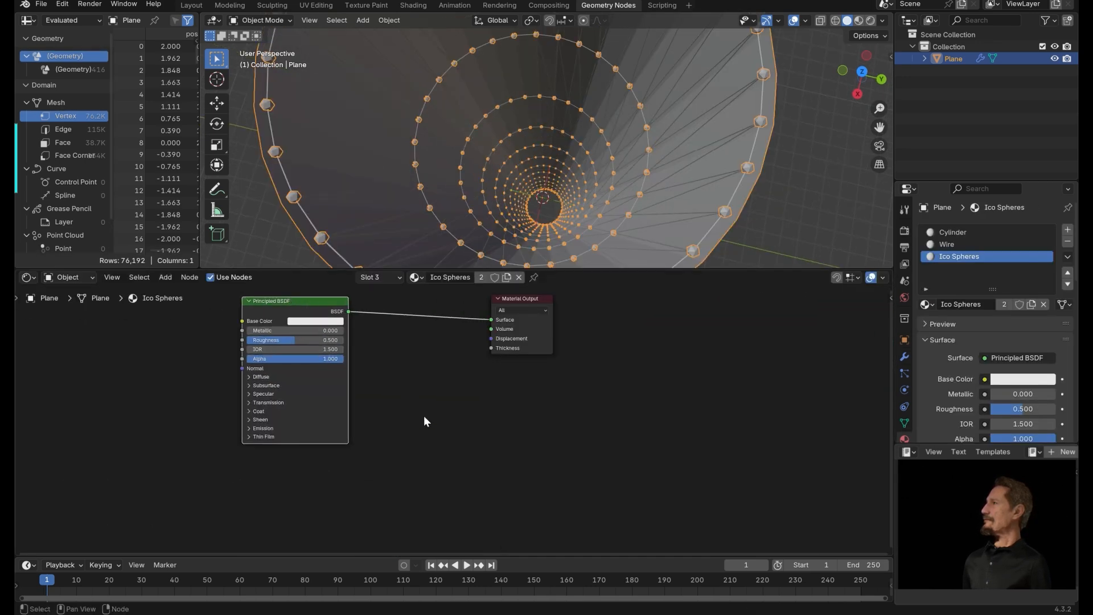
key("shift+a")
type("em")
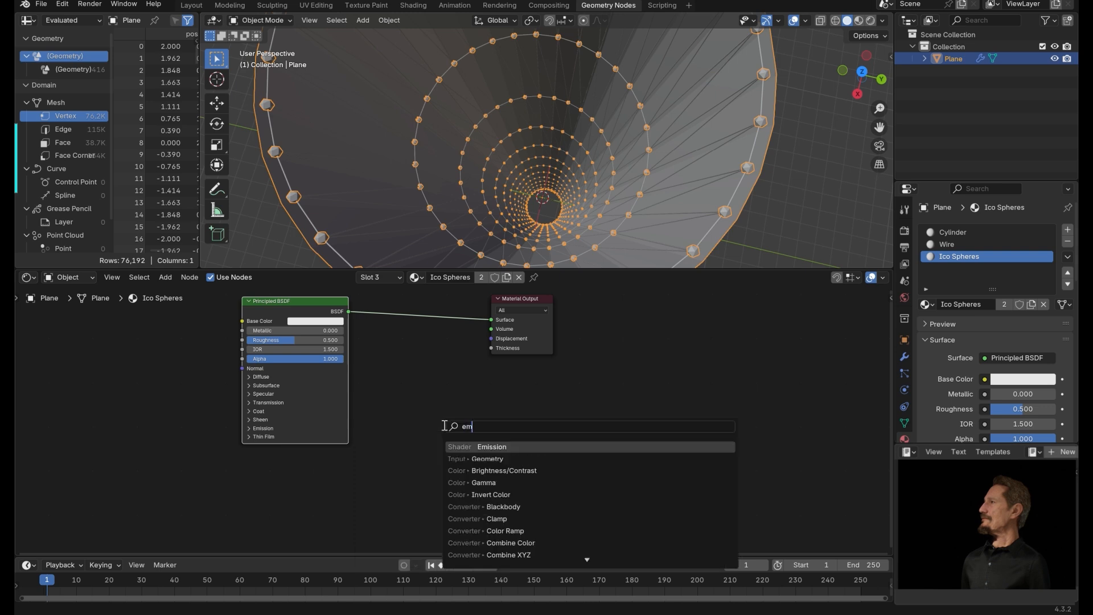
left_click(478, 439)
left_click(483, 395)
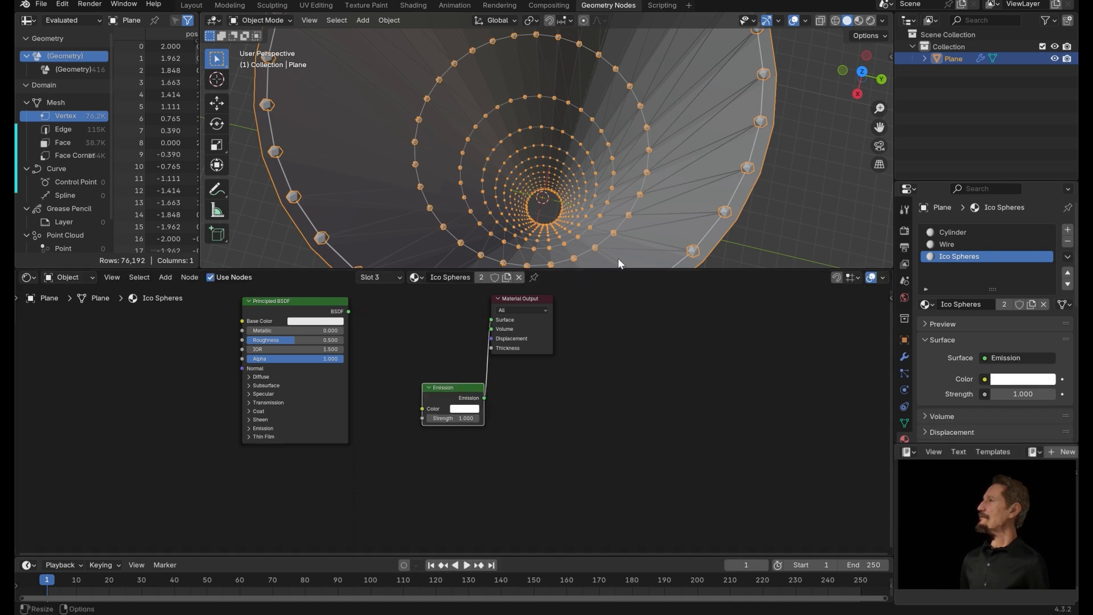
left_click(871, 20)
Set the Ico Spheres Emission color to blue and its strength to 5.4.
left_click(474, 408)
left_click(477, 408)
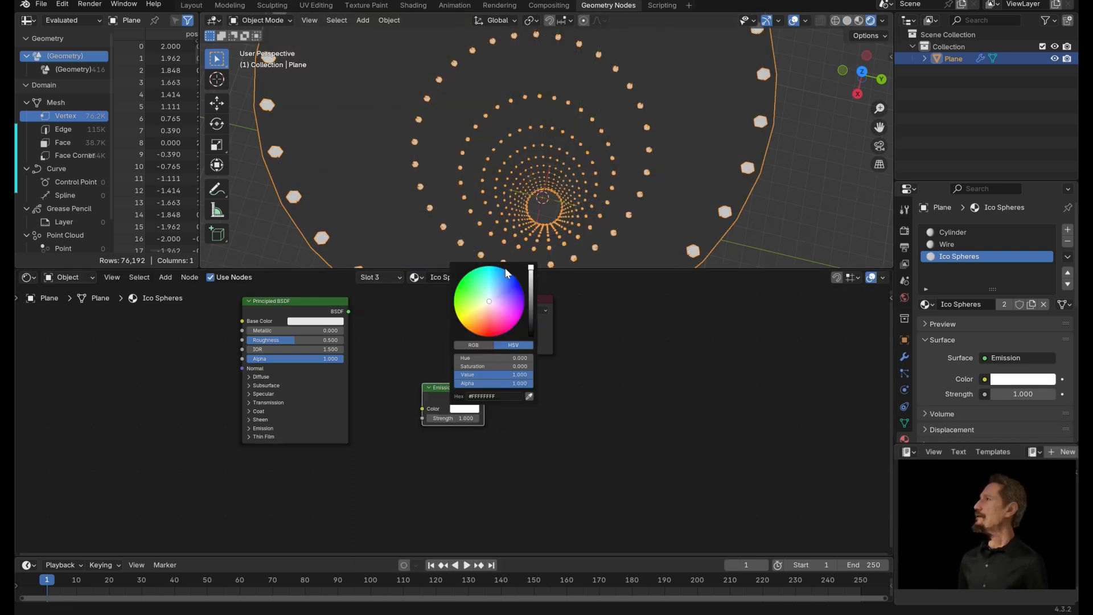
left_click(506, 270)
left_click_drag(470, 418, 487, 419)
left_click_drag(667, 268, 671, 342)
middle_click_drag(701, 277, 674, 280)
middle_click_drag(729, 227, 734, 253)
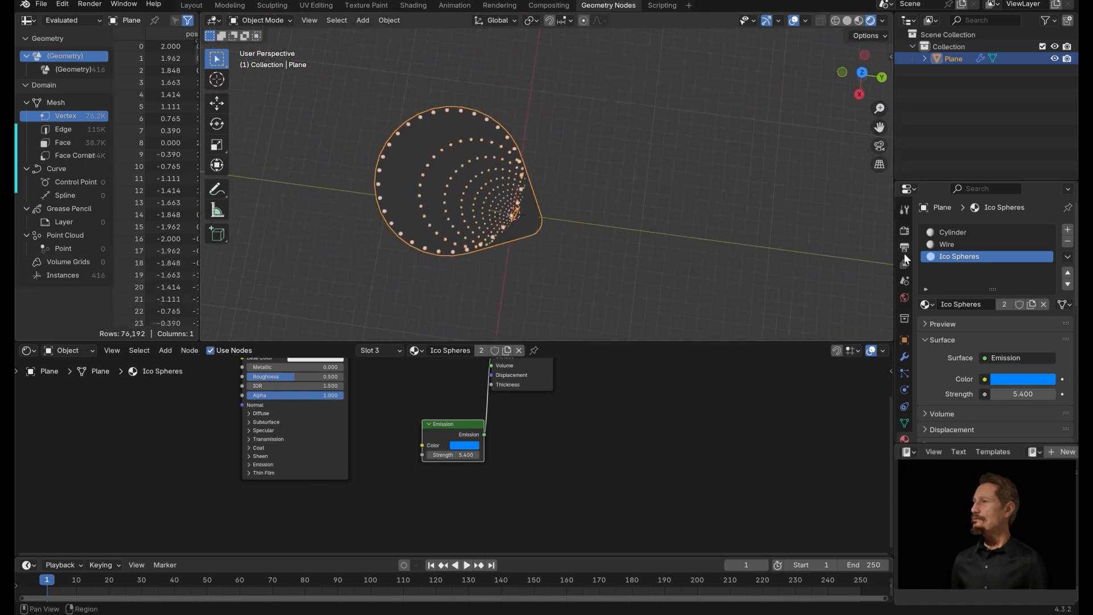
Set the render engine to EEVEE in the render properties.
left_click(904, 230)
left_click(1021, 230)
left_click(1007, 245)
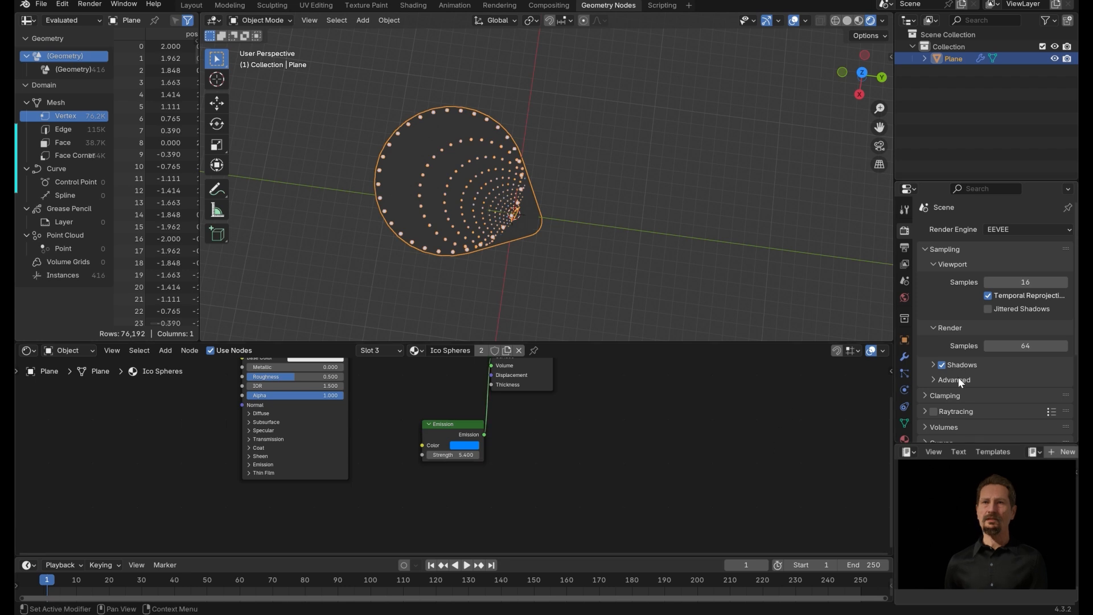
left_click(1022, 230)
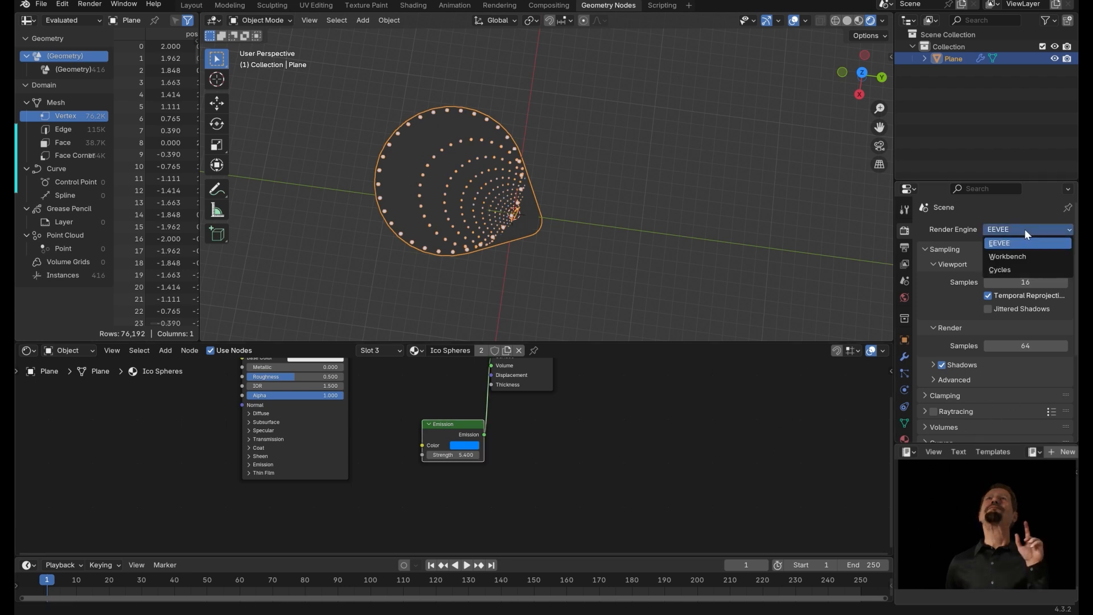
left_click(1006, 241)
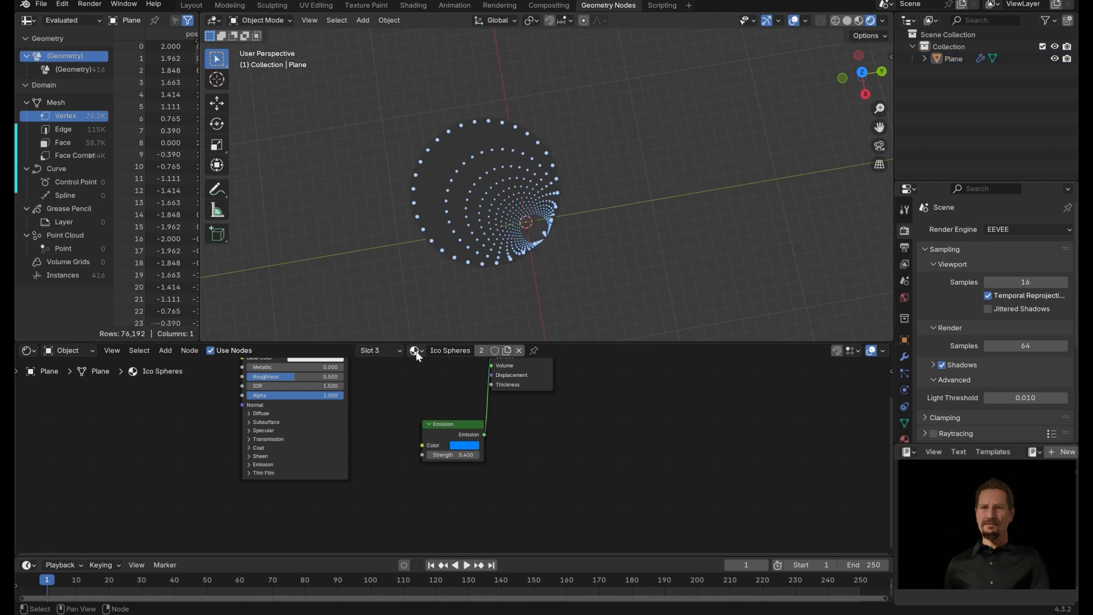
Switch to the Cylinder material and set its Principled BSDF Base Color to blue.
left_click(415, 350)
left_click(442, 370)
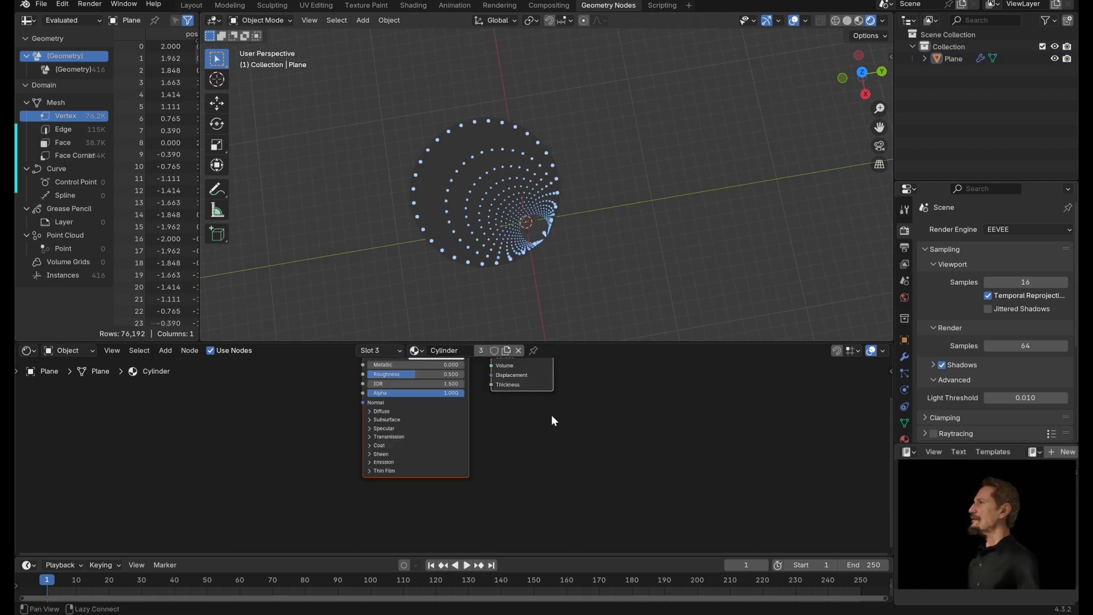
middle_click_drag(584, 421, 659, 458)
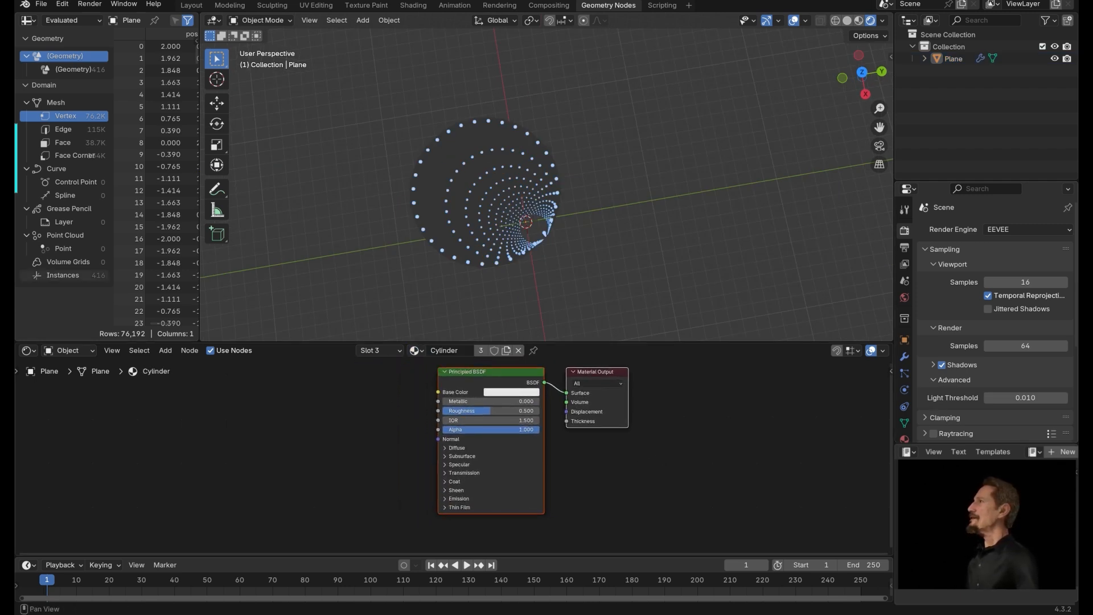
left_click(361, 378)
left_click_drag(456, 390, 456, 402, "alt")
left_click(506, 405)
left_click(551, 276)
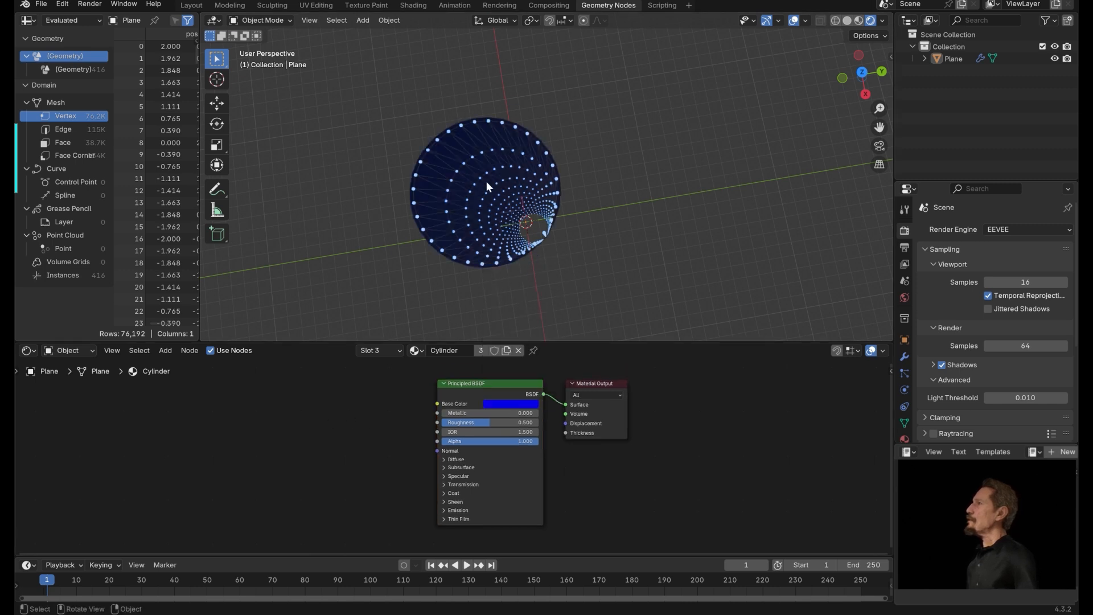
Add a Color Ramp node to the Cylinder material.
left_click_drag(311, 424, 419, 428, "alt")
key("shift+a")
type("color")
left_click(447, 465)
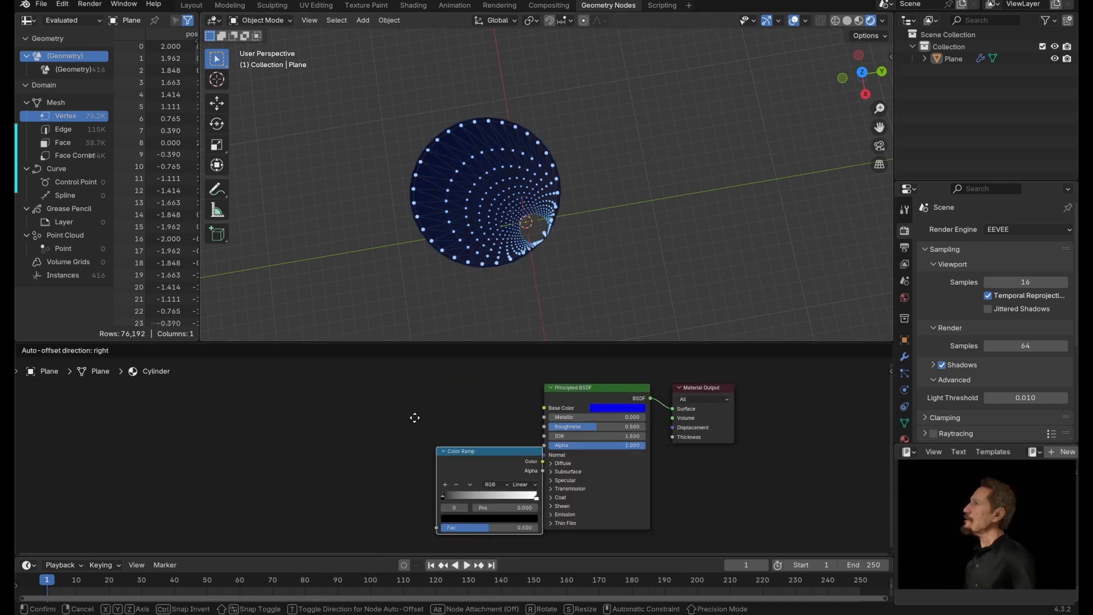
left_click(395, 389)
left_click_drag(310, 403, 378, 417, "alt")
Add a Noise Texture node next to the Color Ramp.
key("shift+a")
type("noise")
left_click(434, 437)
left_click(389, 402)
left_click_drag(300, 411, 322, 408, "alt")
left_click_drag(537, 341, 530, 282)
Add a Texture Coordinate node to the Cylinder material.
key("shift+a")
type("tex")
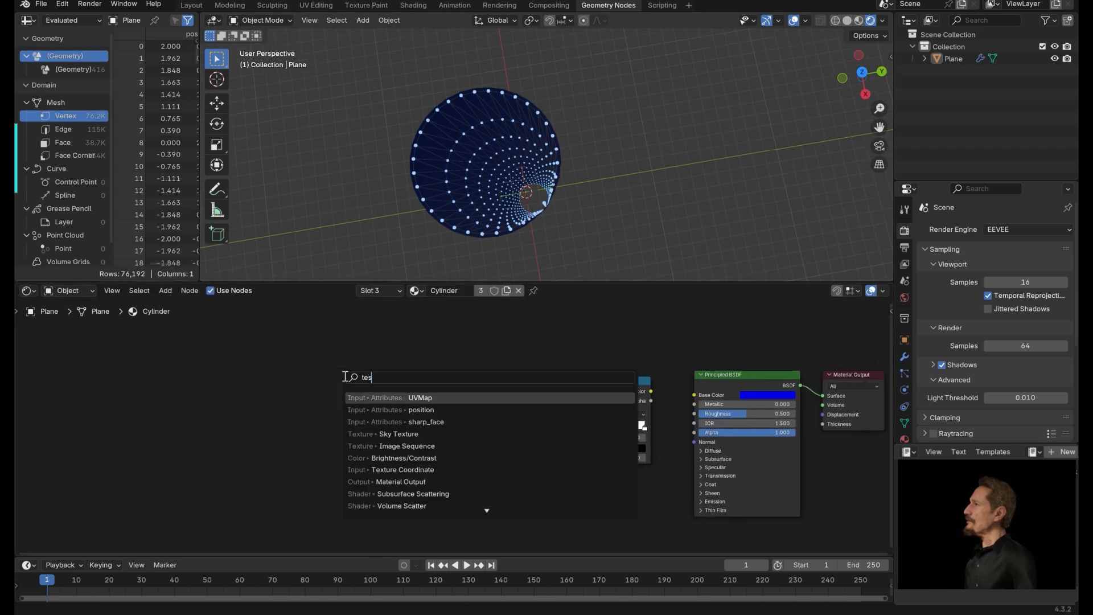
type("ture")
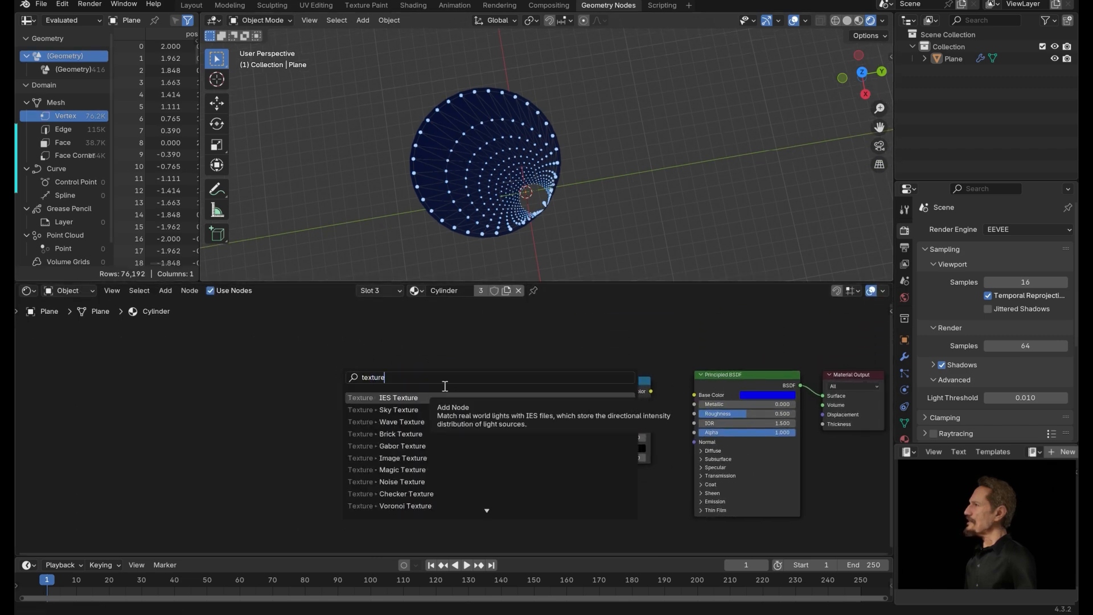
type(" coord")
key("Return")
left_click(253, 372)
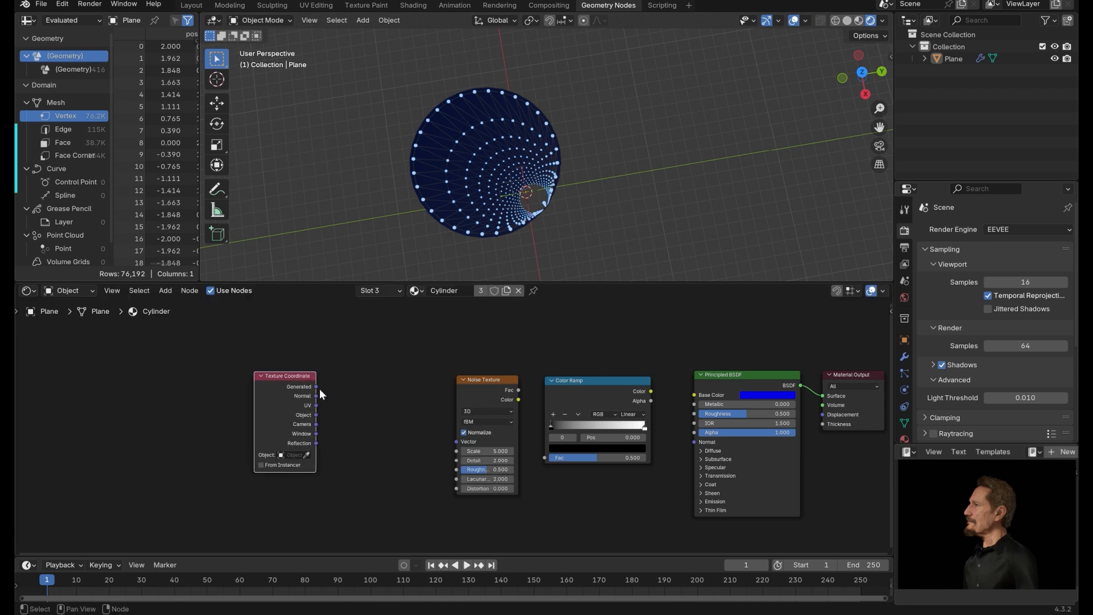
Add a Mapping node and chain Texture Coordinate Object through Mapping and Noise Texture into the Color Ramp Fac.
key("shift+a")
type("mapp")
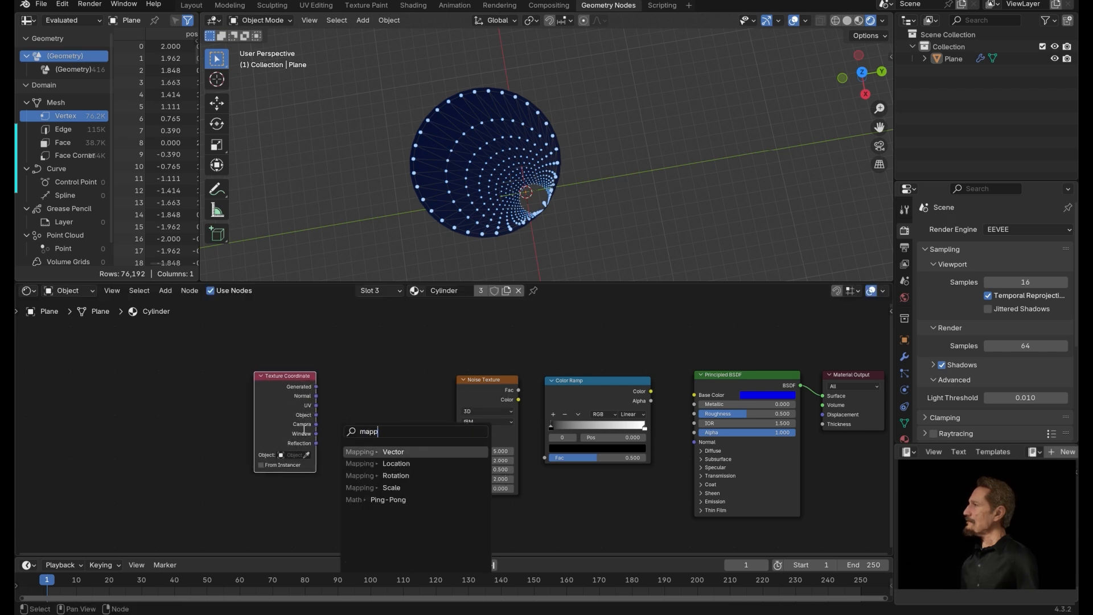
key("Return")
left_click(303, 428)
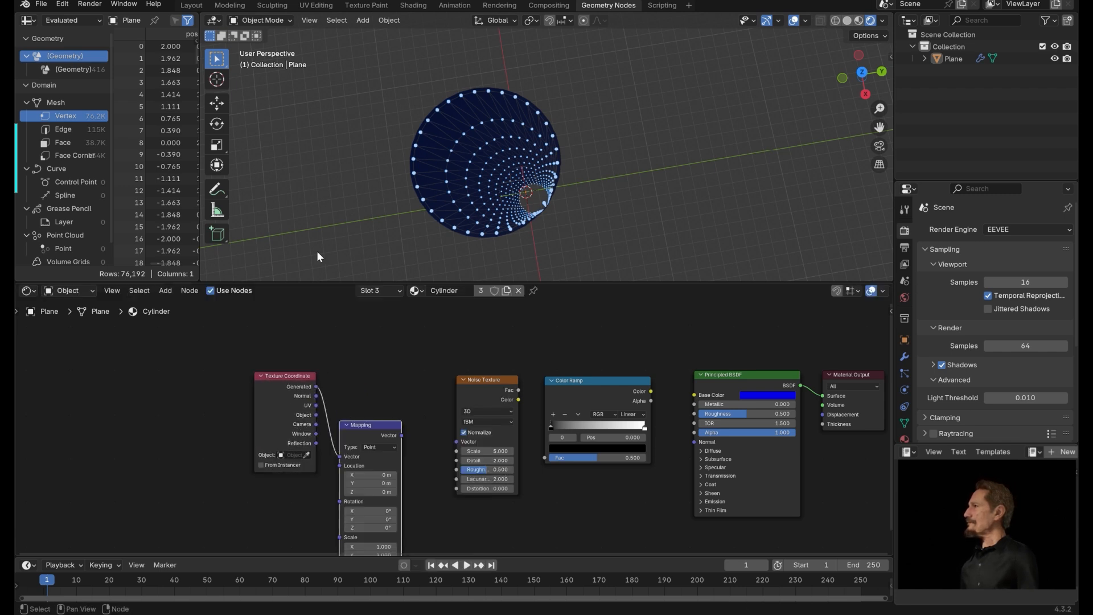
left_click_drag(363, 424, 438, 400)
left_click(318, 415)
left_click_drag(456, 447, 457, 441)
left_click_drag(495, 380, 543, 457)
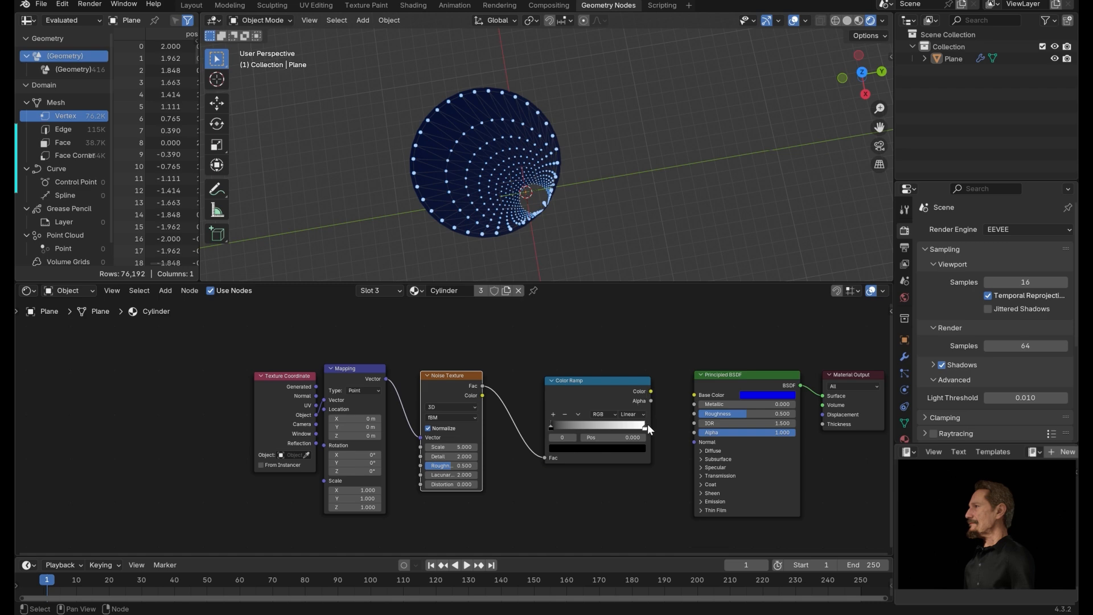
Connect the Color Ramp color output to the Principled BSDF Base Color.
left_click_drag(650, 391, 694, 395)
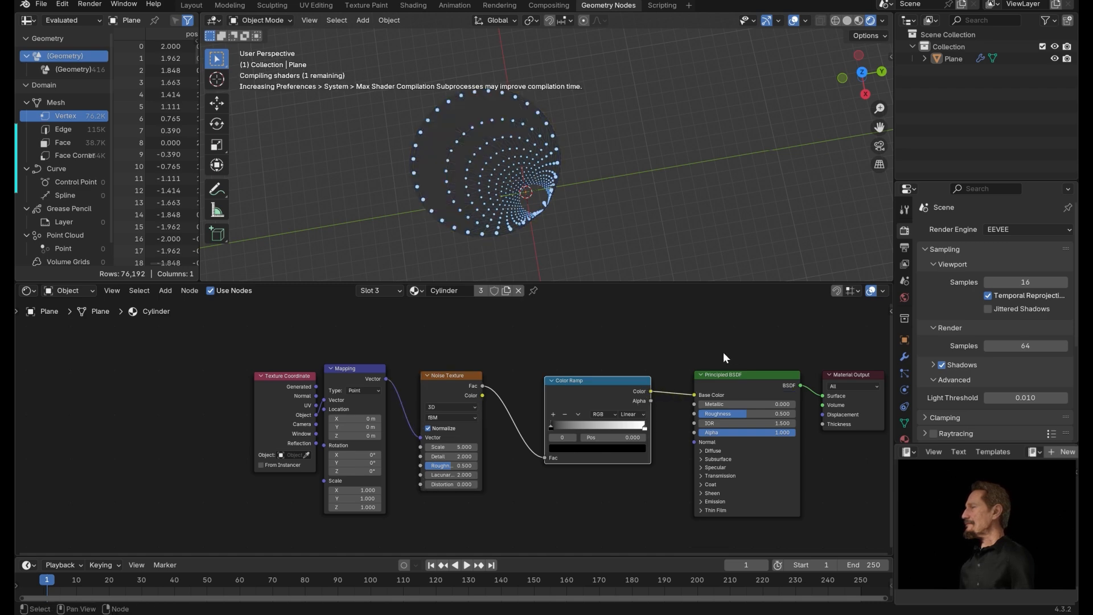
middle_click_drag(723, 352, 597, 346)
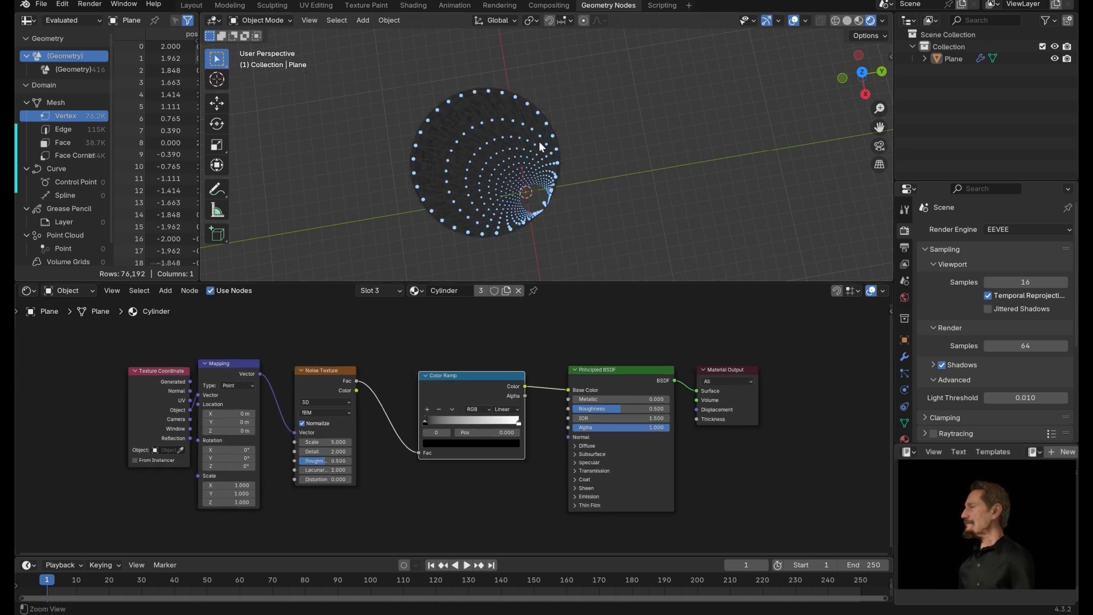
mouse_move(538, 141)
middle_mouse_down("ctrl")
mouse_move(568, 117)
mouse_move(507, 134)
mouse_move(544, 136)
middle_mouse_up("ctrl")
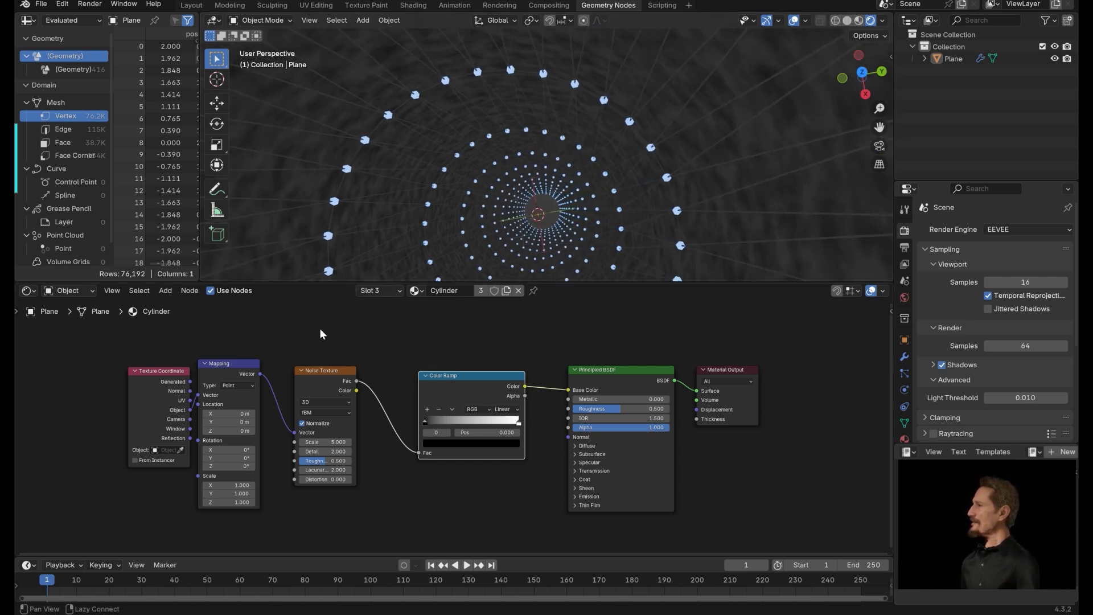
Set the Noise Texture Scale to 2.3 and Detail to 9.4.
middle_click_drag(350, 364, 394, 364)
left_click_drag(377, 442, 369, 445)
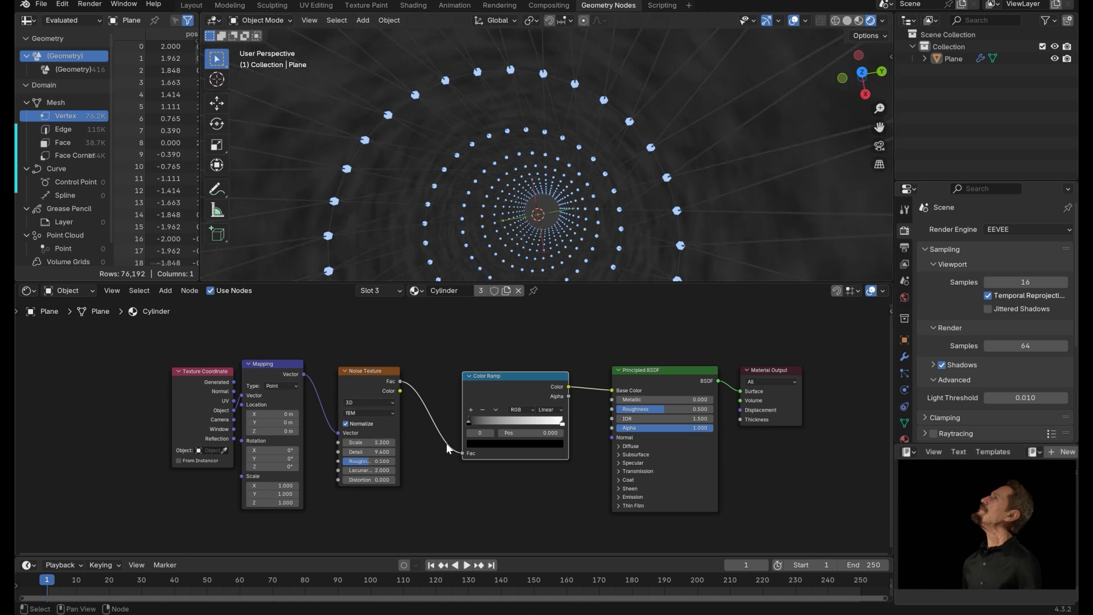
middle_click_drag(449, 484, 407, 483)
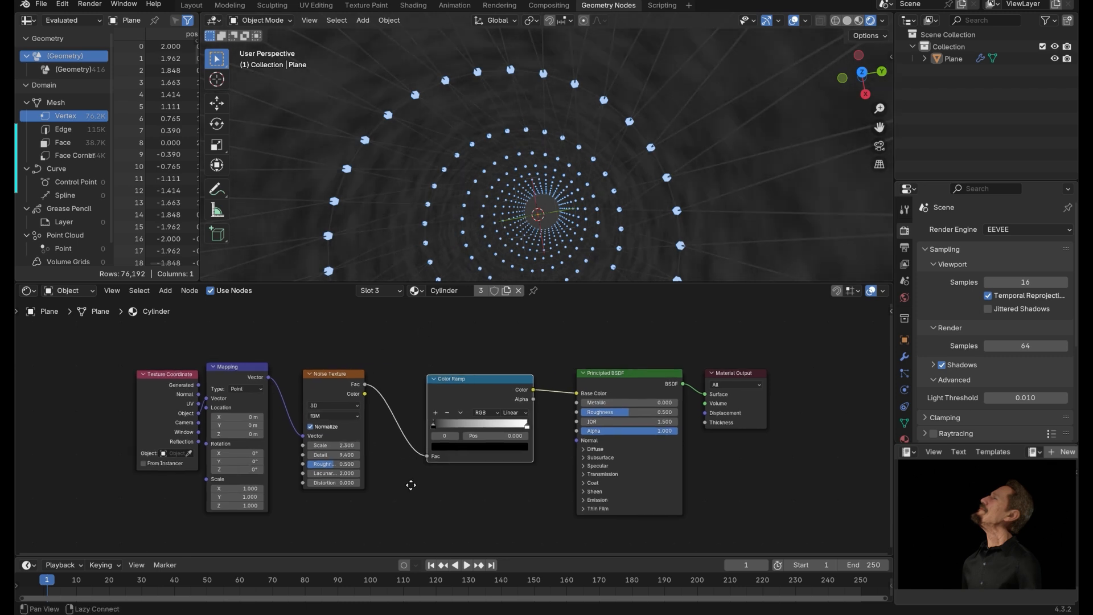
Move the white Color Ramp stop to 0.680 and lighten the dark stop's color to grey.
left_click_drag(424, 425, 488, 428)
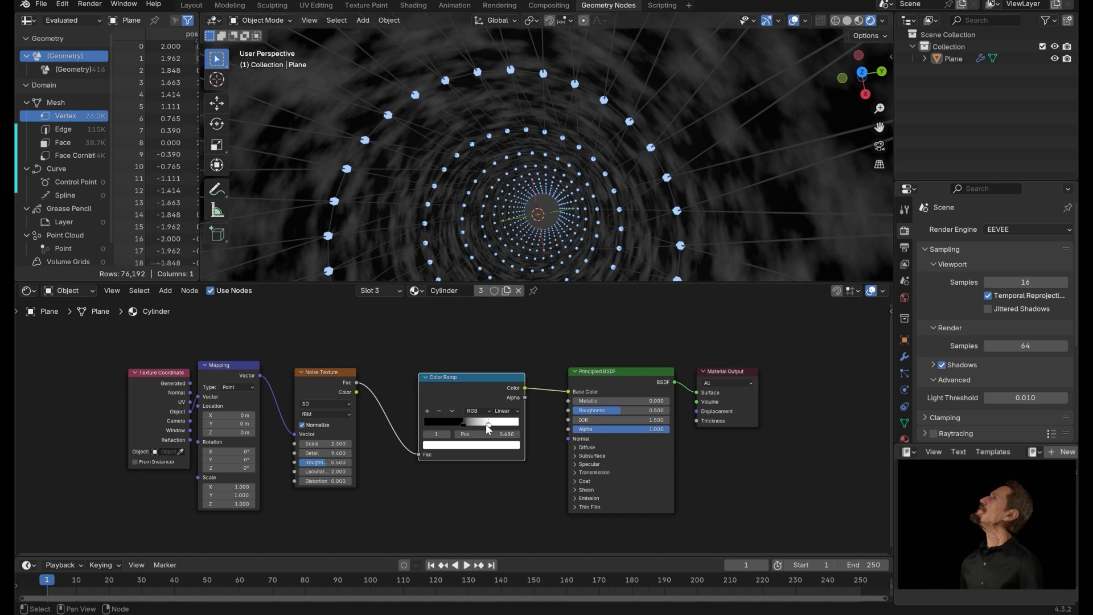
left_click(463, 424)
left_click(476, 443)
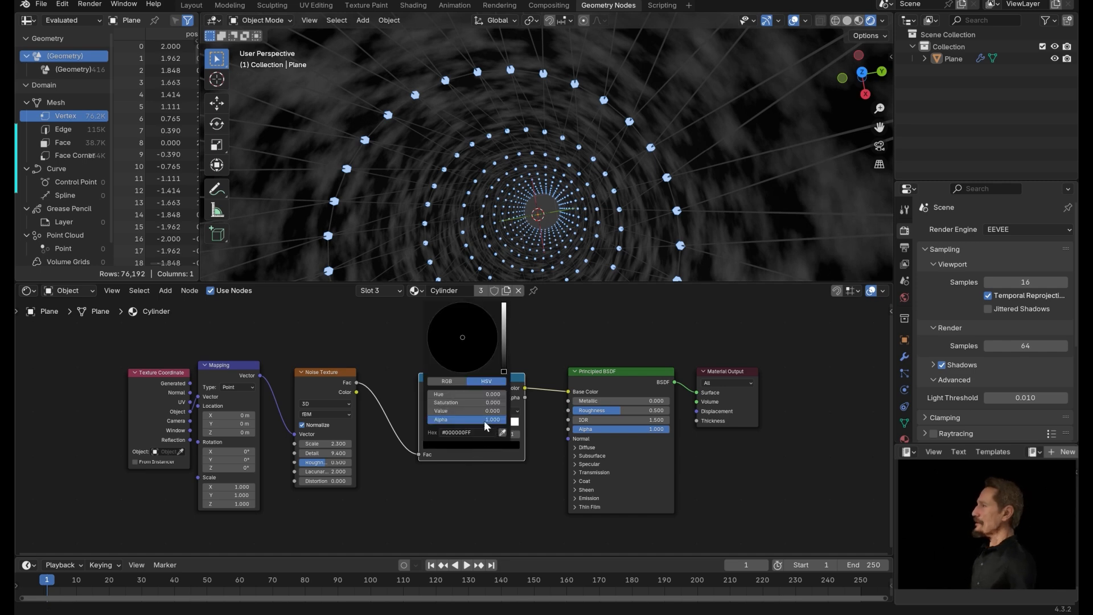
left_click_drag(502, 356, 512, 336)
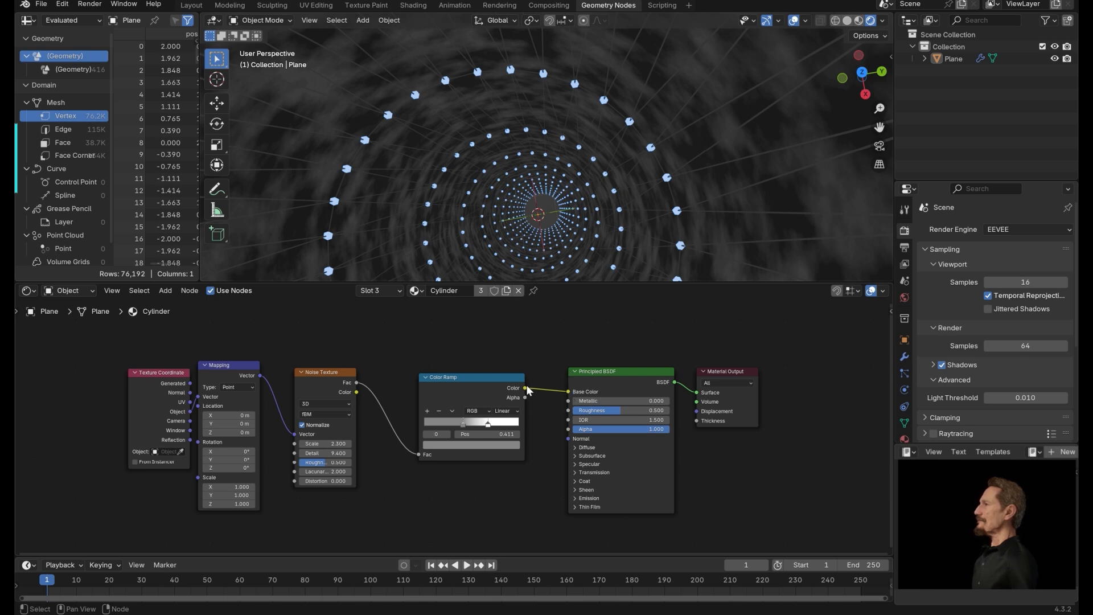
Reconnect the Color Ramp output from Base Color to the Principled BSDF Roughness input.
mouse_move(566, 391)
left_mouse_down()
mouse_move(545, 408)
mouse_move(569, 410)
left_mouse_up()
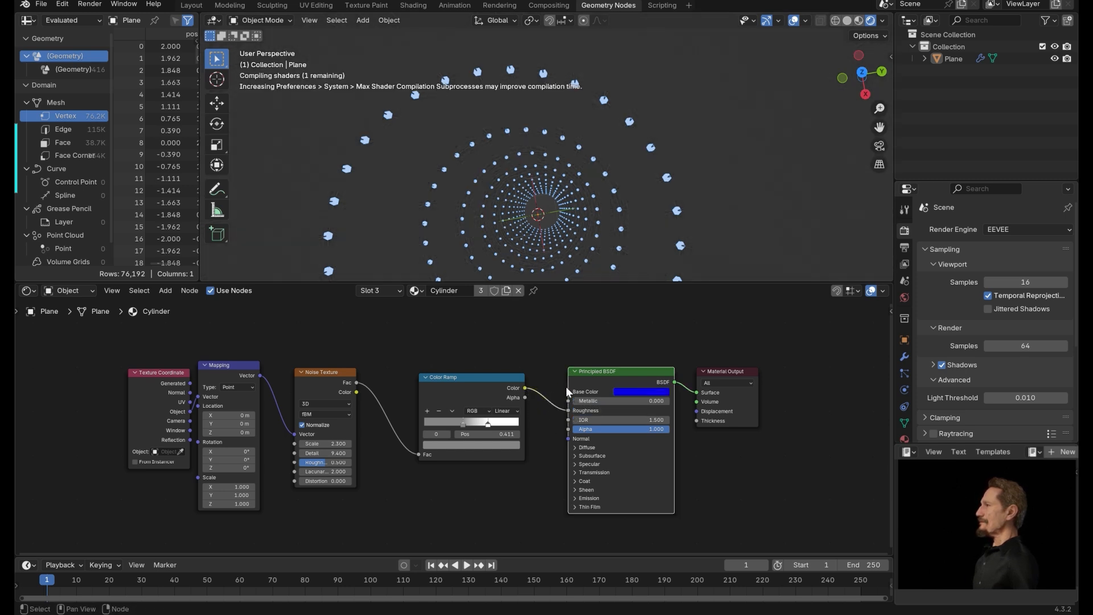
left_click_drag(503, 380, 495, 381)
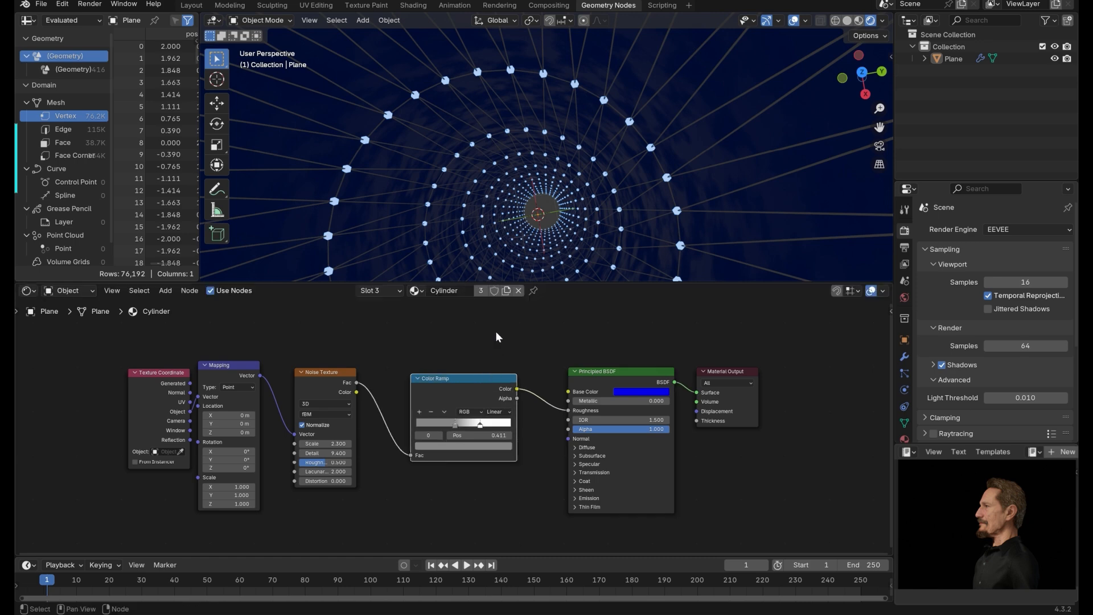
Move the selected Color Ramp stop to 0.438 and adjust its color value.
mouse_move(479, 428)
left_mouse_down()
mouse_move(432, 422)
mouse_move(469, 426)
left_mouse_up()
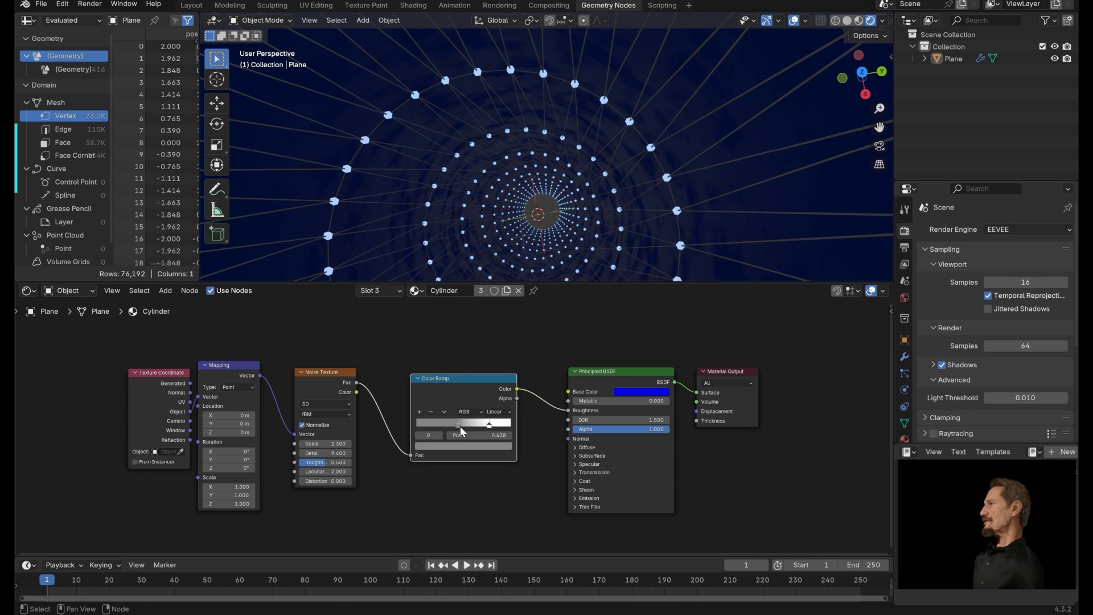
left_click(469, 448)
mouse_move(496, 333)
left_mouse_down()
mouse_move(497, 321)
mouse_move(496, 349)
left_mouse_up()
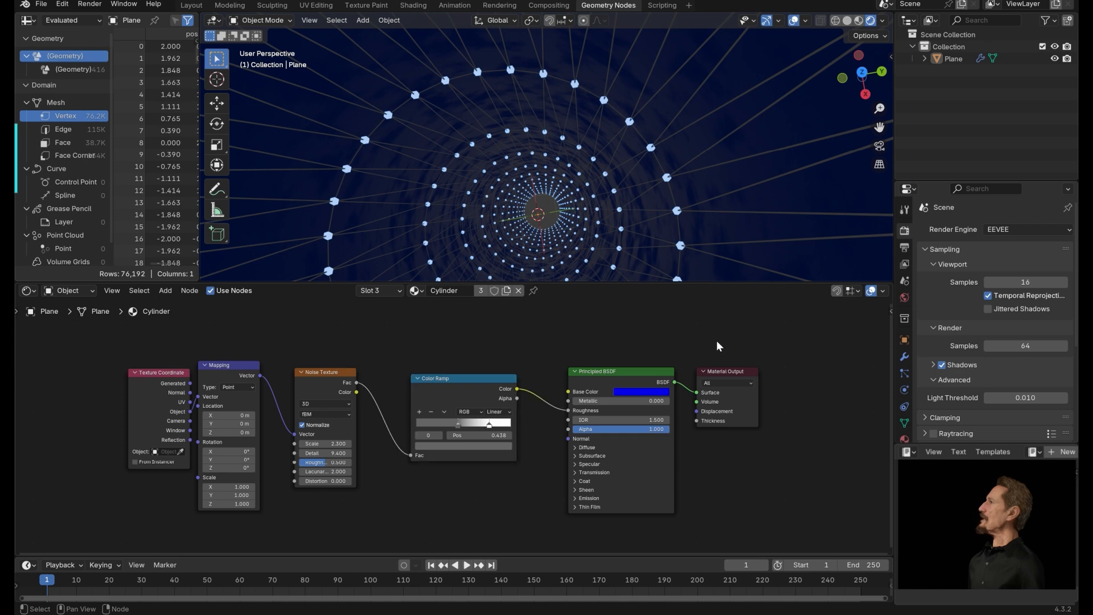
Switch to the Wire material and add an Emission shader node.
left_click(414, 291)
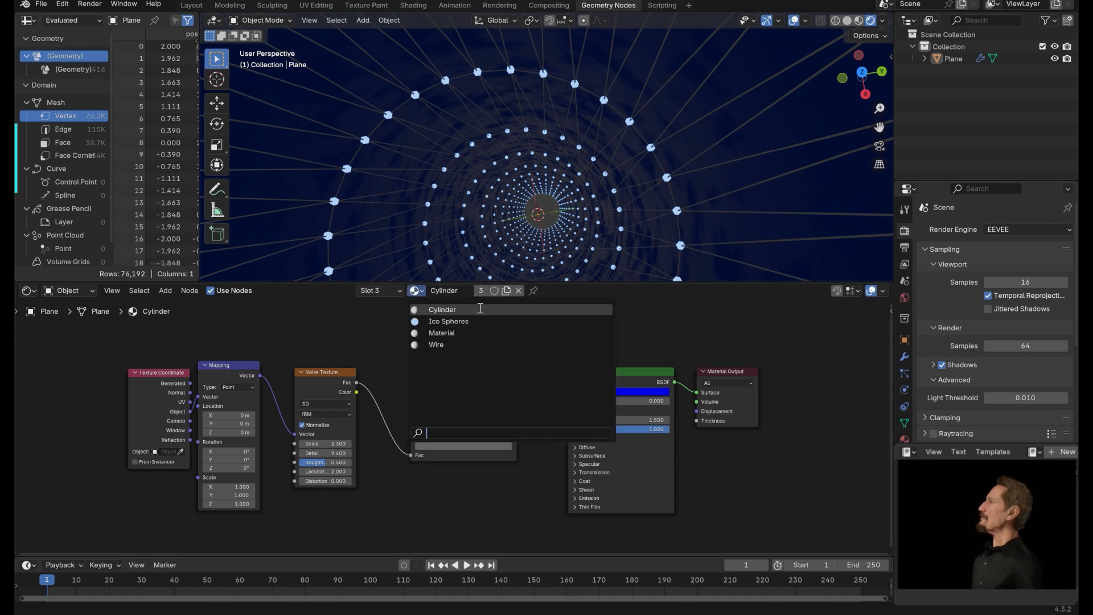
left_click(450, 319)
left_click_drag(586, 325, 524, 342)
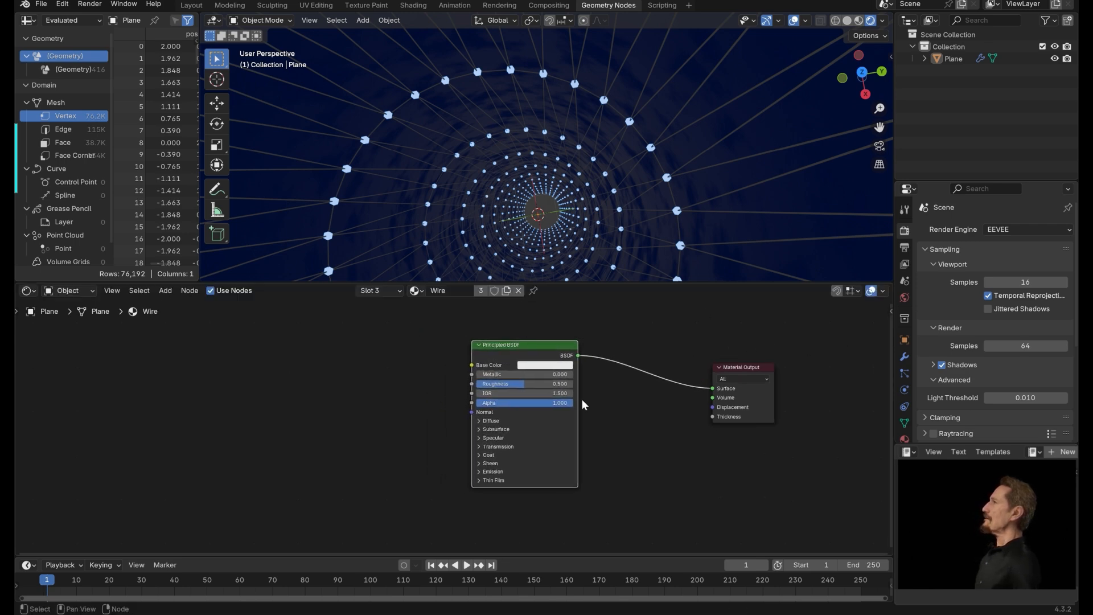
key("shift+a")
type("emis")
key("Return")
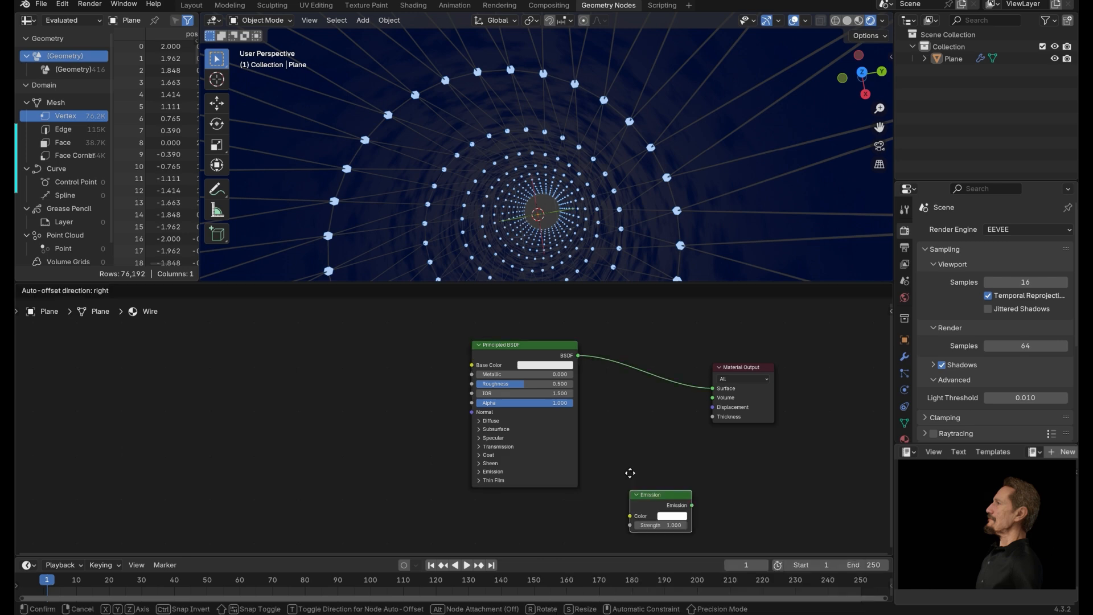
left_click(655, 499)
Insert a Mix Shader between the Principled BSDF and Material Output and plug the Emission into its second shader input.
left_click_drag(579, 355, 608, 380)
type("mix")
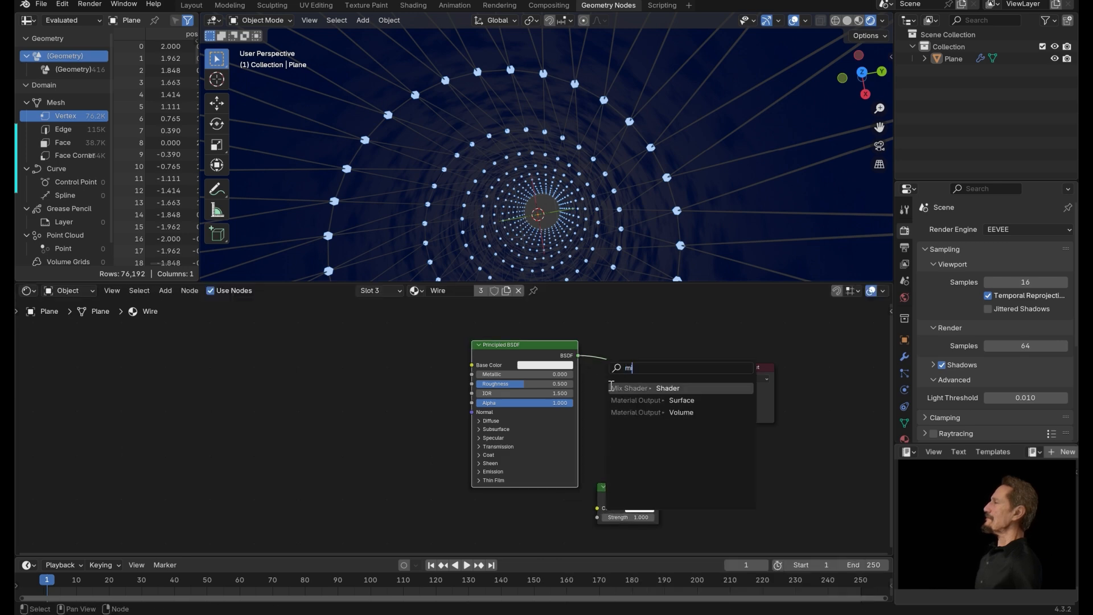
key("Return")
left_click(670, 367)
left_click_drag(659, 498, 689, 374)
left_click(644, 514)
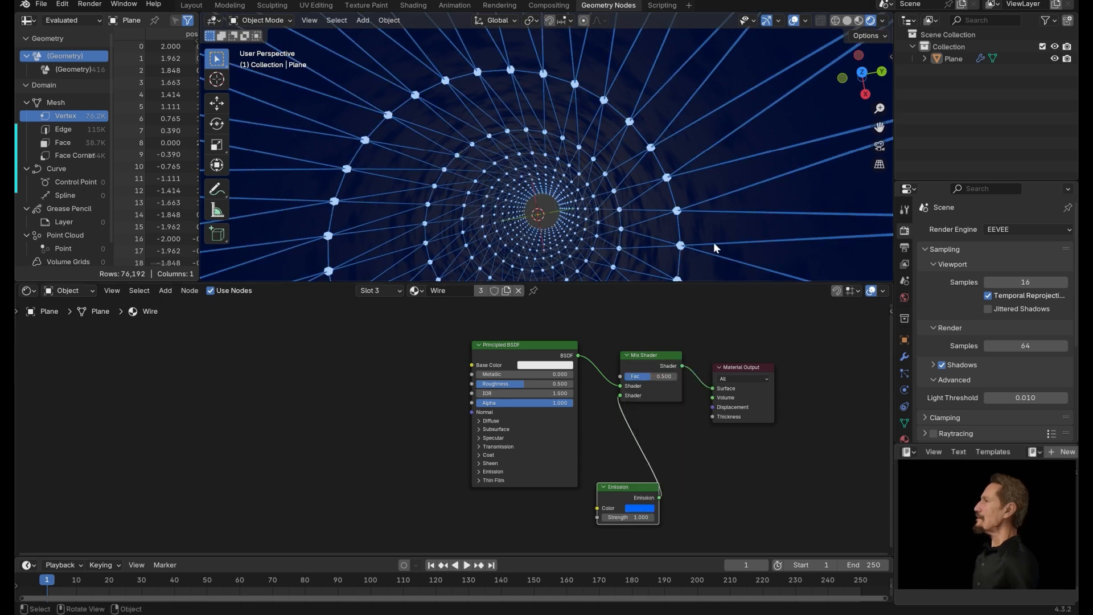
Set the Wire material's Principled BSDF base color to purple.
middle_click_drag(411, 331, 450, 362)
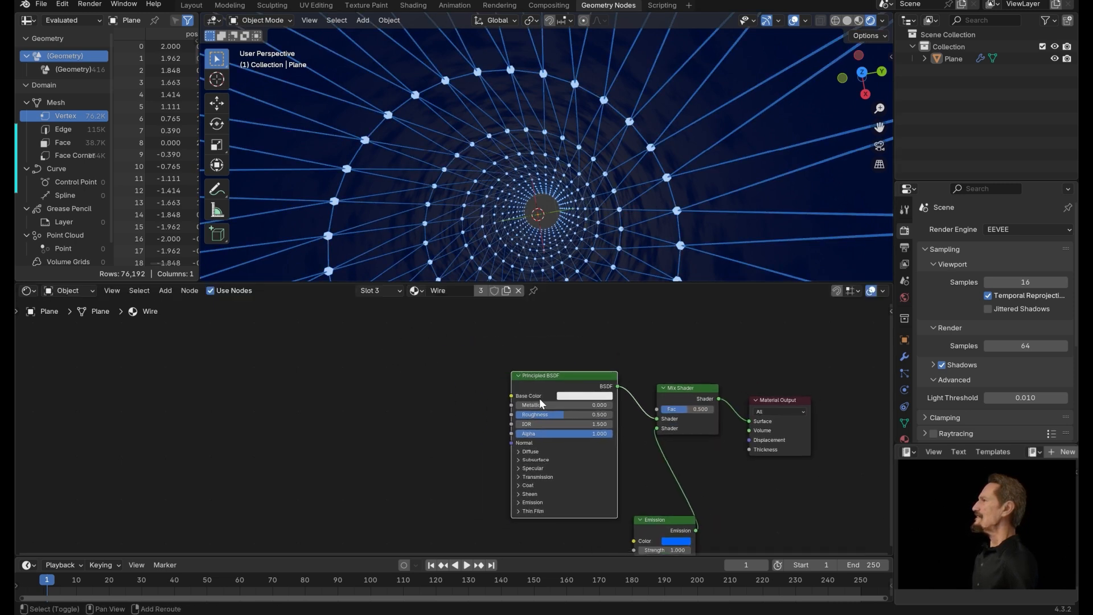
left_click(587, 396)
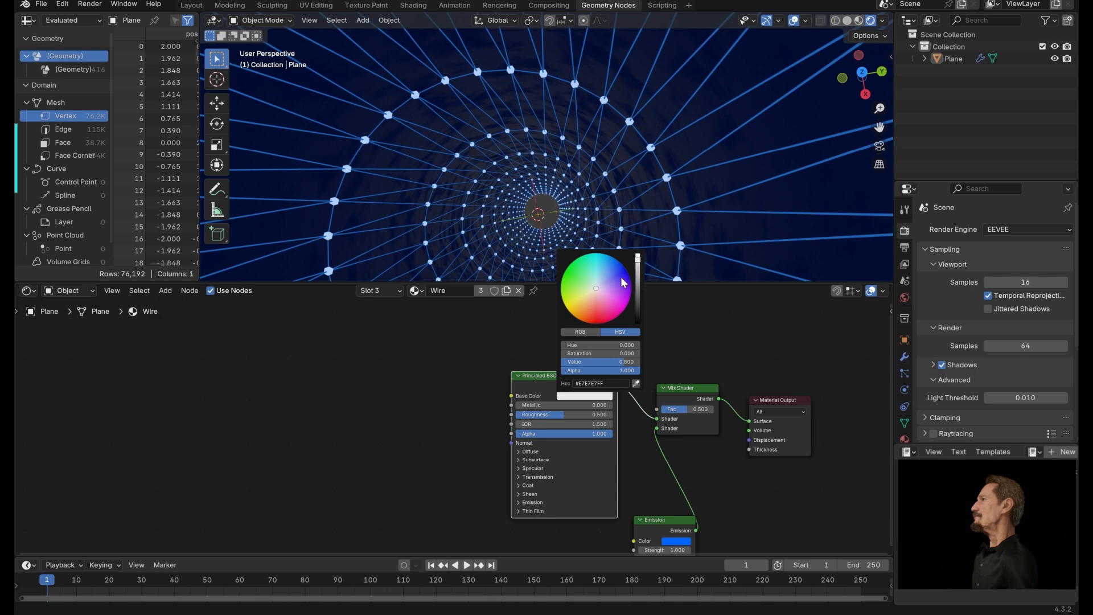
left_click_drag(624, 281, 628, 297)
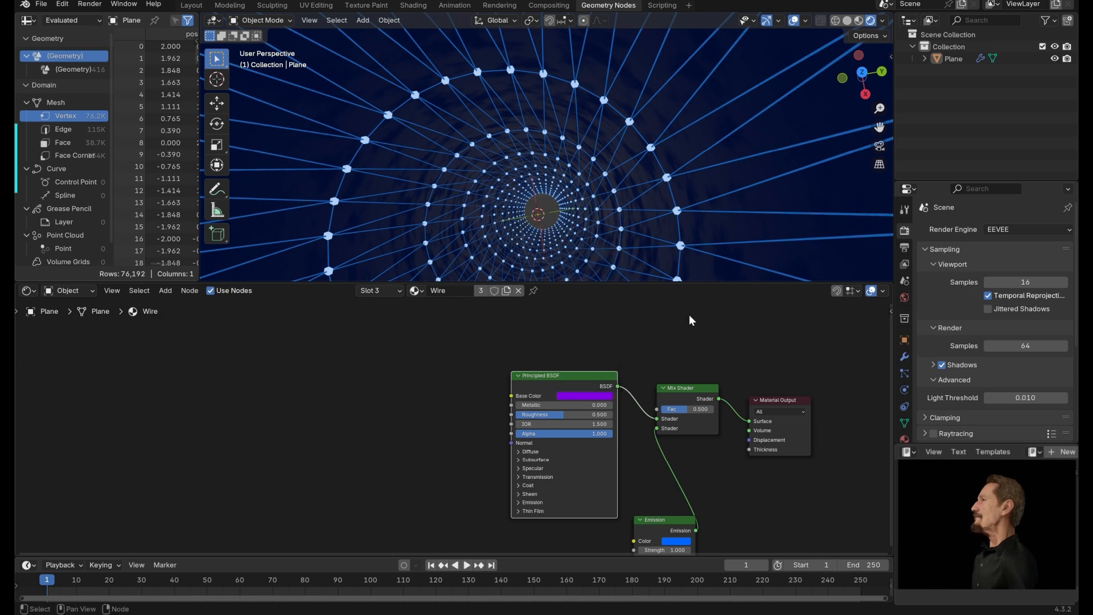
middle_click_drag(406, 344, 482, 355)
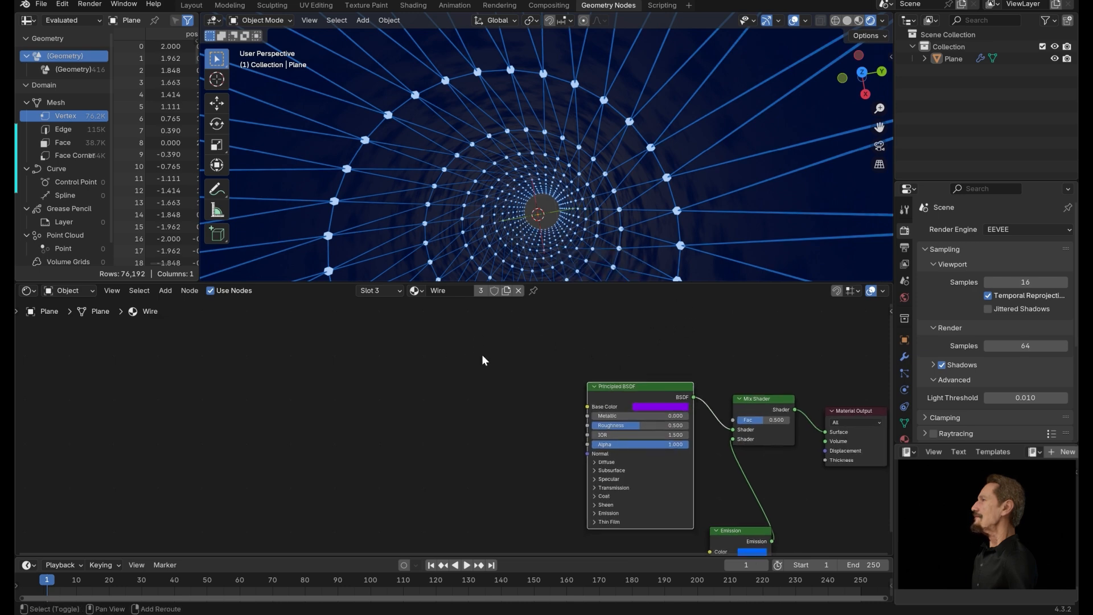
Add a Color Ramp node and connect its Color output to the Mix Shader's Fac input.
key("shift+a")
type("colo")
left_click(490, 388)
left_click(432, 377)
left_click_drag(538, 392, 733, 420)
middle_click_drag(556, 389, 690, 384)
mouse_move(665, 423)
left_mouse_down()
mouse_move(627, 424)
mouse_move(660, 423)
left_mouse_up()
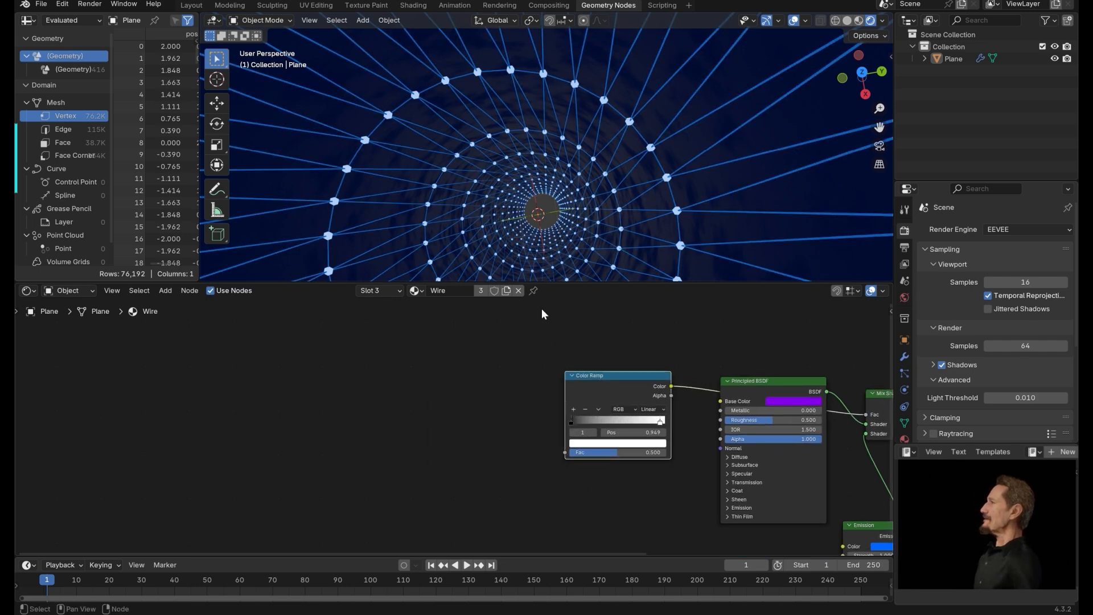
Add a Noise Texture node and connect its Fac output to the Color Ramp's Fac input.
key("shift+a")
type("NOI")
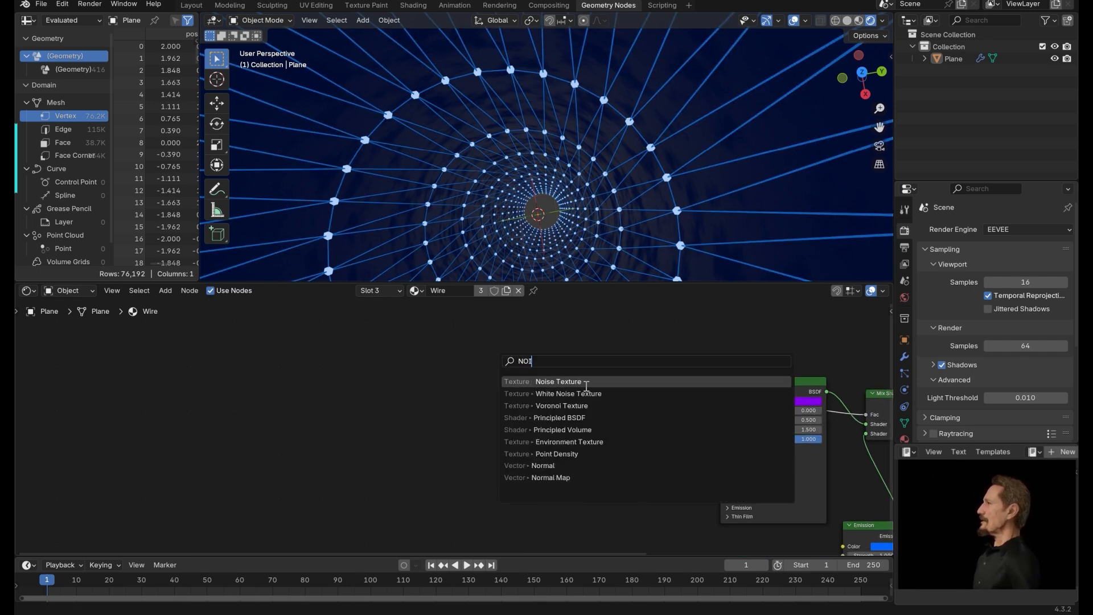
left_click(587, 385)
left_click(461, 368)
left_click_drag(521, 379, 566, 453)
middle_click_drag(395, 369, 496, 376)
Add a Texture Coordinate node to the left of the noise setup.
key("shift+a")
type("TEXTURE C")
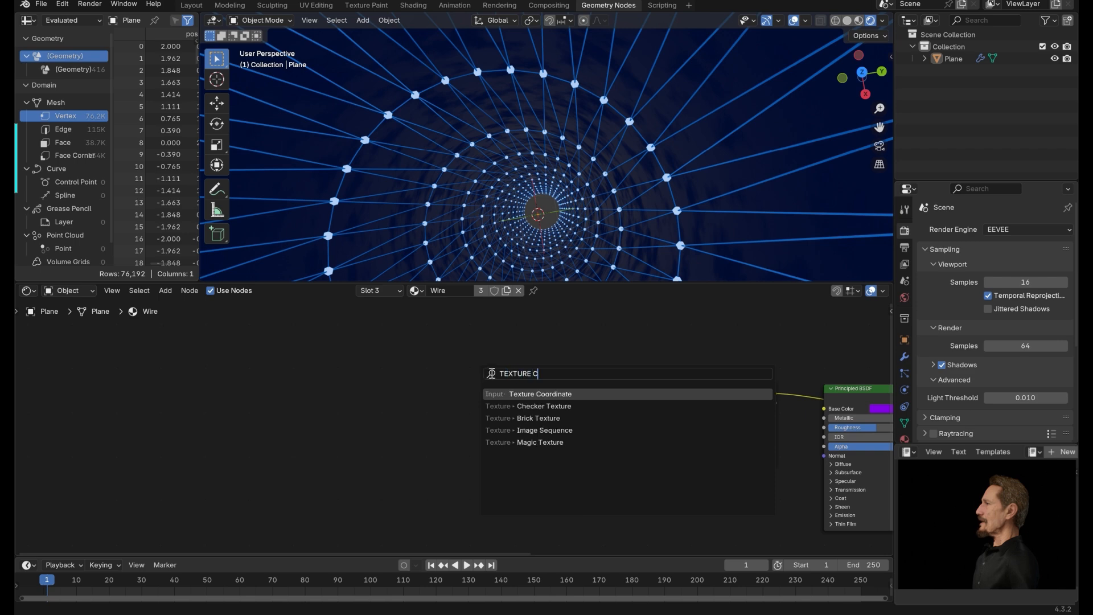
key("Return")
left_click(495, 424)
Add a Mapping node, wiring Texture Coordinate Object into it and its Vector into the Noise Texture.
key("shift+a")
type("MAPP")
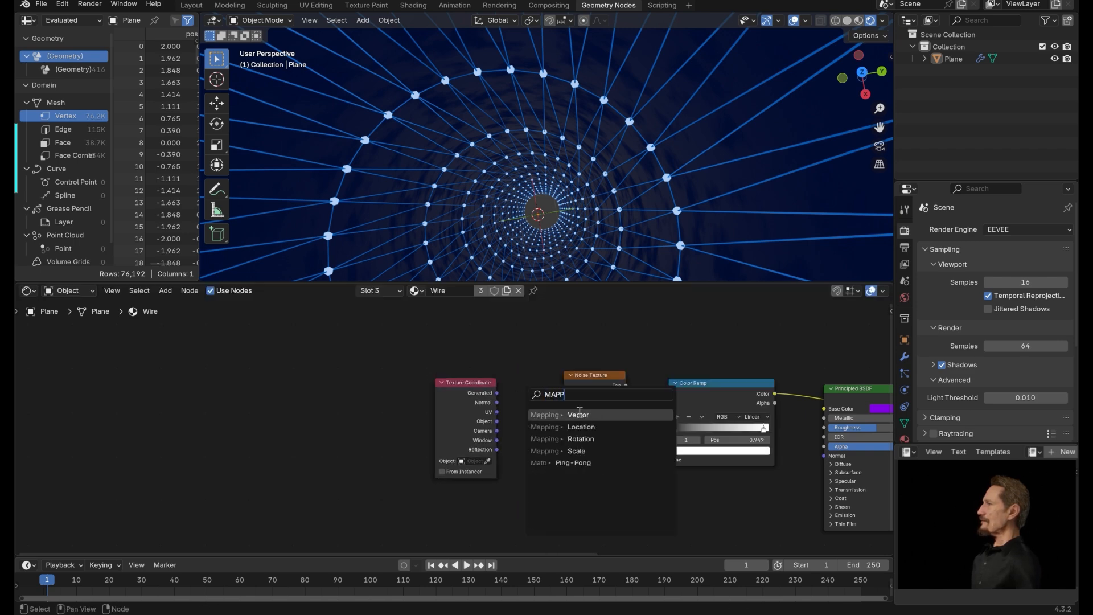
left_click(579, 412)
left_click(541, 387)
left_click_drag(480, 383, 440, 380)
left_click_drag(525, 372, 511, 371)
left_click_drag(544, 375, 564, 438)
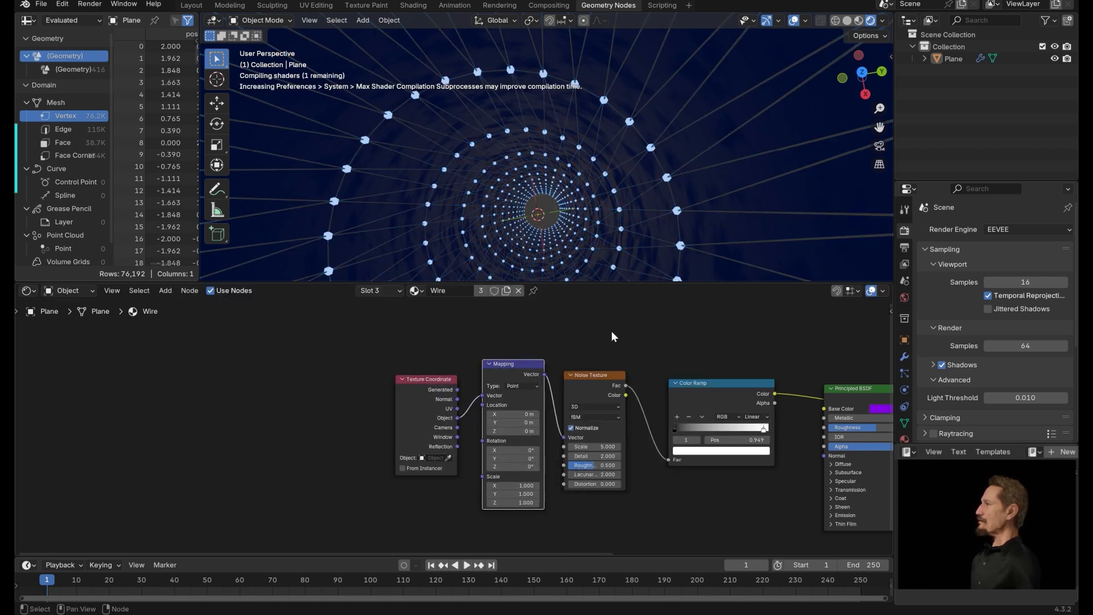
Move the Color Ramp's black stop to 0.429 and set the Noise Texture to 4D.
middle_click_drag(720, 355, 597, 347)
left_click_drag(496, 369, 508, 370)
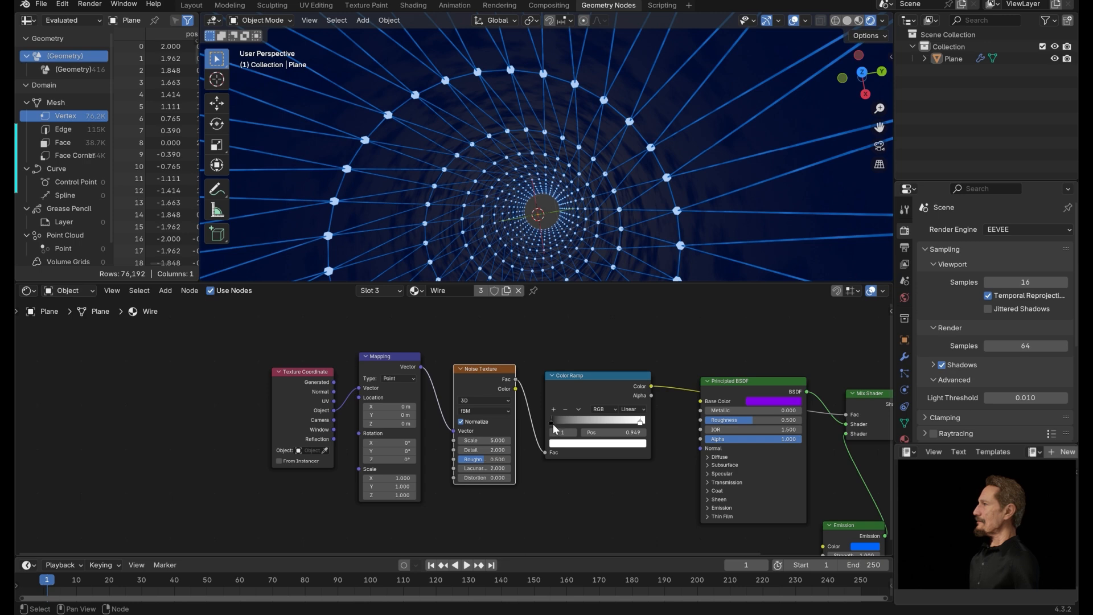
left_click_drag(553, 425, 589, 426)
left_click(474, 401)
left_click(475, 449)
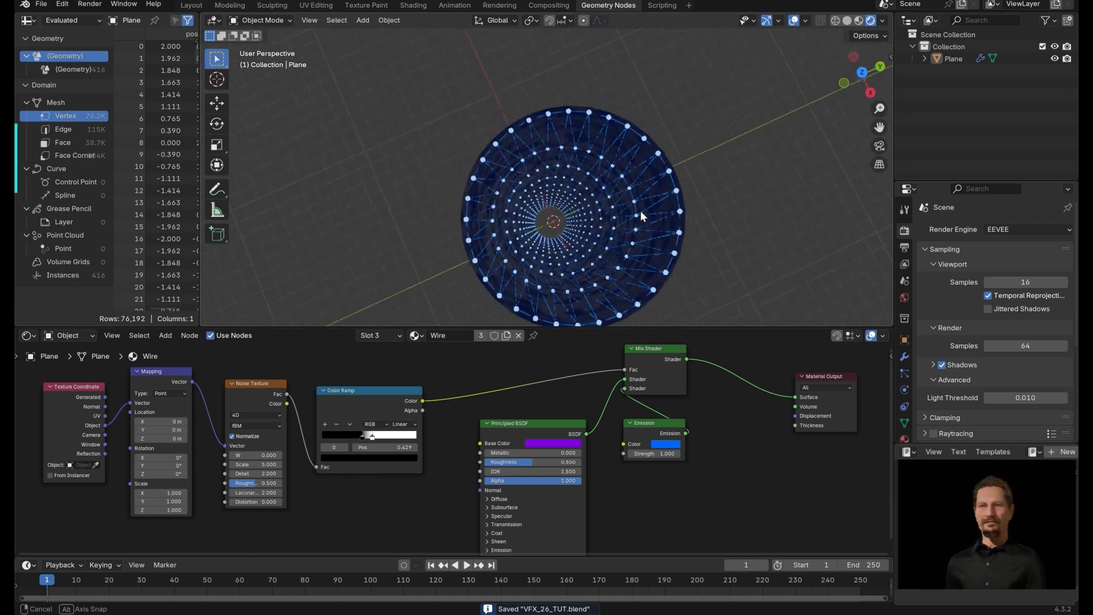
Add a camera to the scene.
scroll(640, 211, "down", 4)
key("shift+a")
mouse_move(725, 170)
type("cam")
key("Return")
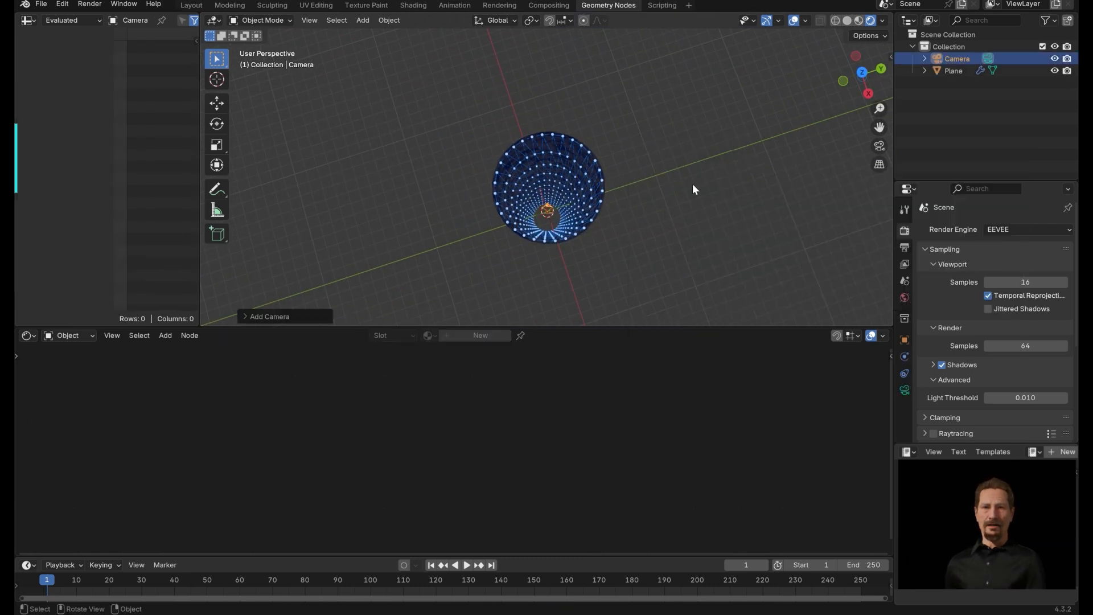
Look through the camera and move it to frame the lattice tunnel.
middle_click_drag(692, 184, 627, 233)
key("KP_7")
scroll(662, 175, "up", 2)
middle_click_drag(626, 196, 558, 186, "shift")
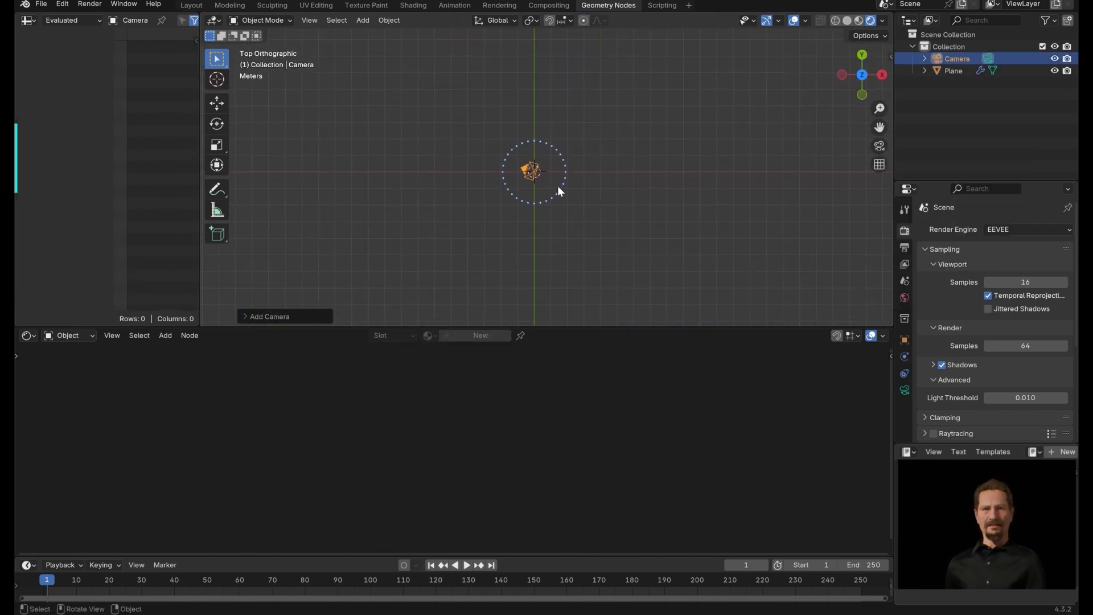
key("KP_0")
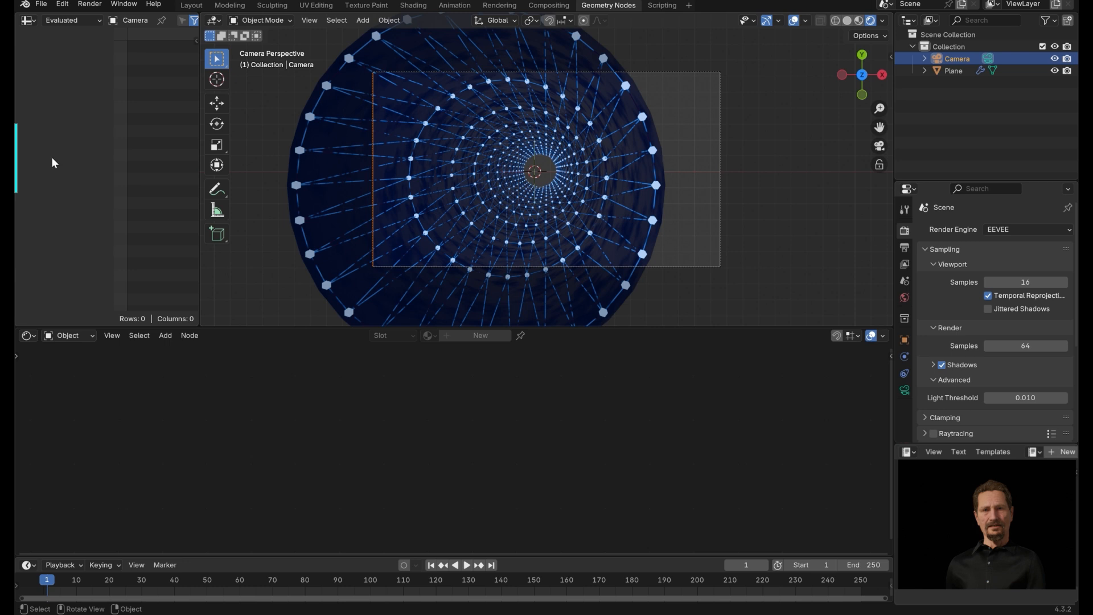
key("g")
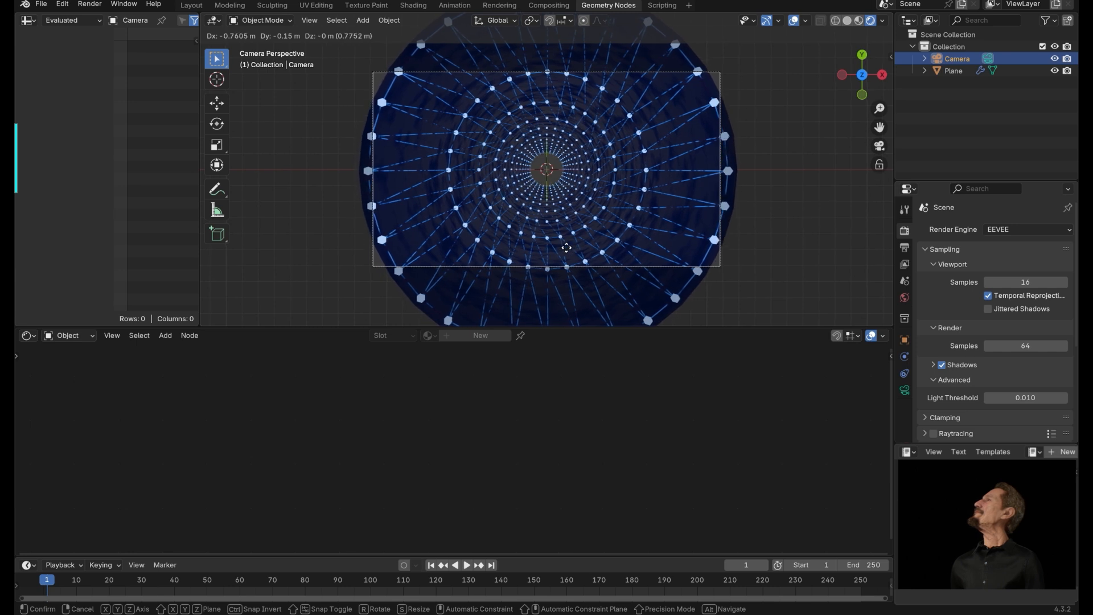
left_click(564, 250)
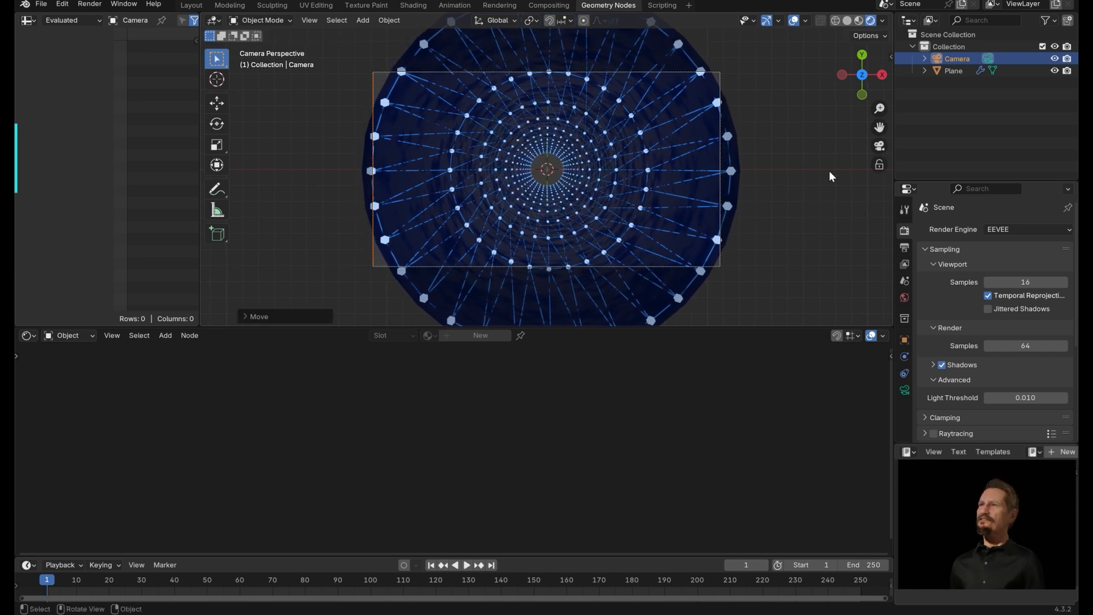
Set the camera's location X to 0 m and Z to 30 m.
left_click(885, 61)
left_click(889, 55)
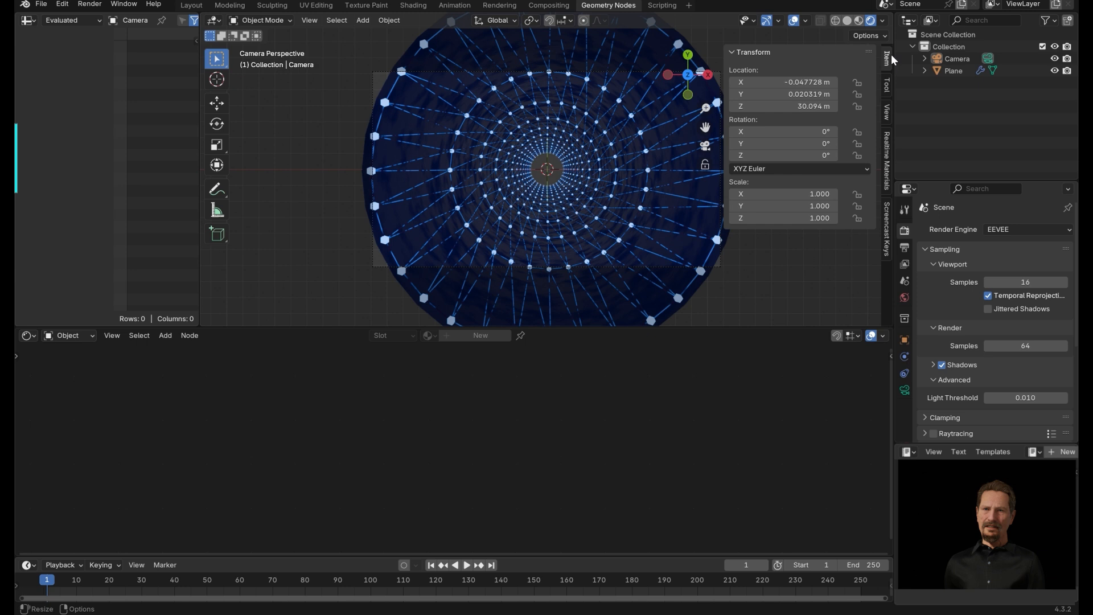
left_click(808, 81)
type("0")
key("Return")
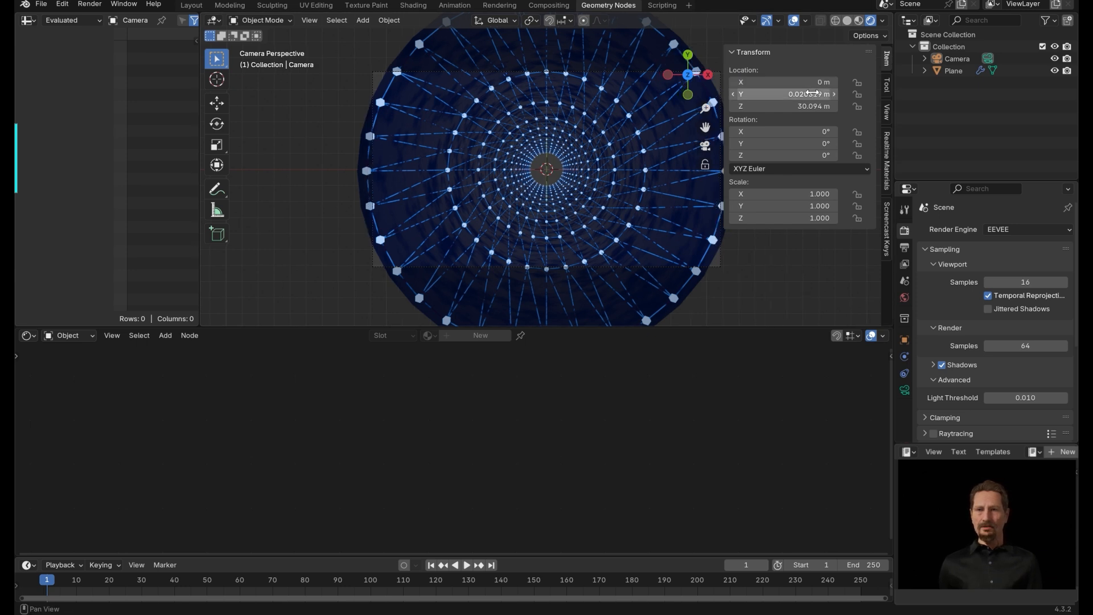
left_click(826, 95)
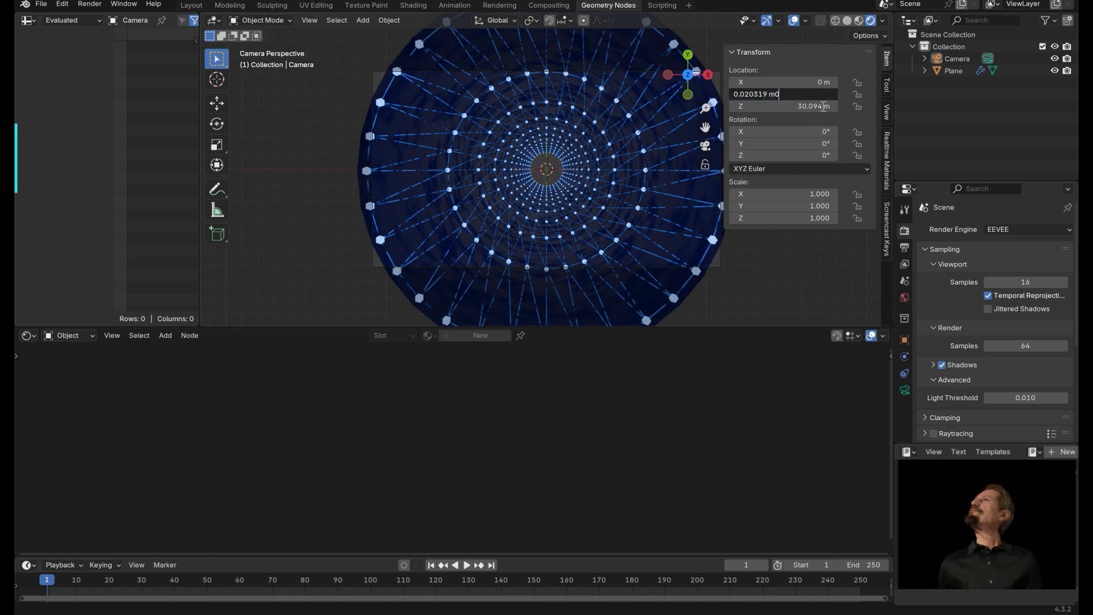
type("0")
key("Tab")
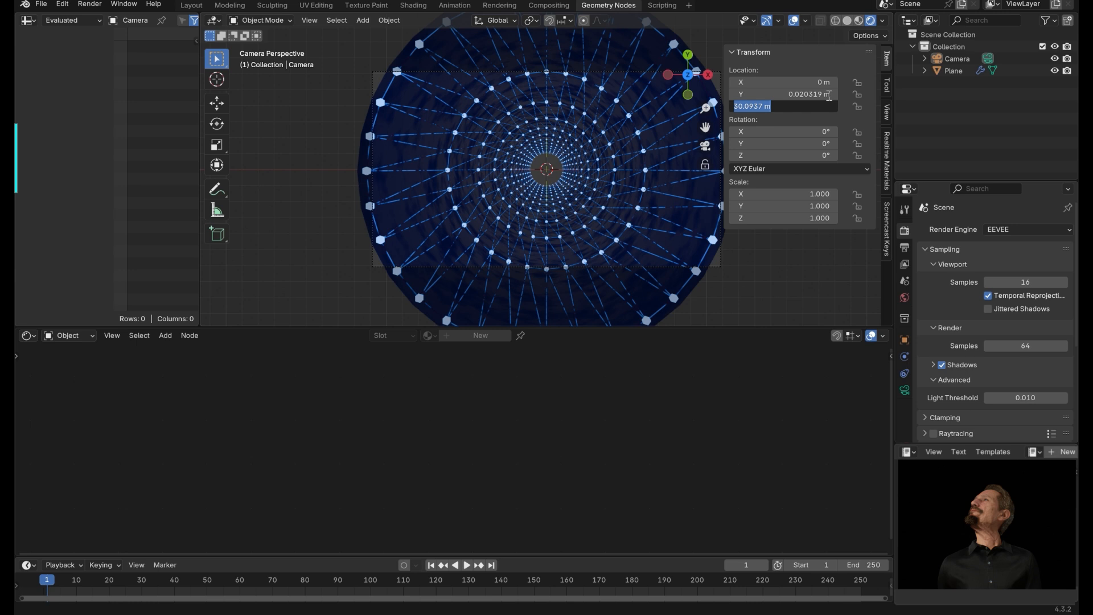
type("30")
key("Return")
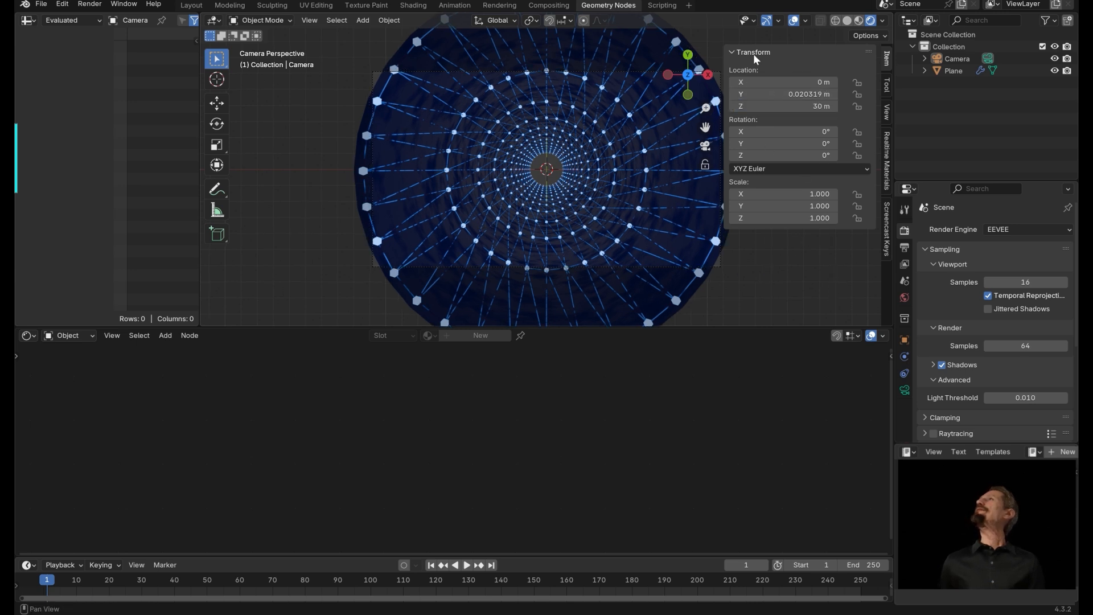
left_click_drag(726, 53, 789, 56)
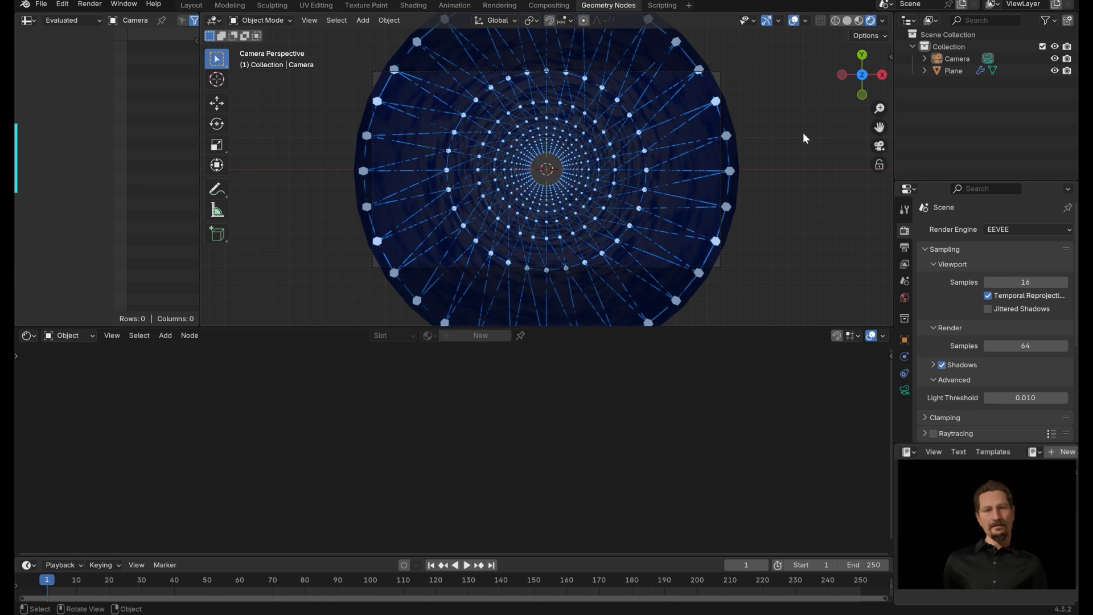
Enable the camera's viewport display passepartout at 1.000.
left_click(486, 271)
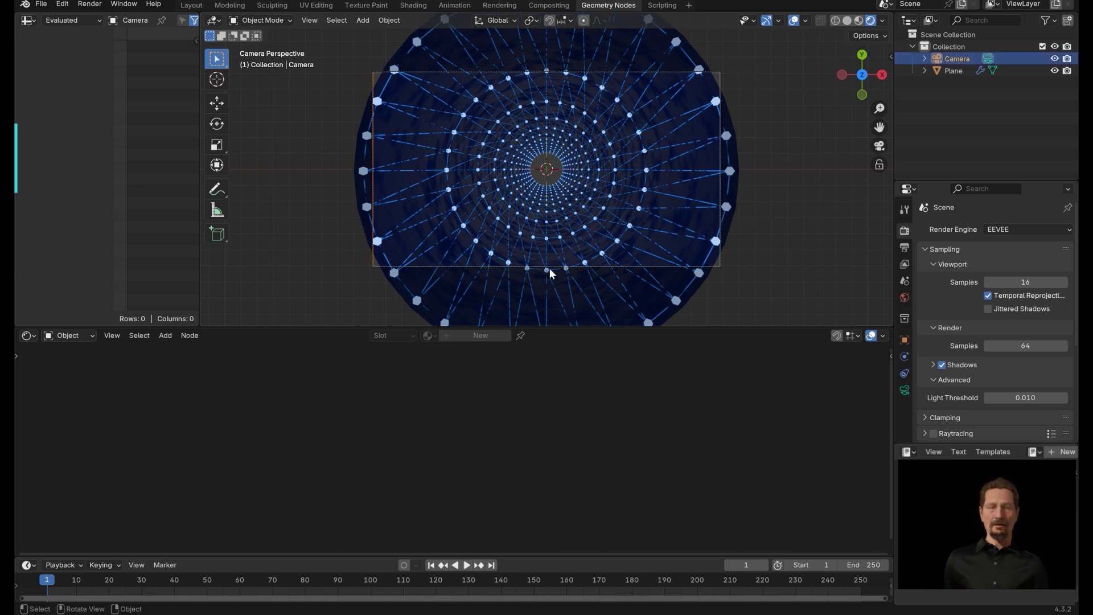
left_click(905, 390)
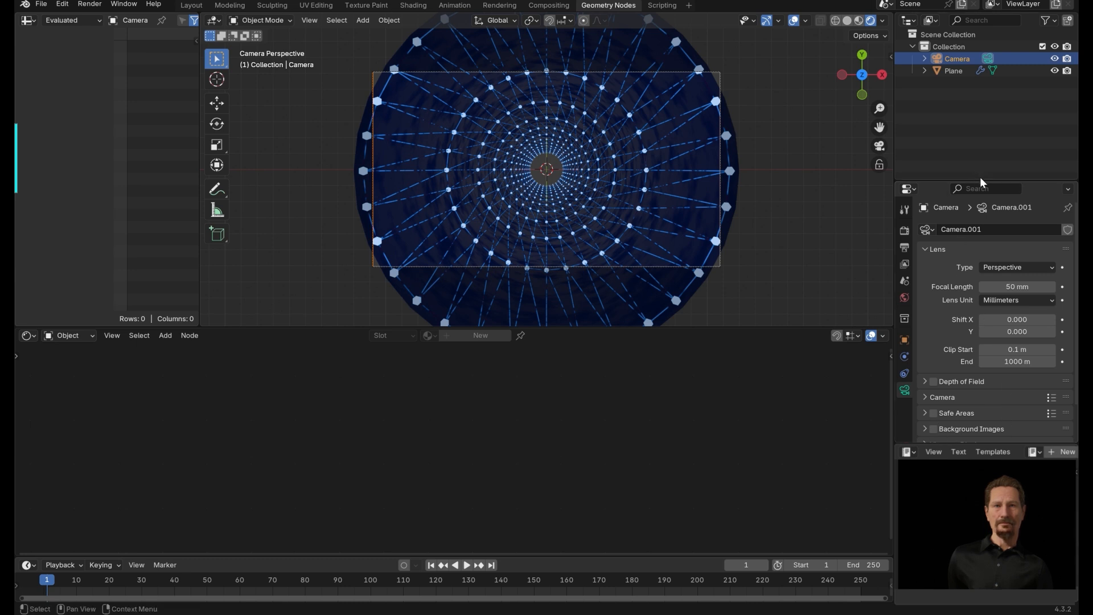
left_click_drag(980, 181, 980, 90)
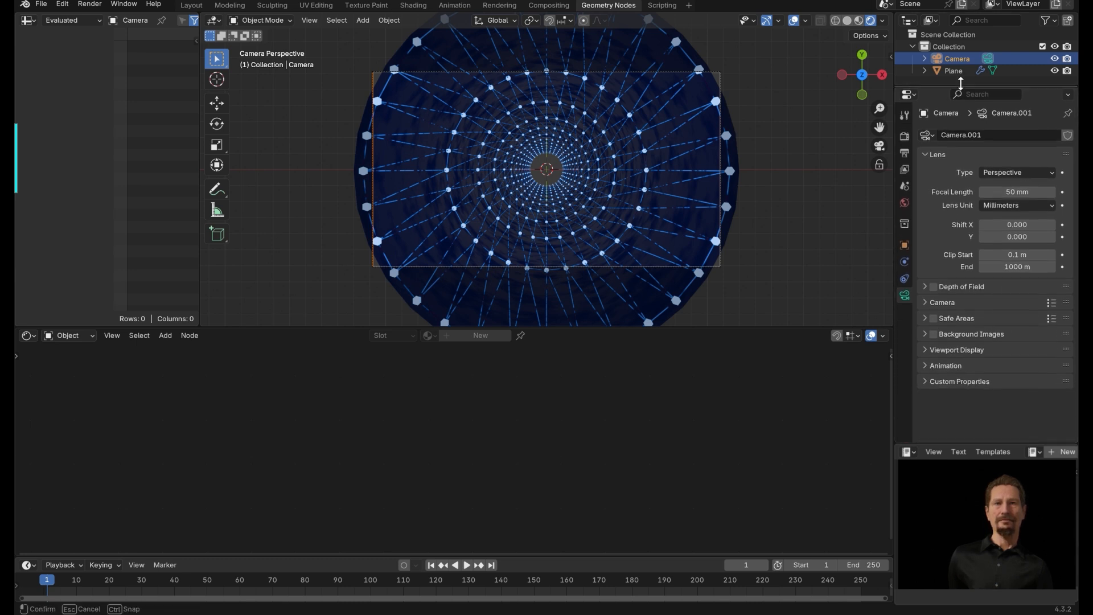
left_click(929, 352)
left_click_drag(1023, 439, 1056, 438)
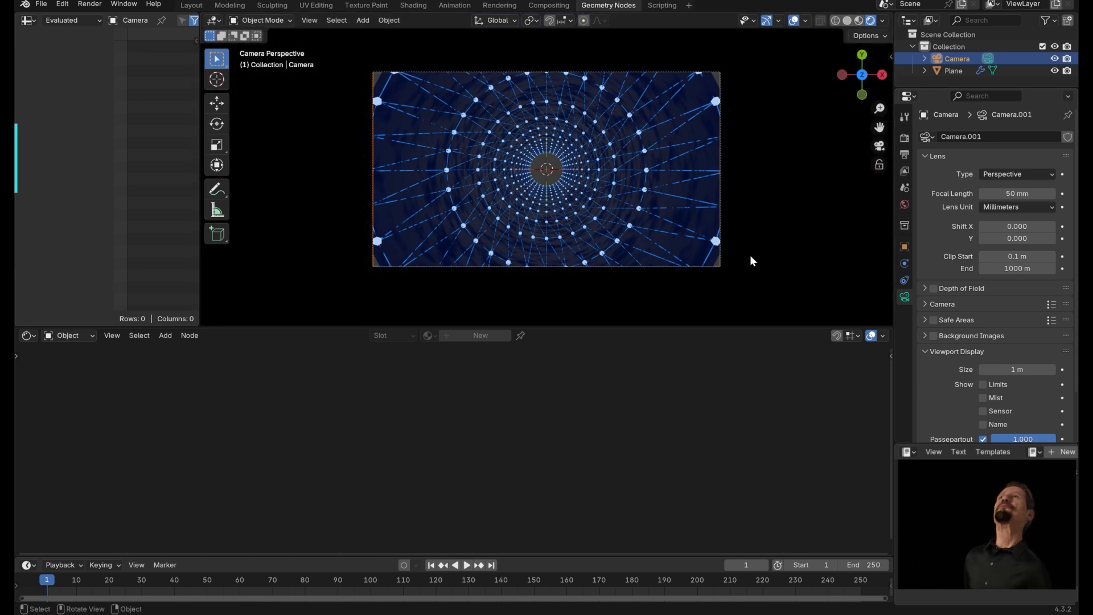
Save the blend file.
left_click_drag(951, 86, 945, 103)
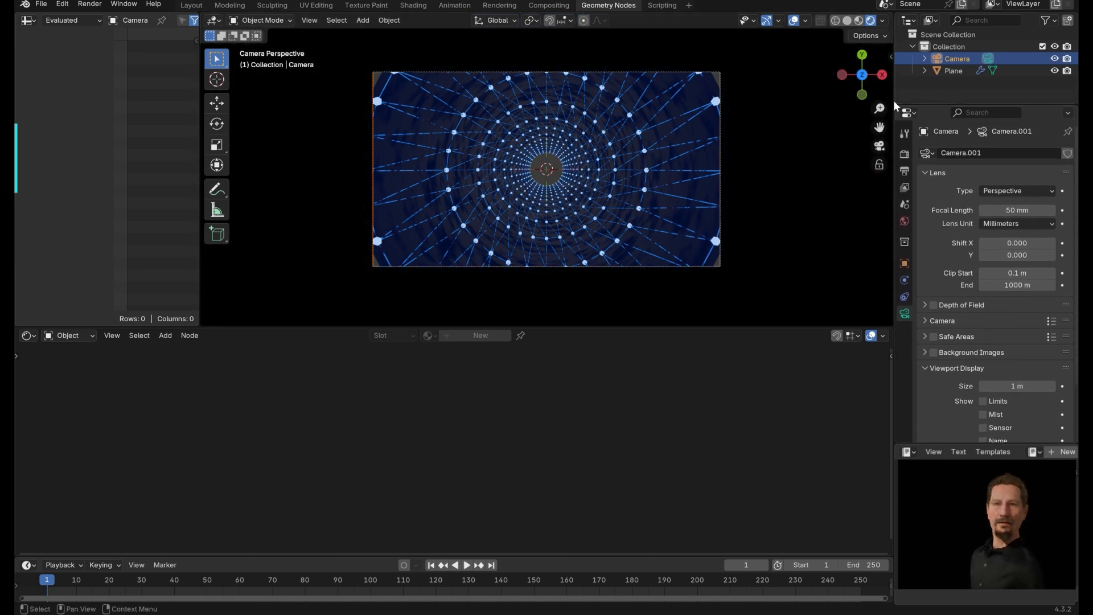
left_click(754, 280)
key("ctrl+s")
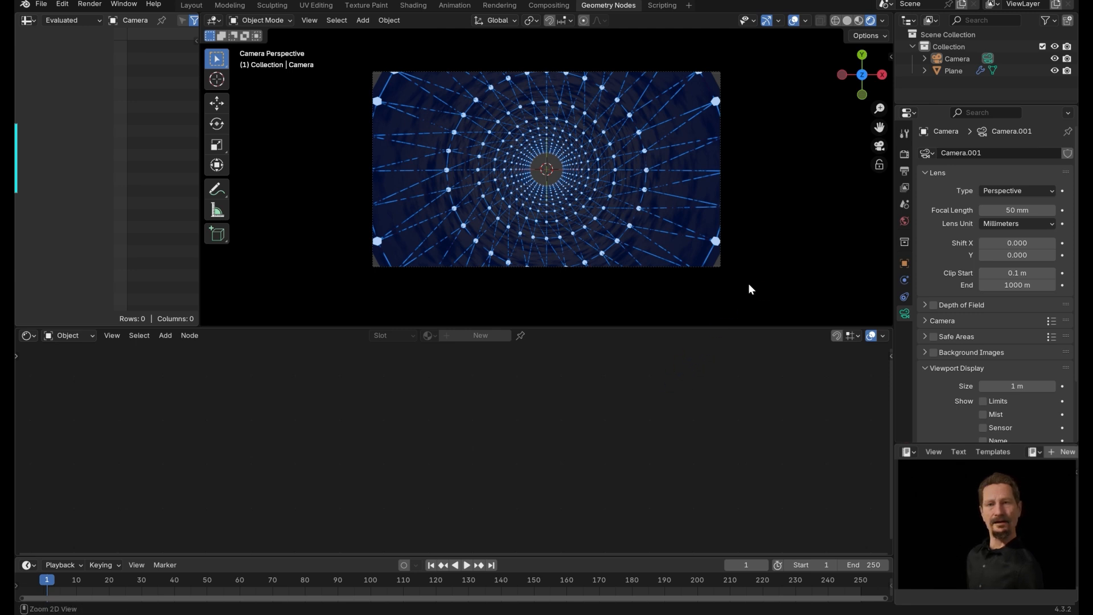
From the right view, move the camera down about 3 m along Z.
middle_click_drag(748, 282, 553, 313)
left_click_drag(578, 329, 572, 420)
middle_click_drag(634, 248, 608, 263)
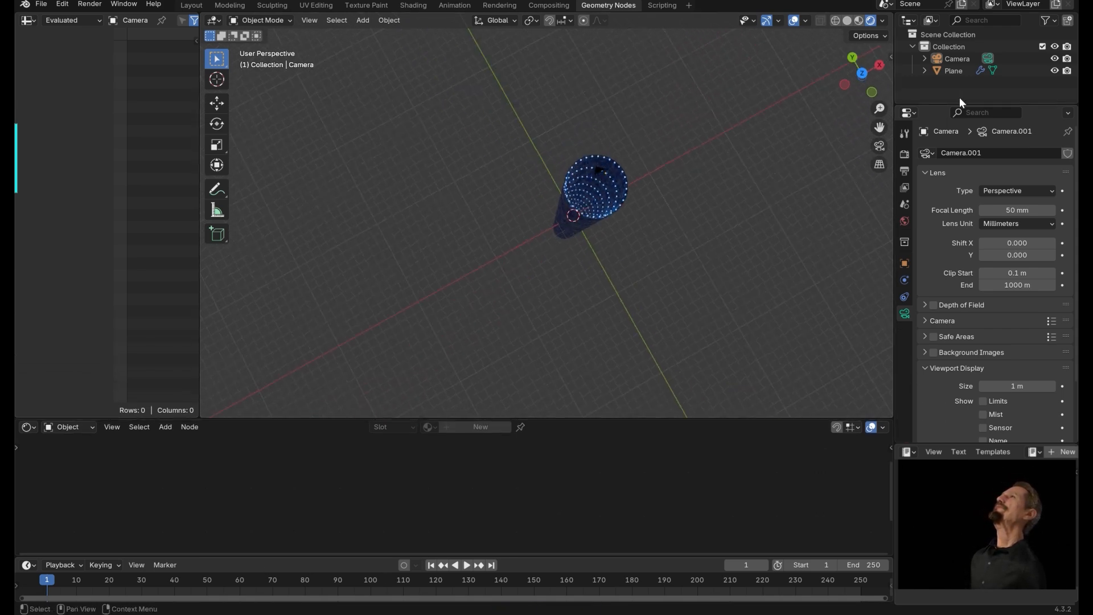
left_click(964, 60)
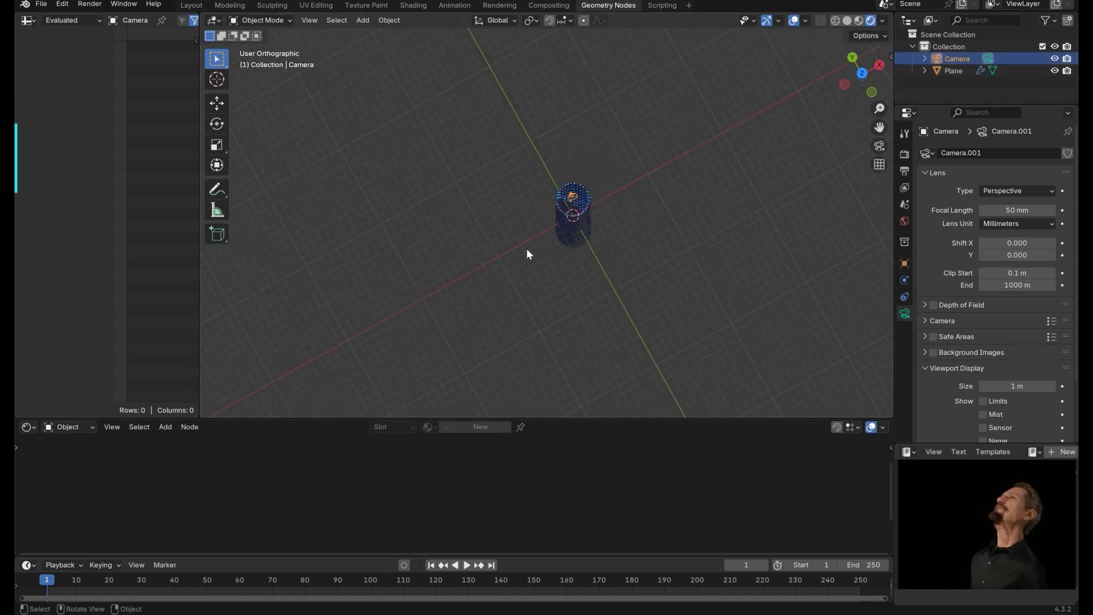
key("KP_3")
middle_click_drag(559, 185, 508, 330, "shift")
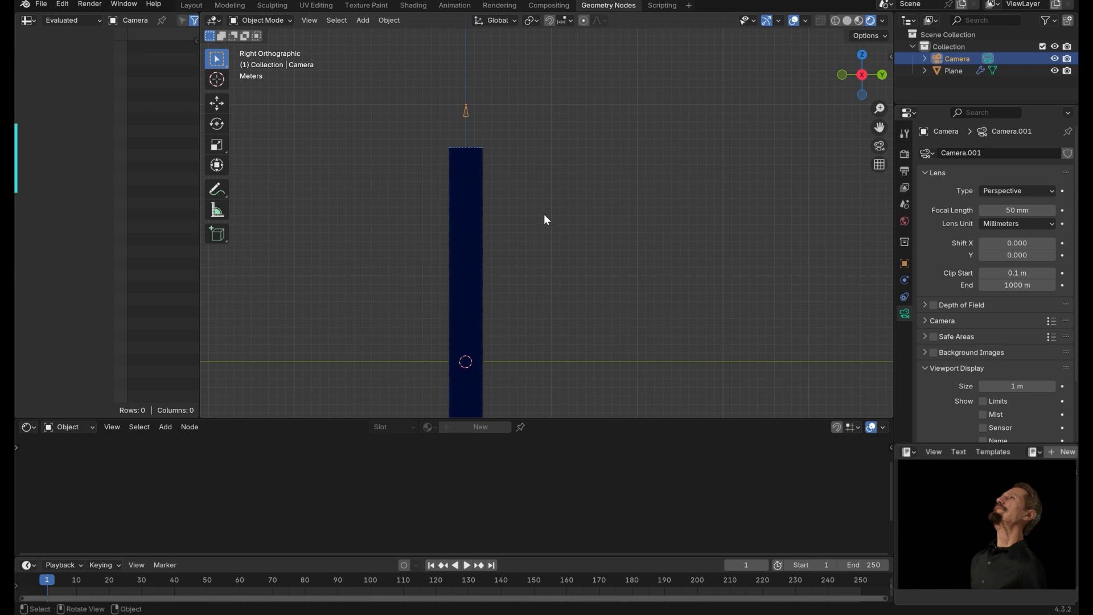
middle_click_drag(593, 146, 656, 104, "ctrl")
middle_click_drag(486, 138, 687, 236, "shift")
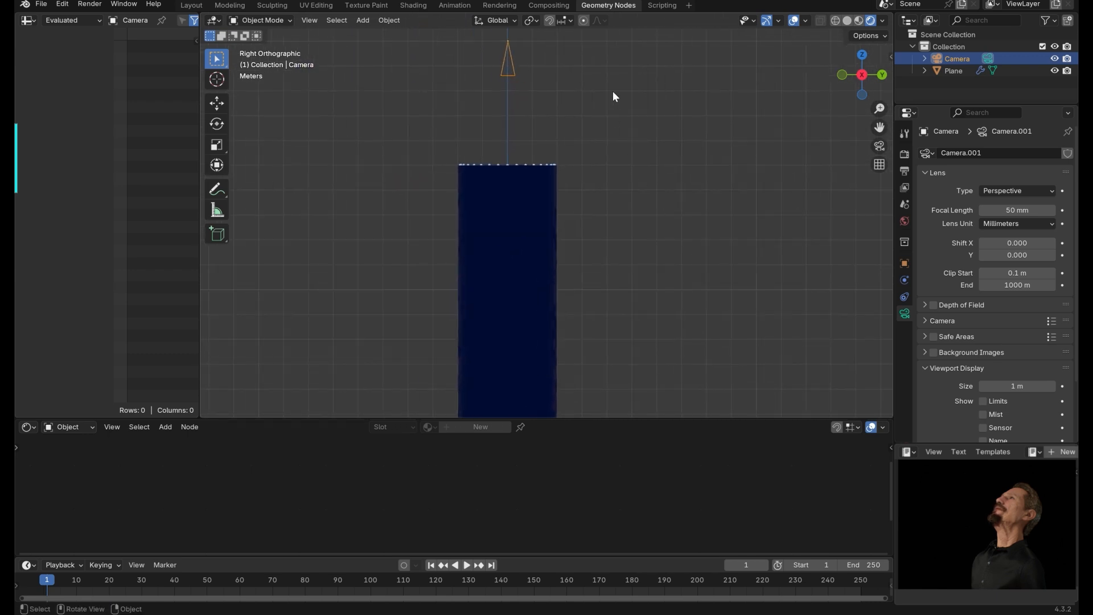
key("g")
key("z")
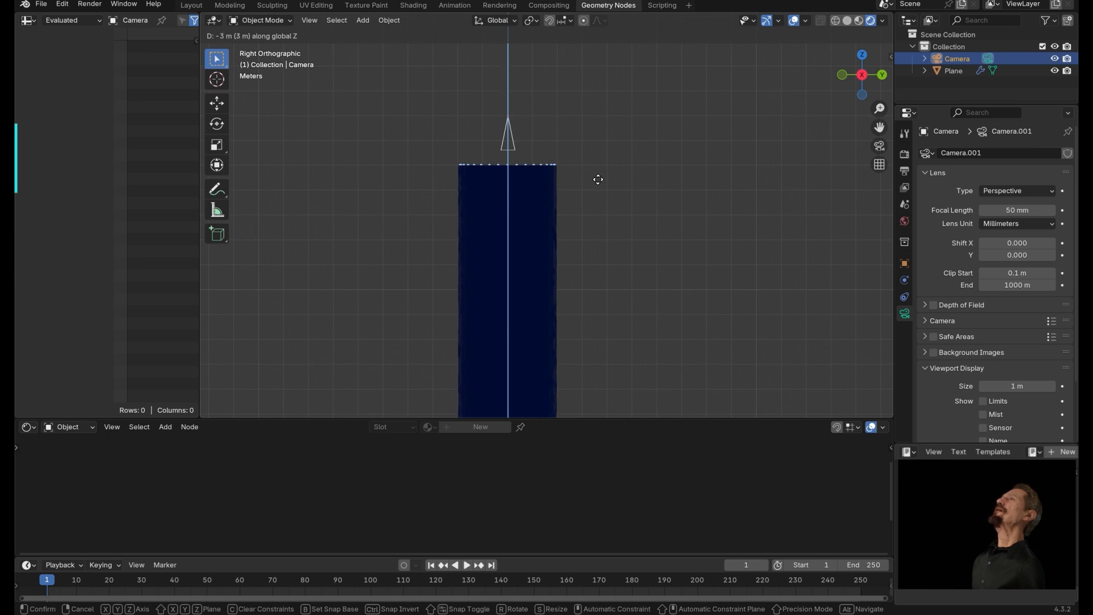
left_click(588, 215)
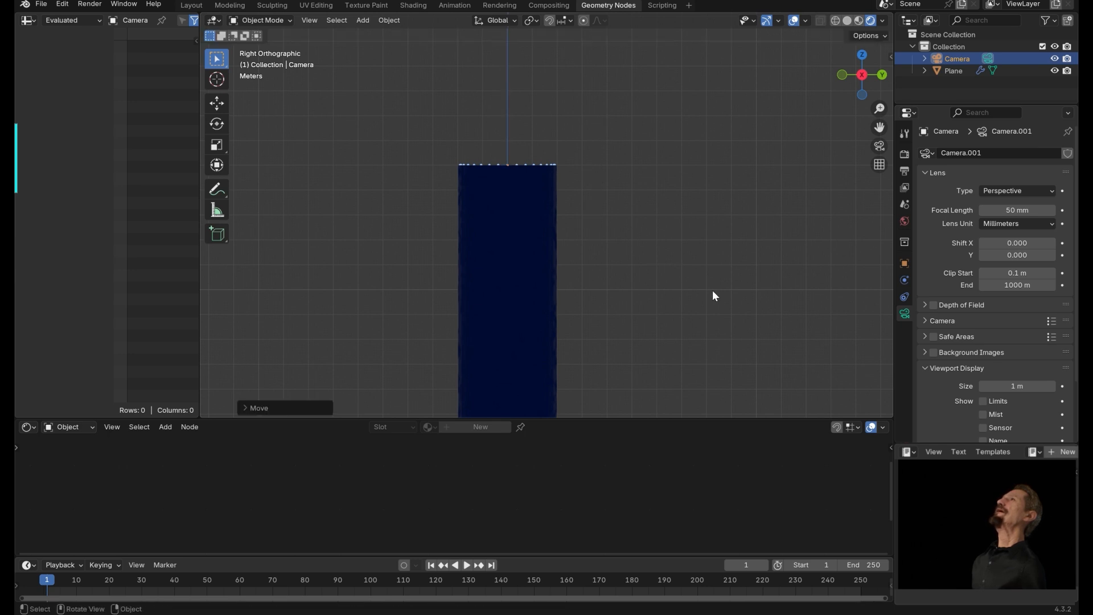
Switch the viewport to wireframe shading to inspect the camera inside the cylinder.
left_click(834, 22)
middle_click_drag(618, 289, 647, 180, "shift")
middle_click_drag(678, 250, 606, 323, "ctrl")
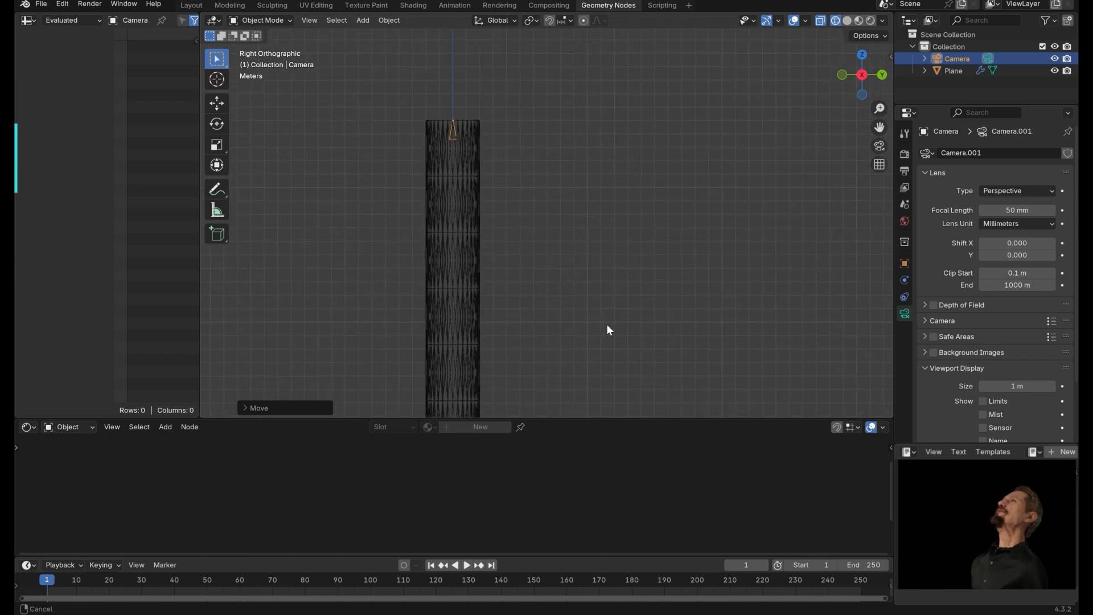
Enlarge the timeline and set the scene's end frame to 500.
left_click(889, 56)
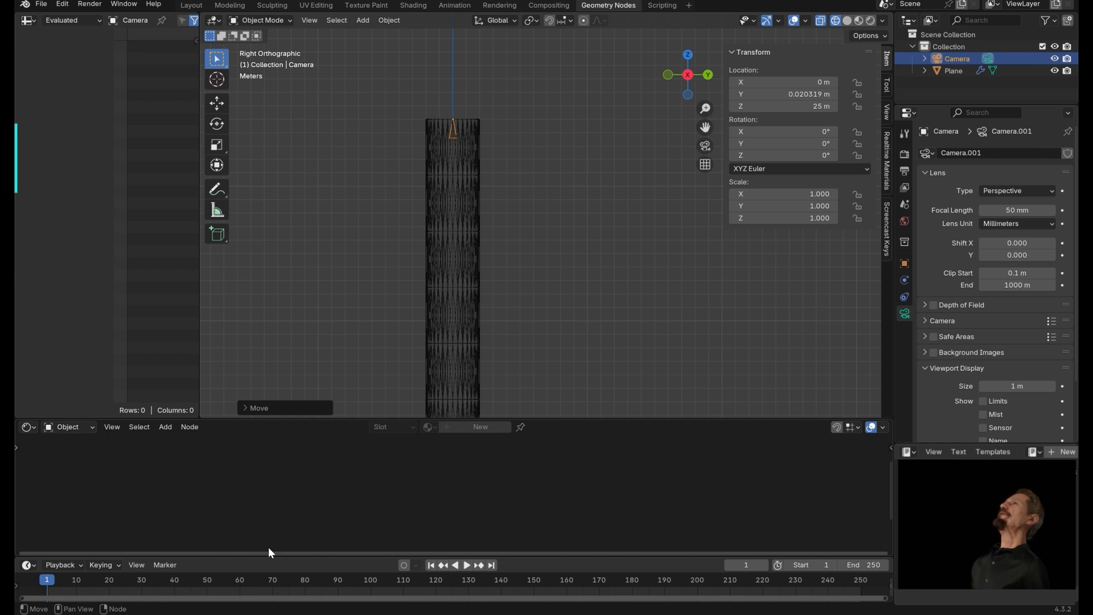
left_click_drag(310, 552, 331, 520)
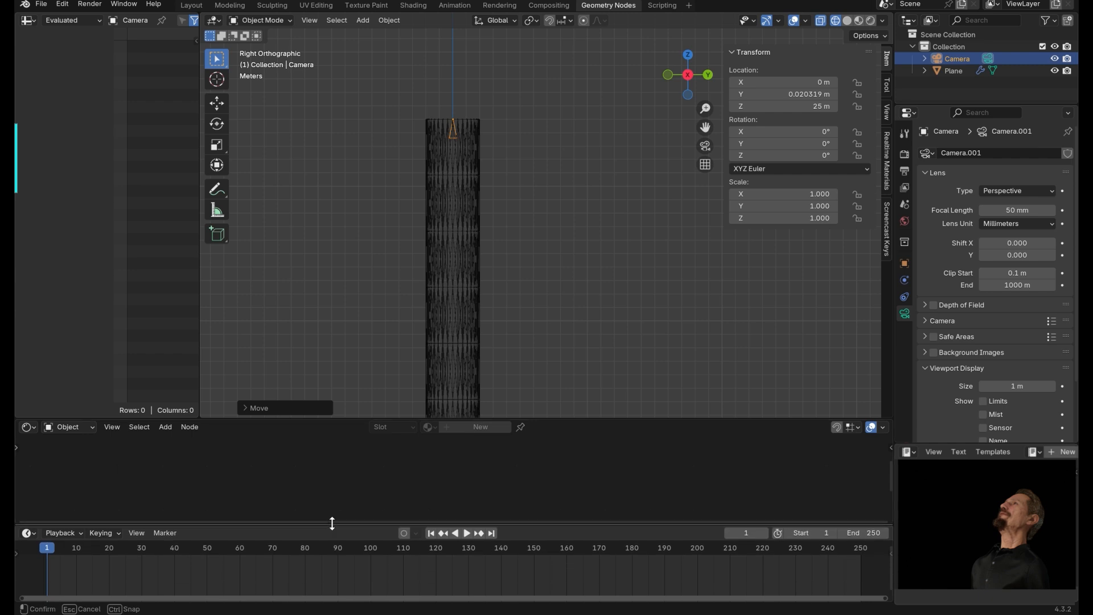
left_click(857, 548)
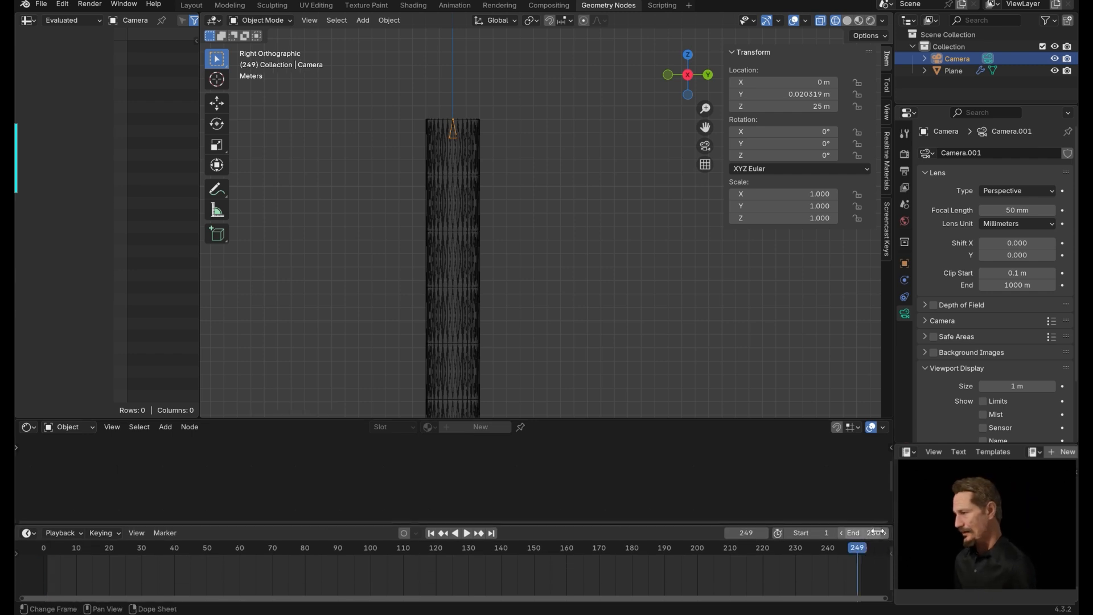
left_click(856, 532)
type("5")
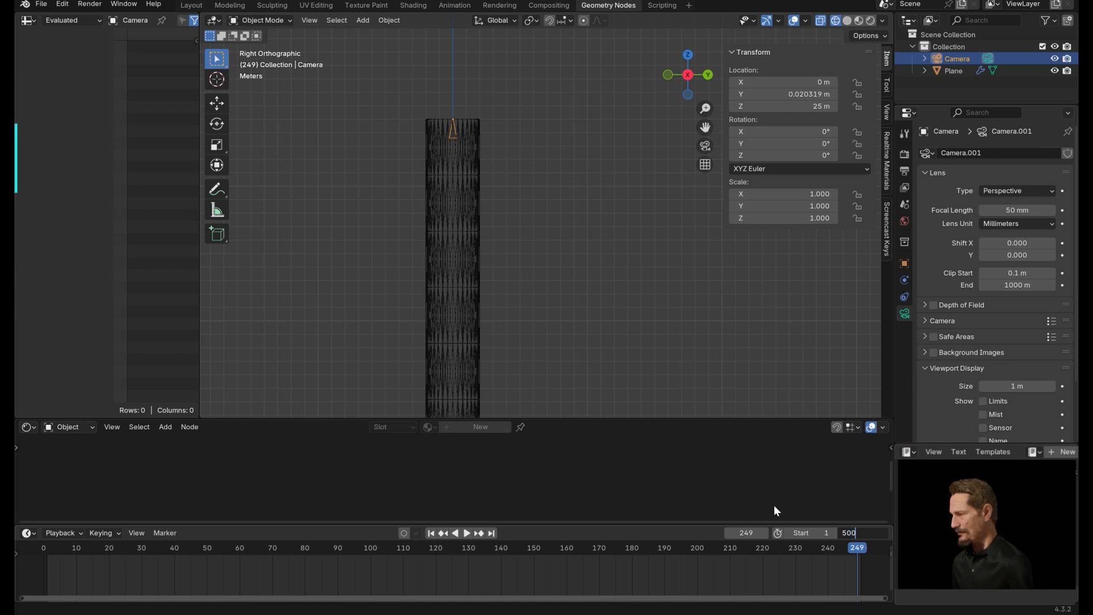
key("Return")
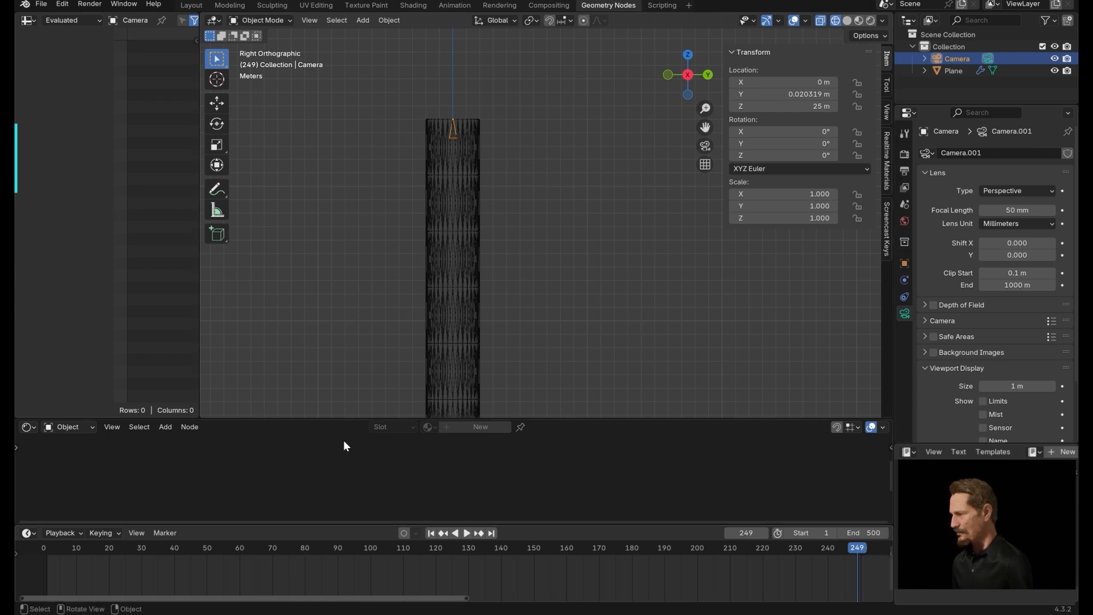
At frame 0, insert a location keyframe for the camera at its current position.
left_click(431, 532)
left_click_drag(374, 521, 264, 511)
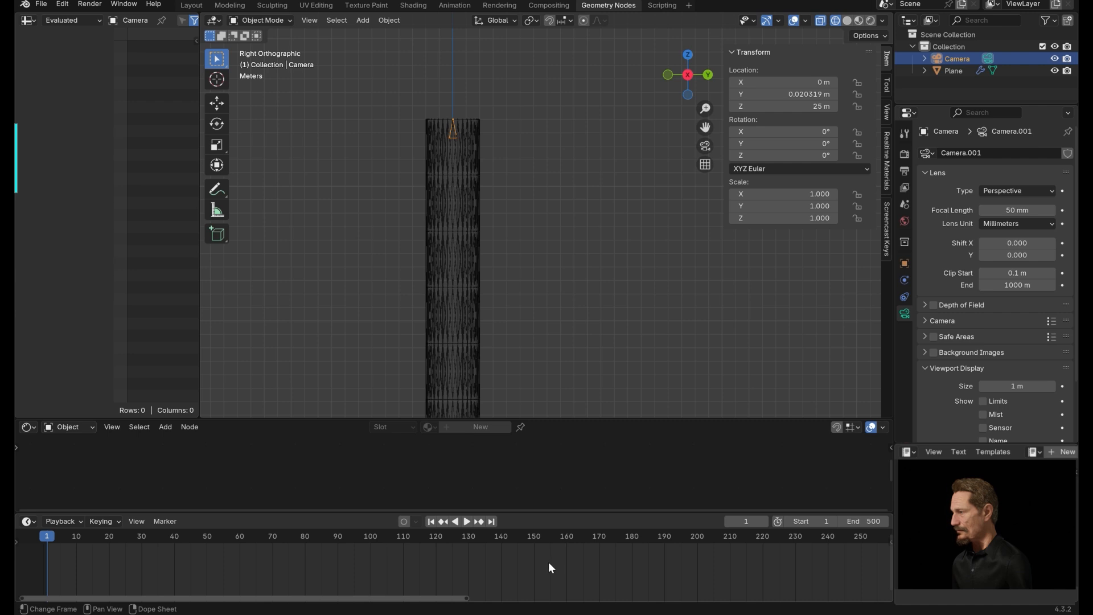
key("Left")
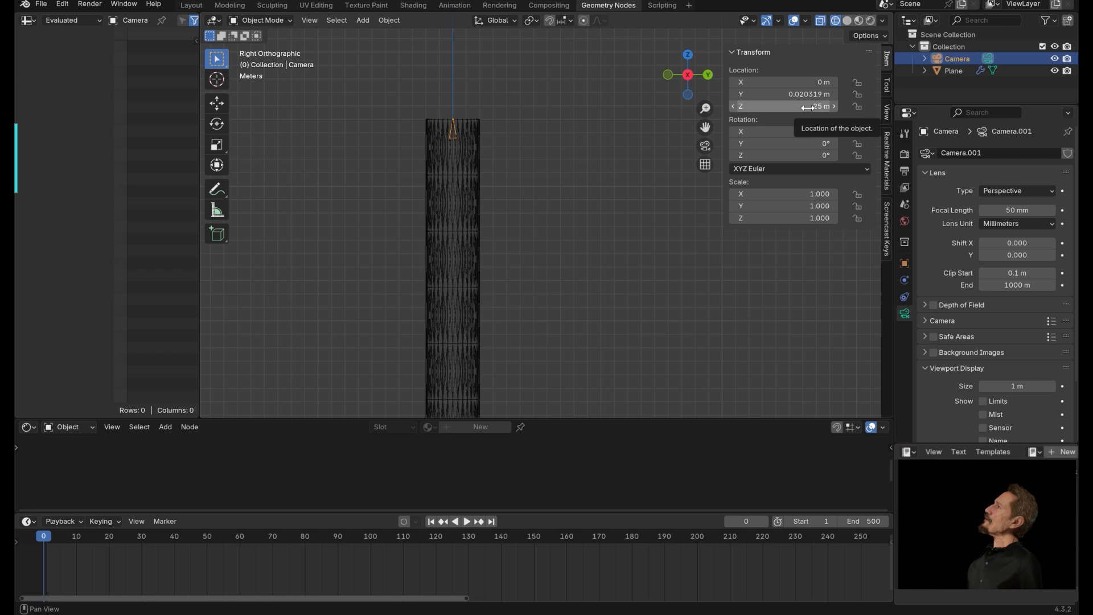
key("i")
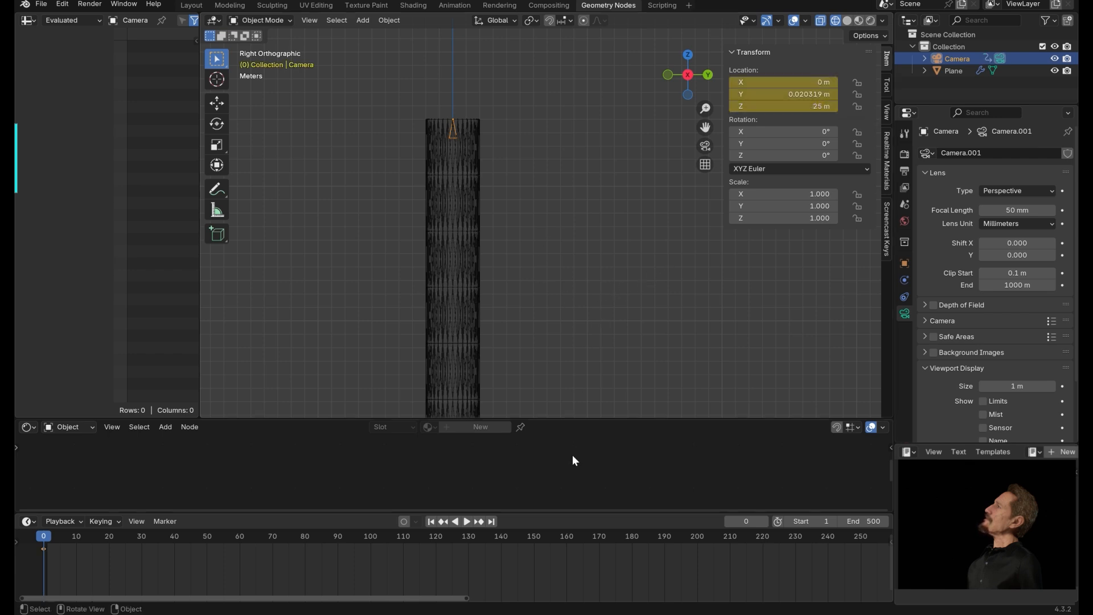
At frame 500, move the camera down along Z to -25 m and insert a location keyframe.
left_click(495, 520)
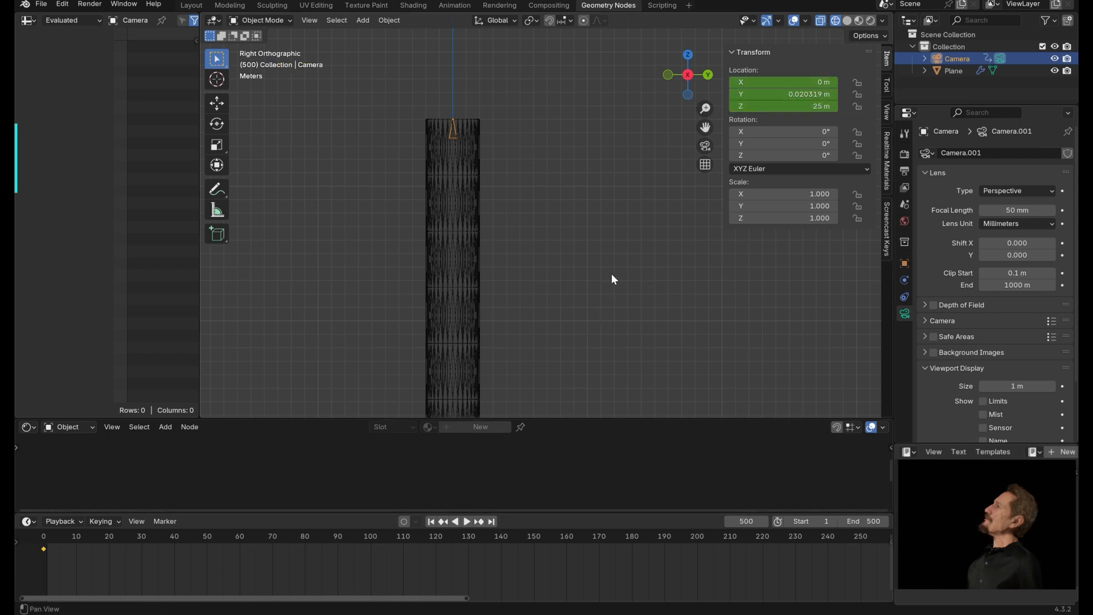
middle_click_drag(611, 274, 657, 135, "shift")
middle_click_drag(621, 224, 546, 188, "ctrl")
key("g")
key("z")
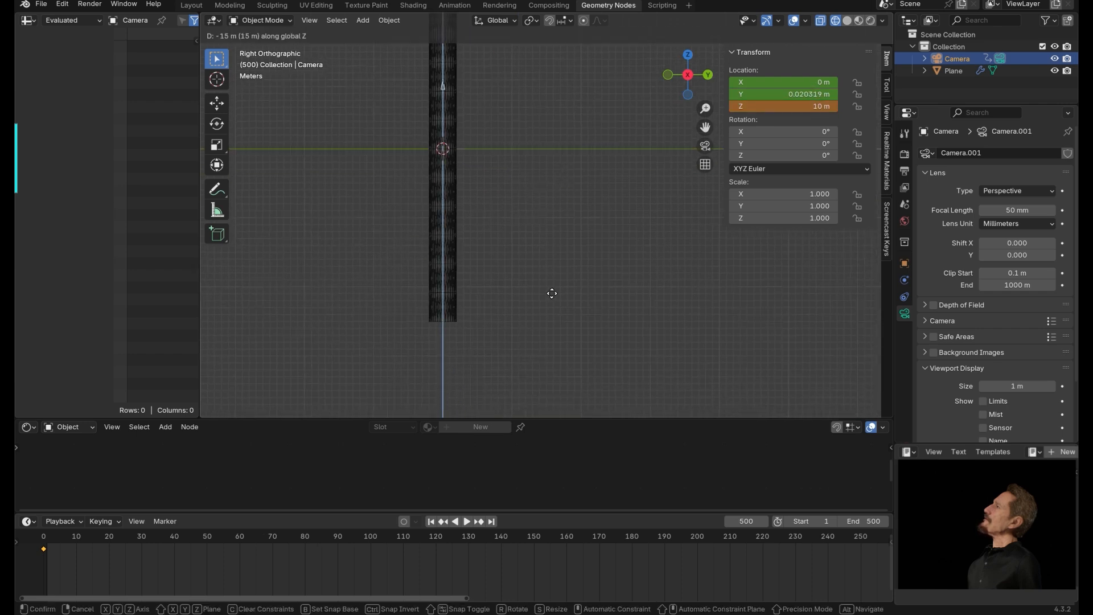
right_click(486, 96)
middle_click_drag(486, 96, 505, 74, "shift")
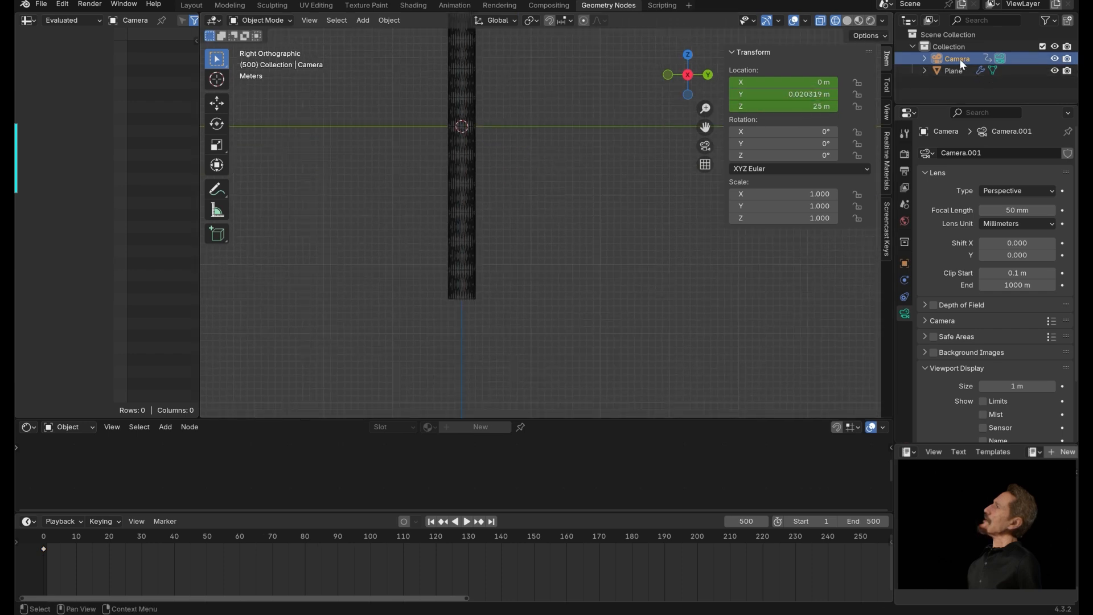
key("g")
key("z")
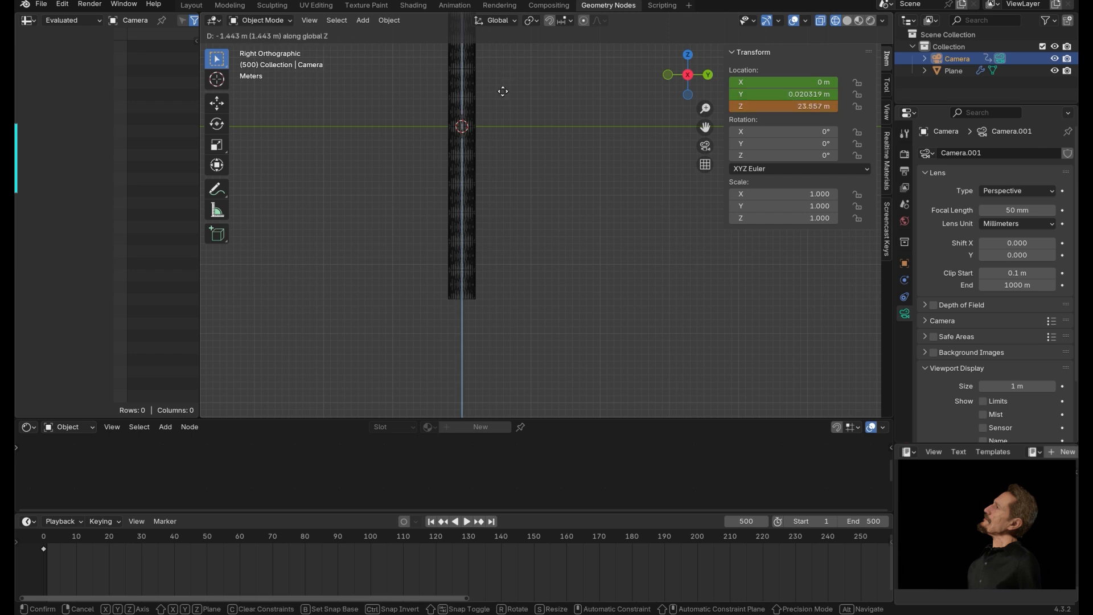
left_click(503, 408)
key("g")
key("z")
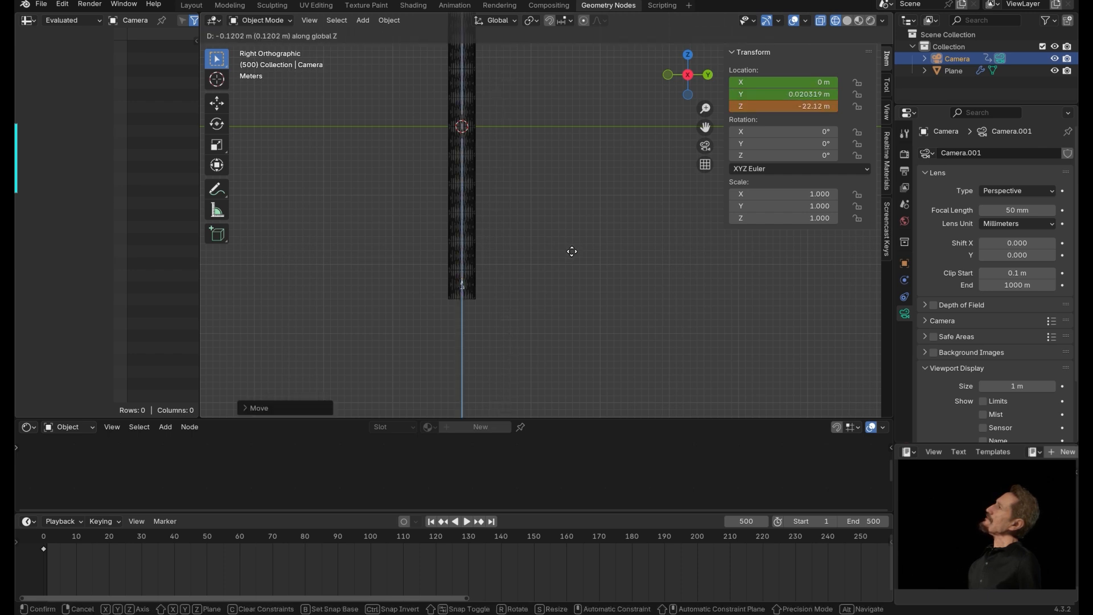
left_click(572, 285)
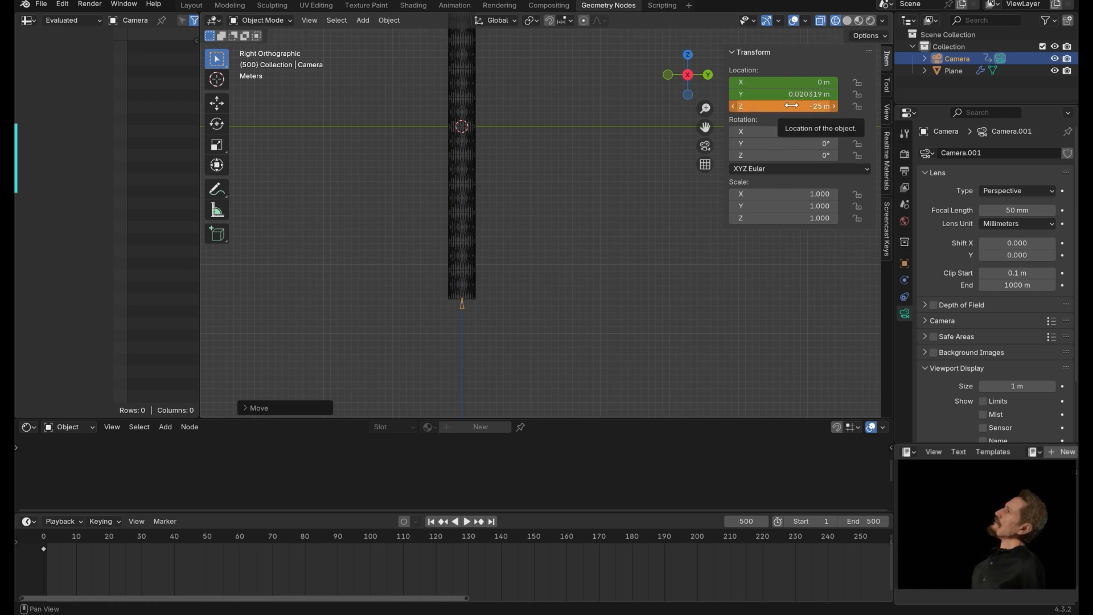
key("i")
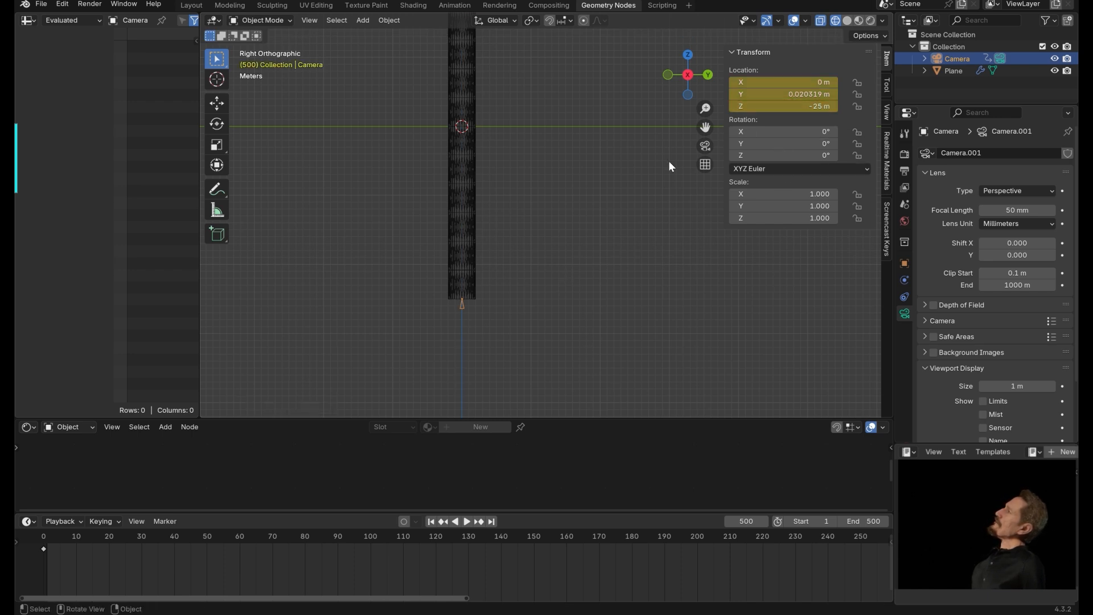
Play the camera animation from the start through the camera view.
left_click(431, 522)
key("space")
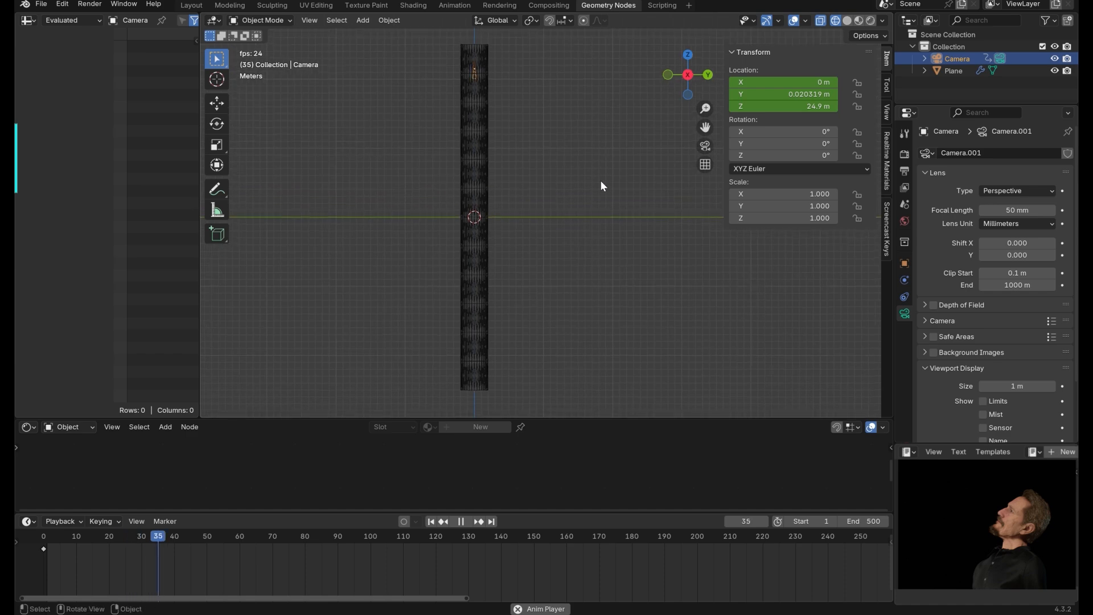
key("KP_0")
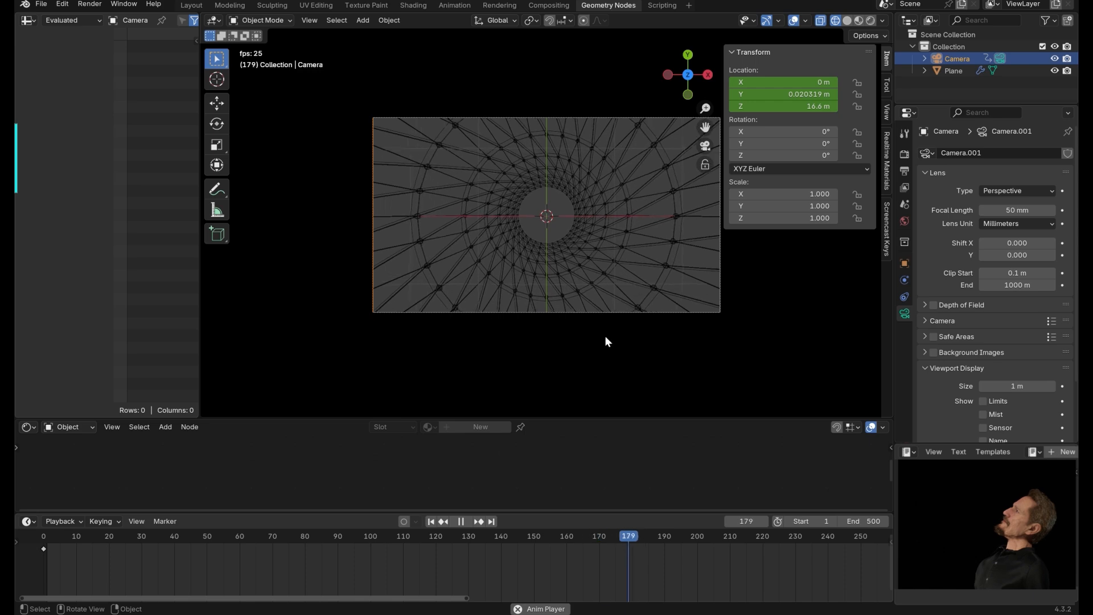
key("space")
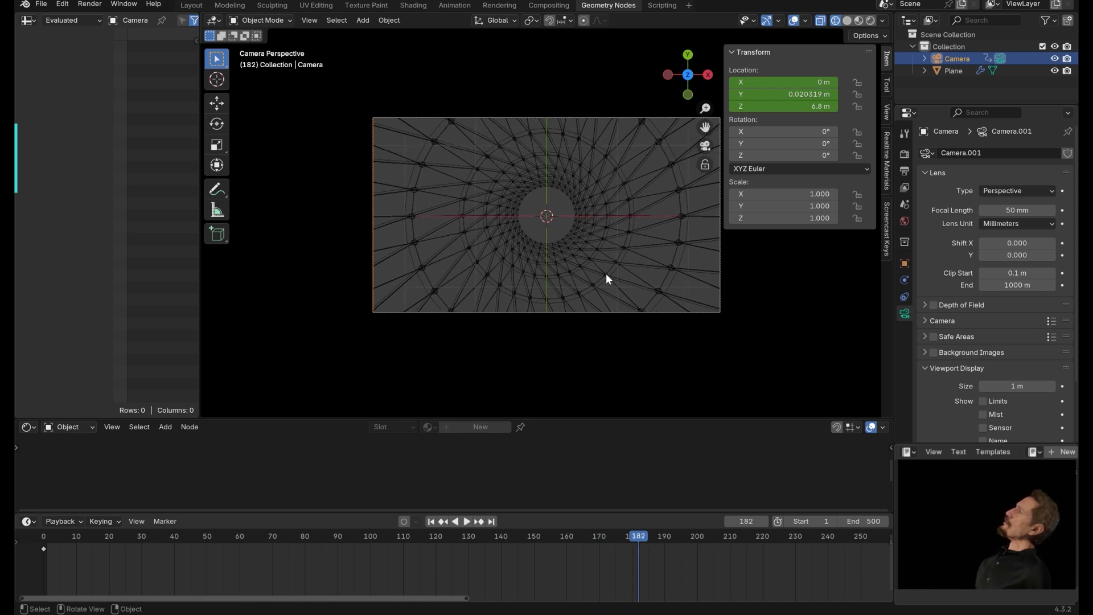
From the right view, duplicate the lattice cylinder and move the copy down 50 m along Z.
key("KP_3")
scroll(592, 273, "down", 3)
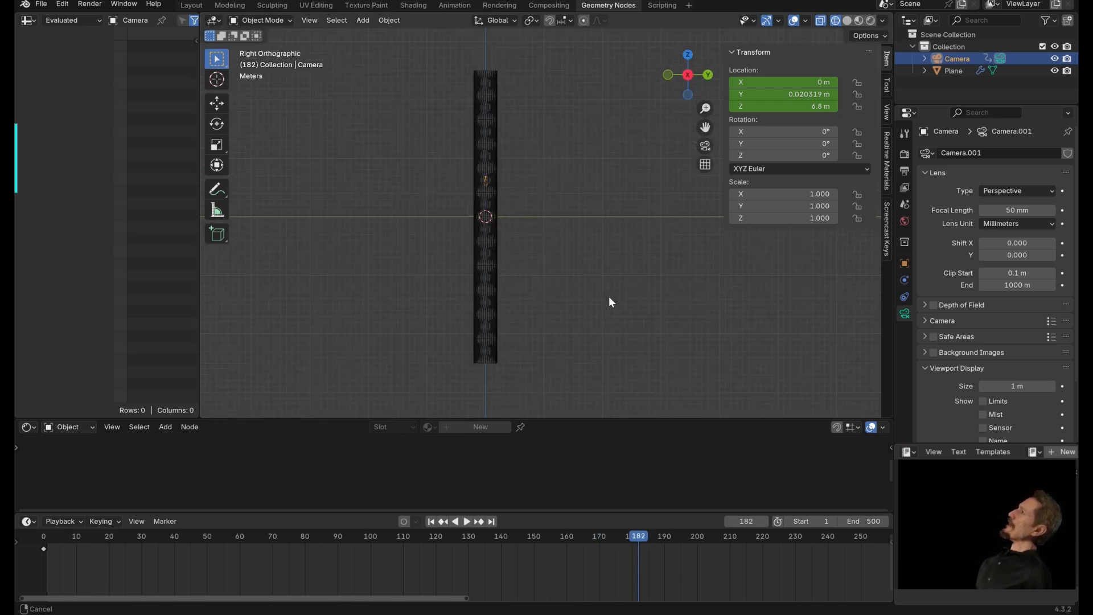
left_click(505, 124)
middle_click_drag(600, 196, 545, 160, "shift")
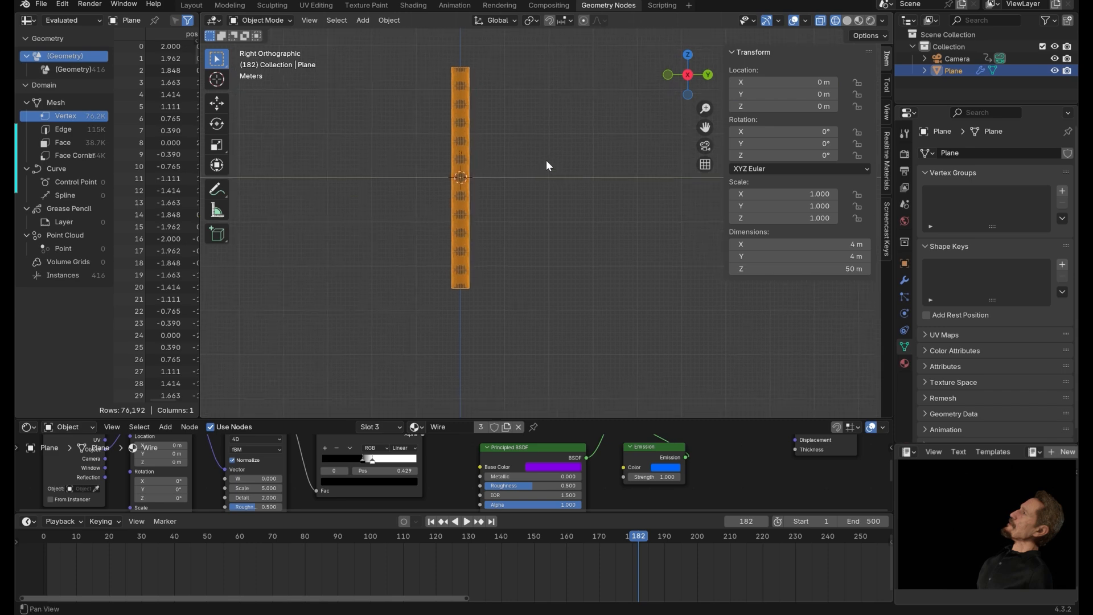
key("shift+d")
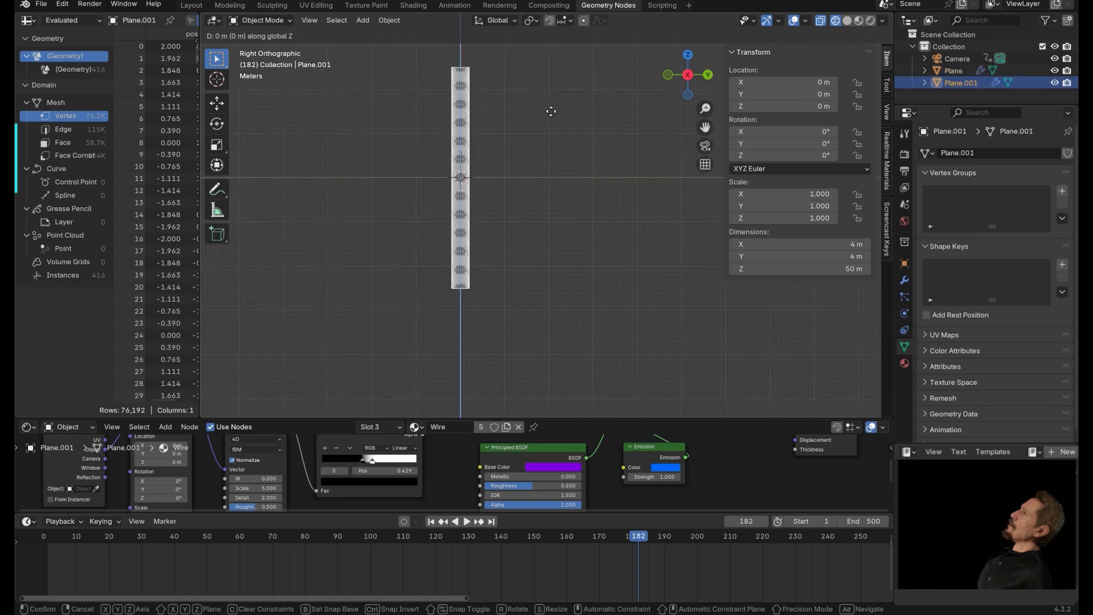
key("z")
left_click(535, 332)
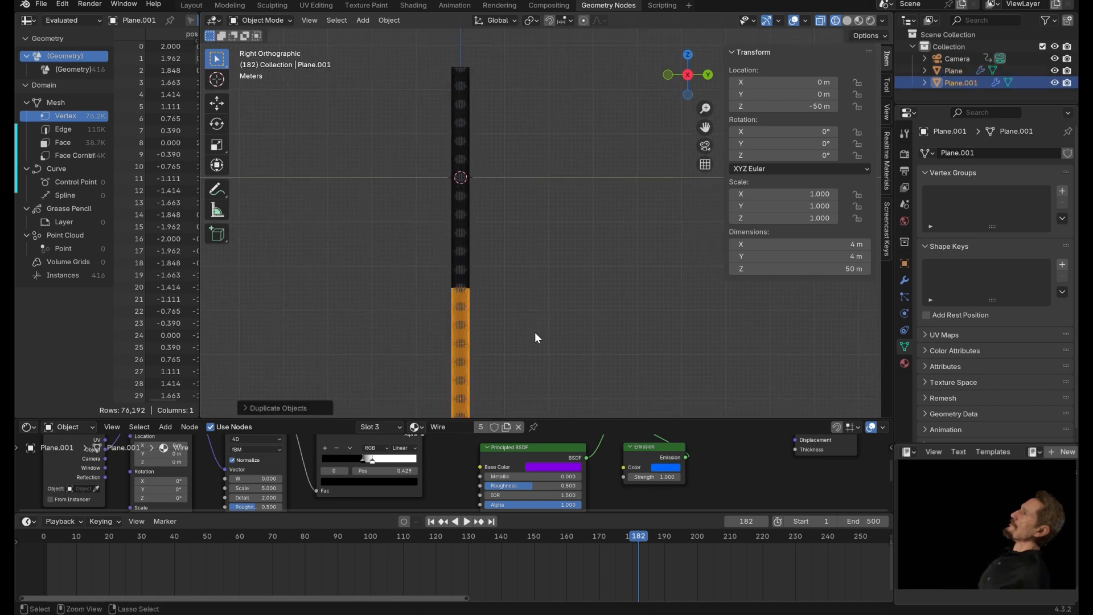
Repeat the duplicate to add another copy 50 m lower, and switch the viewport to solid shading.
key("shift+r")
middle_click_drag(554, 330, 688, 200)
middle_click_drag(430, 177, 541, 146)
left_click(846, 21)
middle_click_drag(561, 108, 439, 196)
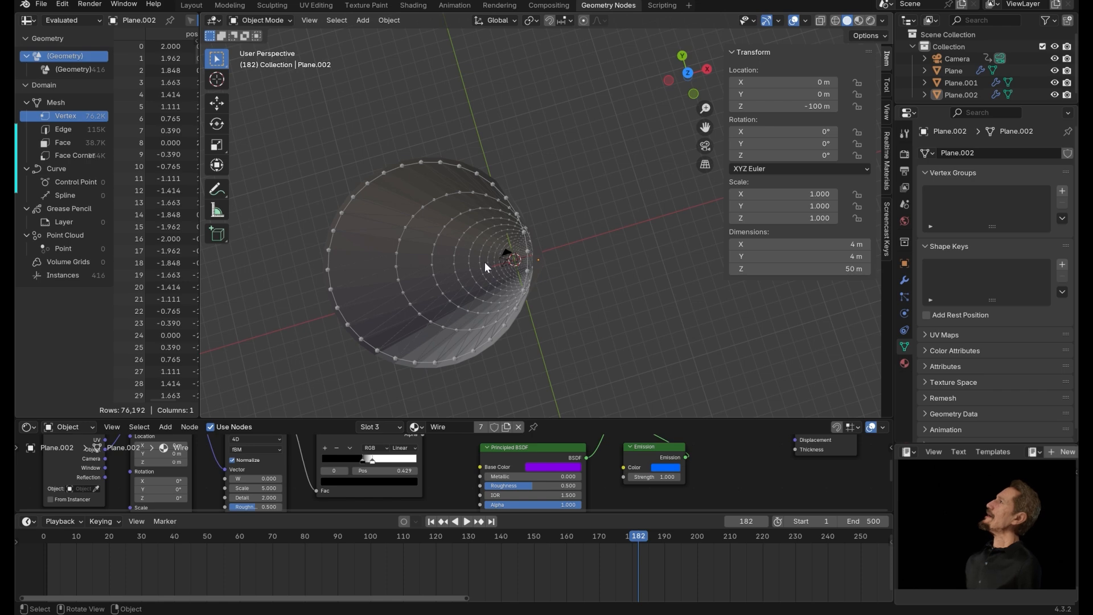
middle_click_drag(548, 246, 524, 292)
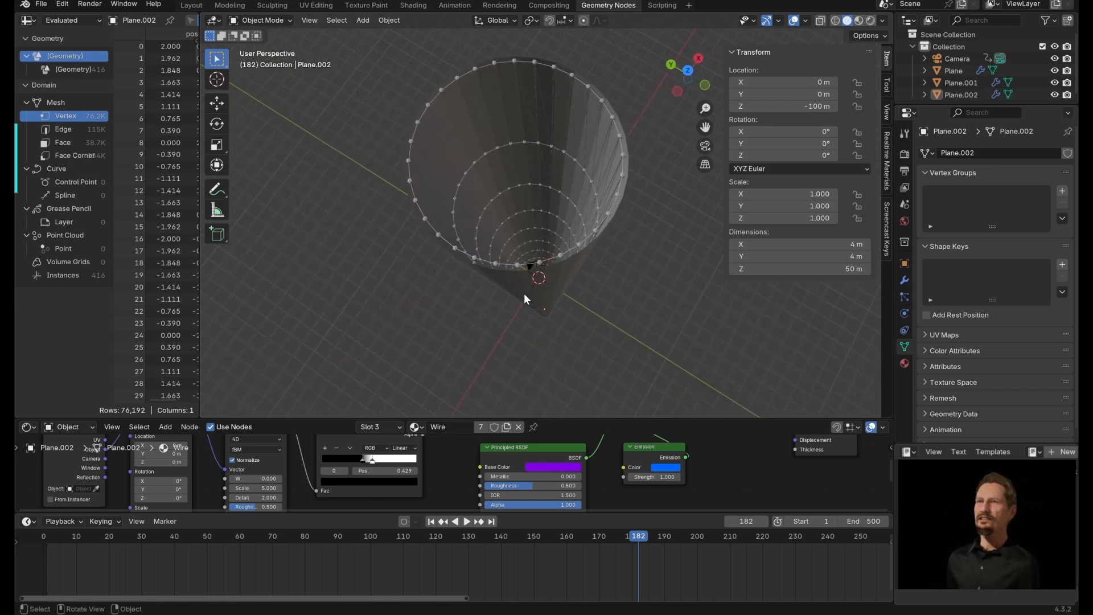
Select the original cylinder and open its node tree in an enlarged Geometry Node Editor.
left_click(515, 279)
left_click_drag(481, 421, 483, 189)
left_click(27, 195)
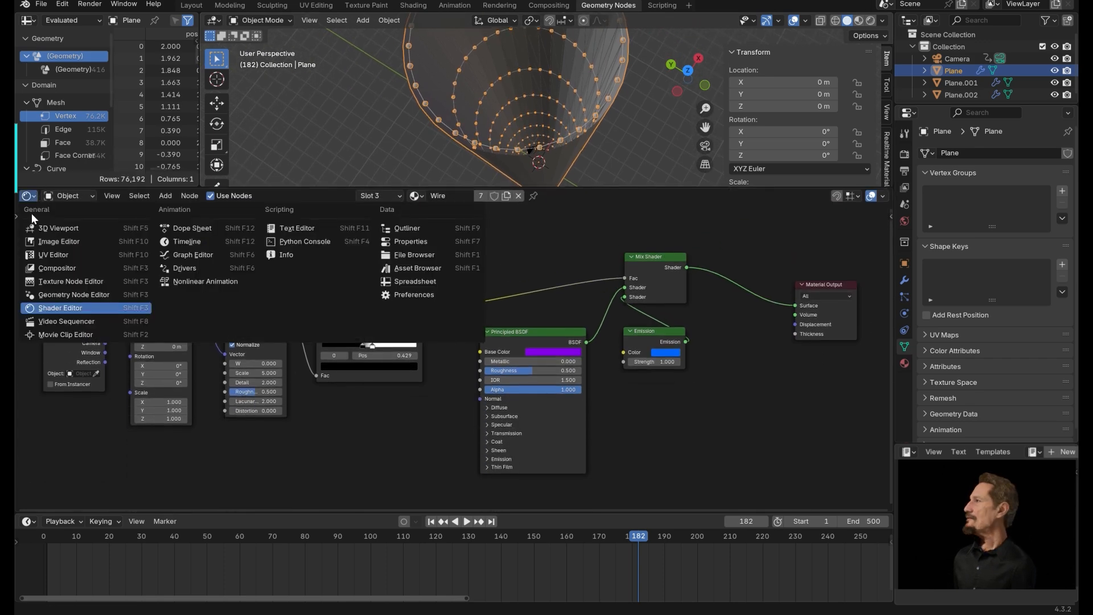
left_click(67, 295)
middle_click_drag(386, 299, 168, 394)
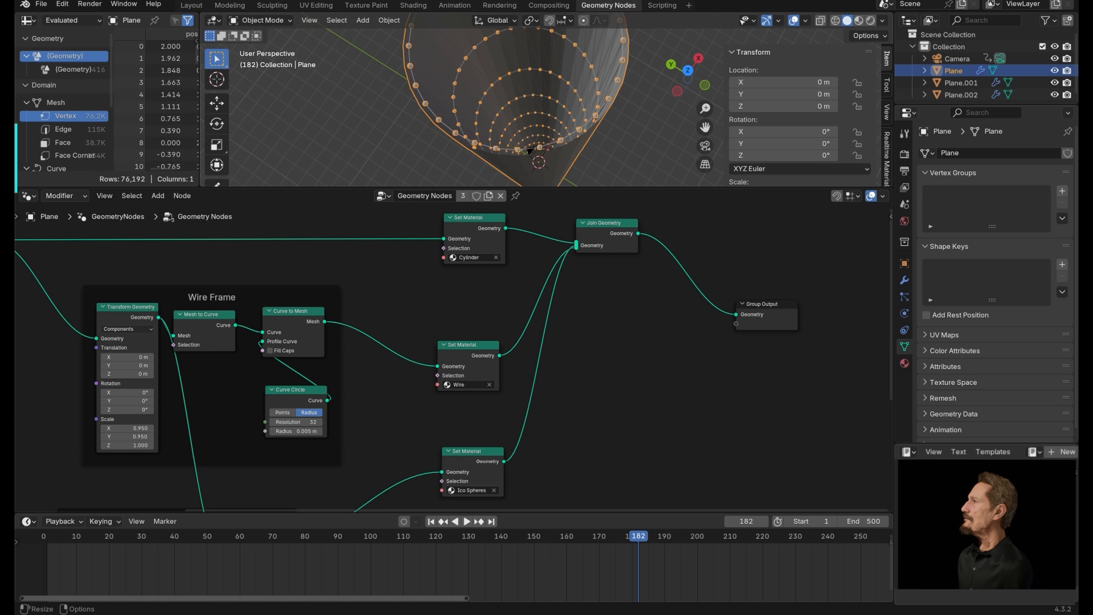
middle_click_drag(573, 356, 419, 389)
left_click_drag(638, 332, 738, 327)
left_click_drag(458, 258, 537, 240)
Insert a Transform Geometry node between the cylinder's Set Material and Join Geometry nodes, rearranging the nodes.
key("shift+a")
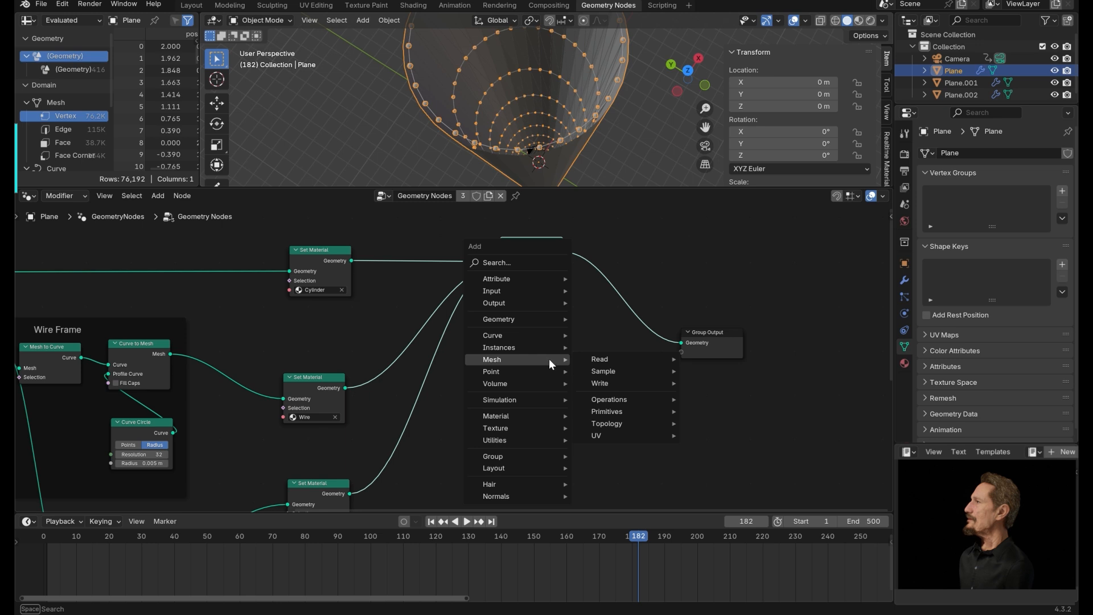
type("TR")
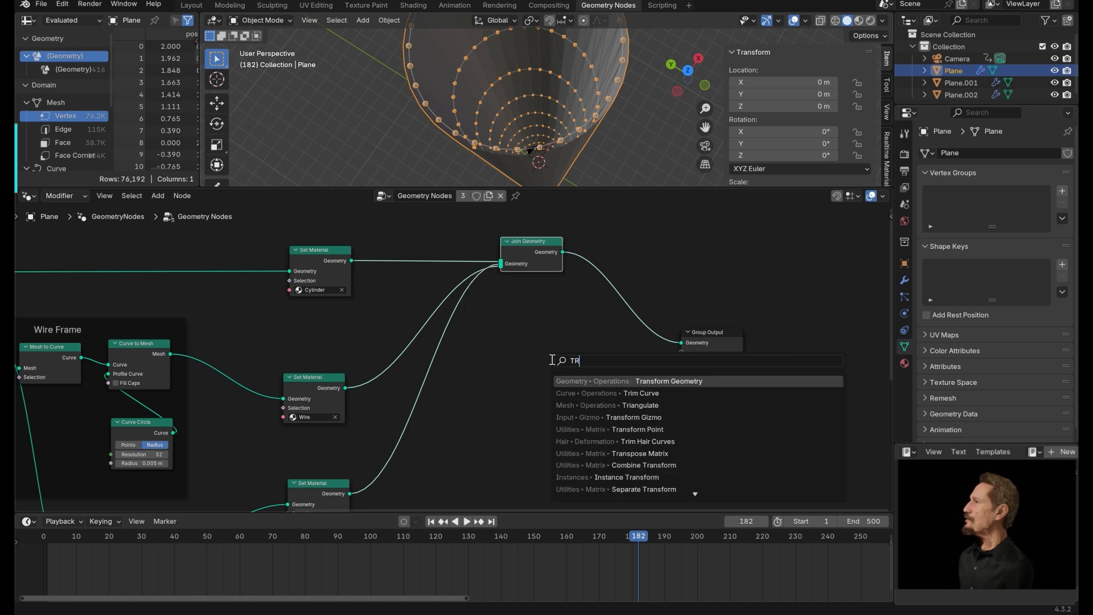
left_click(656, 381)
left_click(387, 233)
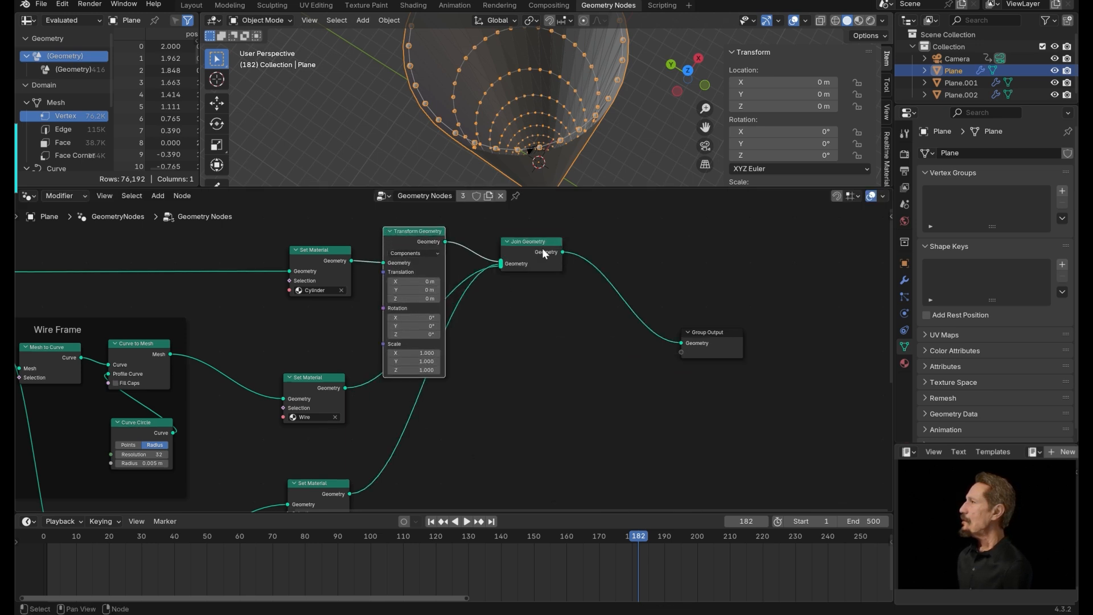
left_click_drag(542, 248, 633, 420)
left_click(706, 337)
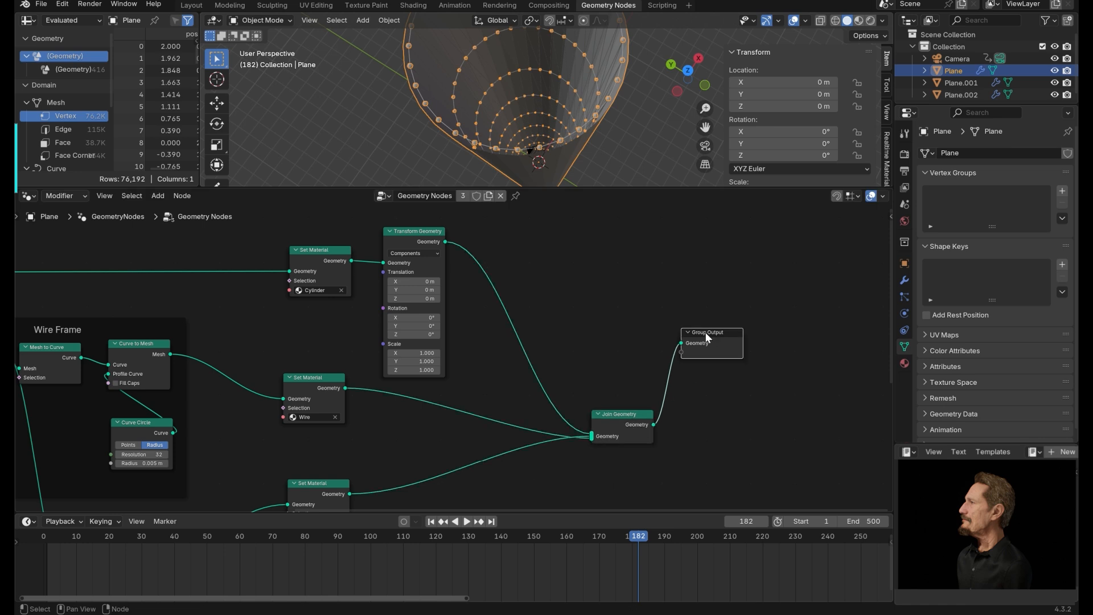
left_click_drag(706, 337, 785, 344)
left_click_drag(392, 241, 439, 241)
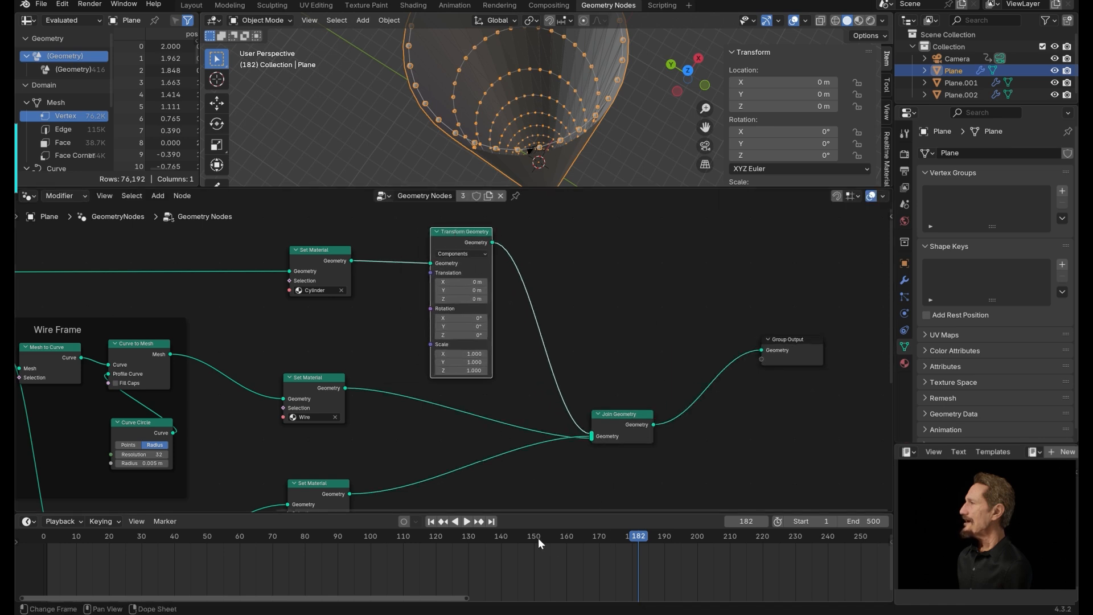
middle_click_drag(541, 294, 630, 324)
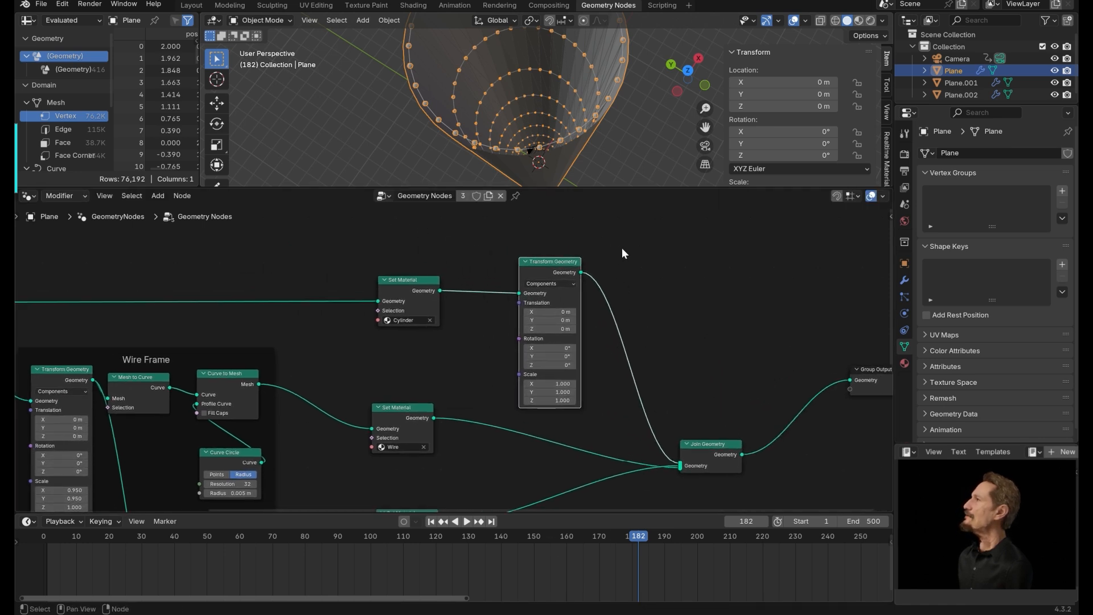
Keyframe the cylinder's Transform Geometry Z rotation at 0° on frame 0.
mouse_move(547, 365)
left_mouse_down()
mouse_move(673, 370)
mouse_move(500, 370)
mouse_move(529, 370)
left_mouse_up()
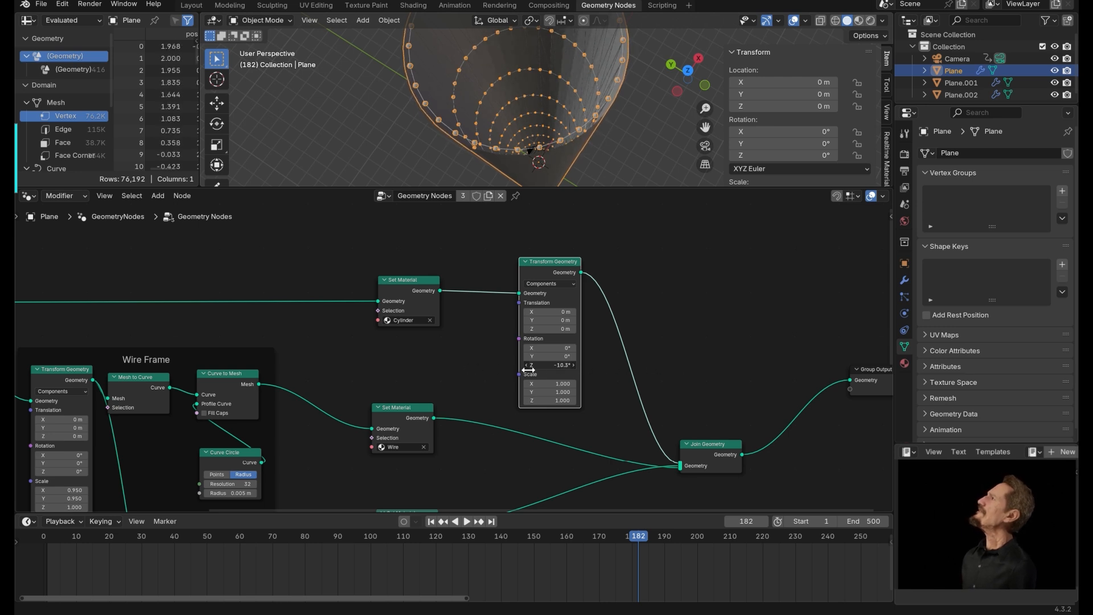
key("Escape")
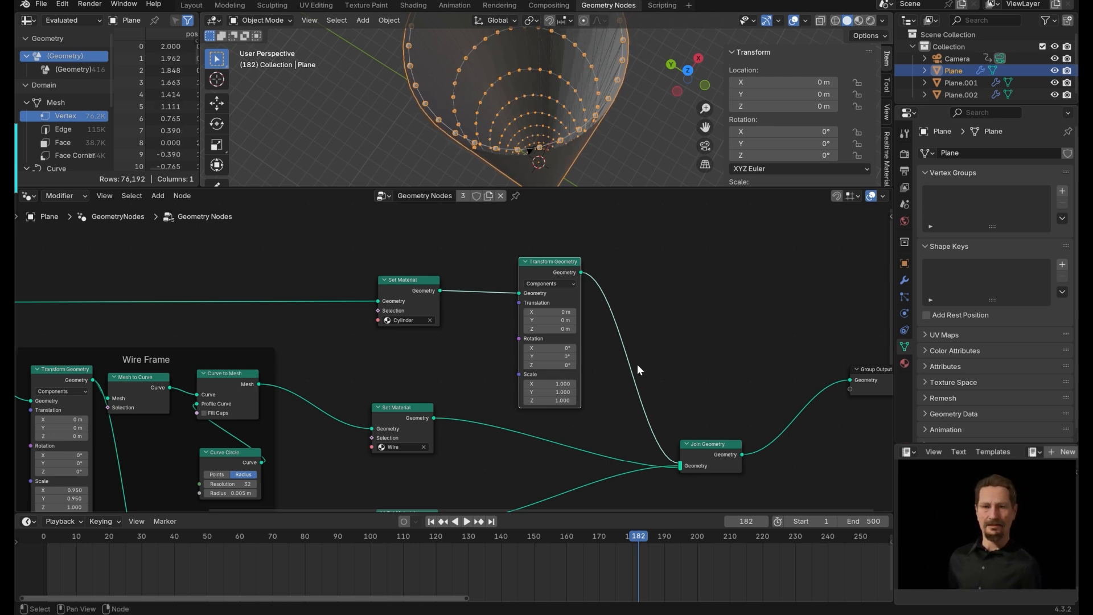
left_click_drag(547, 261, 589, 259)
left_click(431, 522)
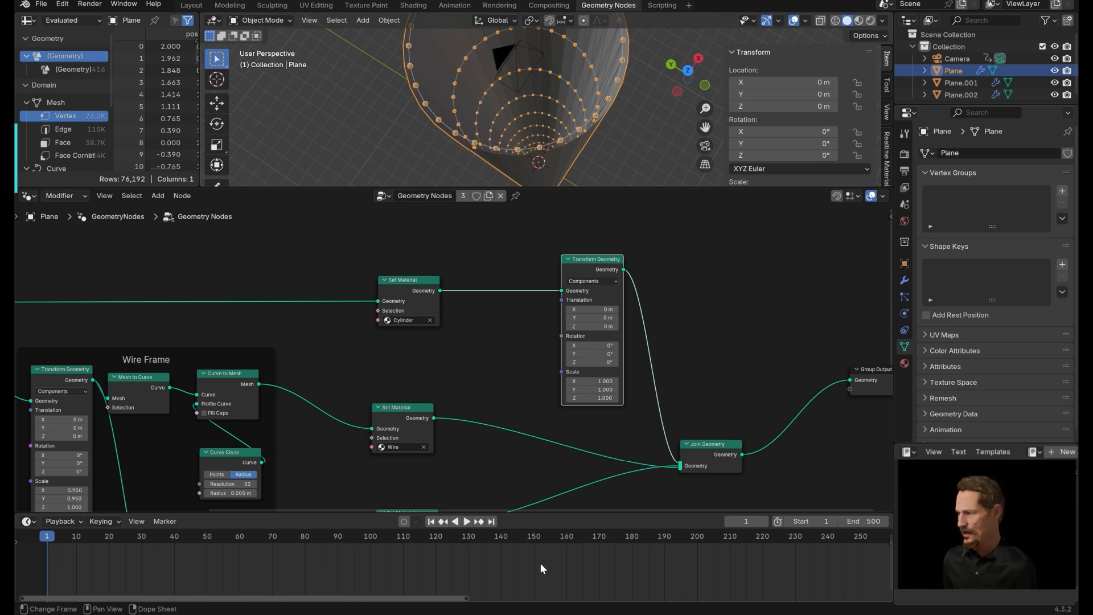
key("Left")
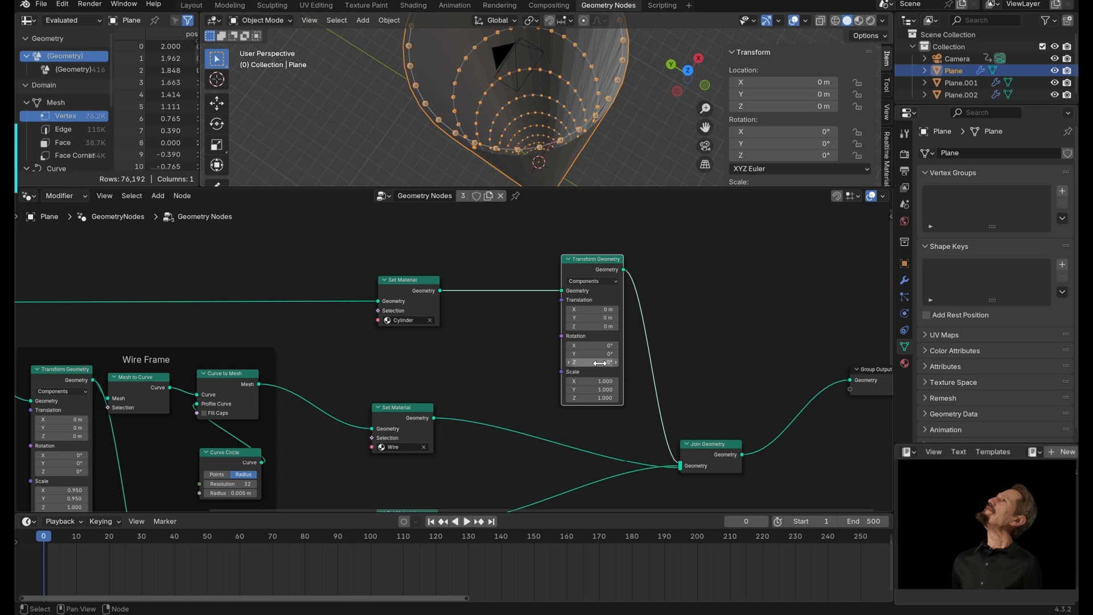
key("i")
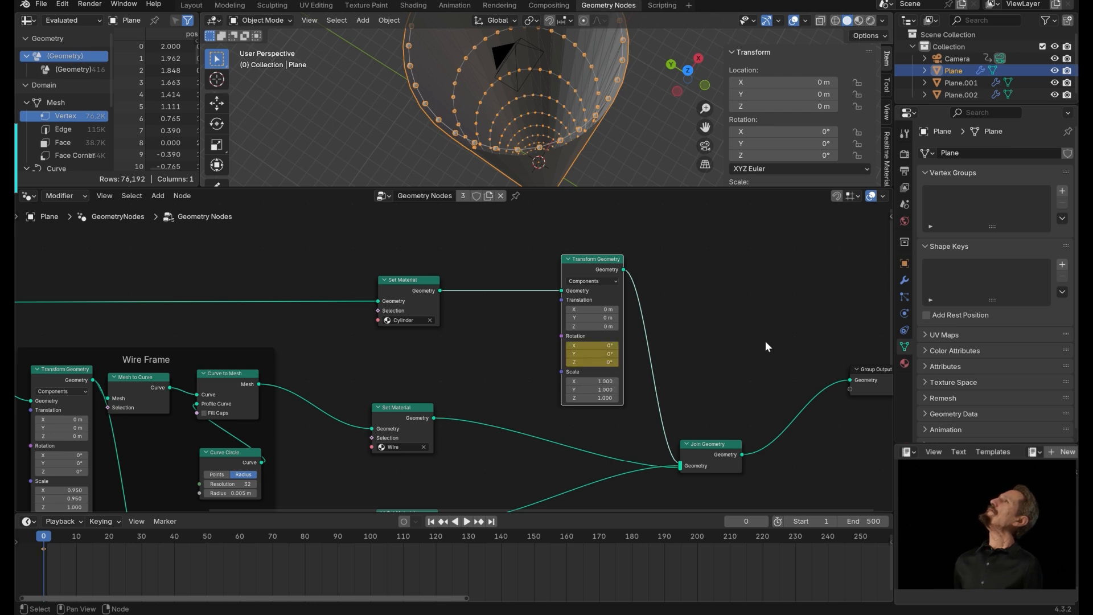
Keyframe the same Z rotation at 360° on the last frame, 500.
left_click(492, 521)
left_click(602, 362)
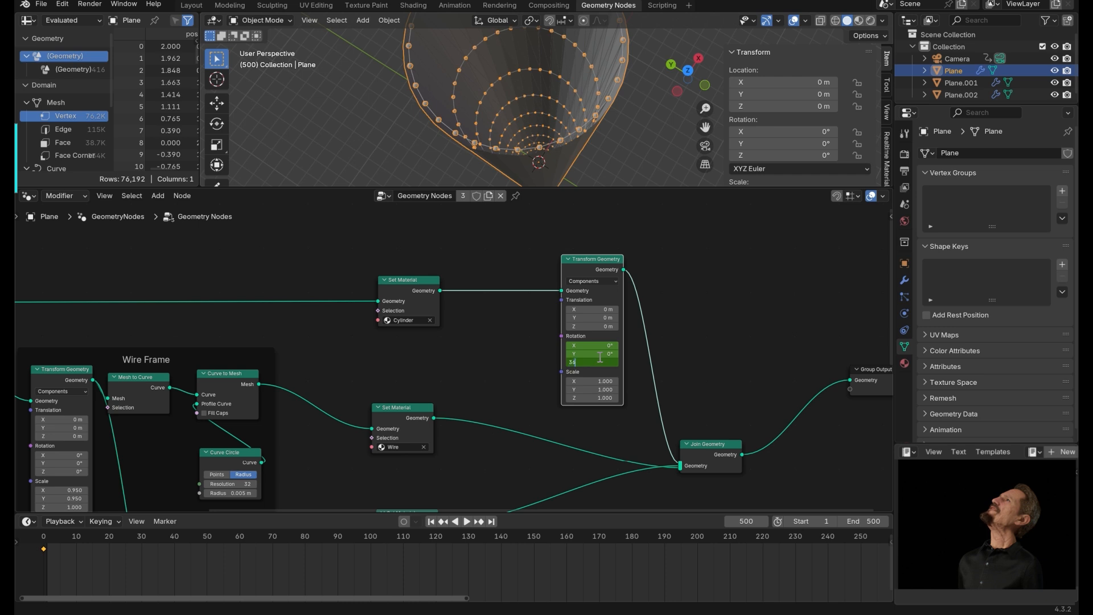
key("Return")
key("i")
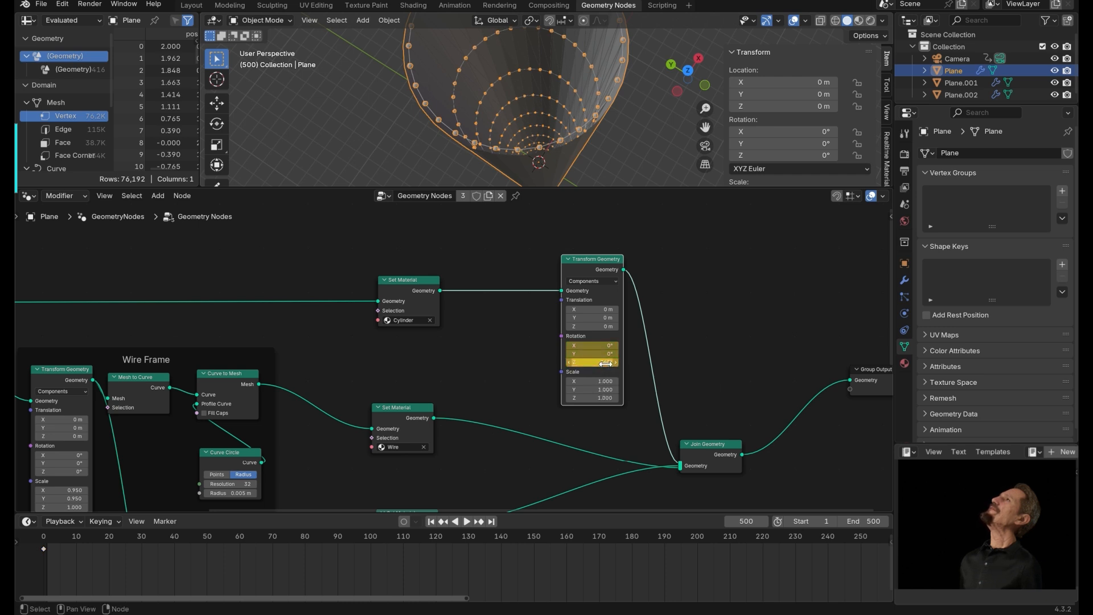
Play the animation in an enlarged viewport to preview the rotating cylinder.
left_click(431, 522)
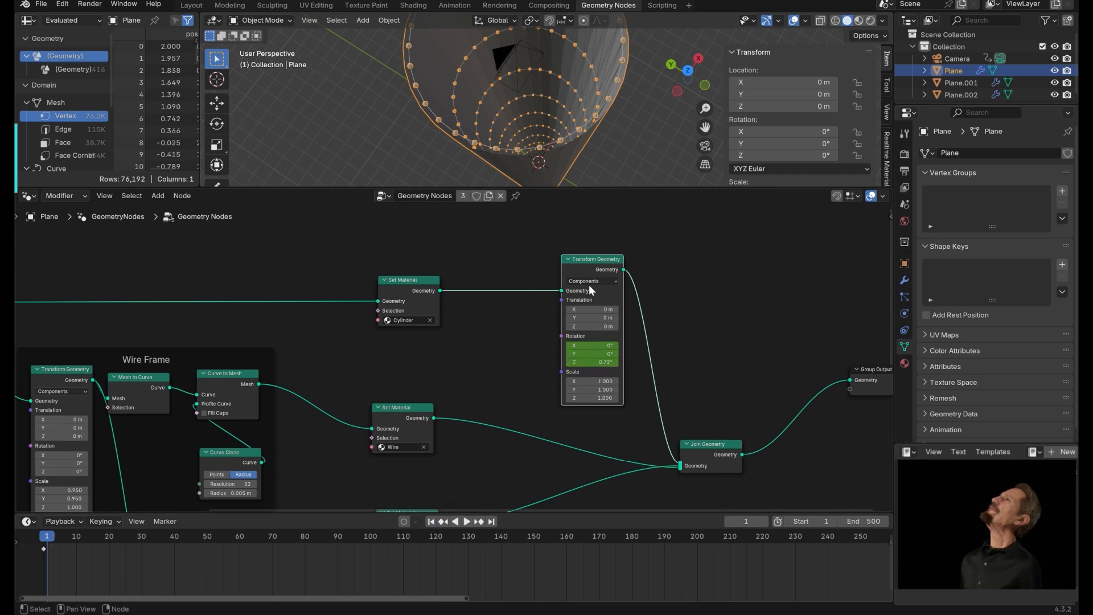
left_click_drag(644, 189, 645, 364)
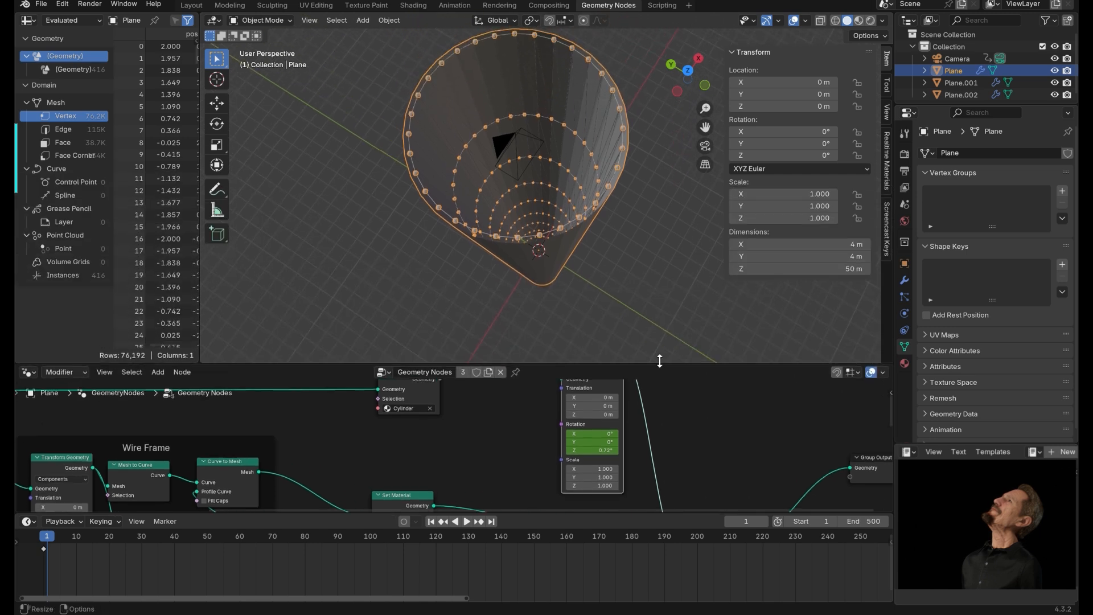
key("space")
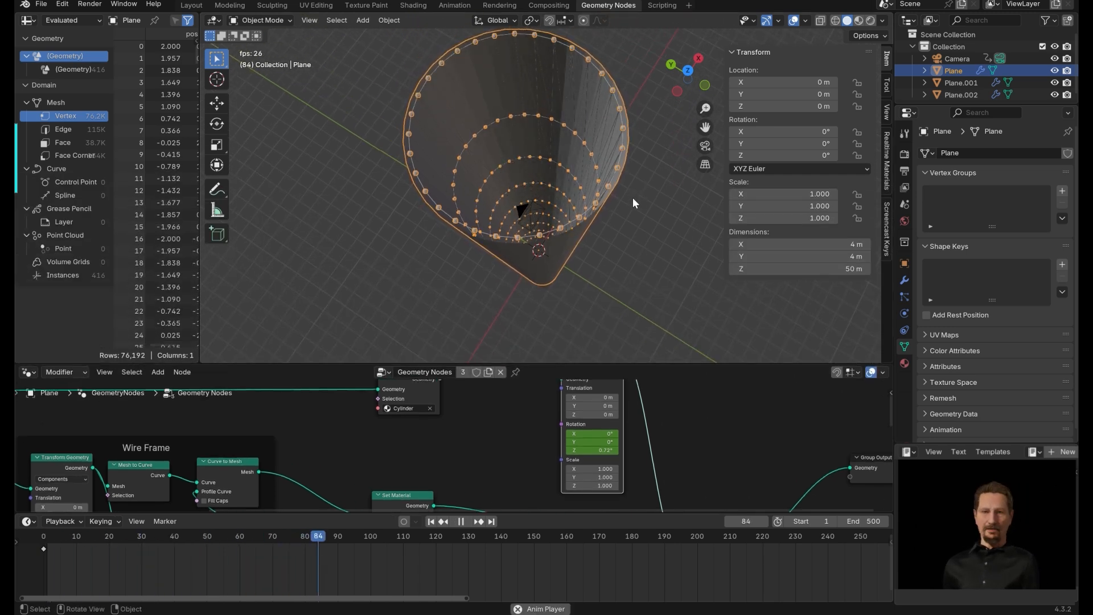
key("space")
left_click_drag(657, 368, 657, 204)
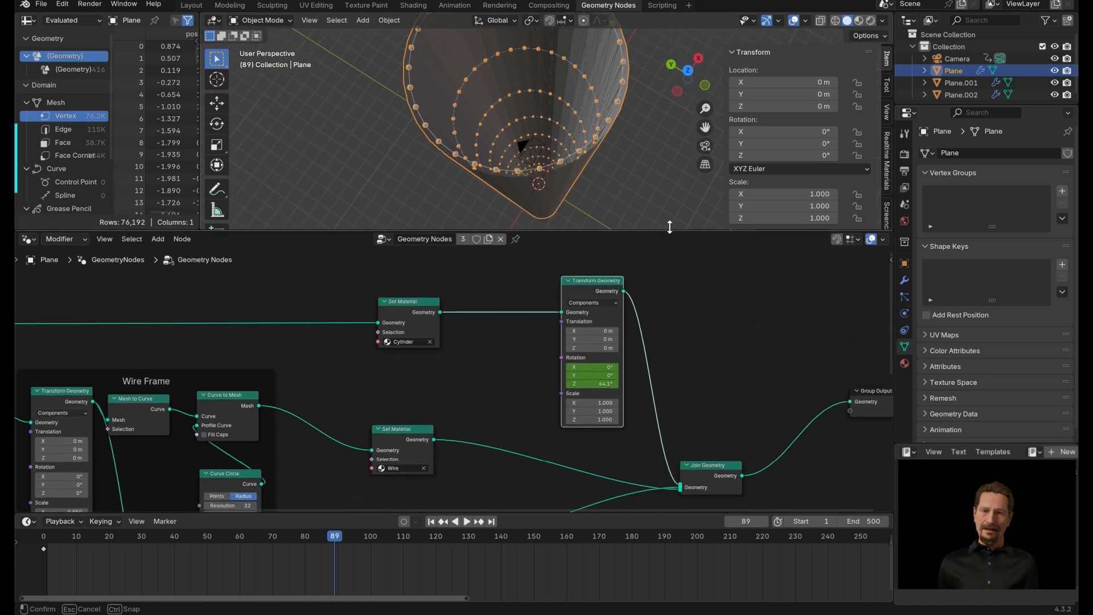
Add a second Transform Geometry node between the Wire and Ico Spheres Set Material nodes and the Join Geometry node.
middle_click_drag(503, 442, 433, 374)
scroll(578, 481, "down", 4)
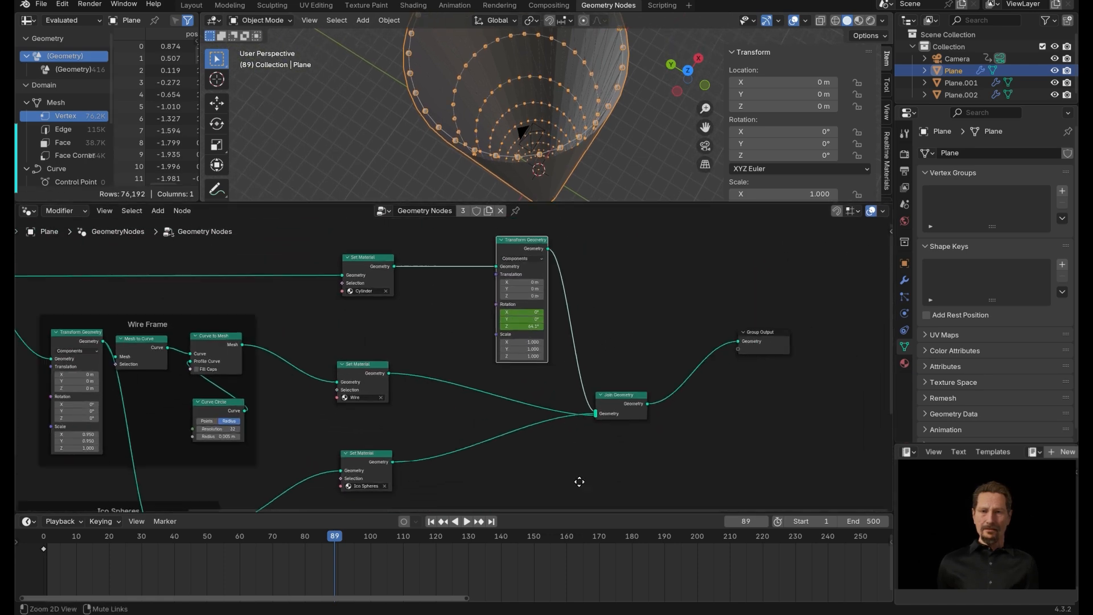
key("shift+a")
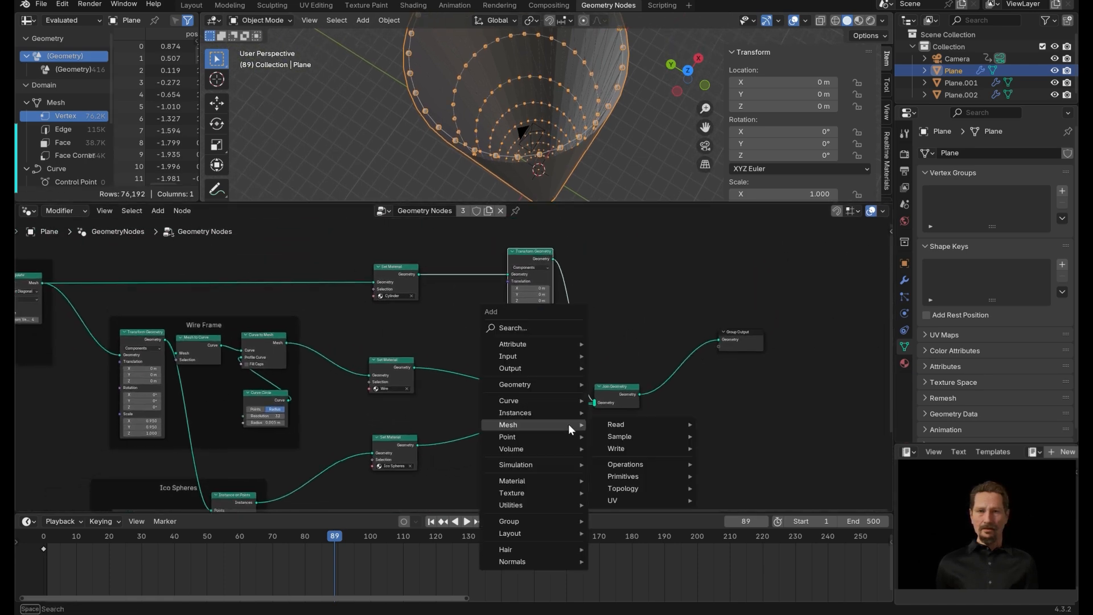
type("TRA")
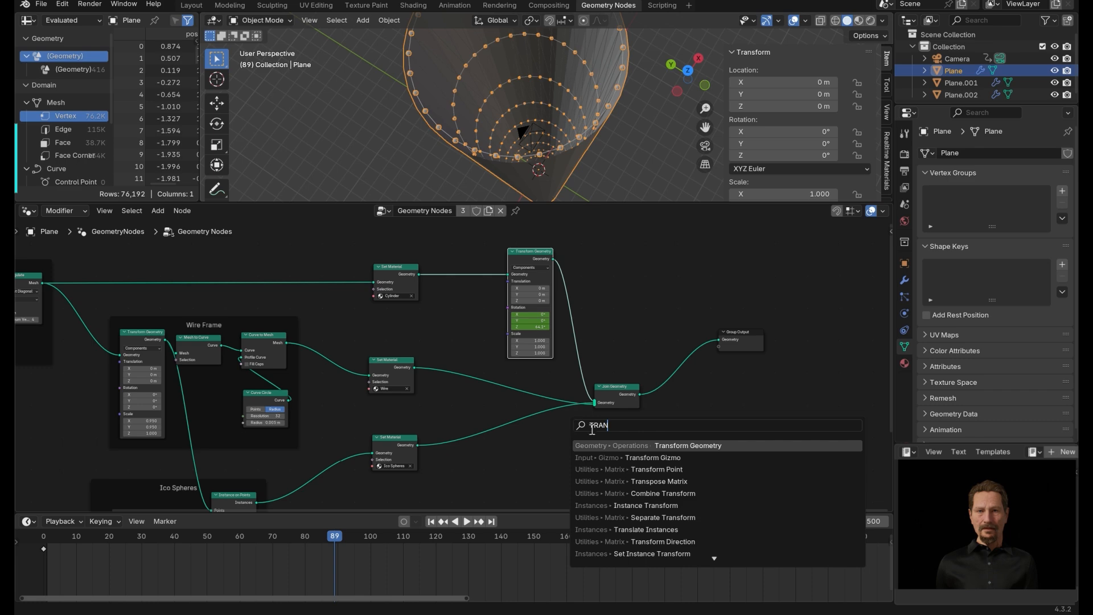
type("N")
left_click(691, 446)
left_click(517, 384)
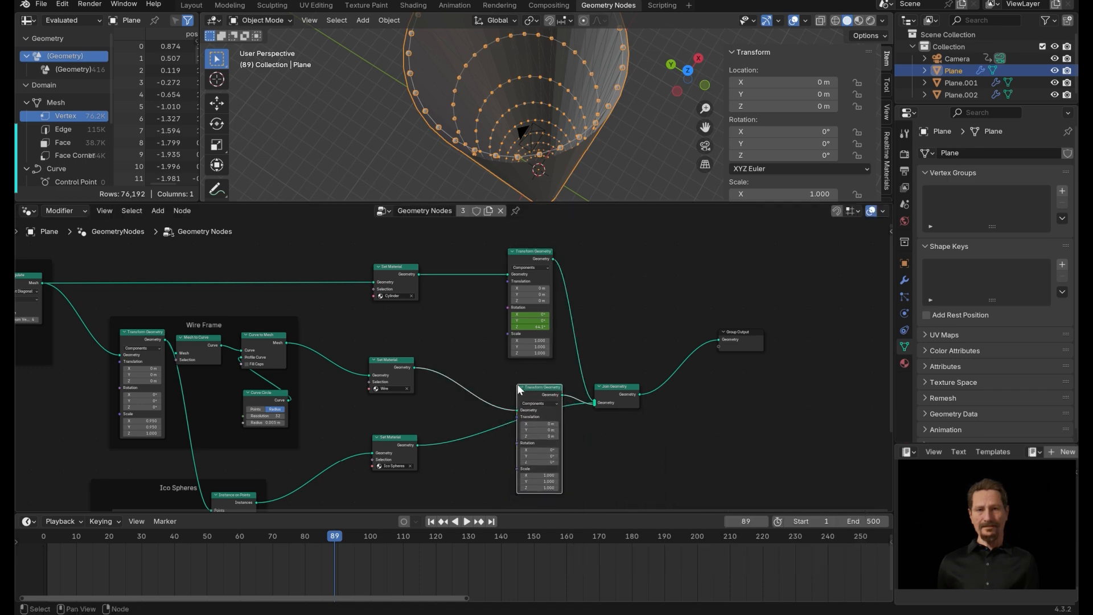
left_click_drag(417, 445, 518, 411)
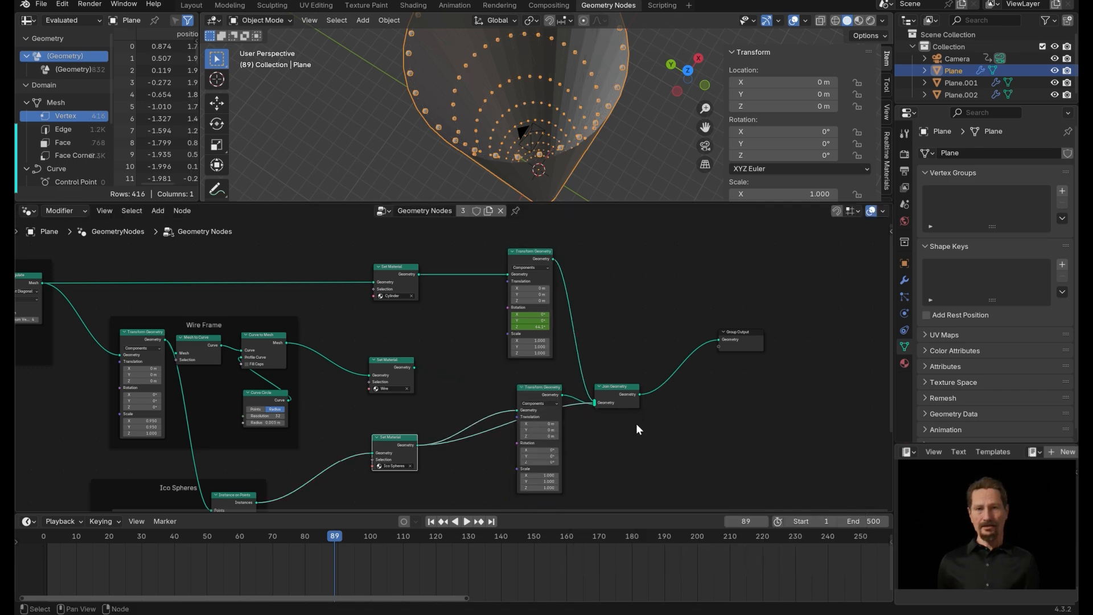
Reconnect the Wire and Ico Spheres outputs to the second Transform Geometry node and rearrange the nodes.
middle_click_drag(637, 423, 618, 261, "ctrl")
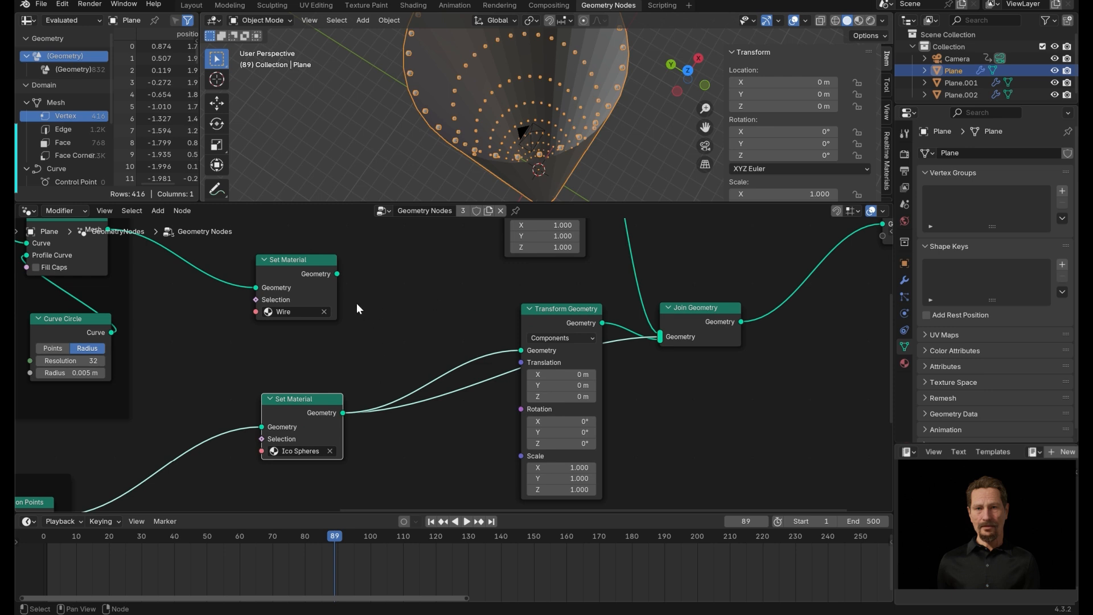
left_click(337, 272)
left_click_drag(337, 274, 521, 350)
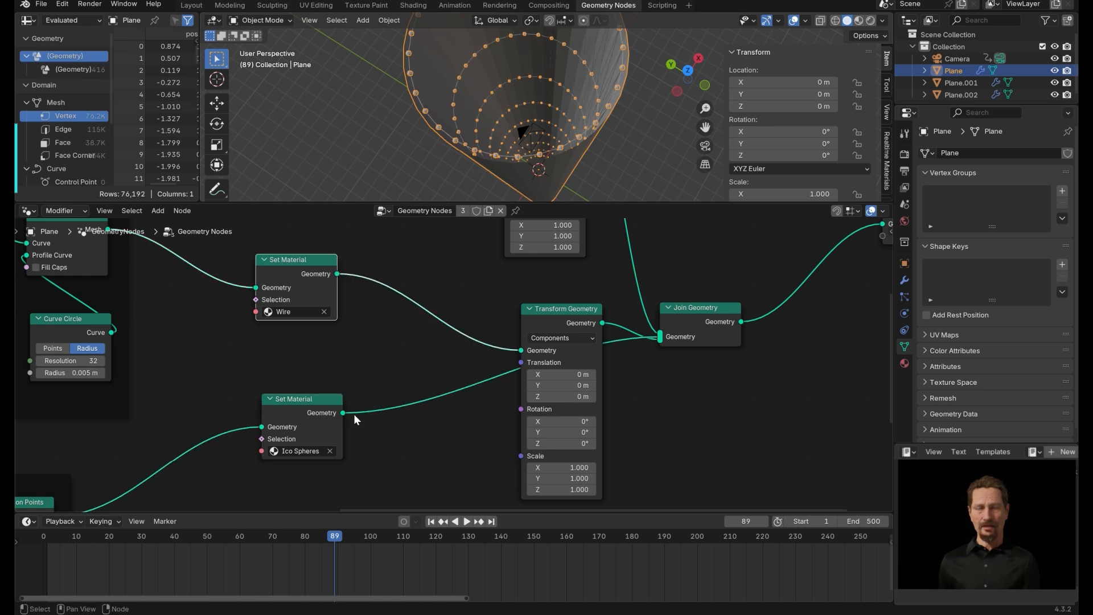
left_click_drag(342, 412, 520, 350)
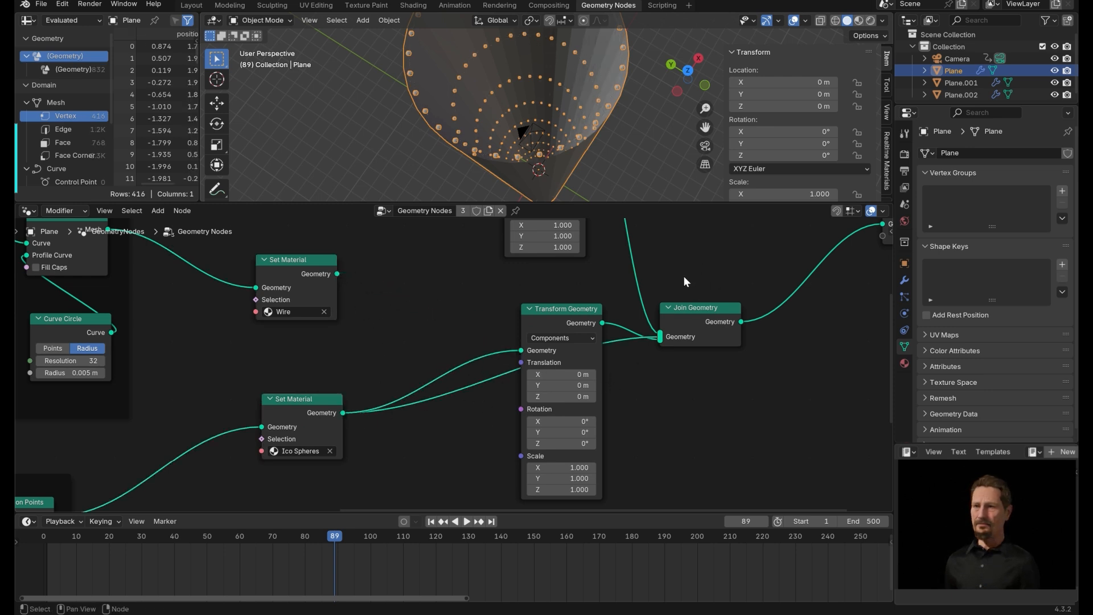
left_click_drag(590, 322, 579, 323)
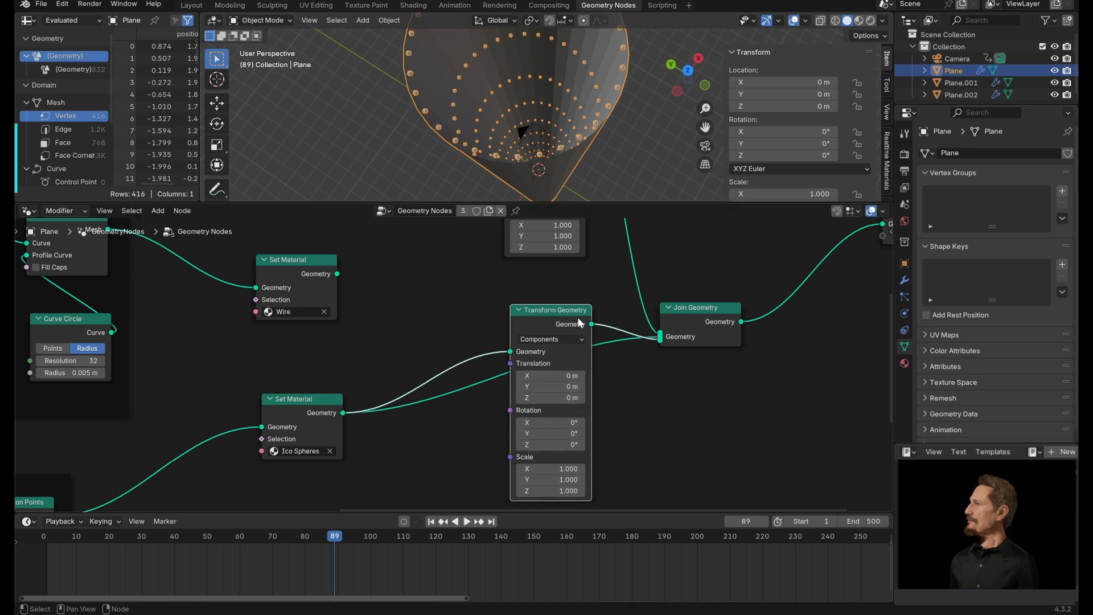
left_click_drag(695, 310, 742, 252)
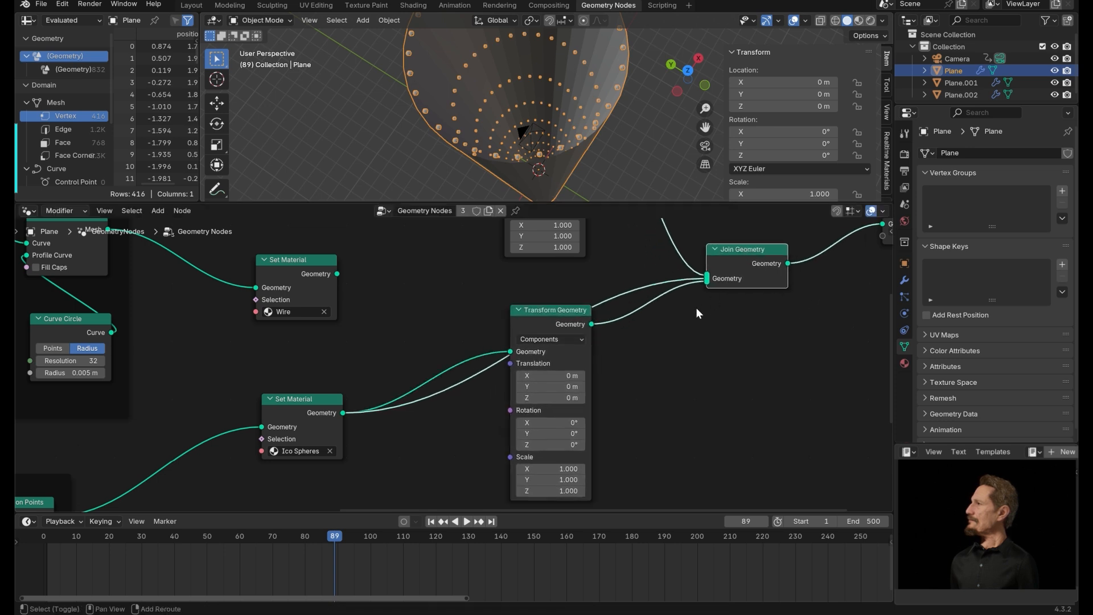
Add a Join Geometry node combining the Wire and Ico Spheres outputs and feed it into the second Transform Geometry node.
key("shift+a")
type("JOI")
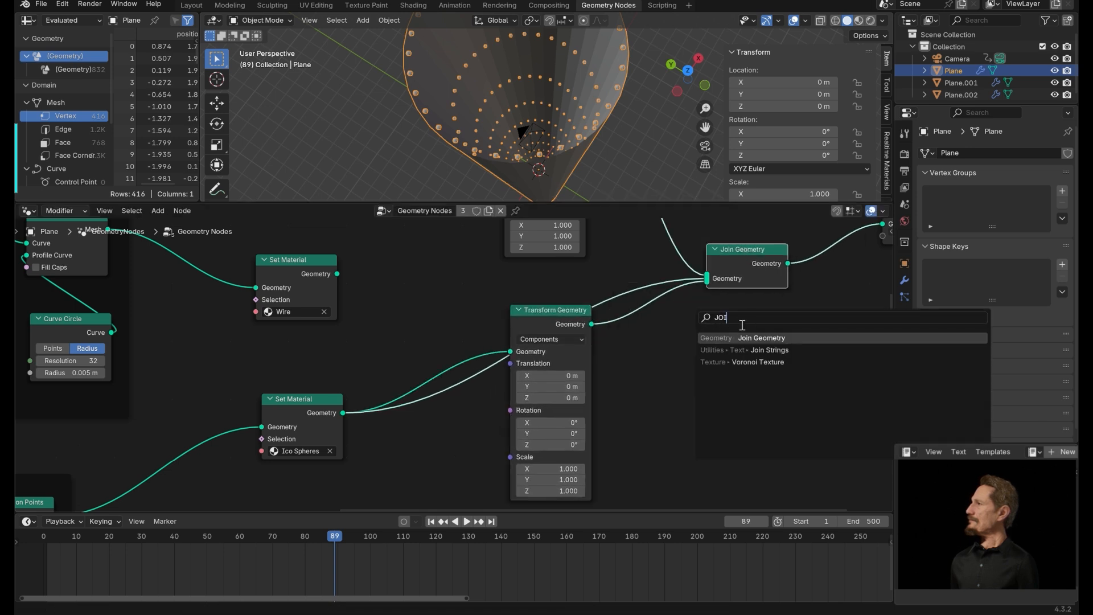
key("Return")
left_click(357, 274)
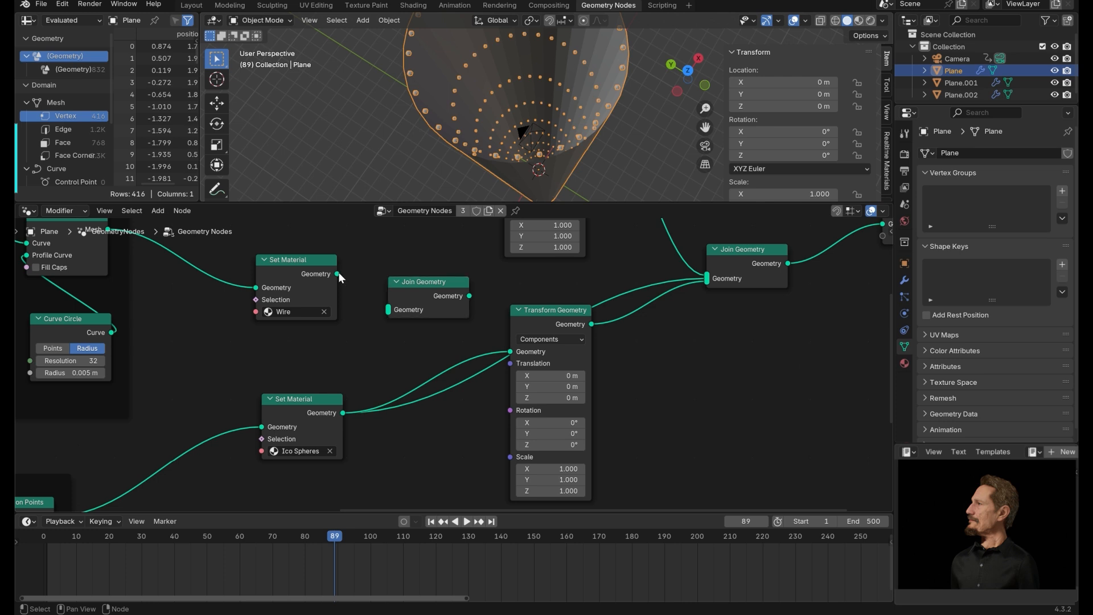
left_click_drag(337, 274, 389, 309)
left_click_drag(373, 340, 388, 309)
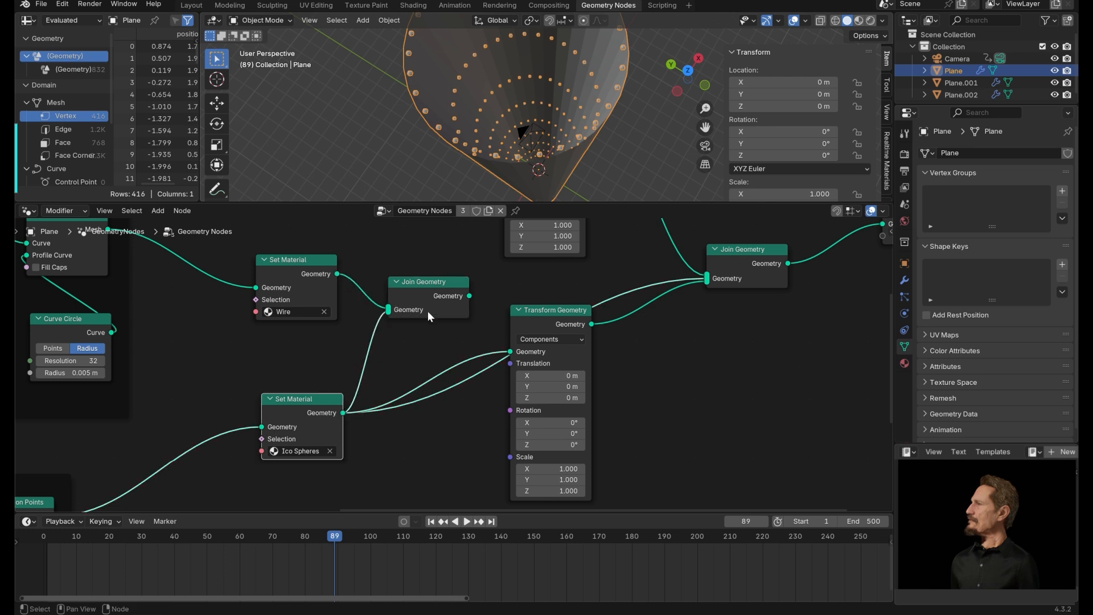
left_click_drag(469, 295, 510, 351)
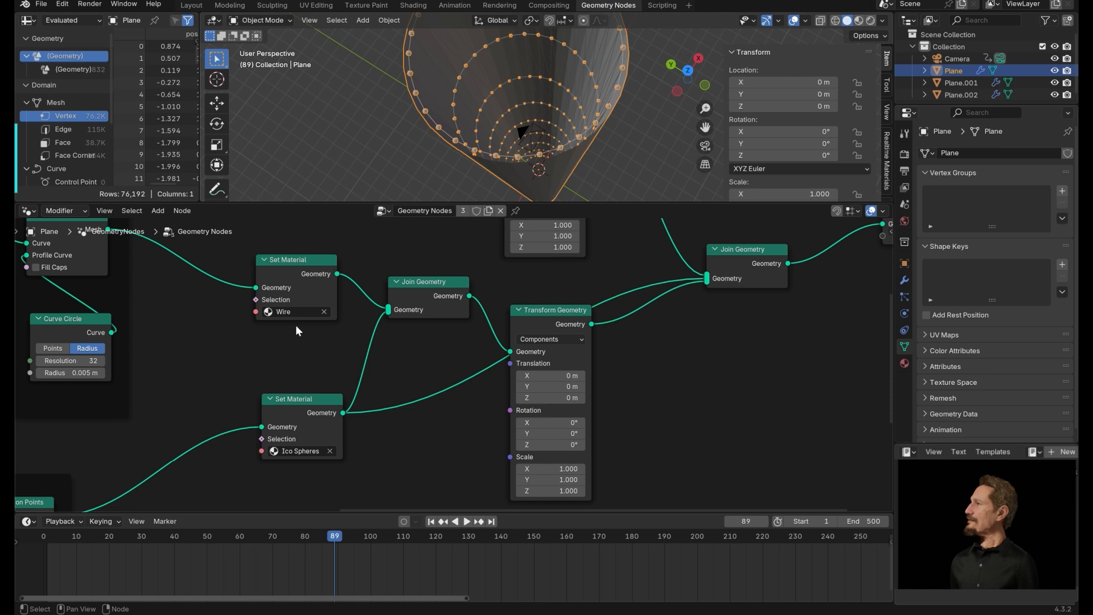
right_click_drag(454, 396, 456, 398, "ctrl")
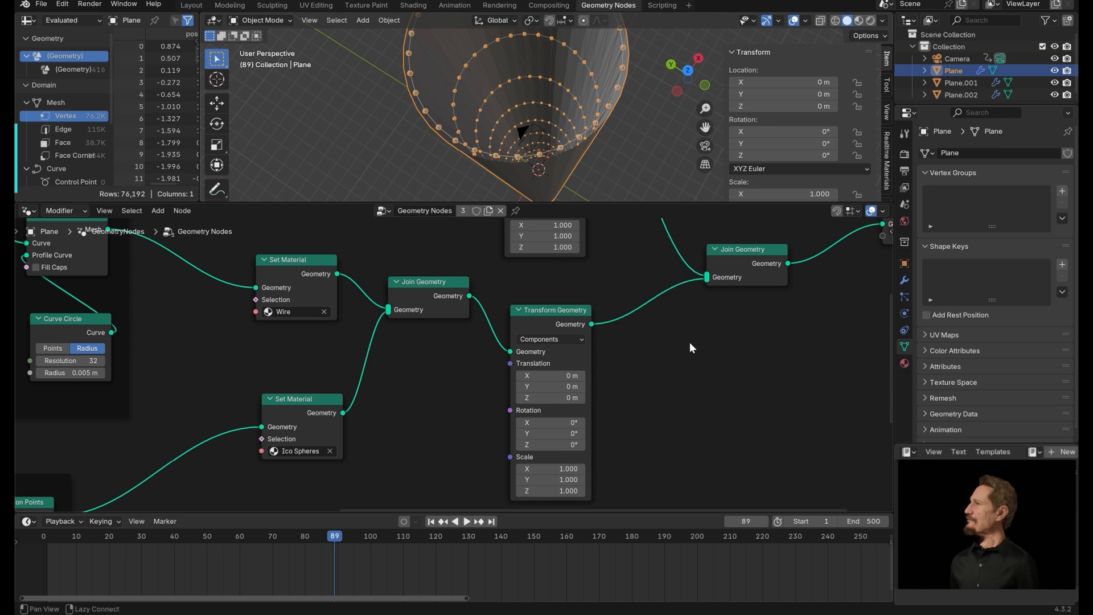
mouse_move(690, 354)
middle_mouse_down()
mouse_move(729, 416)
mouse_move(722, 397)
mouse_move(671, 373)
mouse_move(722, 412)
mouse_move(757, 481)
middle_mouse_up()
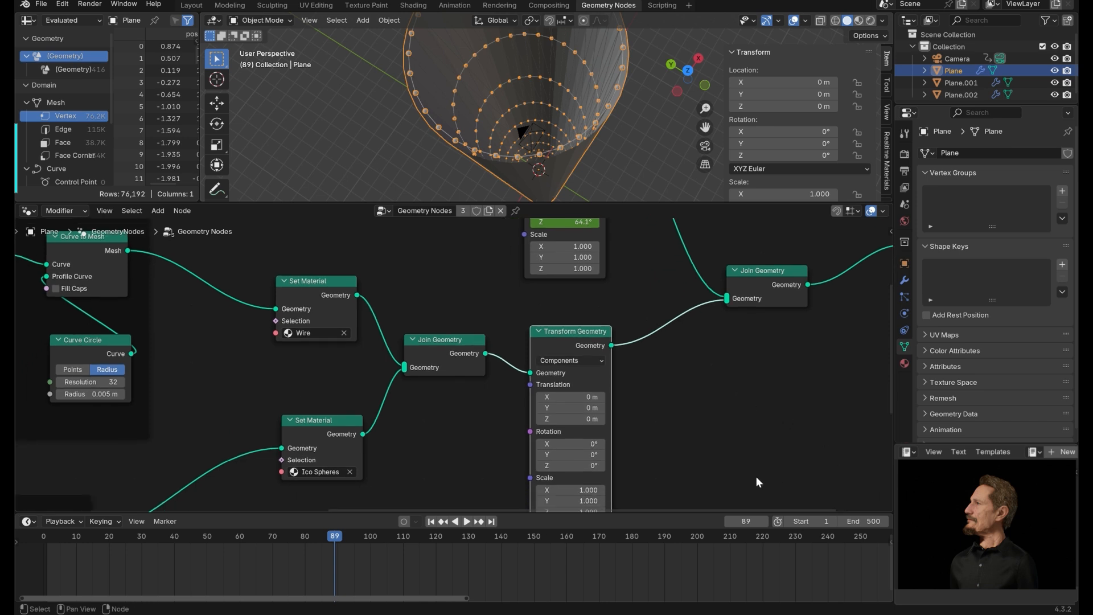
Keyframe the second Transform Geometry's Z rotation at -360° on frame 0.
left_click(432, 522)
scroll(594, 380, "down", 5, "shift")
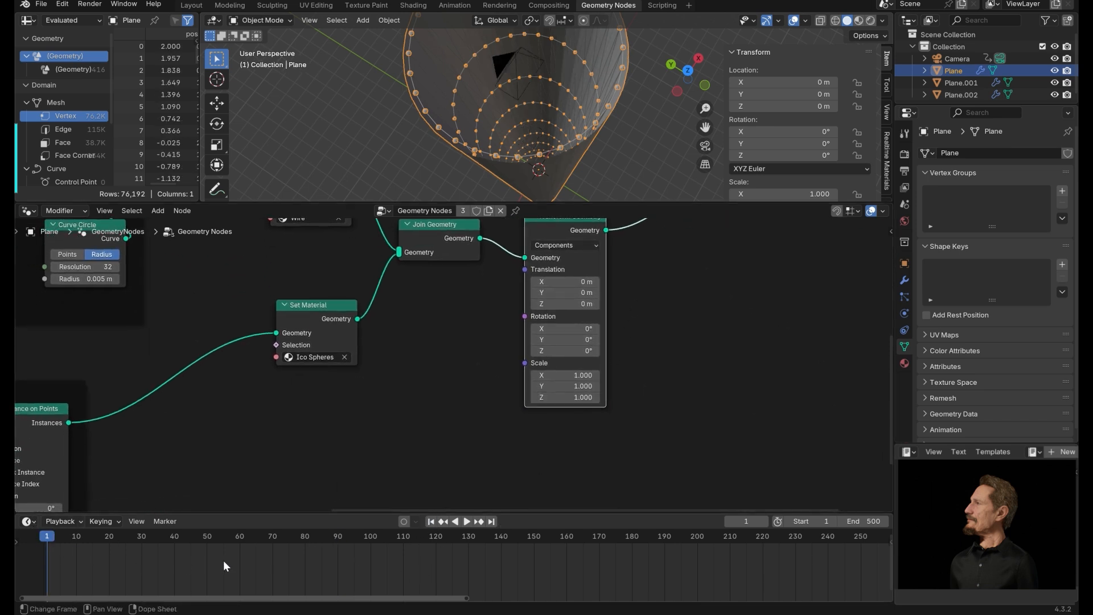
key("Left")
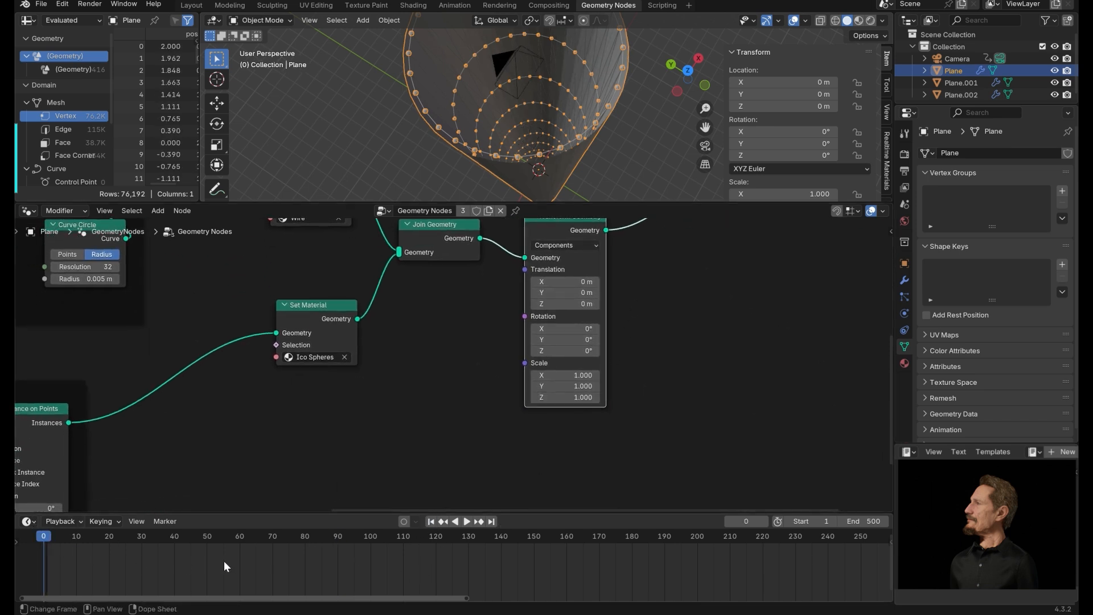
left_click(574, 350)
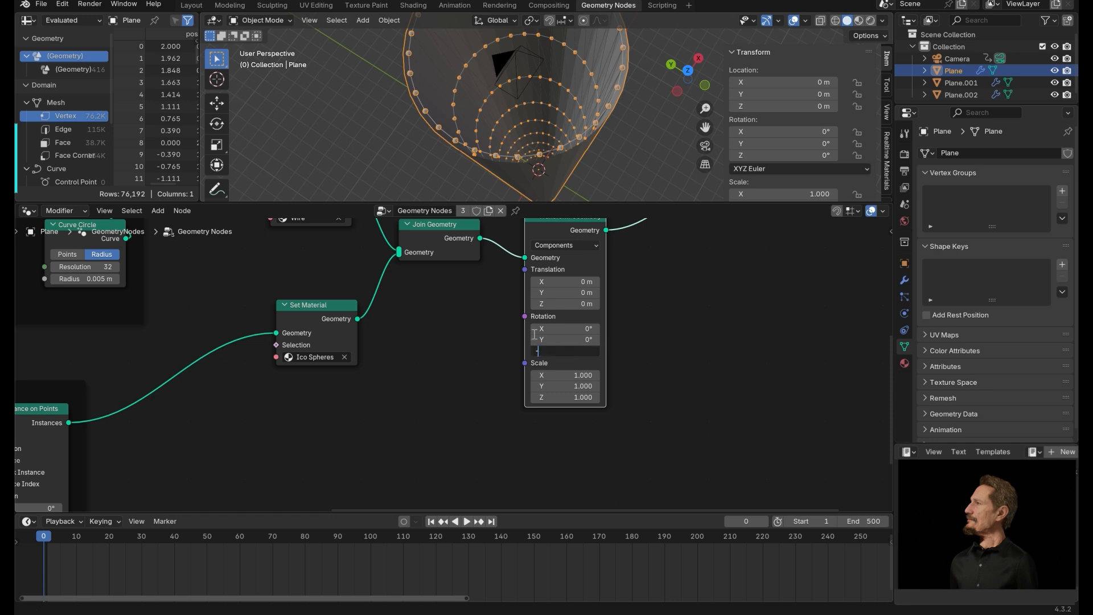
type("-360")
key("Return")
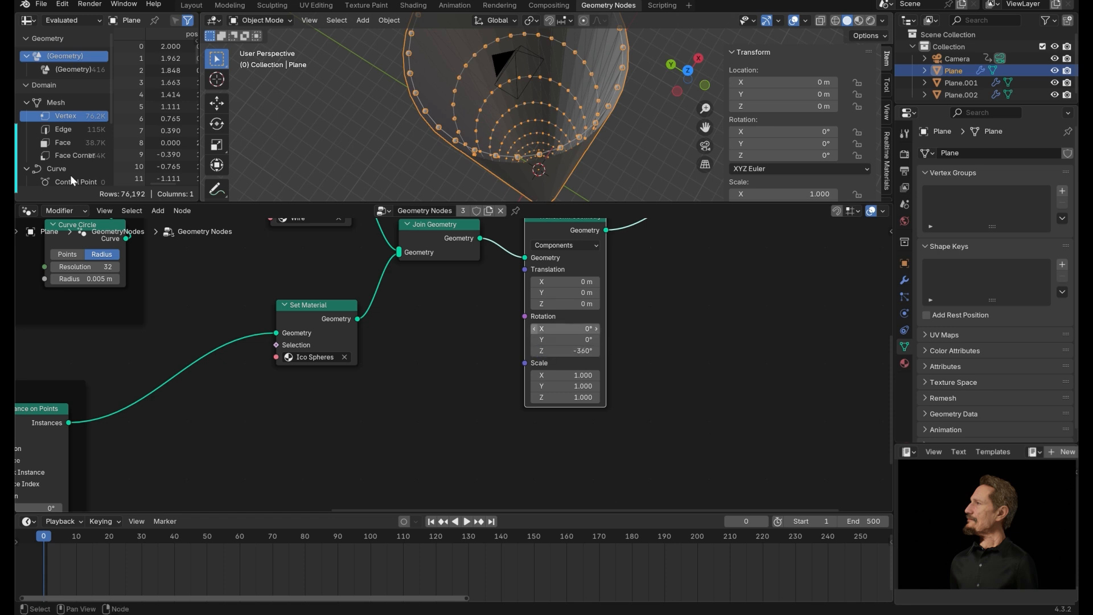
key("i")
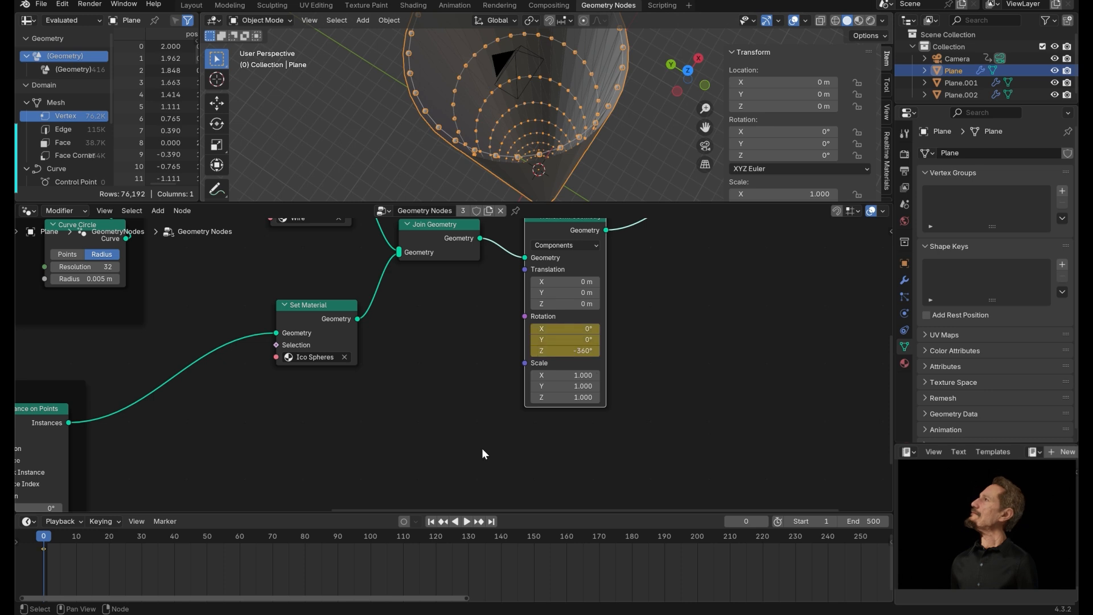
Keyframe that Z rotation at 0° on frame 500.
left_click(492, 521)
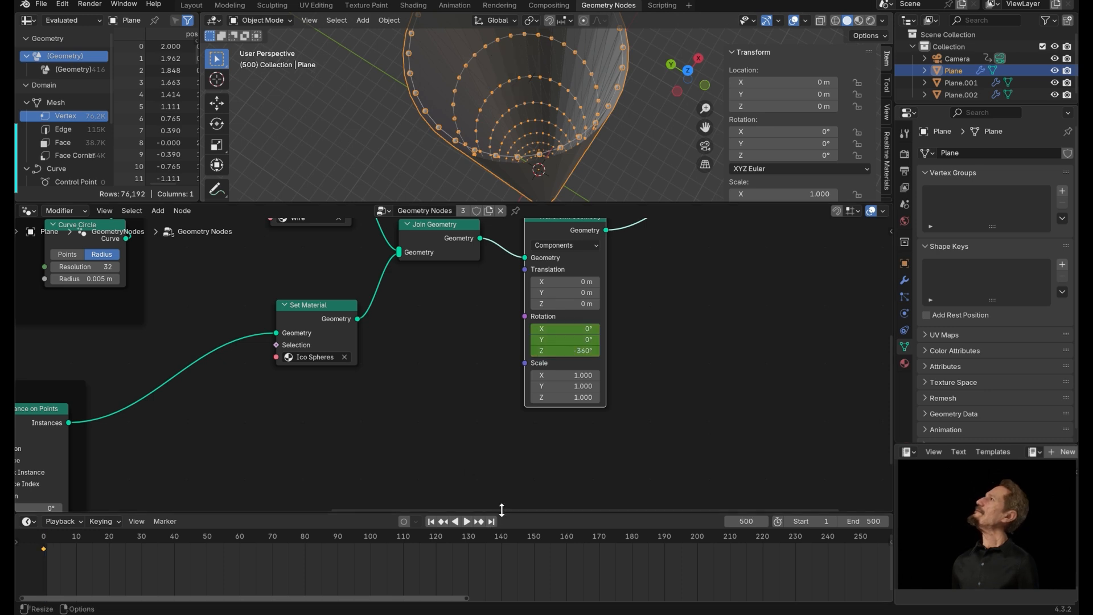
left_click(574, 351)
type("0")
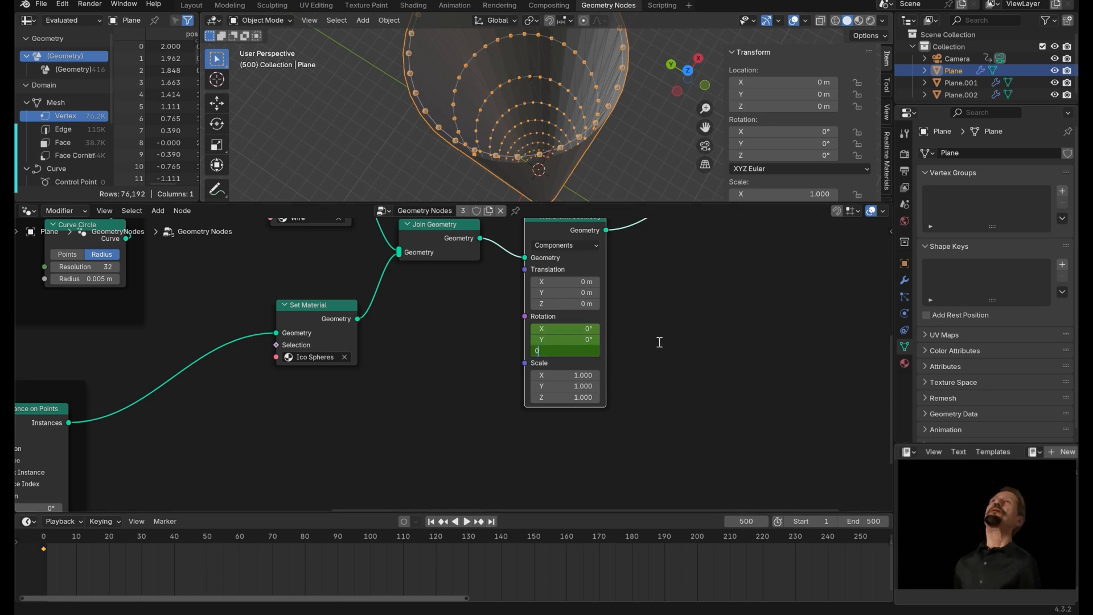
key("Return")
key("i")
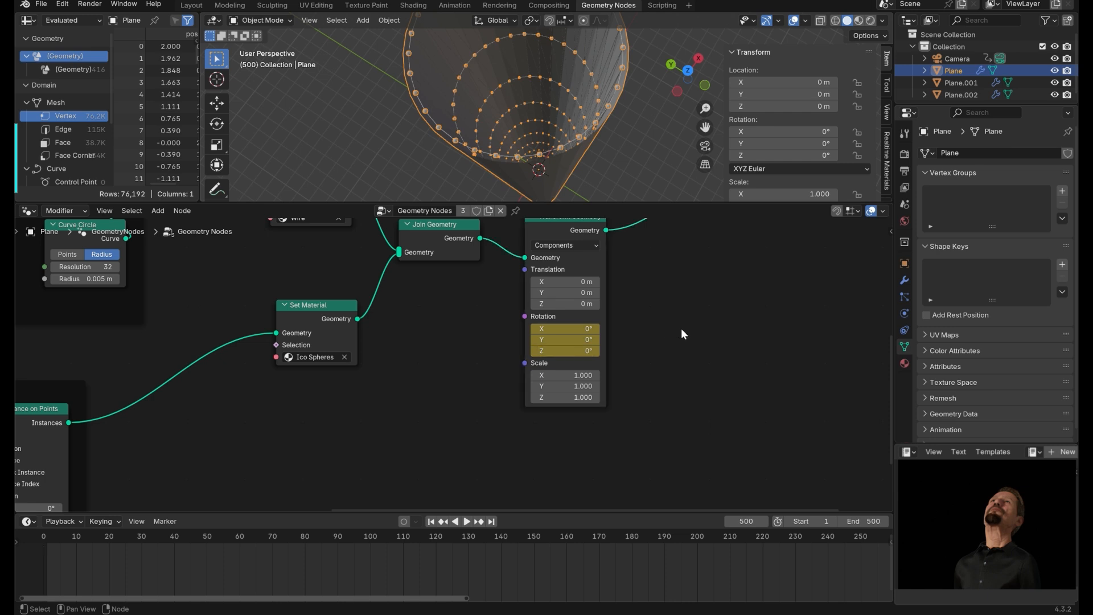
Enlarge the viewport, play back the lattice rotation animation and switch to rendered shading.
left_click_drag(669, 203, 653, 298)
middle_click_drag(647, 254, 623, 242)
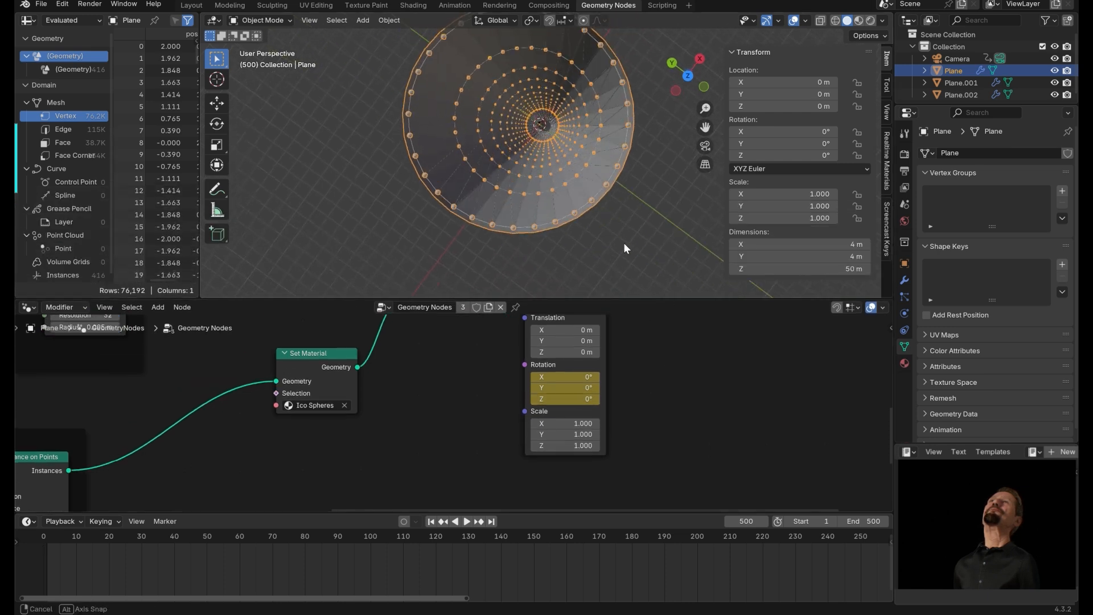
key("space")
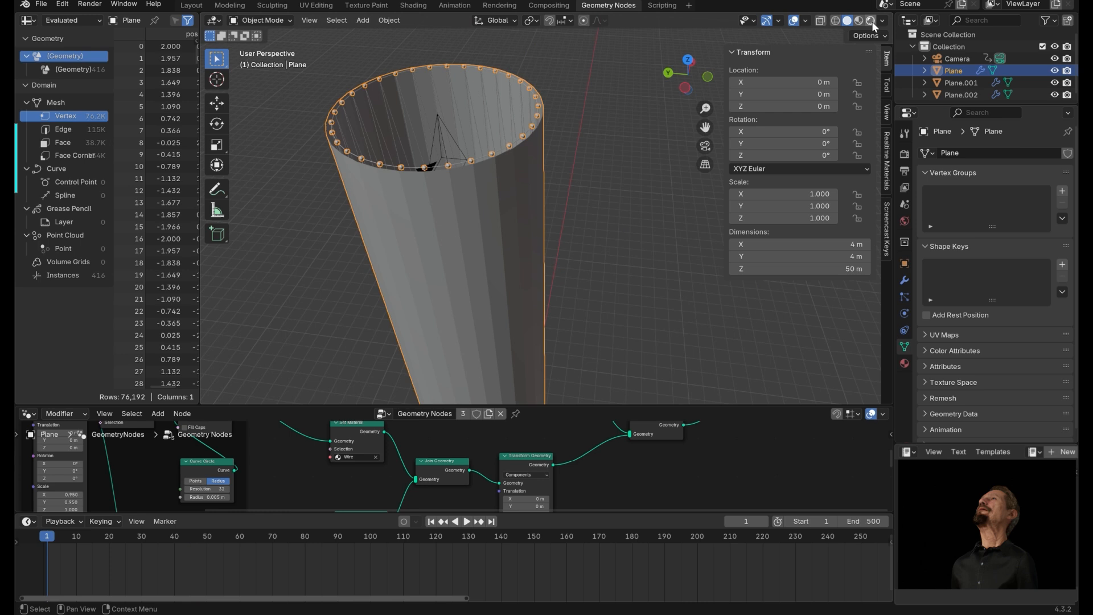
left_click(871, 21)
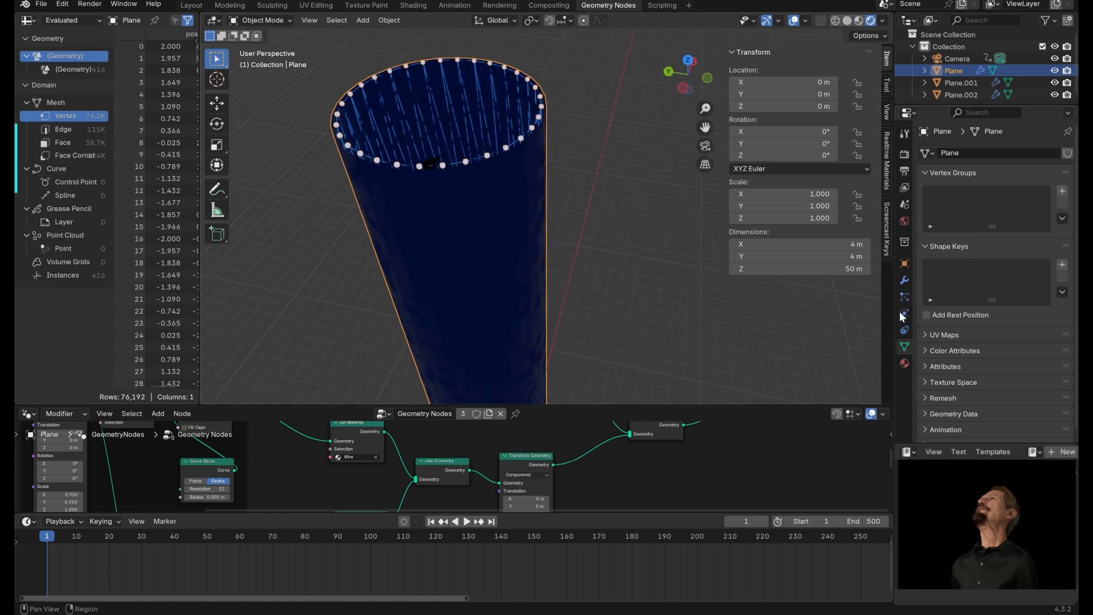
Set the world background colour to black.
left_click(905, 221)
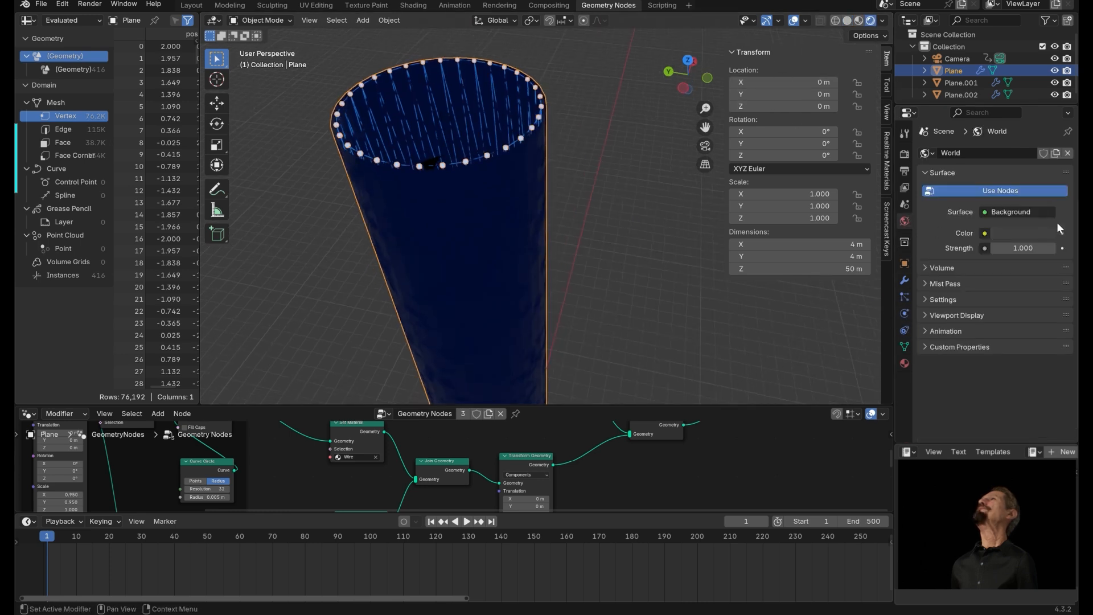
left_click(1026, 233)
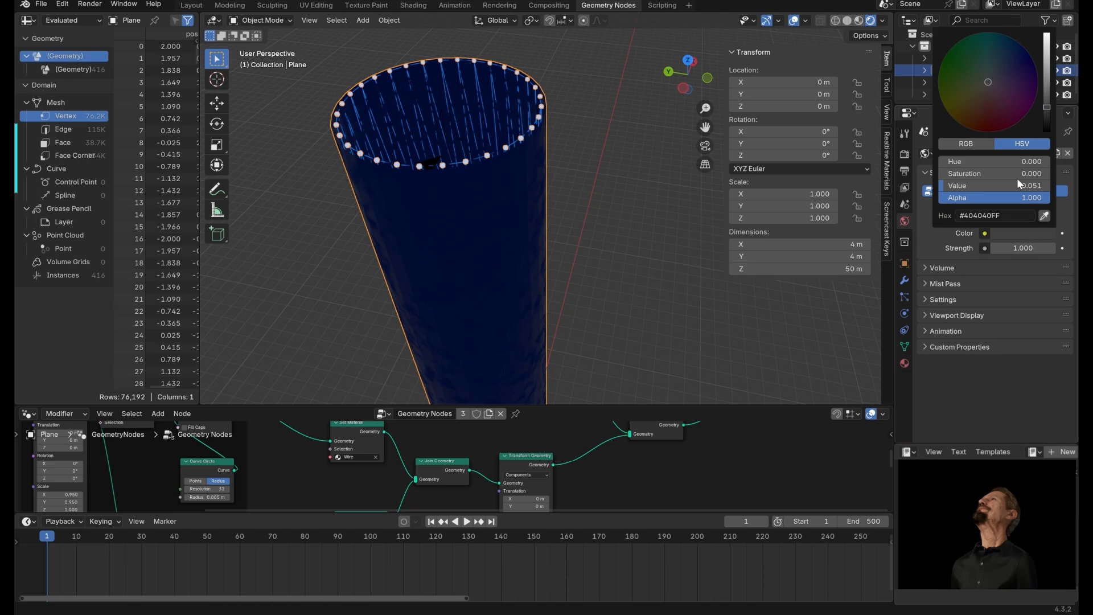
left_click_drag(1049, 105, 1047, 138)
middle_click_drag(641, 193, 637, 262)
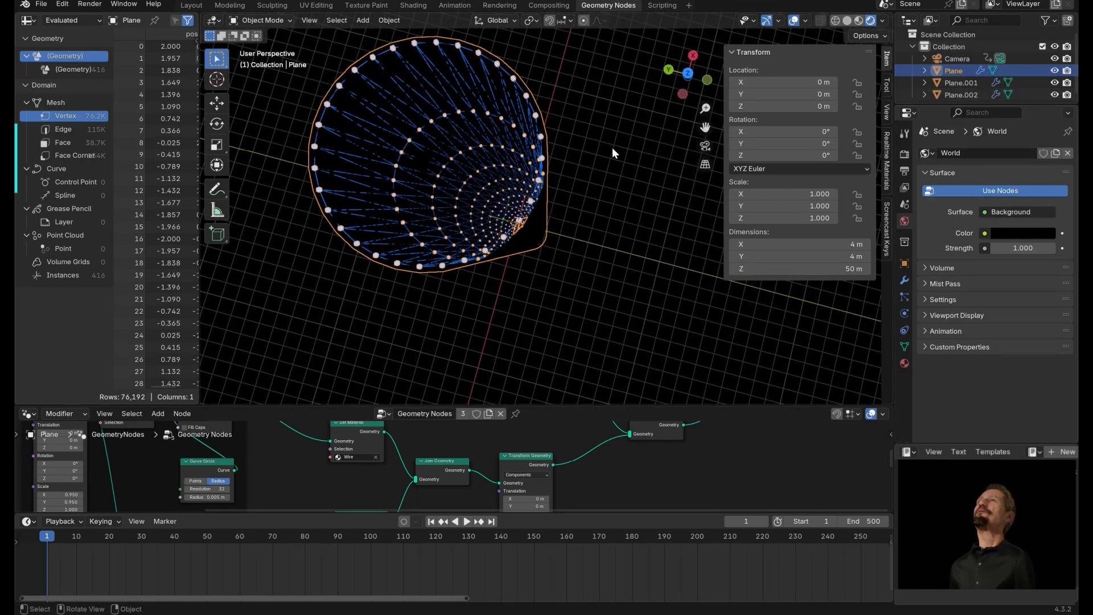
Add an area light and move it up the cylinder to about 22.9 m on Z.
left_click(605, 167)
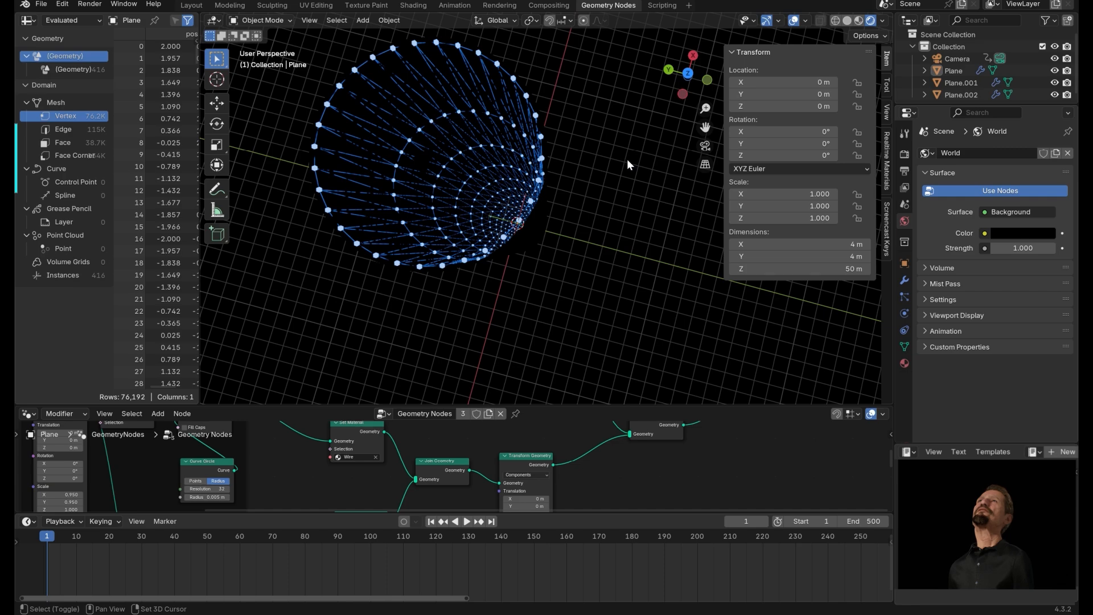
key("shift+a")
mouse_move(587, 306)
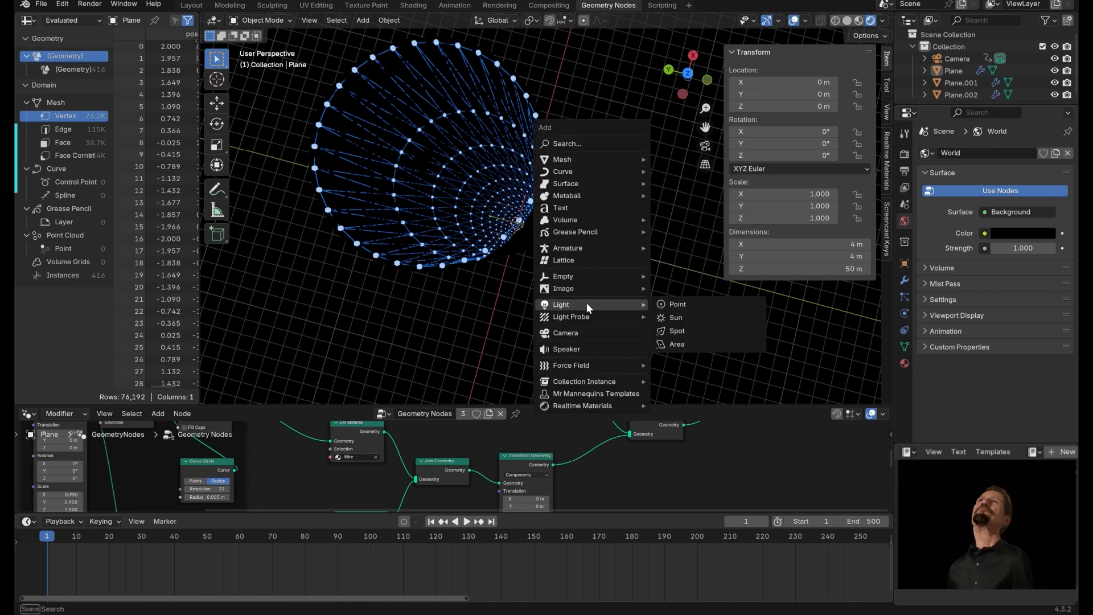
left_click(677, 344)
middle_click_drag(605, 281, 664, 217)
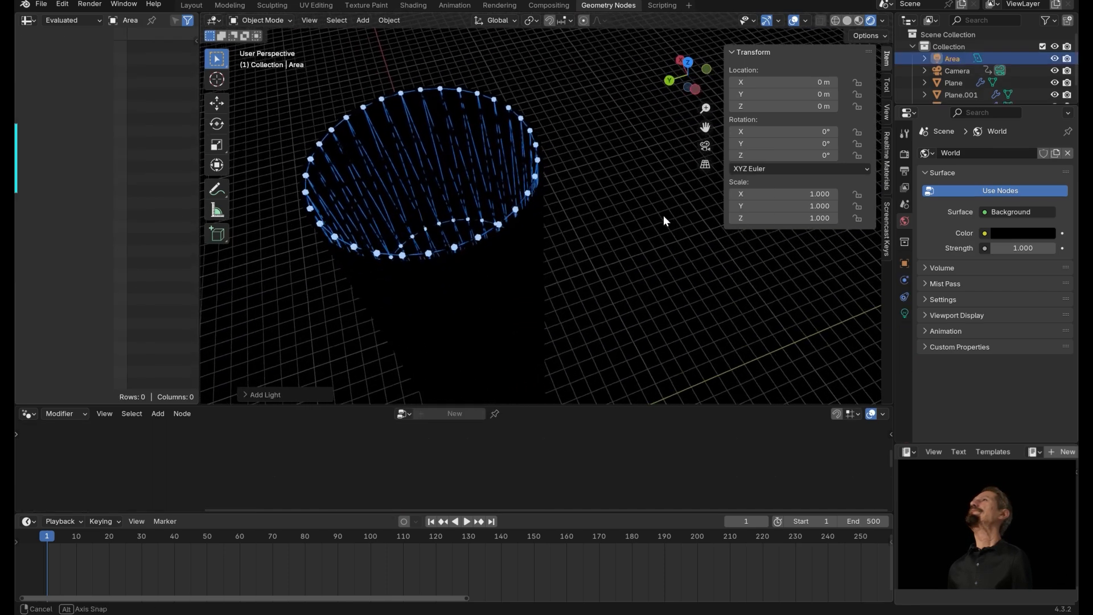
scroll(626, 319, "down", 3)
middle_click_drag(561, 345, 565, 292, "shift")
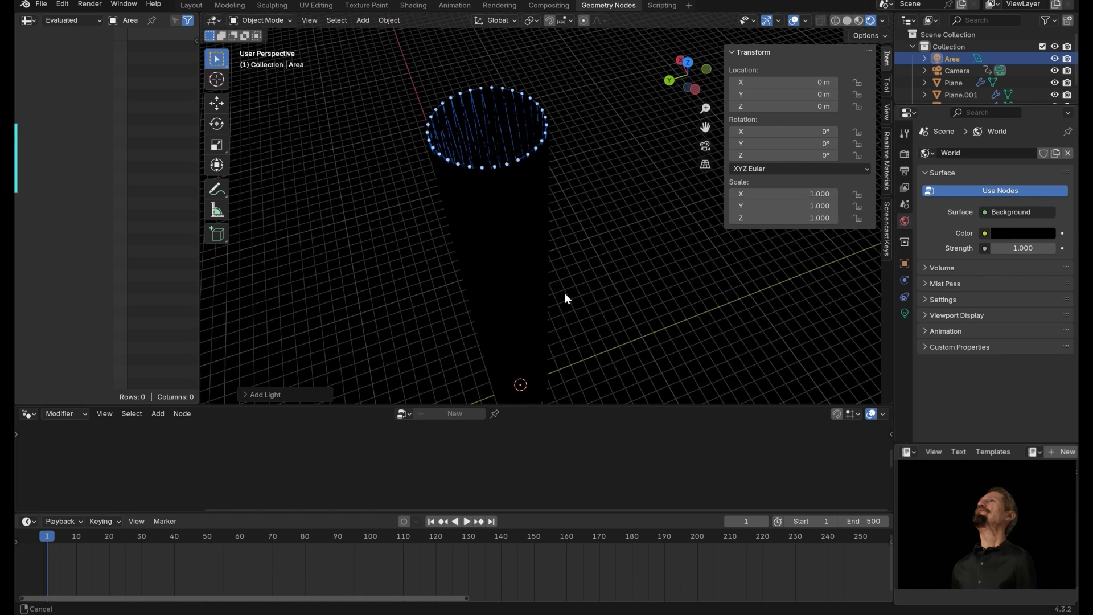
Set the area light's colour to blue and its power to 500 W.
left_click(906, 312)
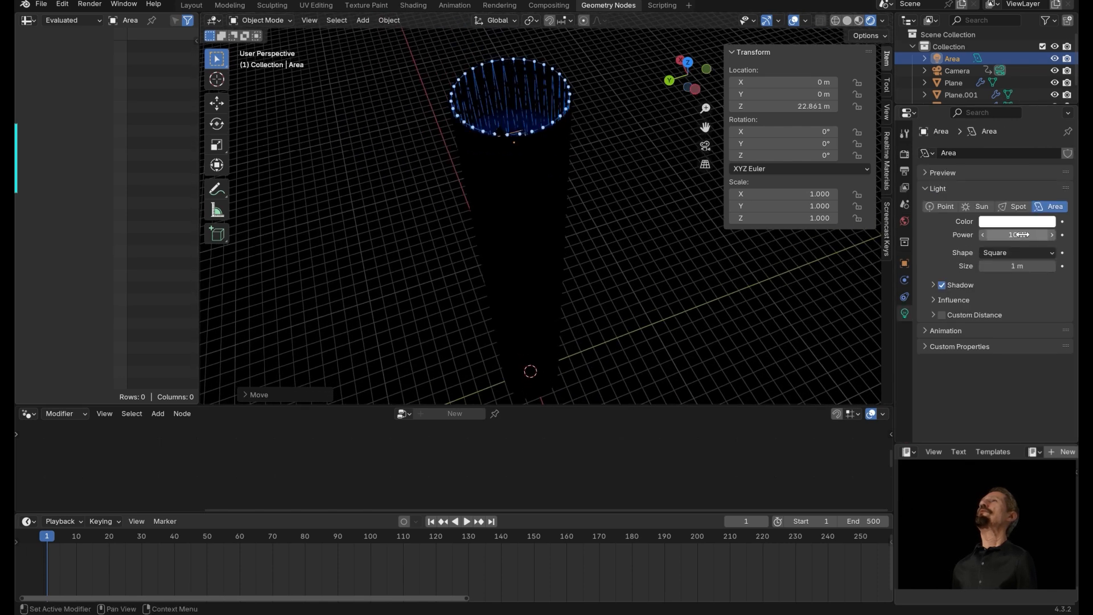
left_click(1028, 222)
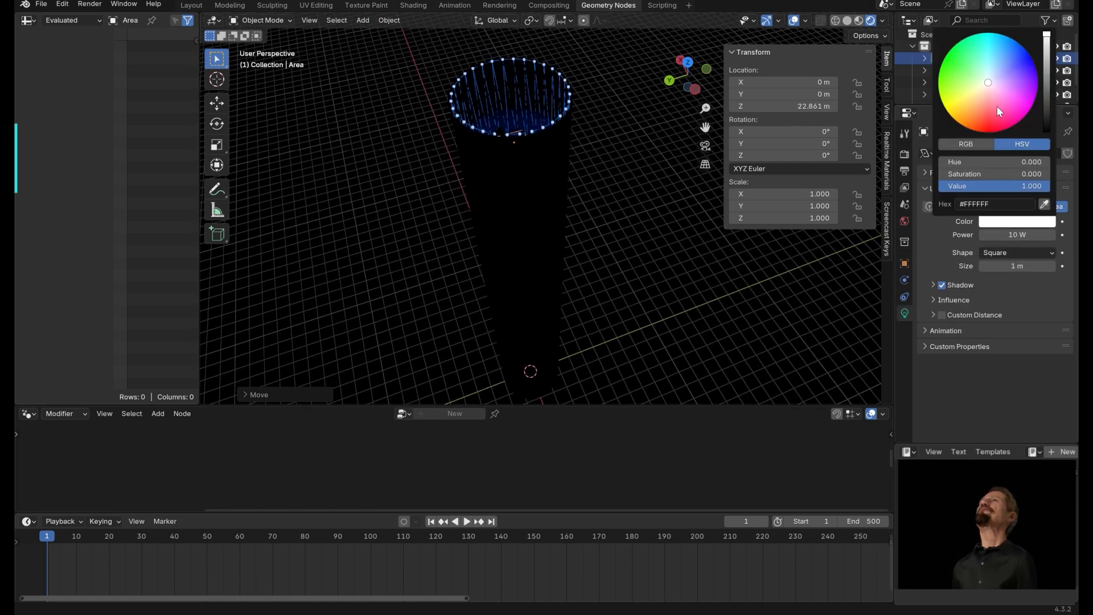
left_click_drag(1014, 74, 1038, 60)
left_click(1017, 234)
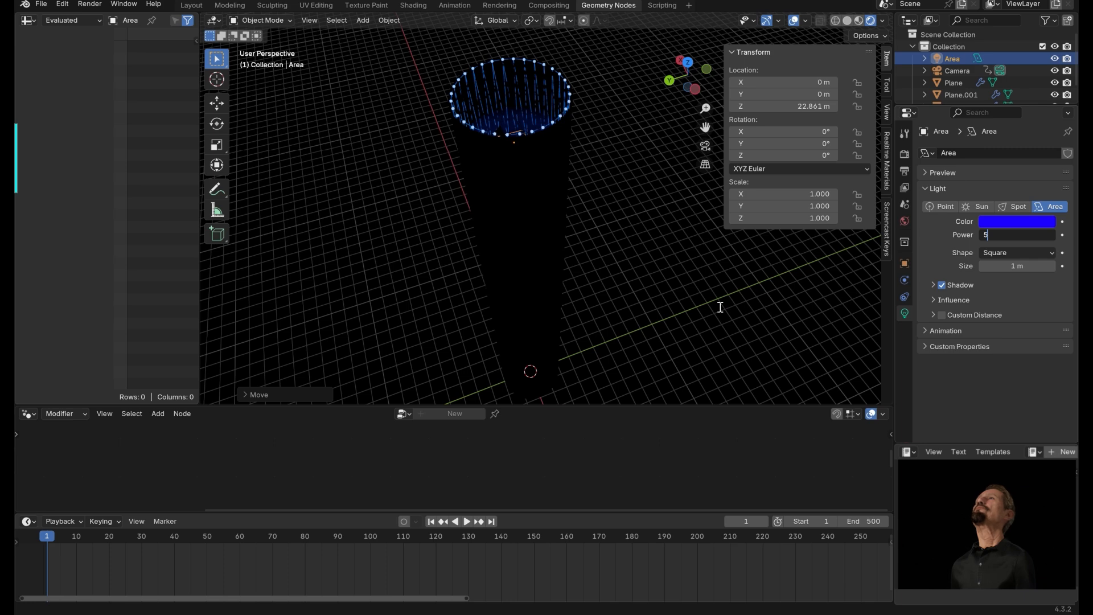
key("Return")
Change the area light's shape to Disk while viewing through the camera.
middle_click_drag(341, 191, 512, 215)
key("KP_0")
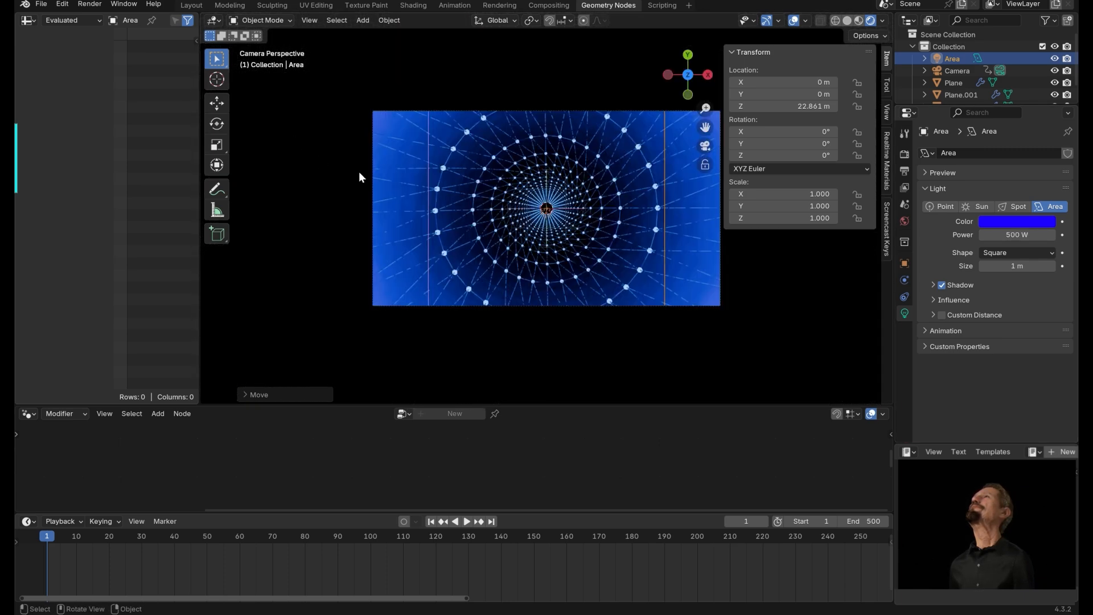
scroll(673, 193, "up", 2)
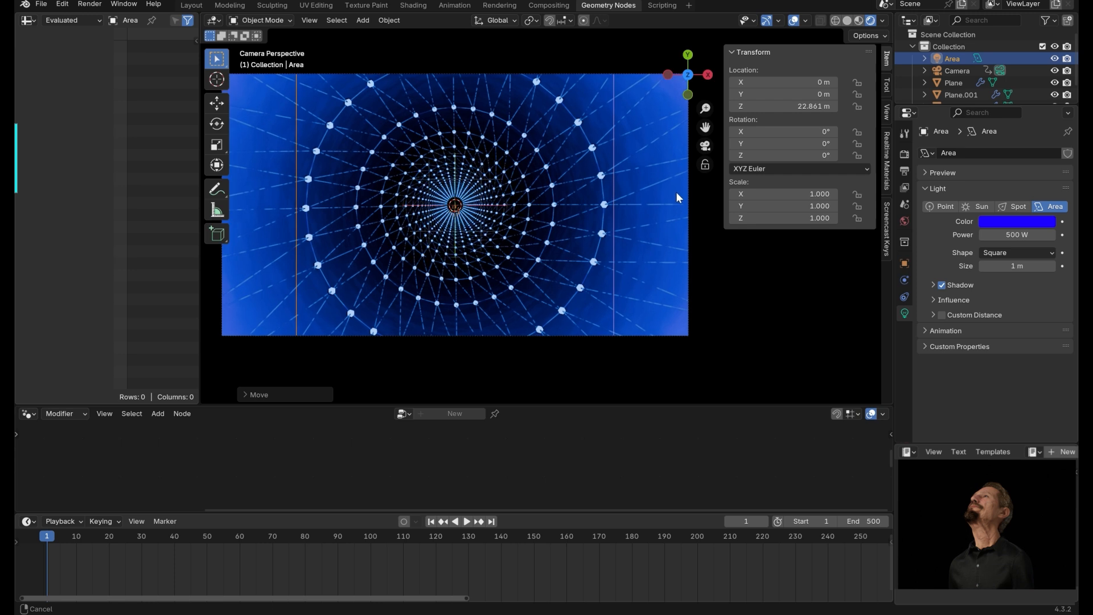
scroll(675, 192, "down", 2)
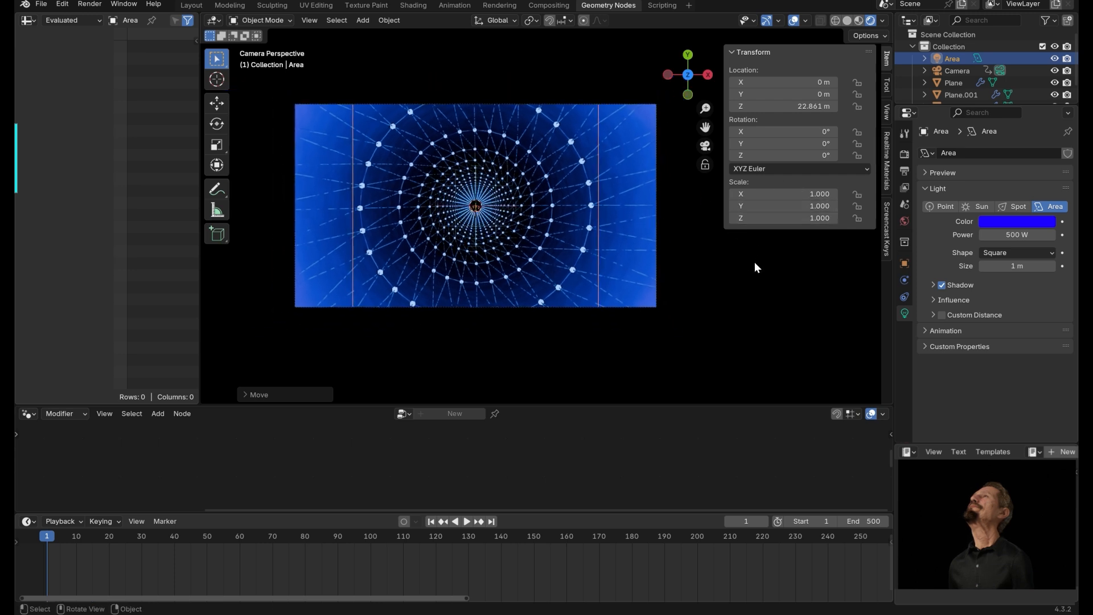
left_click(1013, 252)
left_click(995, 288)
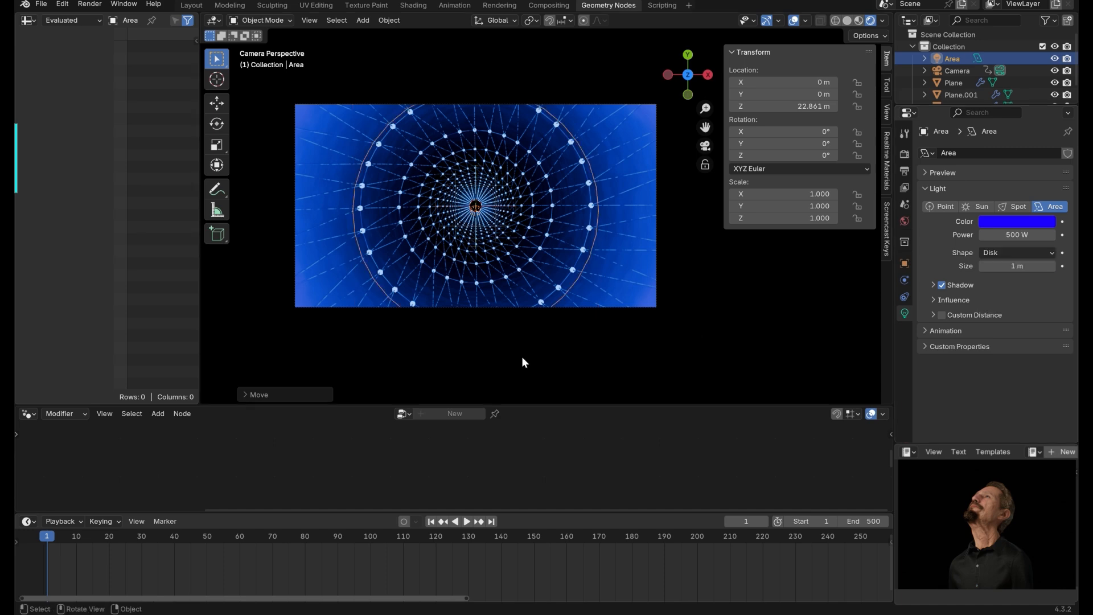
Raise the area light along Z to about 24.3 m, up next to the camera.
mouse_move(629, 327)
middle_mouse_down()
mouse_move(684, 238)
mouse_move(670, 245)
mouse_move(638, 350)
mouse_move(641, 342)
middle_mouse_up()
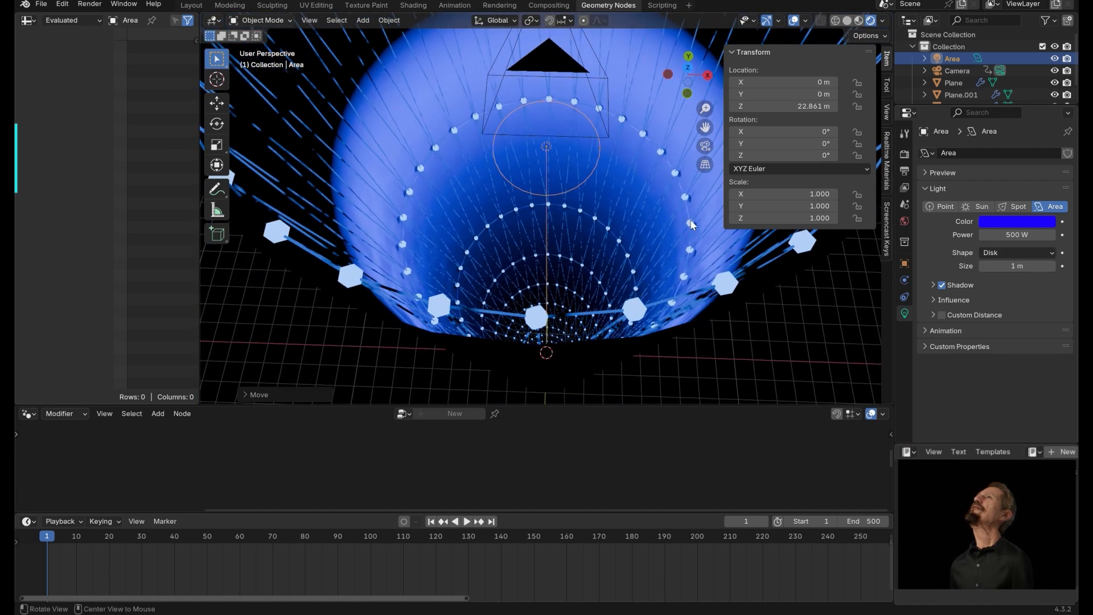
key("g")
key("z")
left_click(673, 125)
key("KP_0")
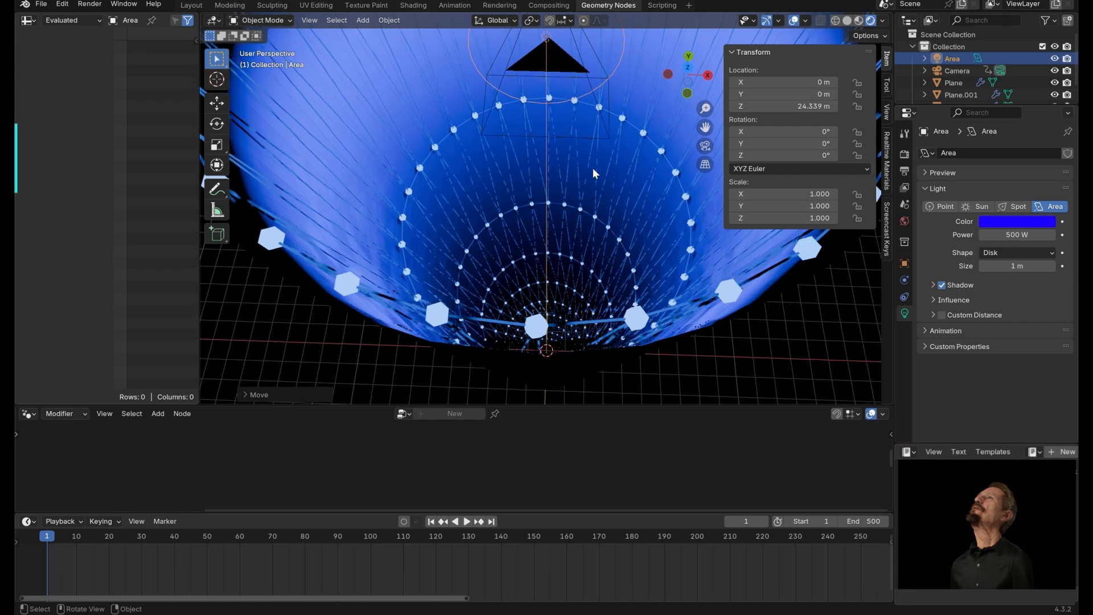
middle_click_drag(613, 248, 590, 137)
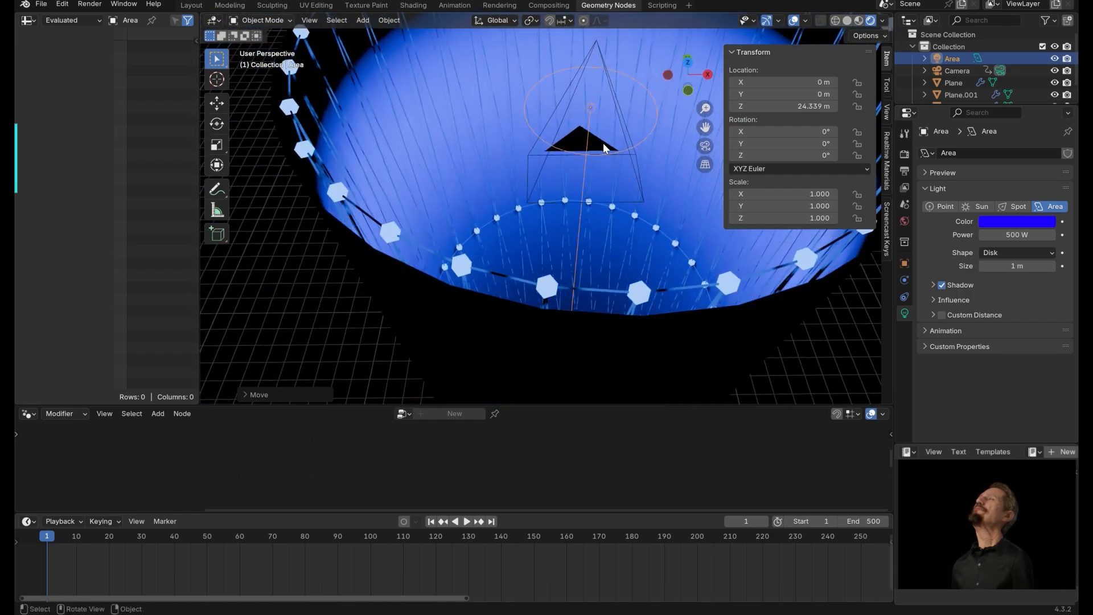
key("g")
key("z")
left_click(607, 140)
Parent the area light to the camera.
left_click(614, 143, "shift")
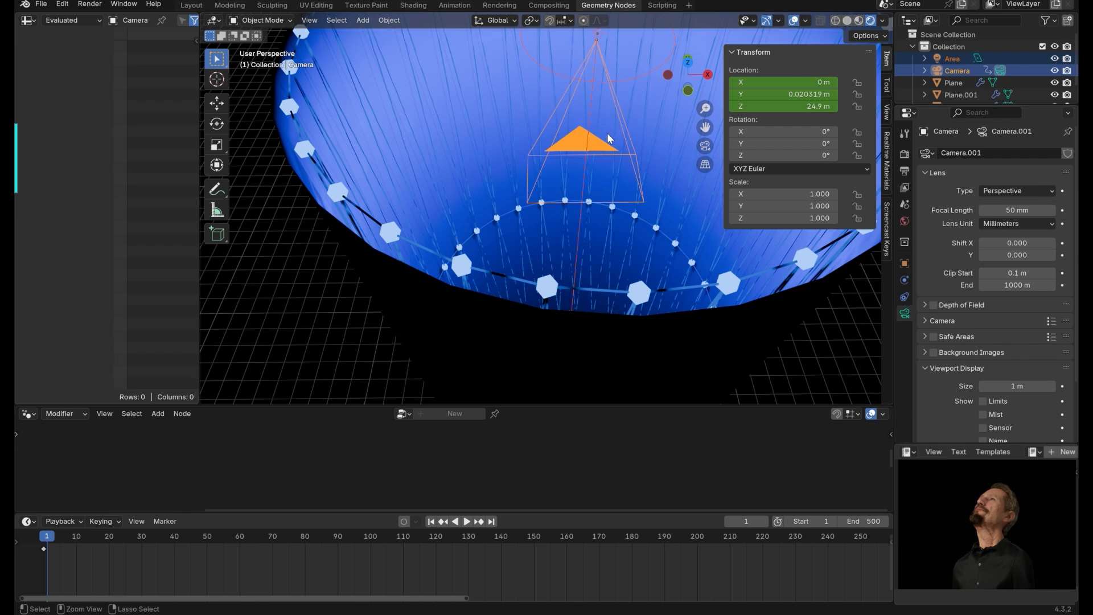
key("ctrl+p")
left_click(607, 131)
Play the animation from the start to check the light moving with the camera.
key("space")
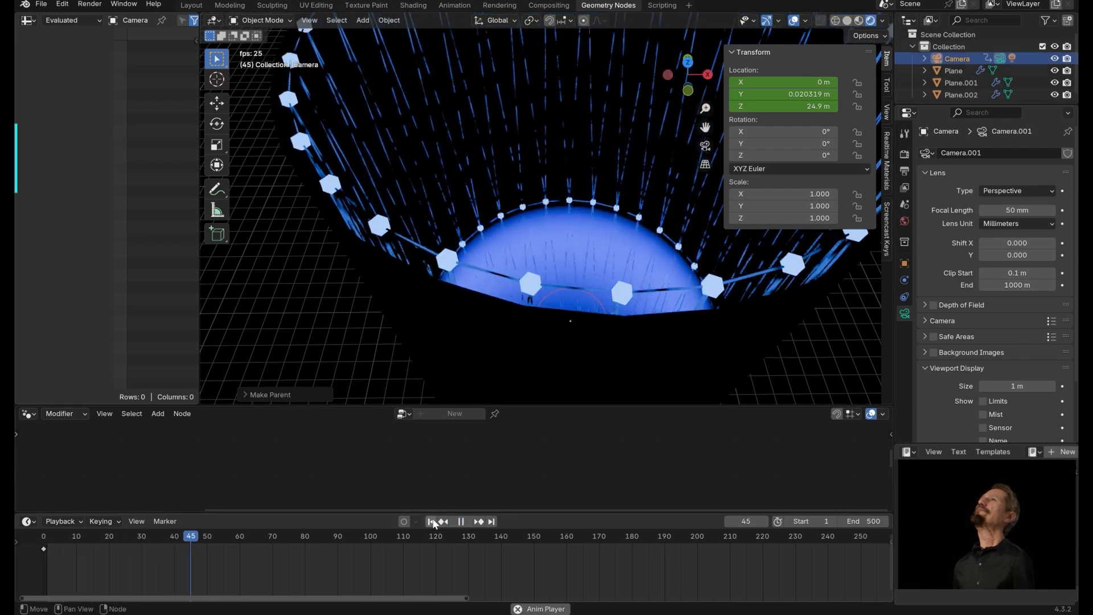
left_click(433, 522)
left_click(460, 521)
left_click(432, 521)
left_click_drag(599, 310, 520, 291, "alt")
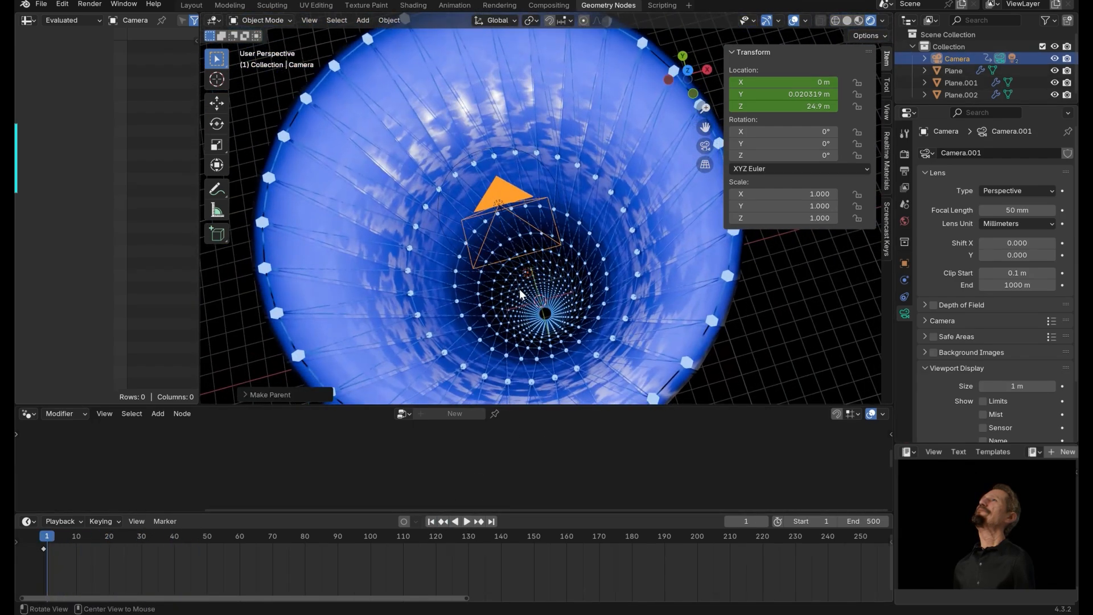
left_click_drag(607, 348, 521, 254, "ctrl+alt")
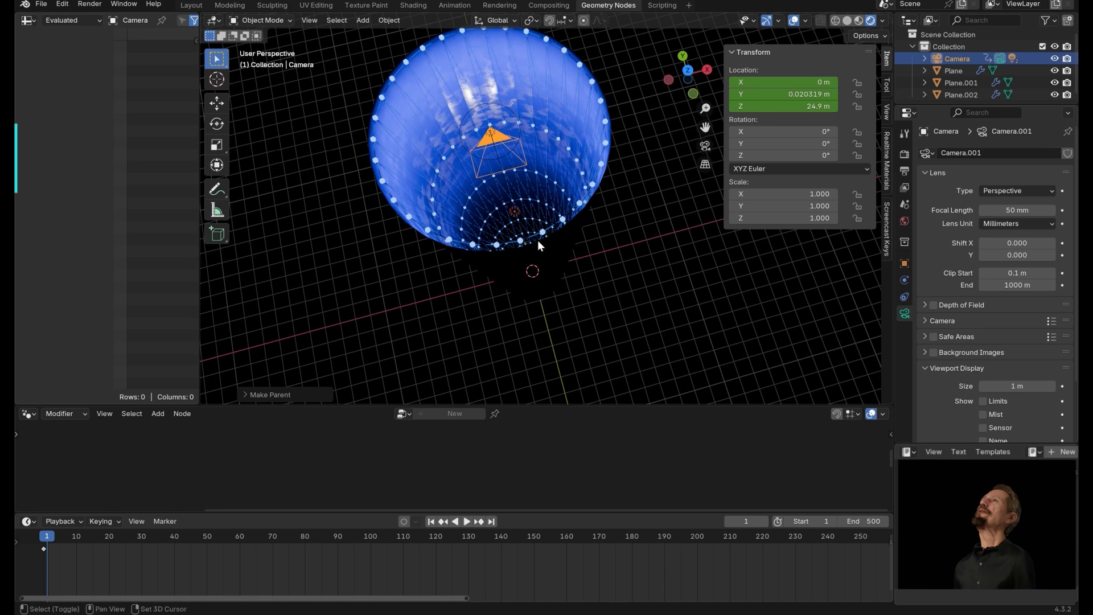
Add a point light and move it up inside the cylinder to about 9 m on Z.
key("shift+a")
mouse_move(548, 238)
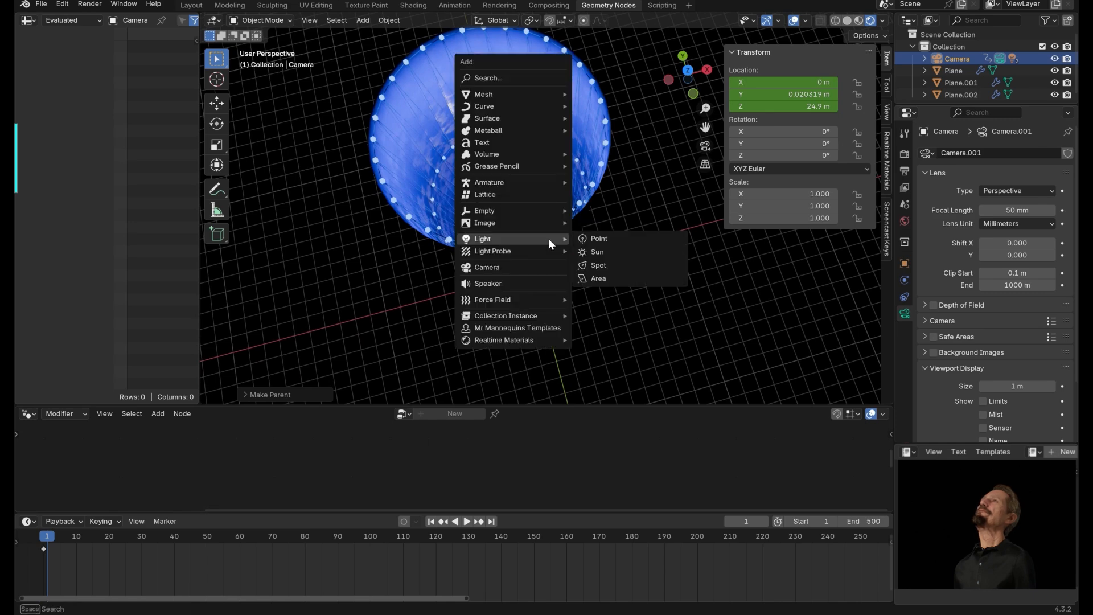
left_click(603, 241)
mouse_move(606, 262)
left_mouse_down("alt")
mouse_move(613, 241)
mouse_move(603, 250)
left_mouse_up("alt")
middle_click_drag(470, 282, 564, 173, "alt")
Set the point light's colour to red and its power to 50 W.
left_click(846, 21)
type("5")
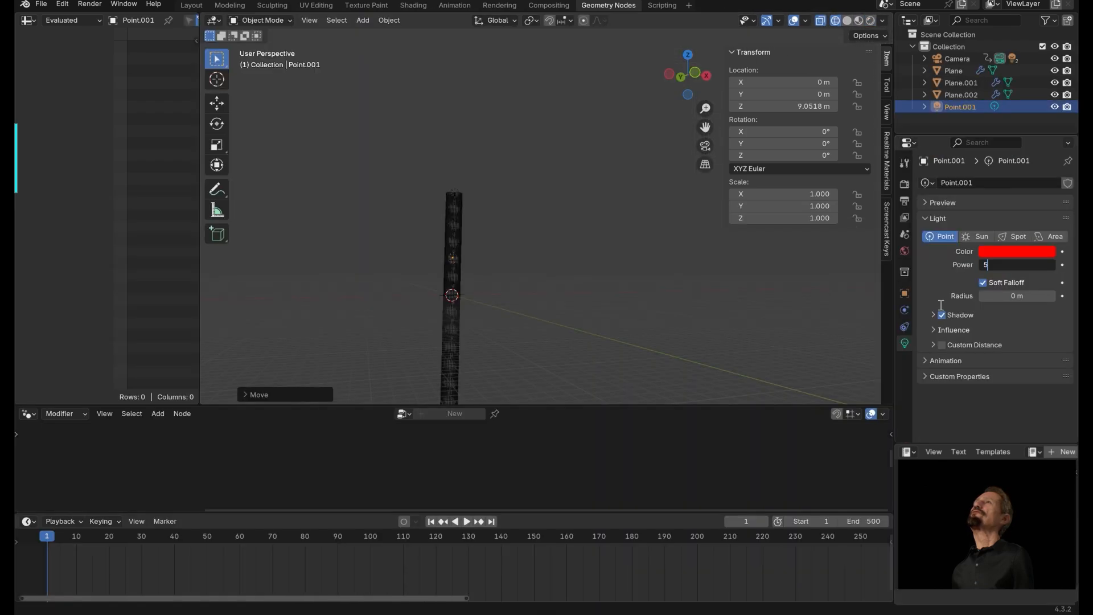
type("0")
key("Return")
View through the camera in rendered shading and play the animation.
middle_click_drag(523, 186, 481, 183)
key("KP_0")
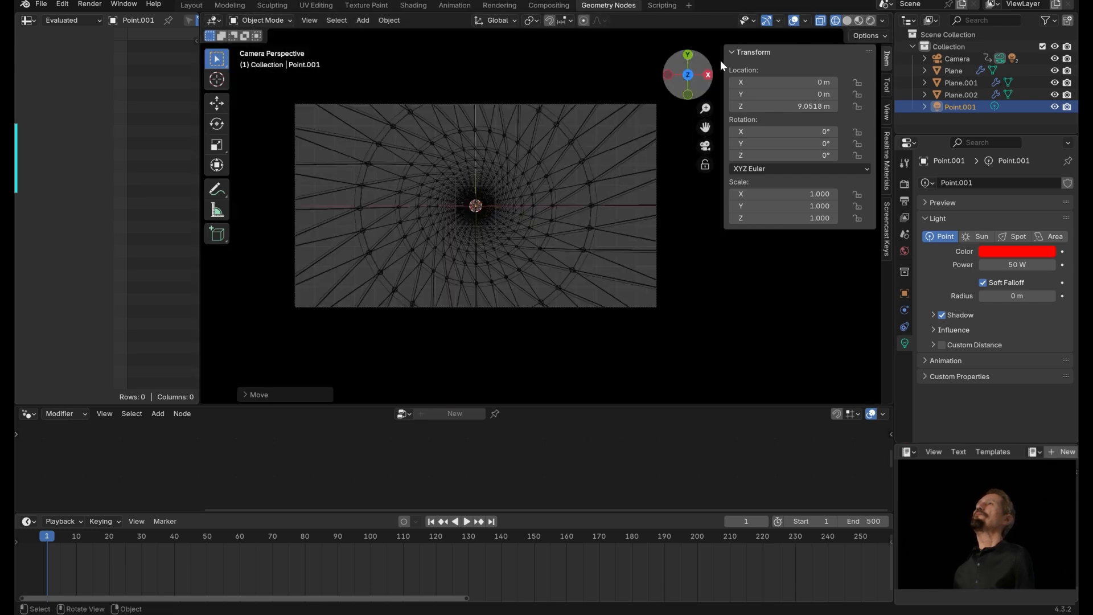
left_click(871, 20)
key("space")
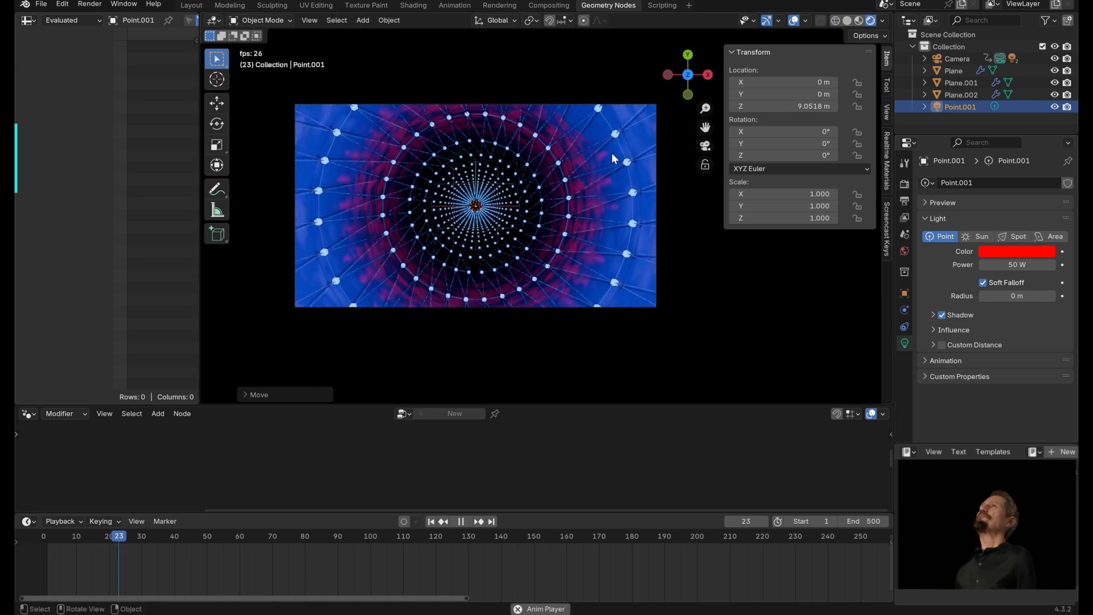
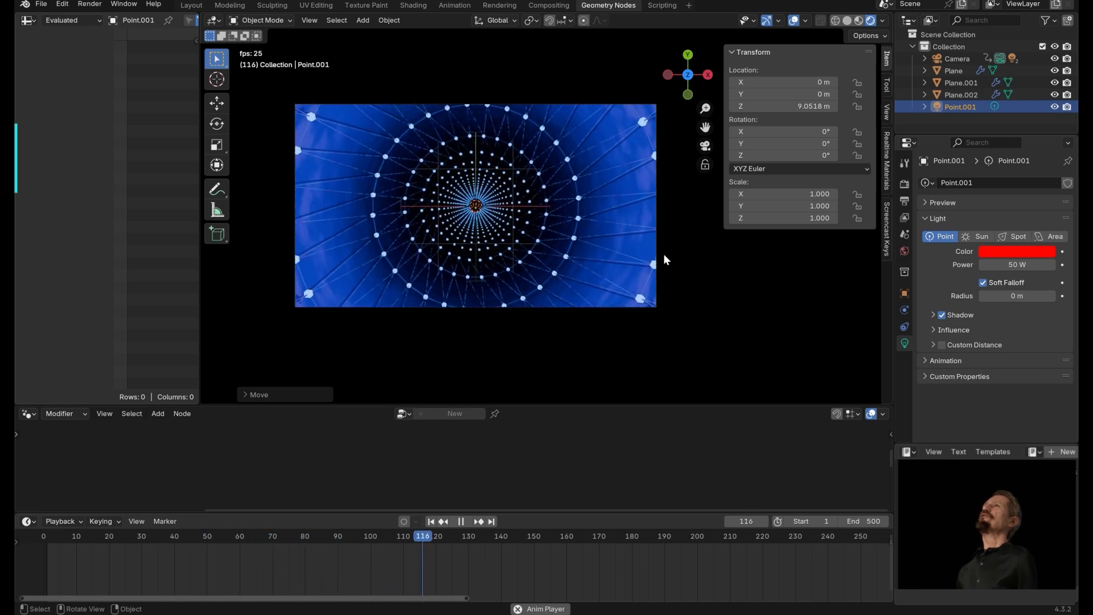
Stop playback, go to frame 0 and keyframe the point light's power at 0 W.
key("space")
left_click(431, 521)
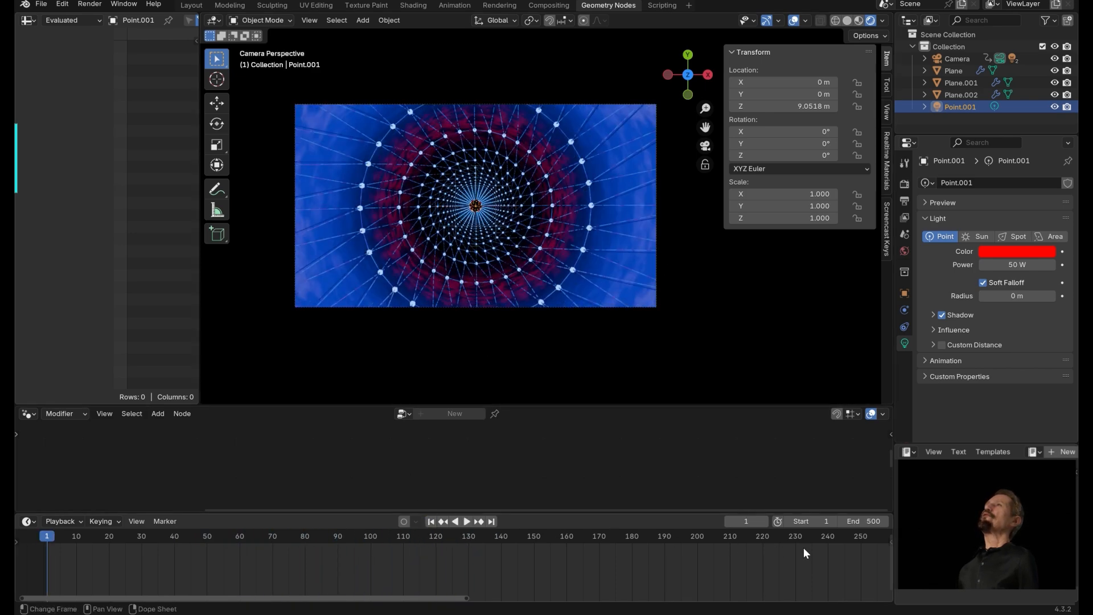
left_click(835, 538)
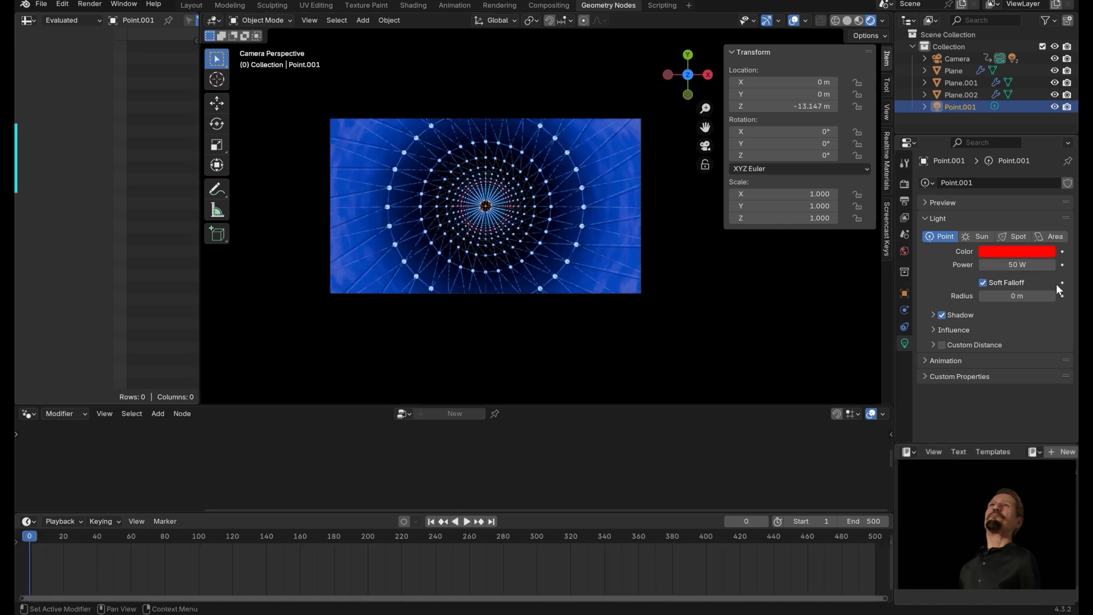
left_click(1026, 265)
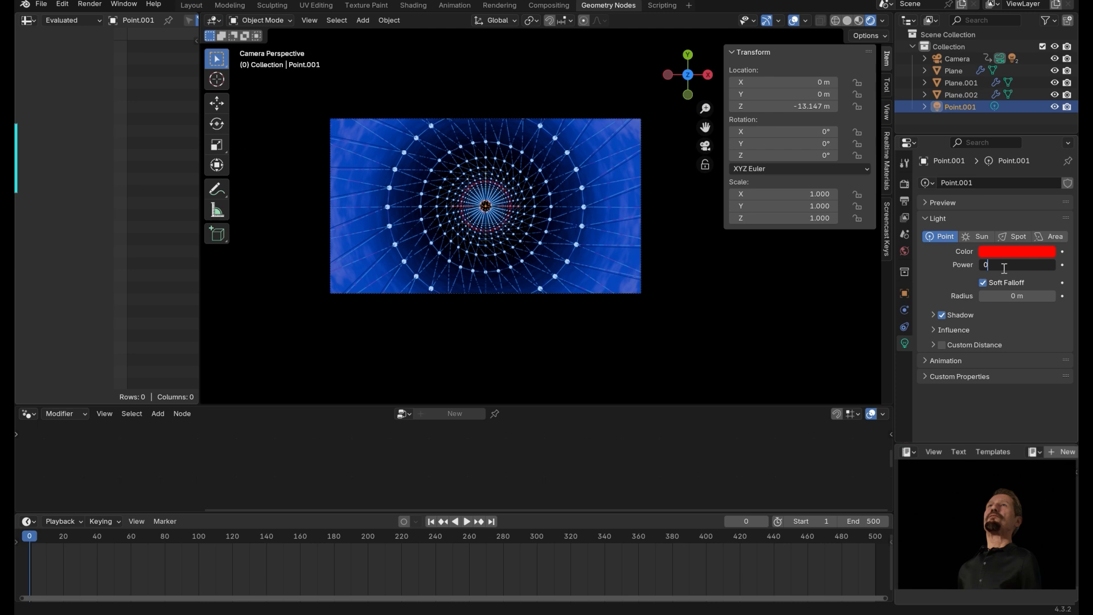
key("Return")
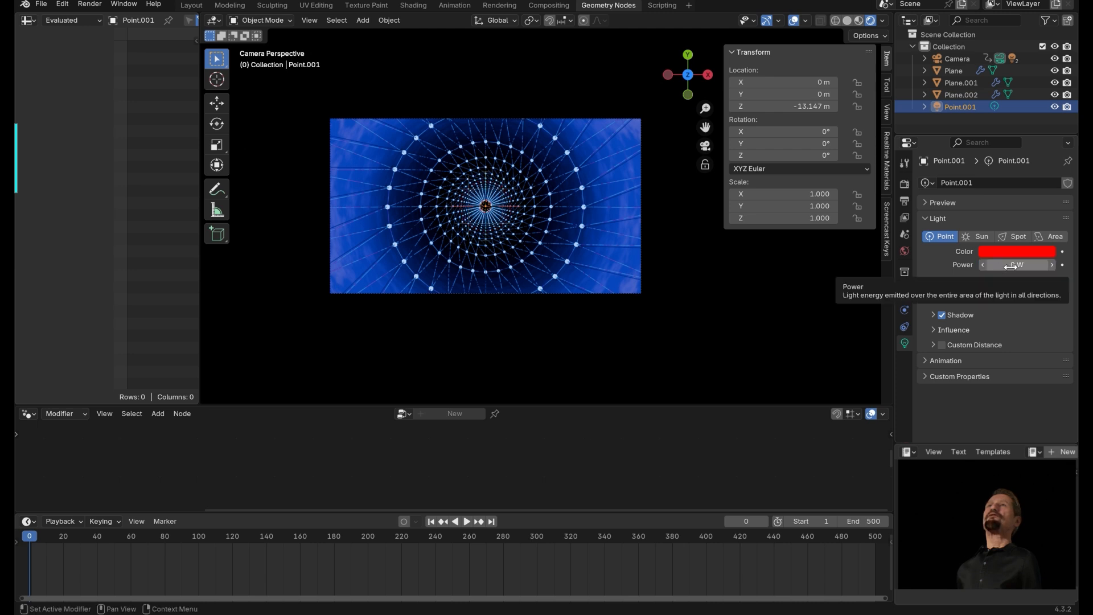
key("i")
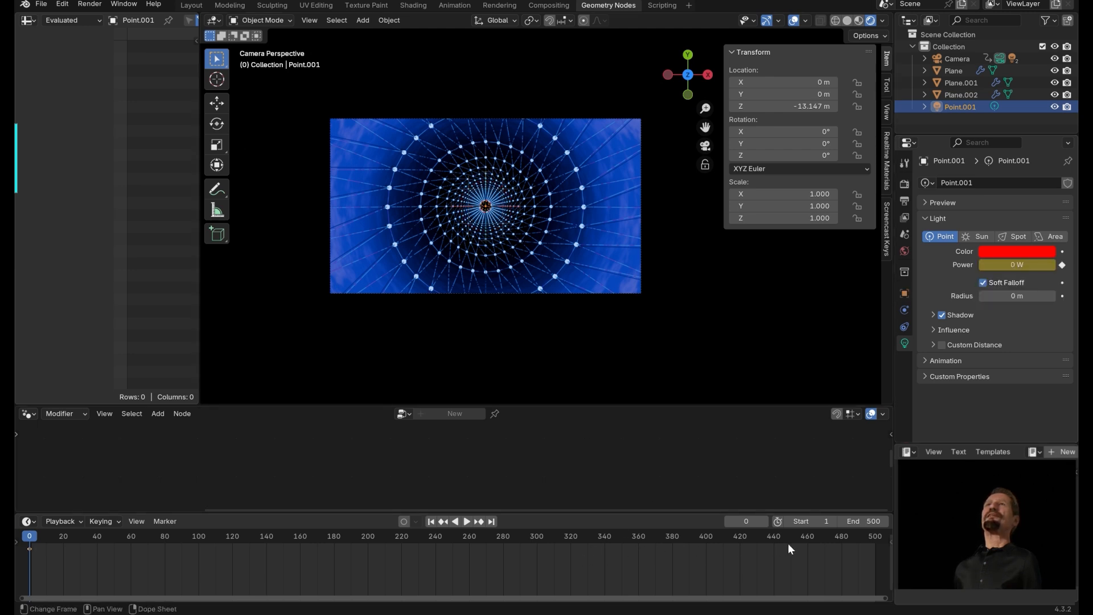
Scrub the timeline and play the animation to check the light's power fade-in.
middle_click_drag(777, 555, 650, 554)
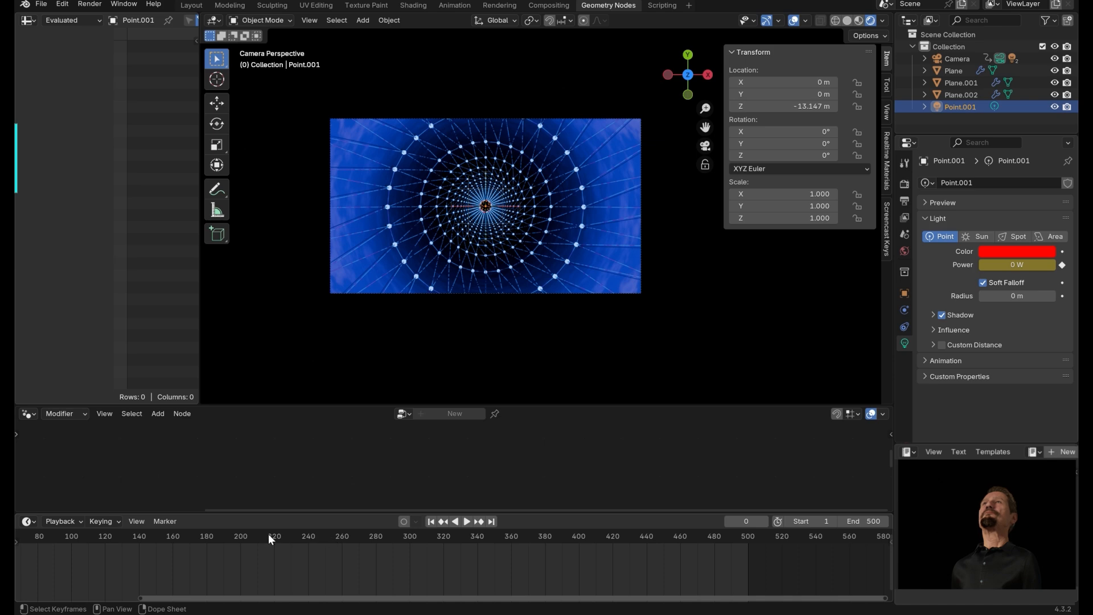
left_click_drag(331, 537, 783, 551)
key("space")
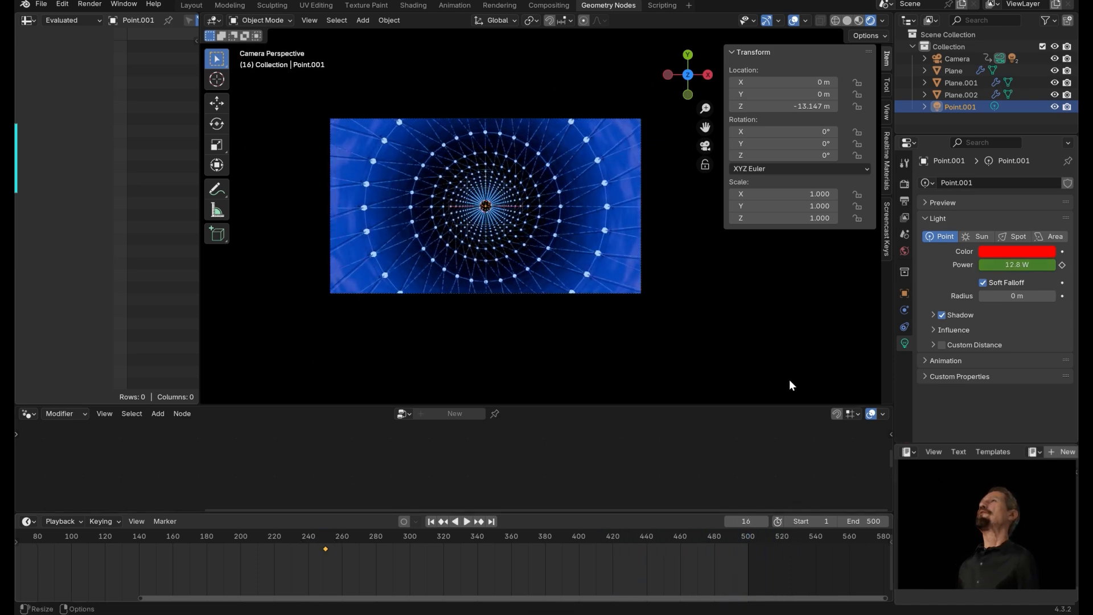
left_click(756, 327)
middle_click_drag(650, 339, 626, 267)
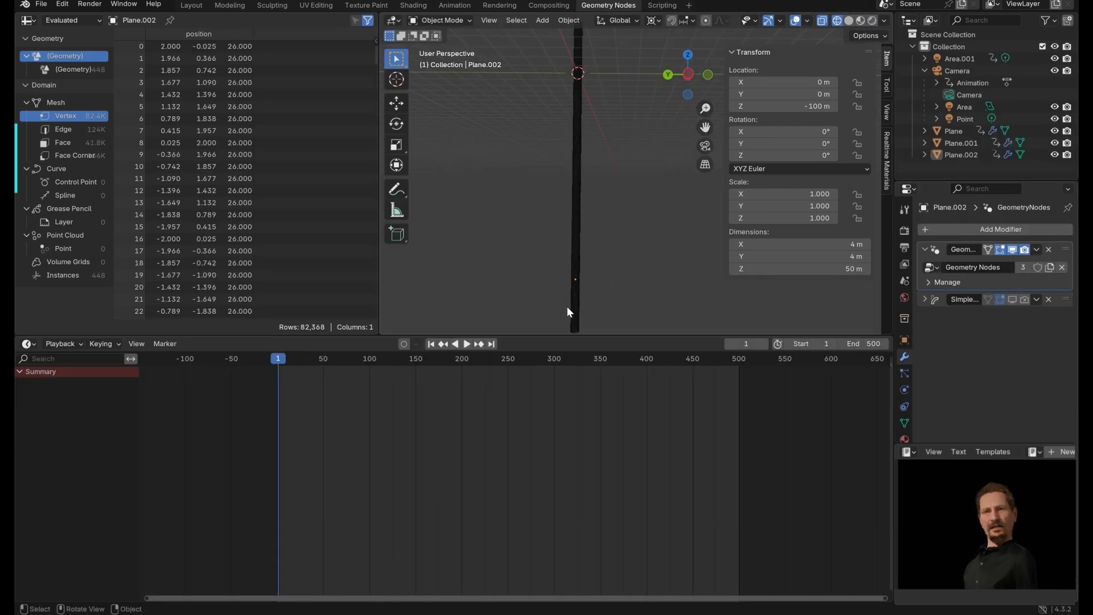
Duplicate the cylinder object Plane.002 and move the copy 56 m down along Z.
left_click(572, 309)
middle_click_drag(648, 257, 644, 293, "ctrl")
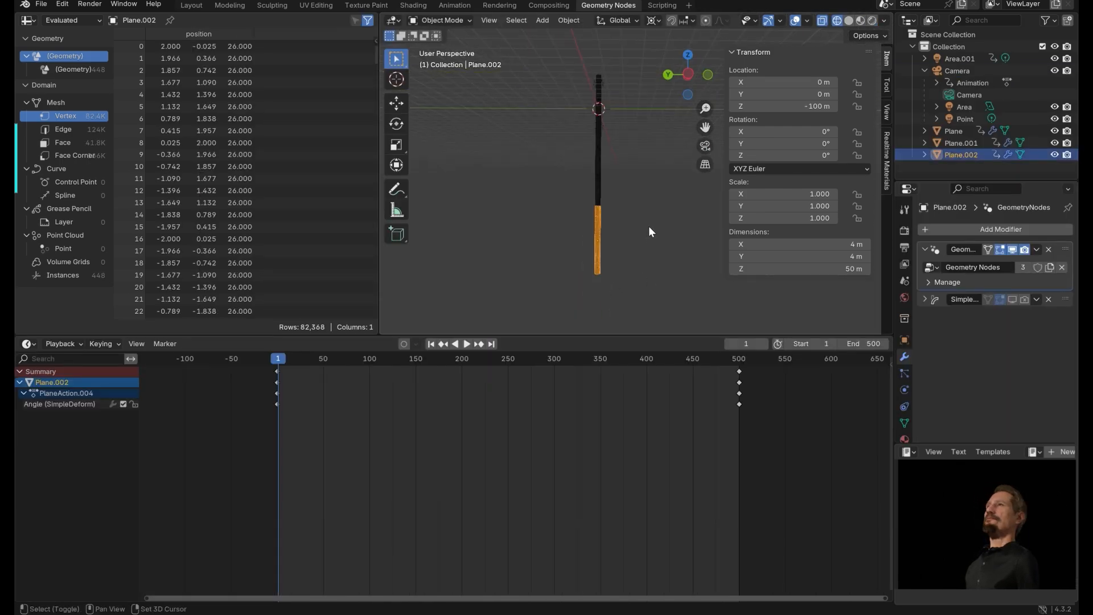
key("shift+d")
key("z")
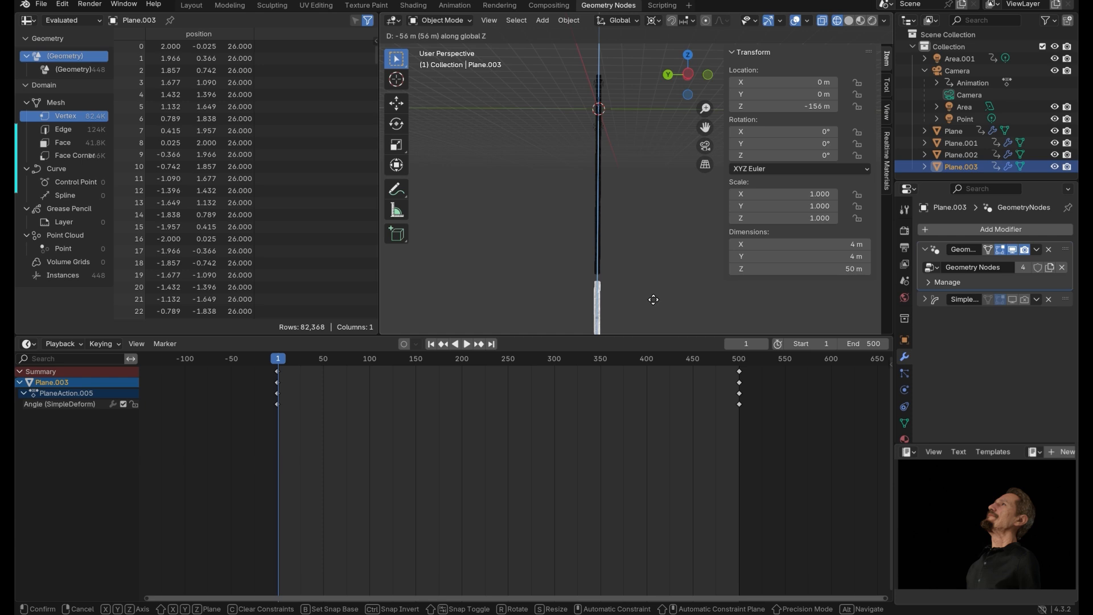
left_click(655, 292)
View through the camera, play the animation and zoom the camera view.
key("KP_0")
key("space")
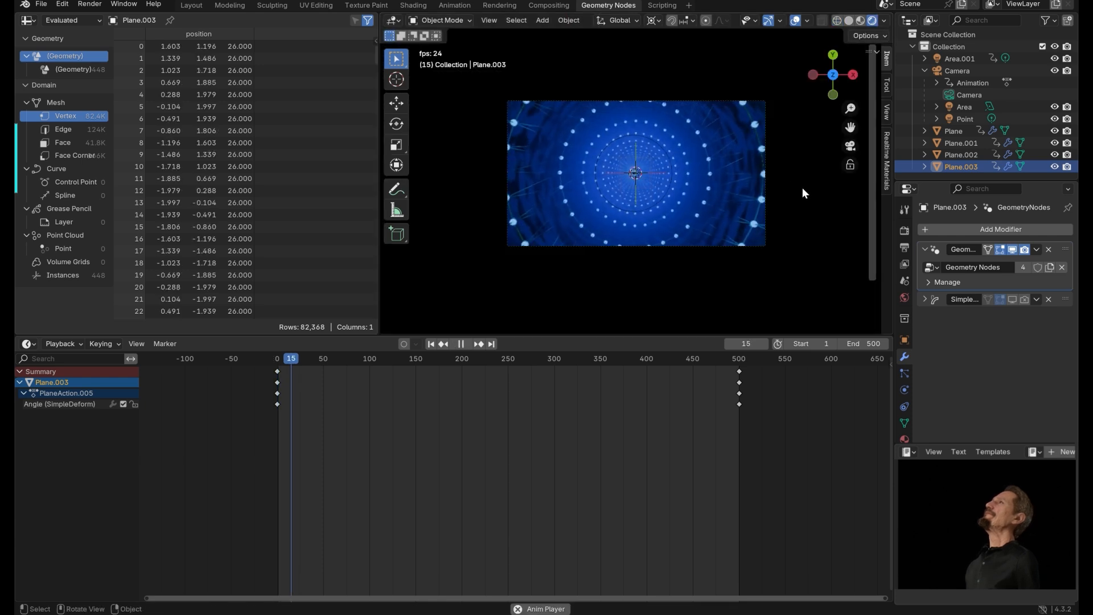
left_click(720, 362)
key("space")
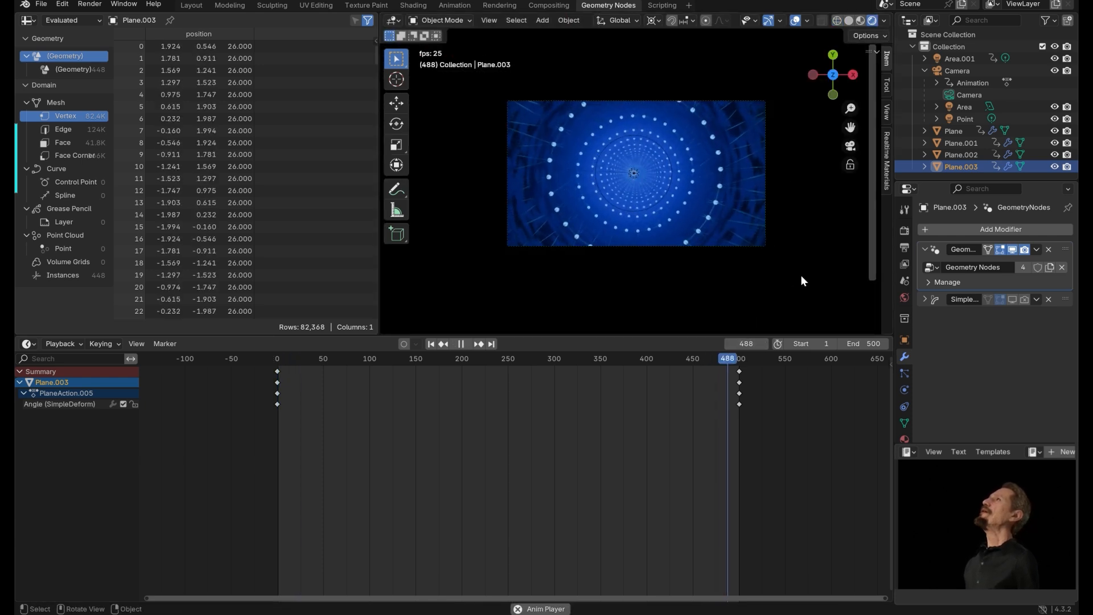
key("space")
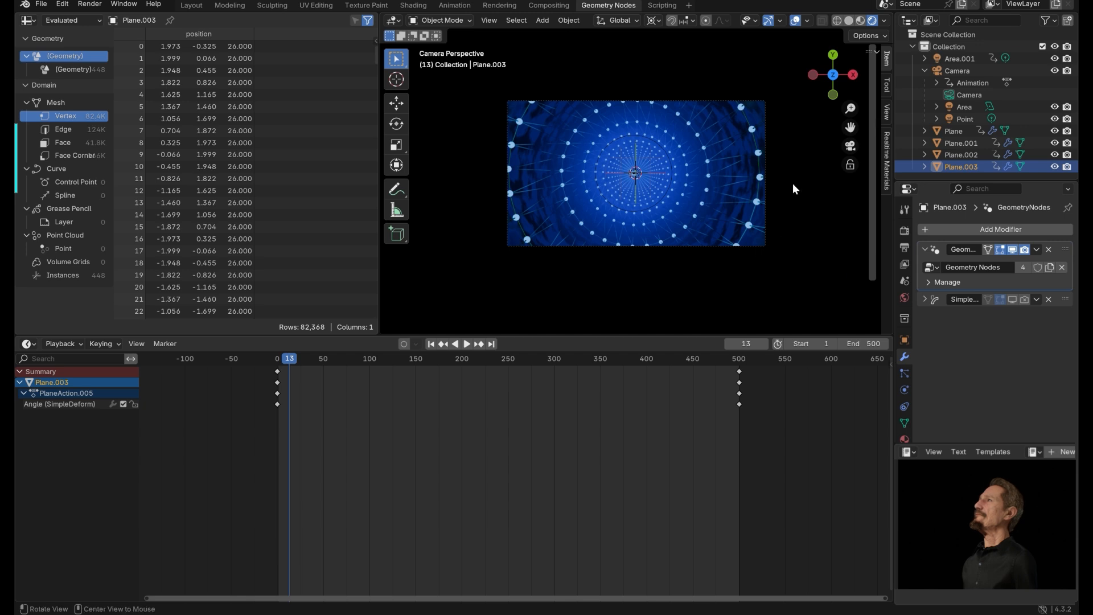
middle_click_drag(799, 174, 867, 163, "shift")
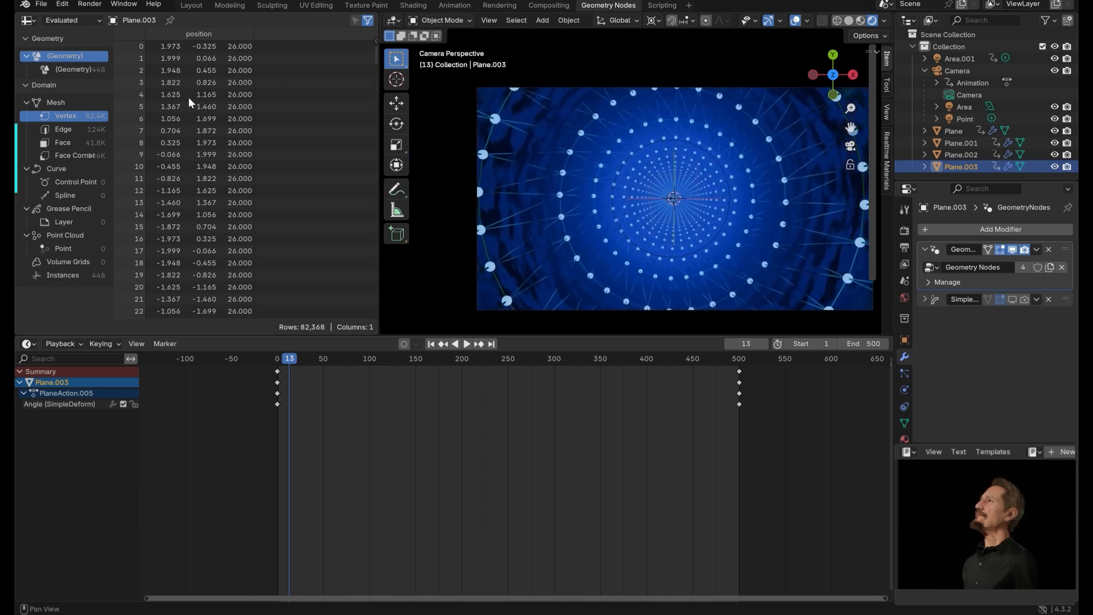
Inspect the spreadsheet's point, control point, edge and vertex domains.
left_click(64, 249)
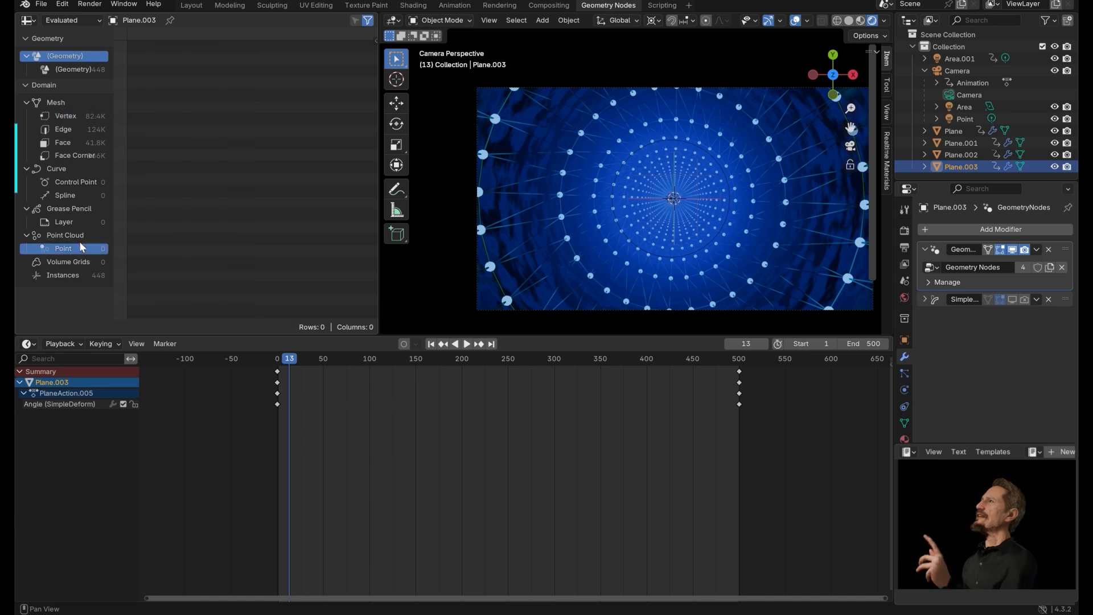
left_click(74, 182)
left_click(63, 129)
left_click(66, 116)
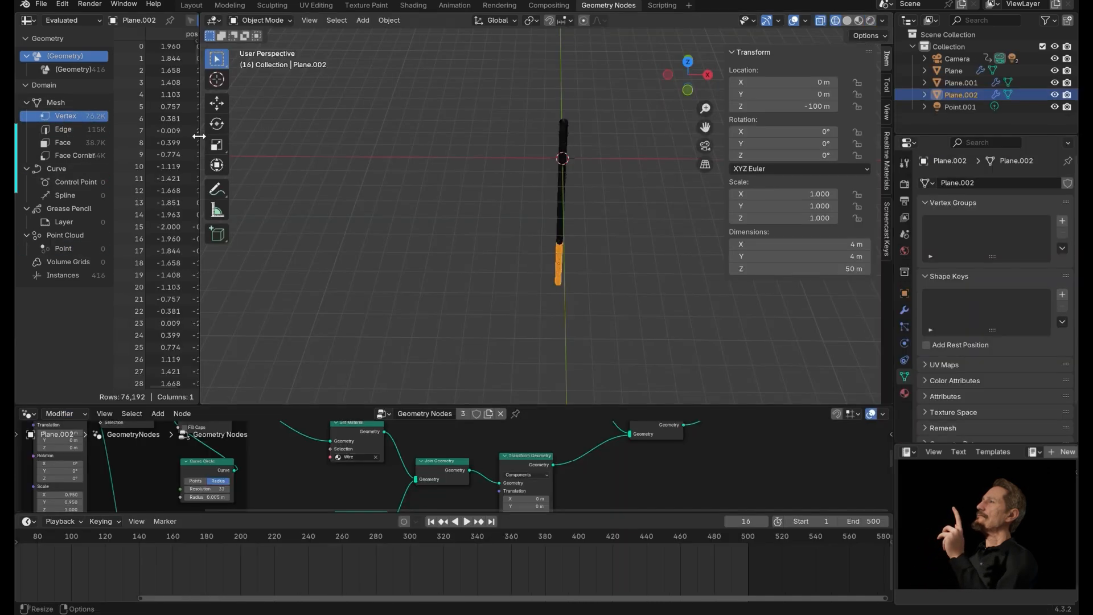
Switch the spreadsheet area to the Compositor and enable Use Nodes.
left_click(33, 20)
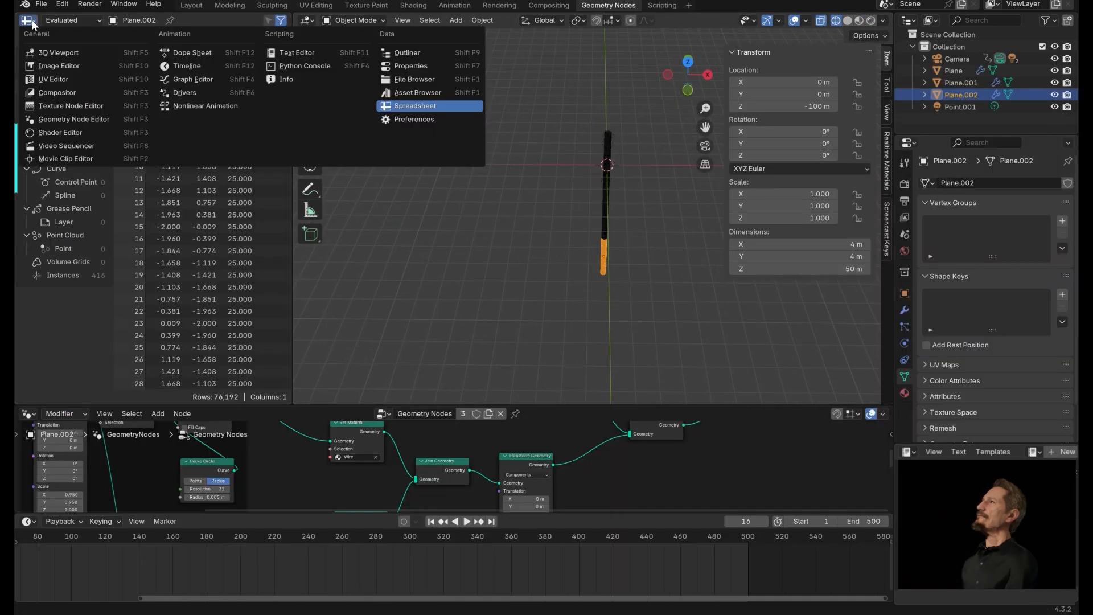
mouse_move(50, 21)
left_click(75, 95)
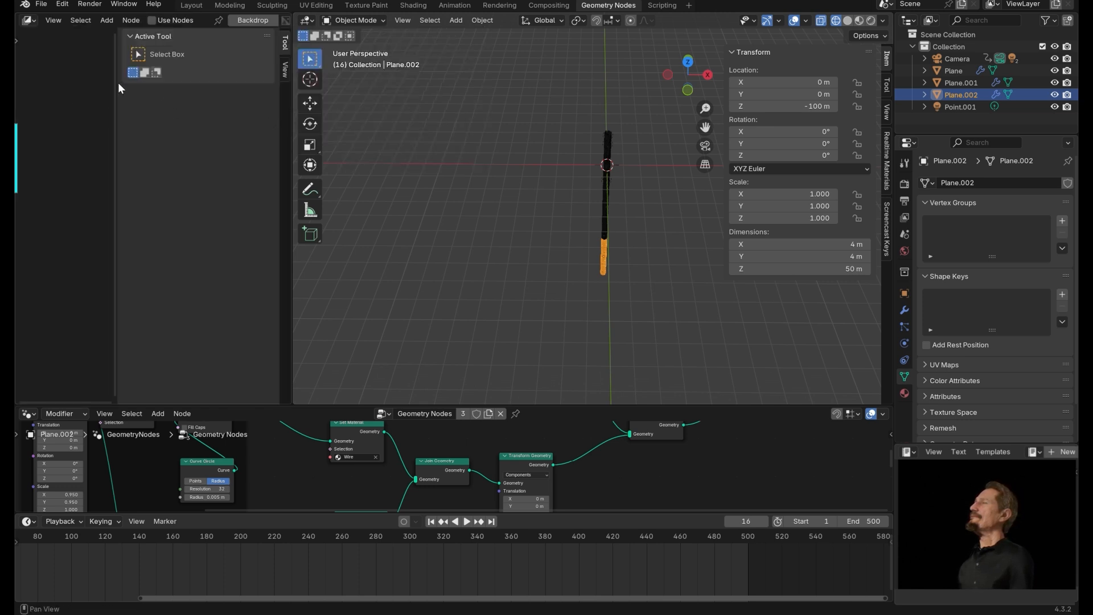
left_click_drag(118, 84, 190, 104)
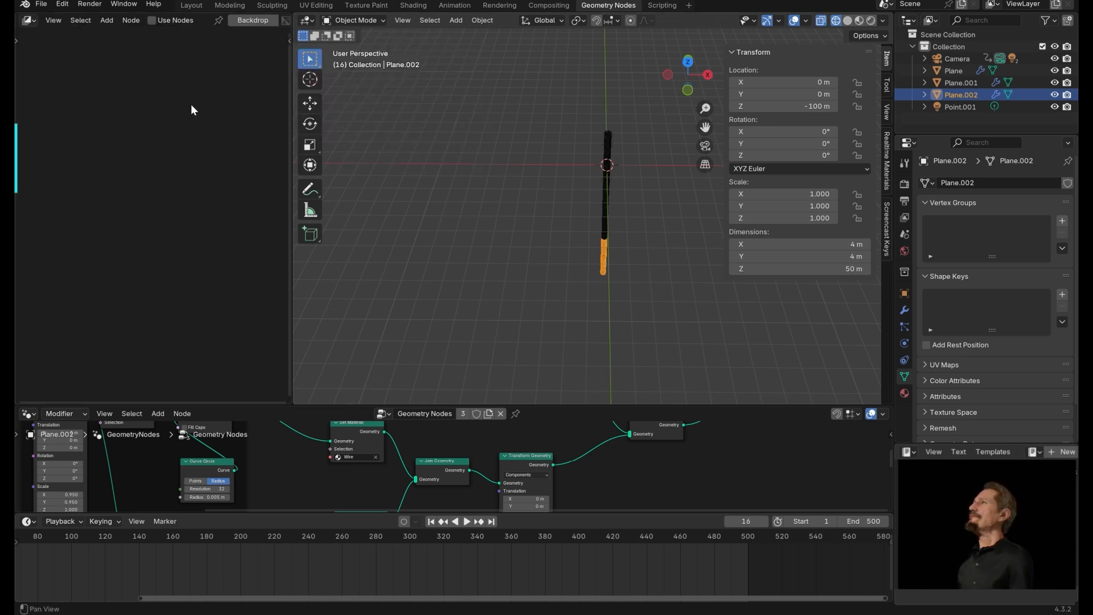
left_click(151, 20)
middle_click_drag(135, 142, 171, 162)
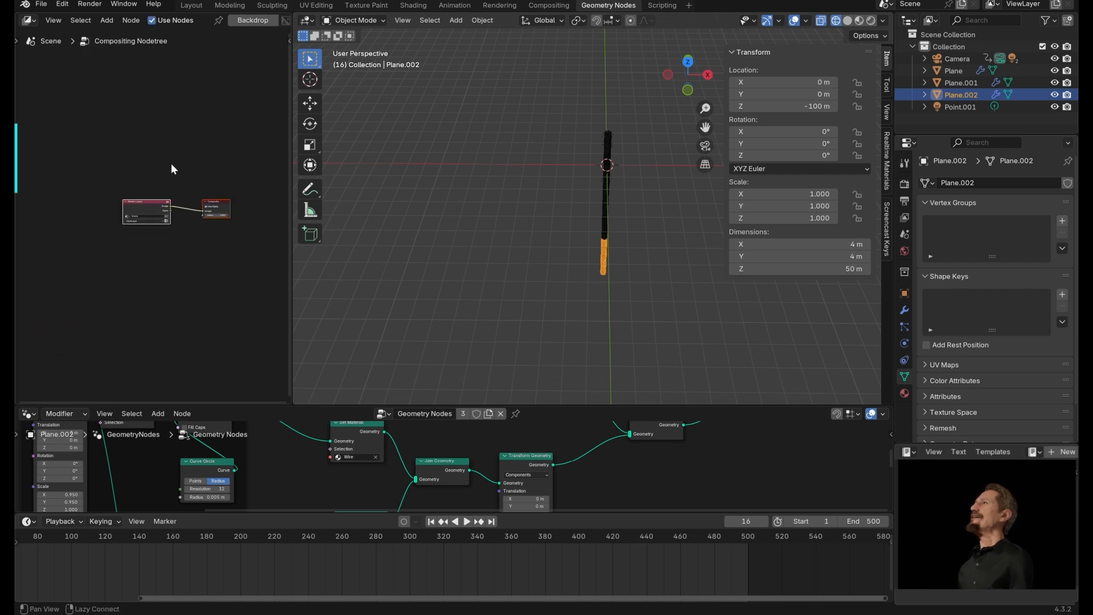
scroll(171, 163, "up", 3)
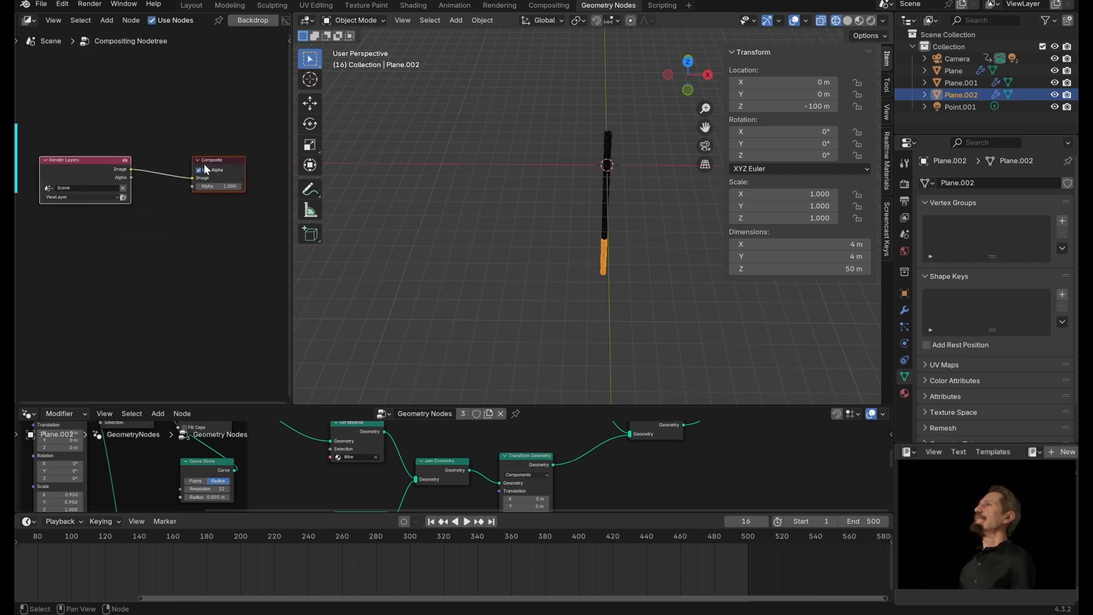
Add a Glare node between the Render Layers and Composite nodes.
middle_click_drag(155, 175, 182, 177)
left_click_drag(142, 160, 144, 237)
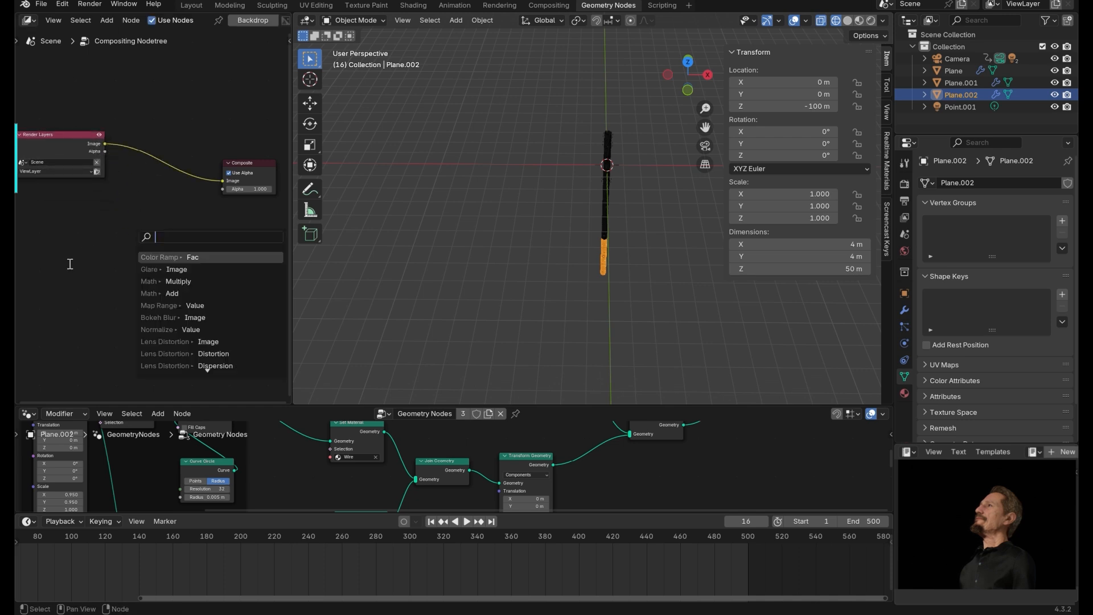
type("L")
key("BackSpace")
type("GLA")
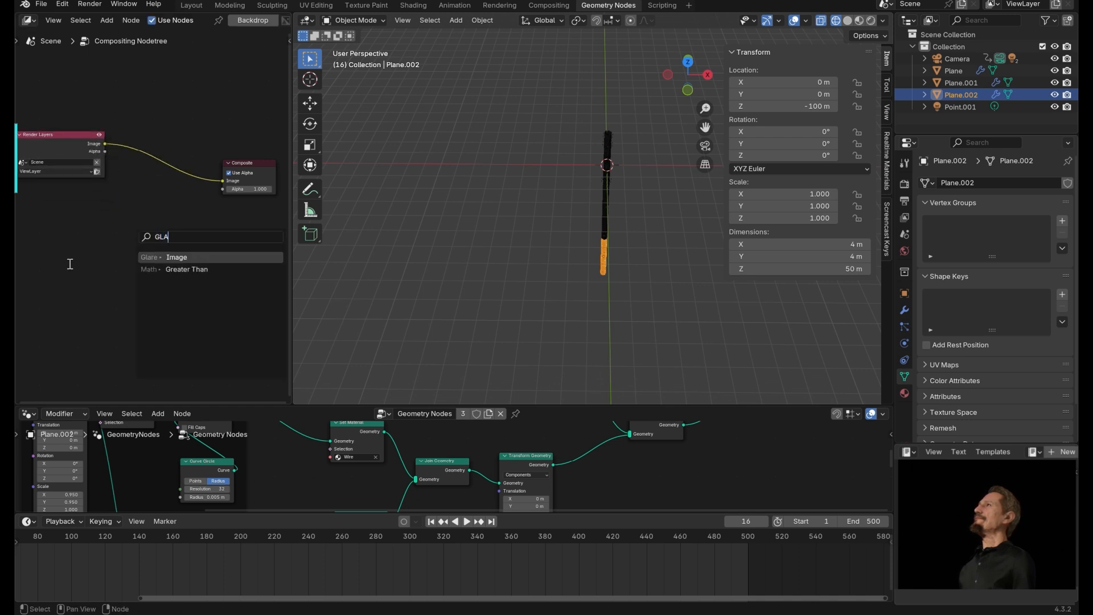
key("Return")
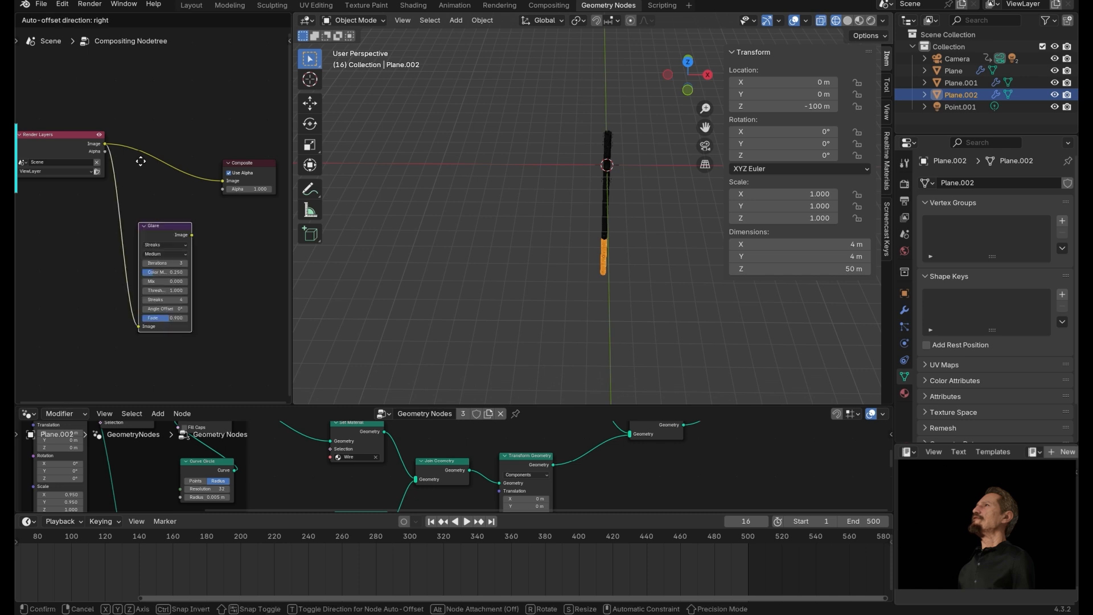
left_click(139, 75)
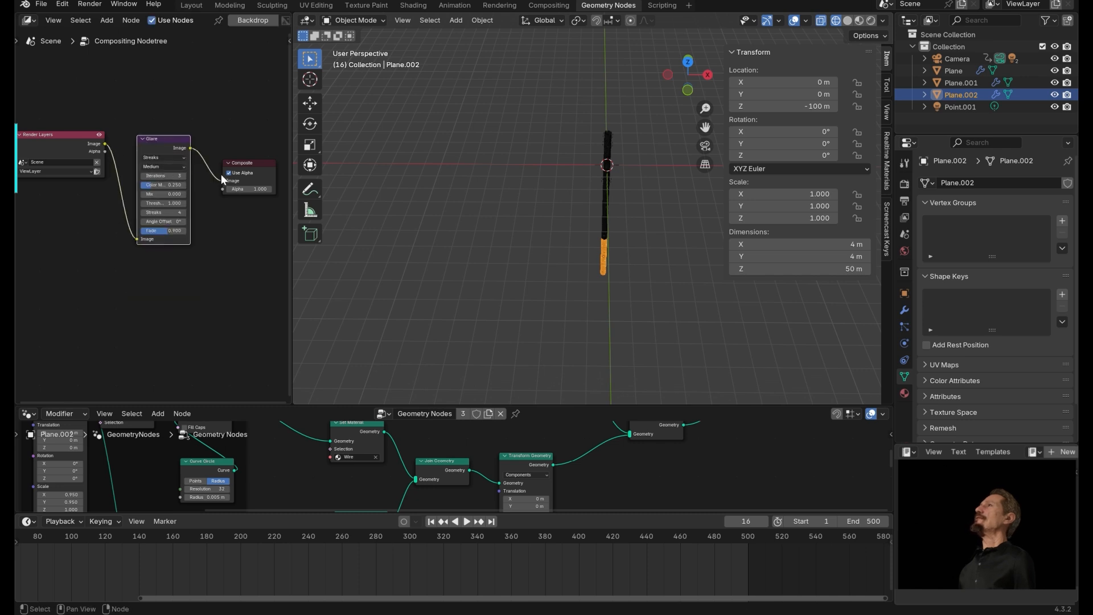
Set the Glare node's type to Bloom and its quality to High.
left_click(164, 157)
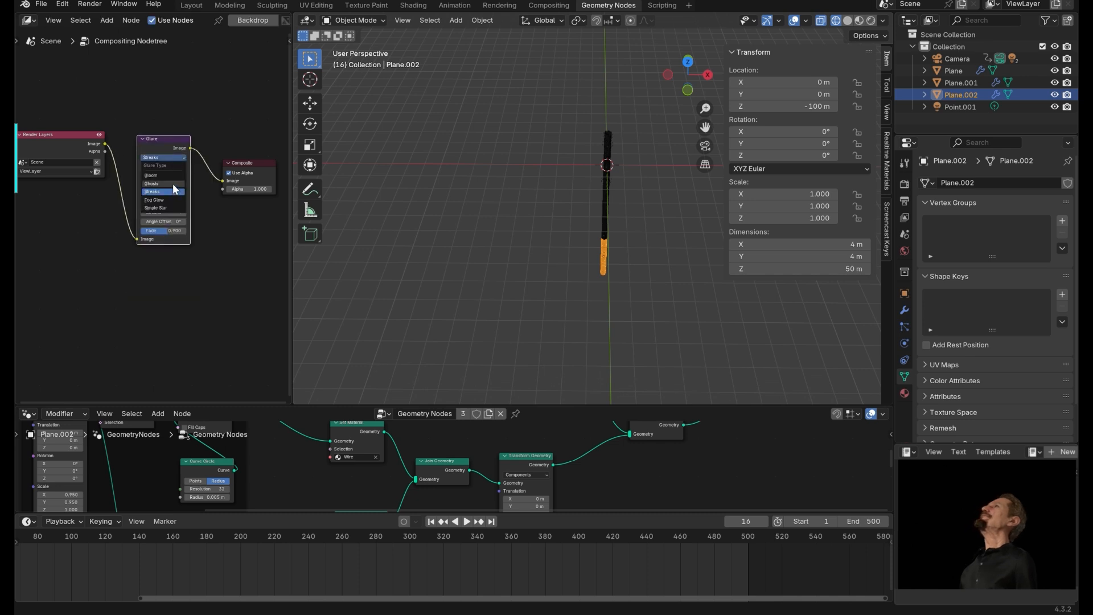
left_click(165, 175)
left_click(180, 167)
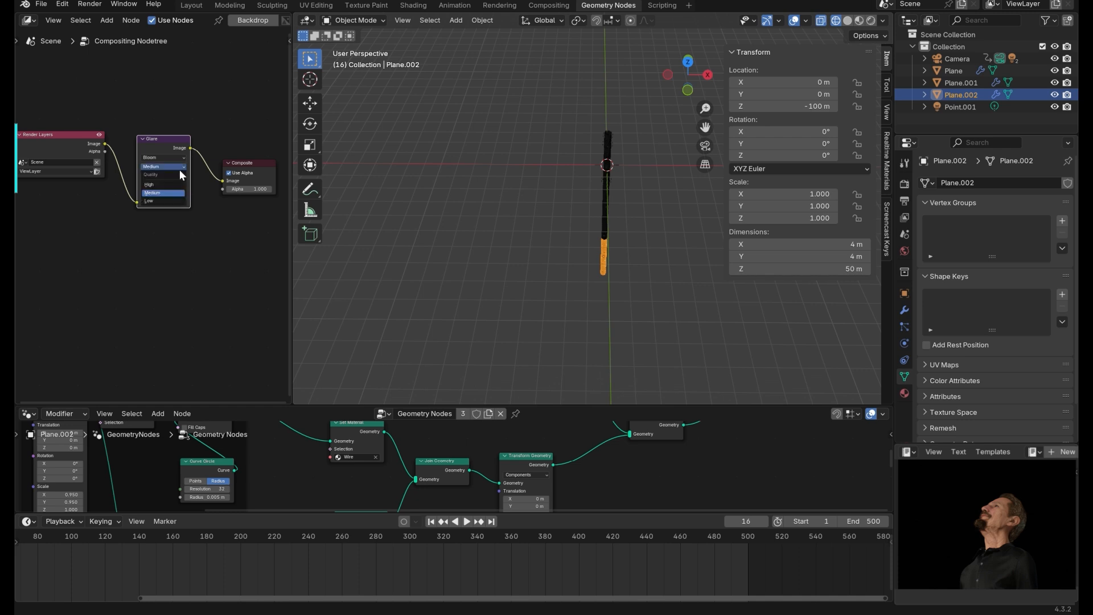
left_click(176, 182)
scroll(182, 180, "up", 3)
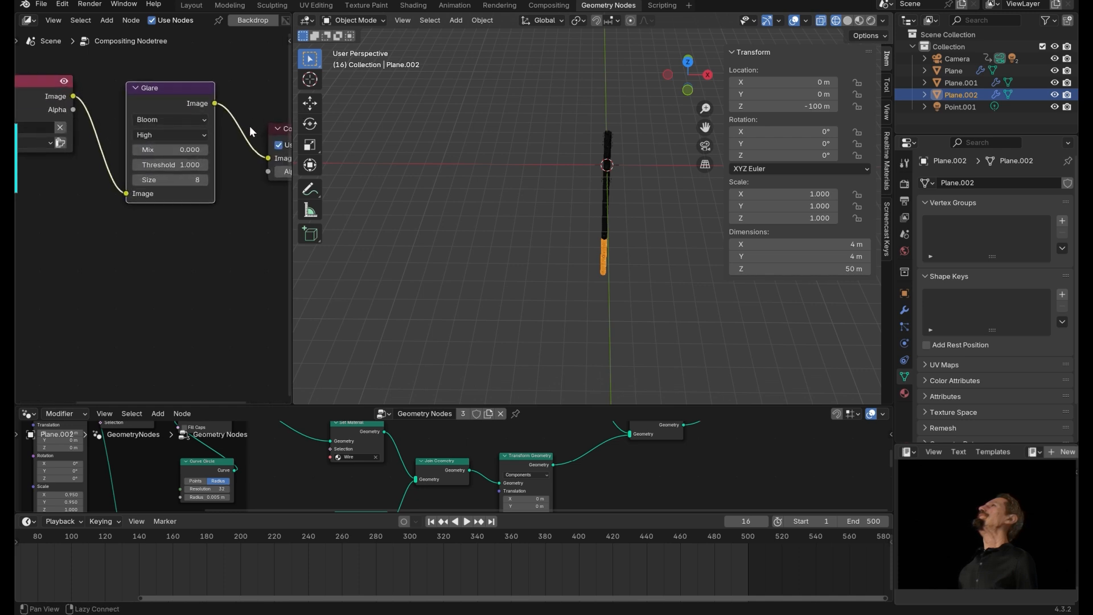
Show the camera view and set the viewport compositor to Always to preview the glare.
left_click_drag(291, 194, 374, 194)
middle_click_drag(330, 245, 260, 230)
left_click(541, 203)
left_click(871, 20)
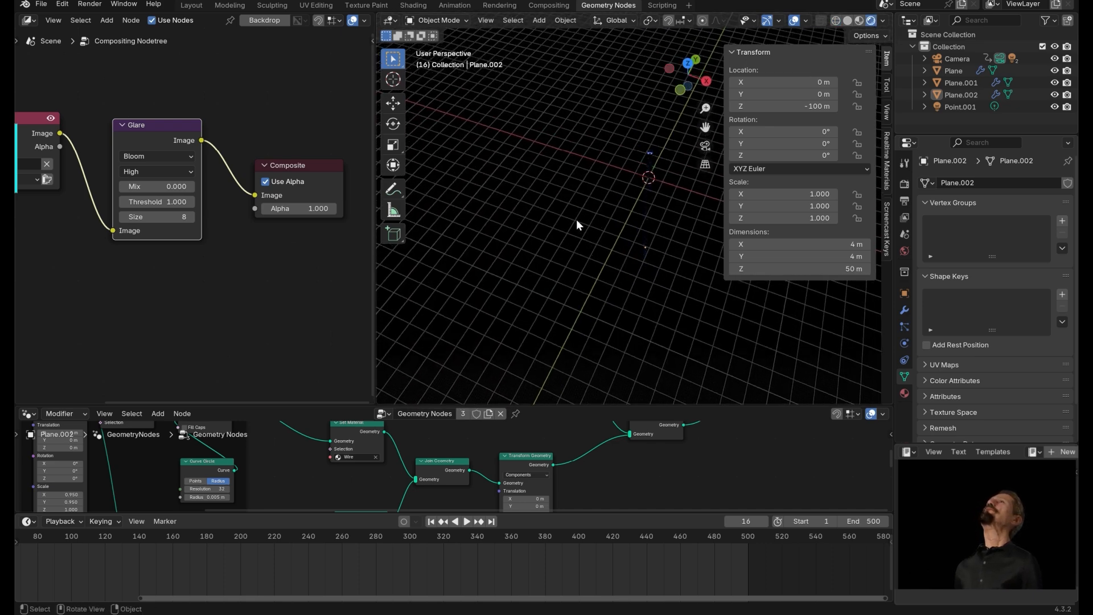
key("KP_0")
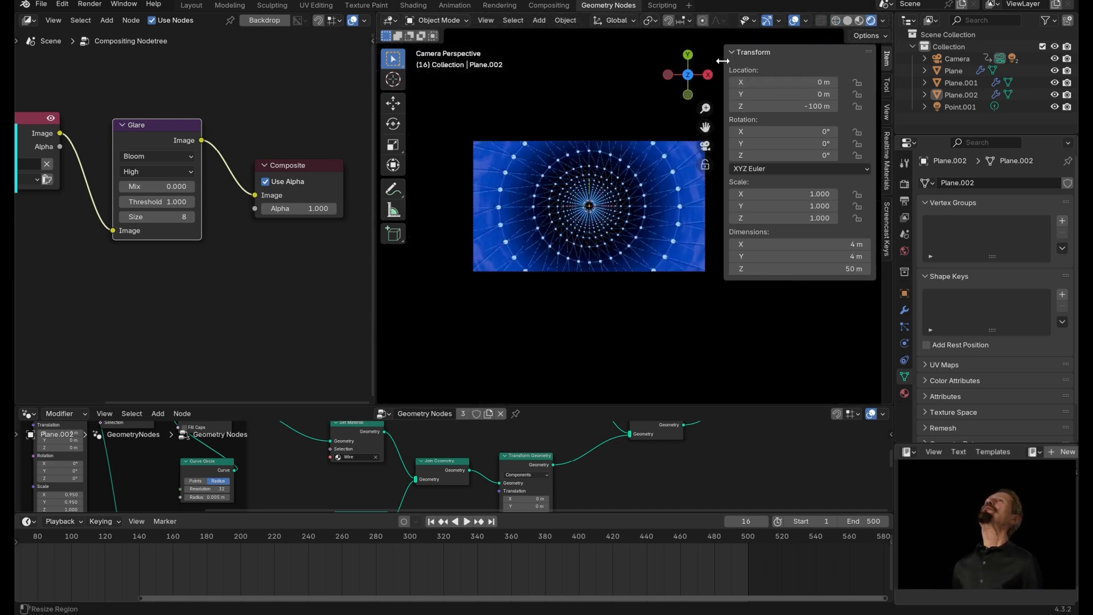
left_click_drag(725, 60, 896, 83)
left_click(883, 20)
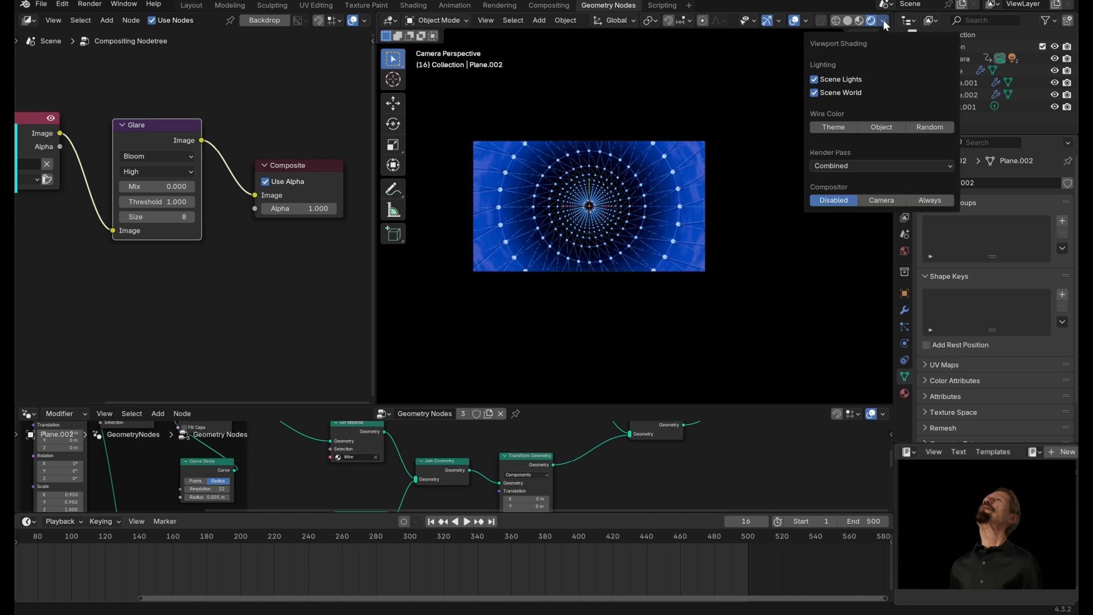
left_click(930, 200)
scroll(762, 207, "up", 2)
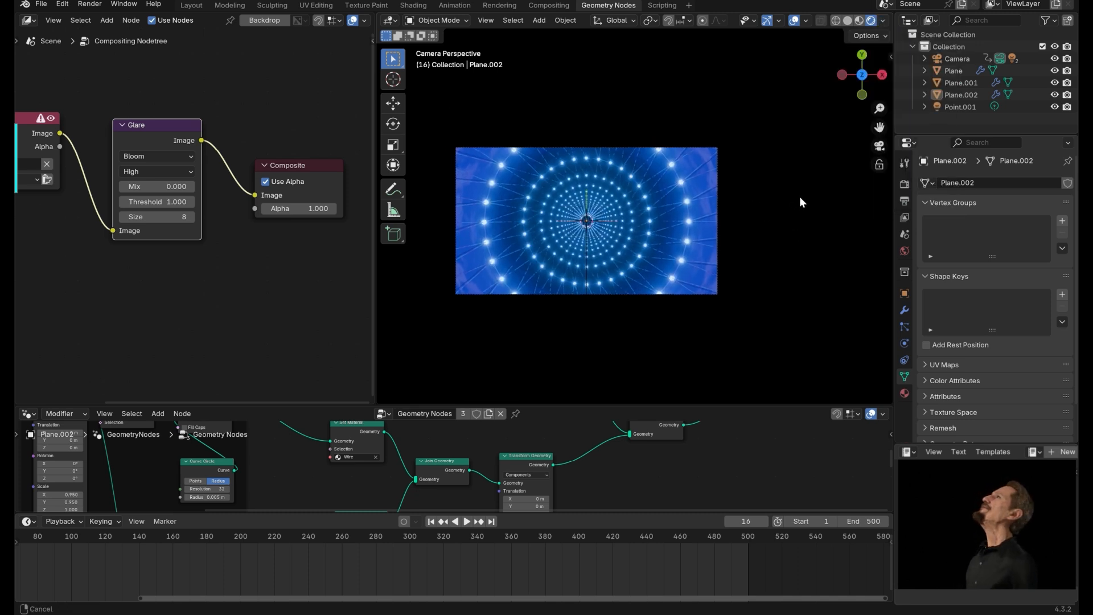
Duplicate the Glare node, insert the copy before the Composite node and set its type to Ghosts.
middle_click_drag(804, 195, 866, 186, "shift")
middle_click_drag(274, 272, 297, 267)
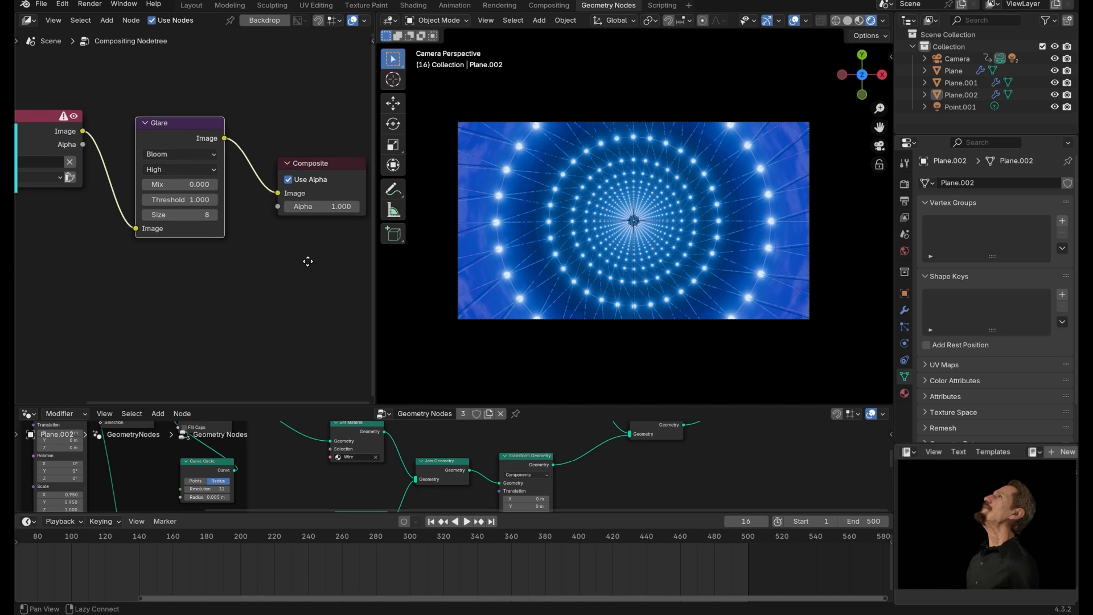
left_click_drag(208, 124, 288, 149)
key("shift+d")
left_click(241, 152)
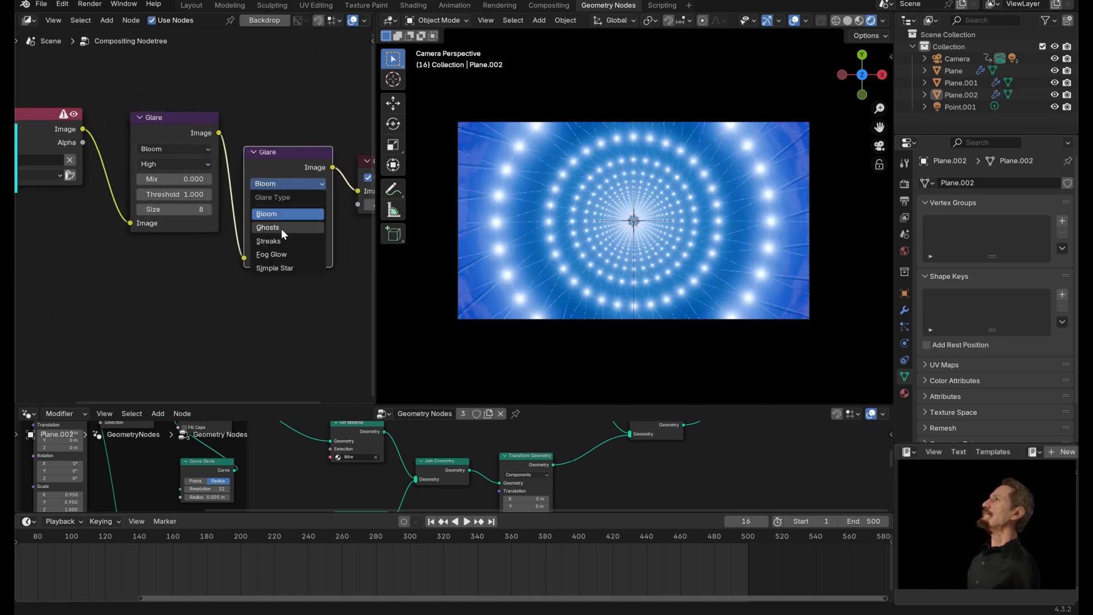
left_click(281, 227)
middle_click_drag(300, 315, 246, 314)
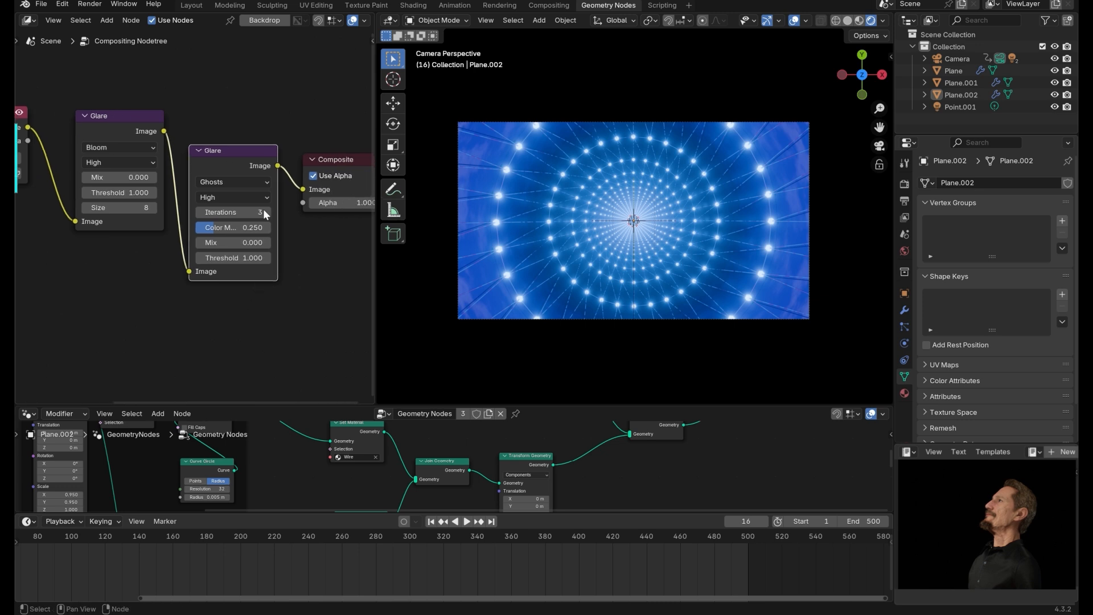
Save the file and play the animation.
key("ctrl+s")
key("space")
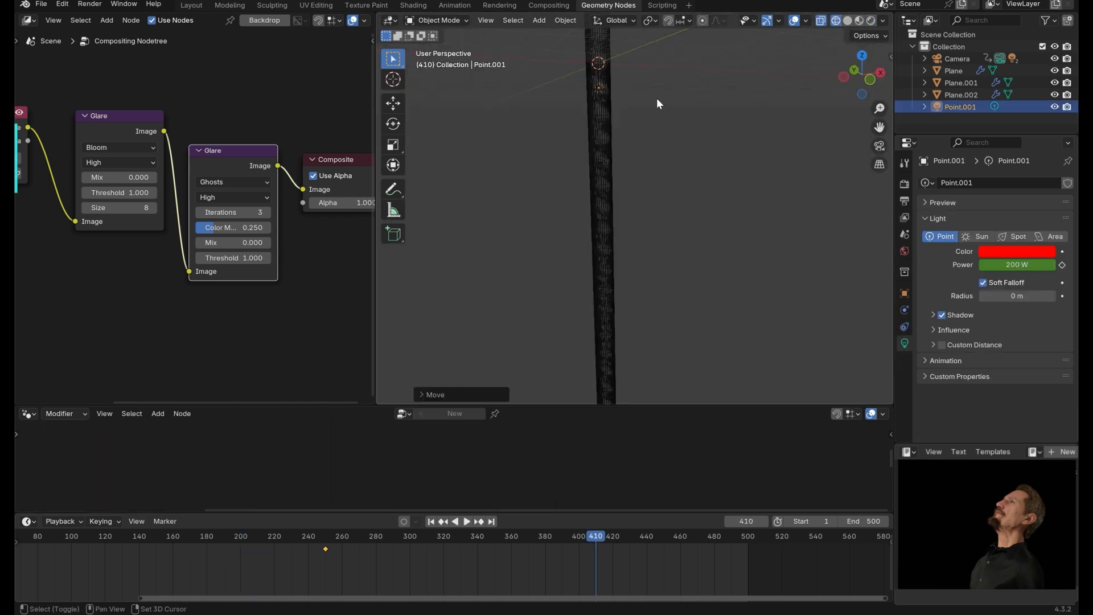
Duplicate the point light, move the copy about 20 m down along Z and set its colour to orange.
key("shift+d")
key("z")
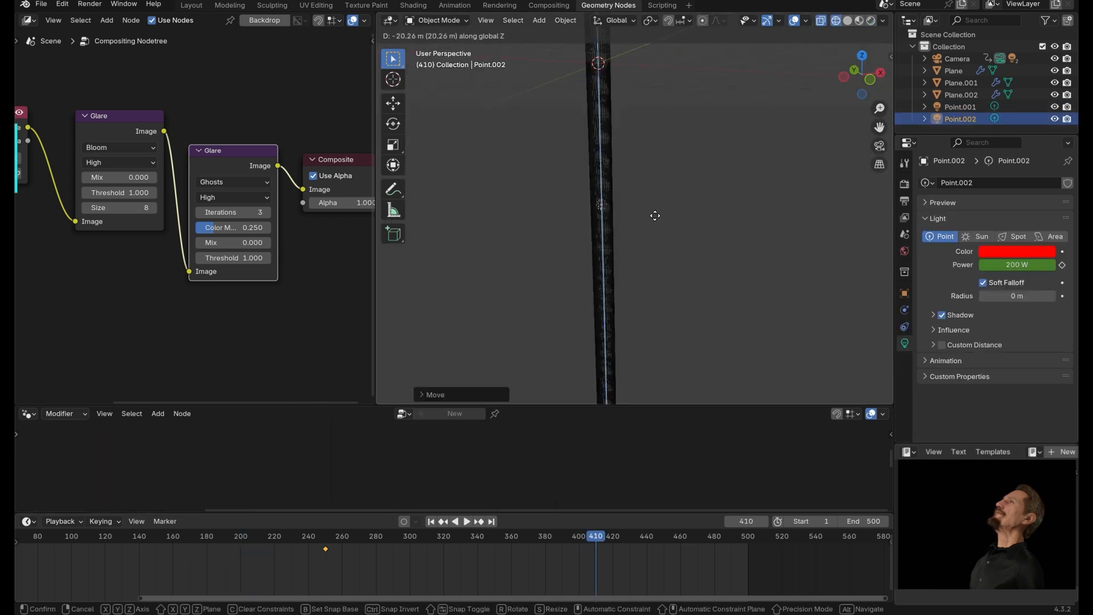
left_click(654, 215)
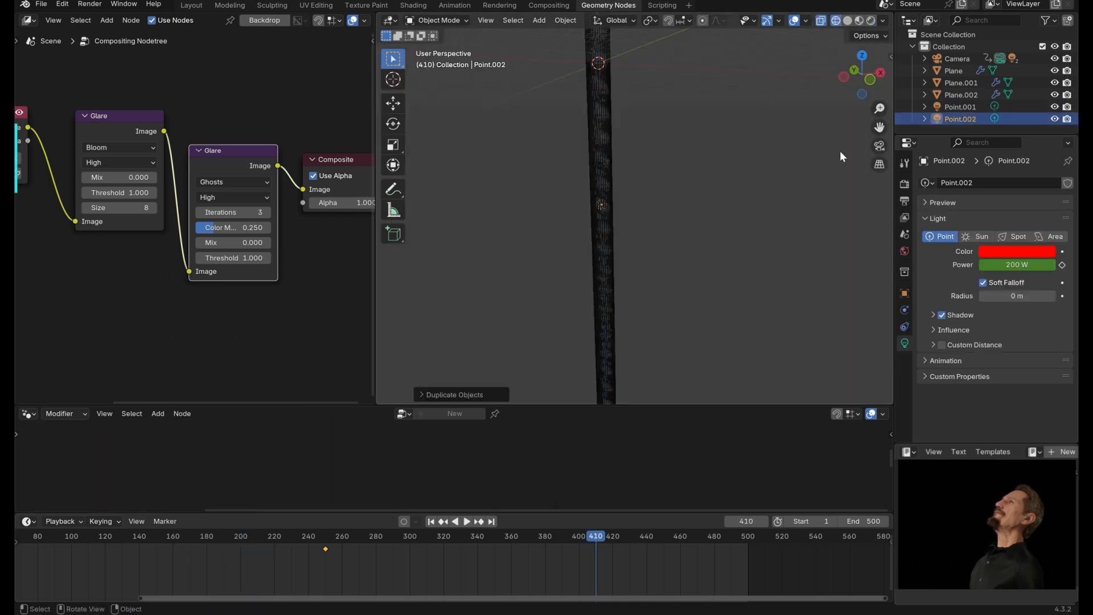
left_click(1017, 251)
mouse_move(999, 151)
left_mouse_down()
mouse_move(1012, 155)
mouse_move(955, 157)
mouse_move(964, 163)
left_mouse_up()
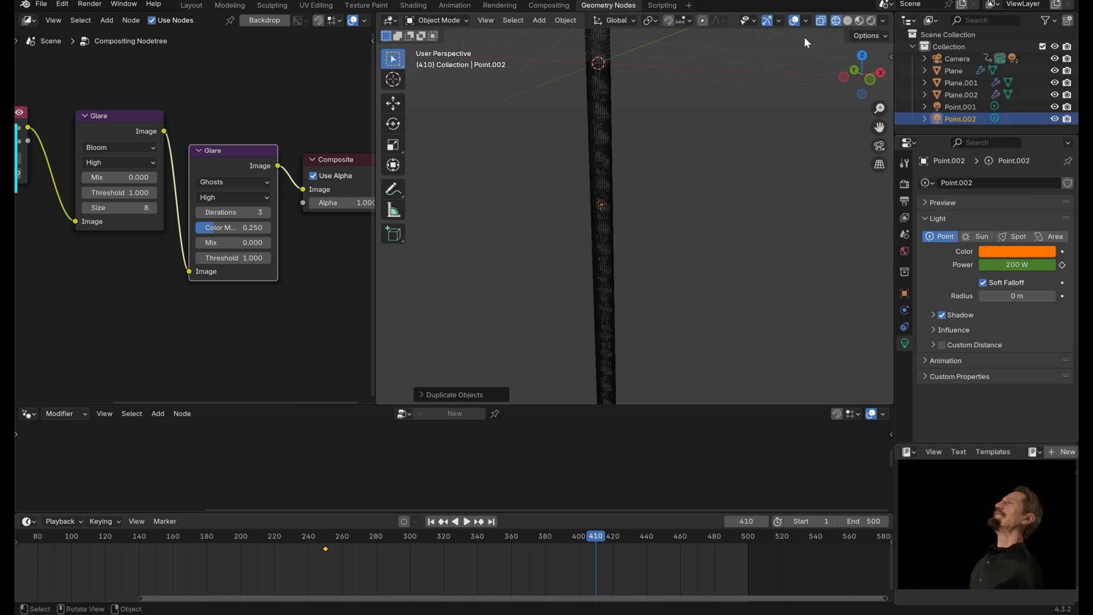